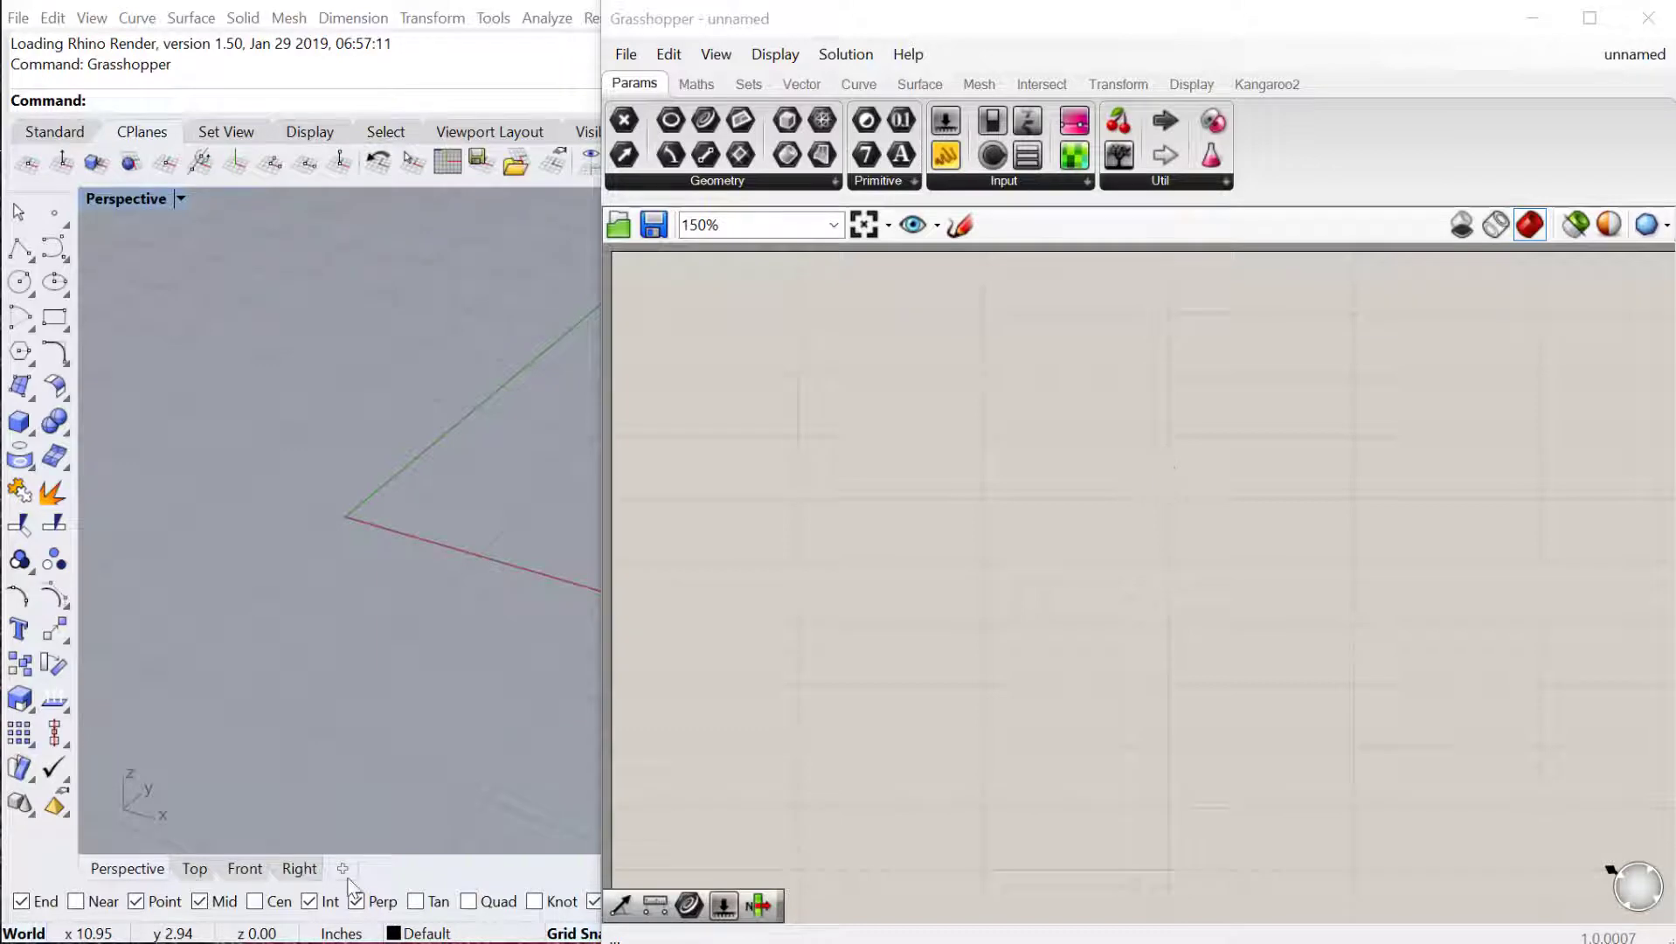
Draw a degree-3 S-shaped curve through four control points across the origin in the Front view.
left_click(242, 870)
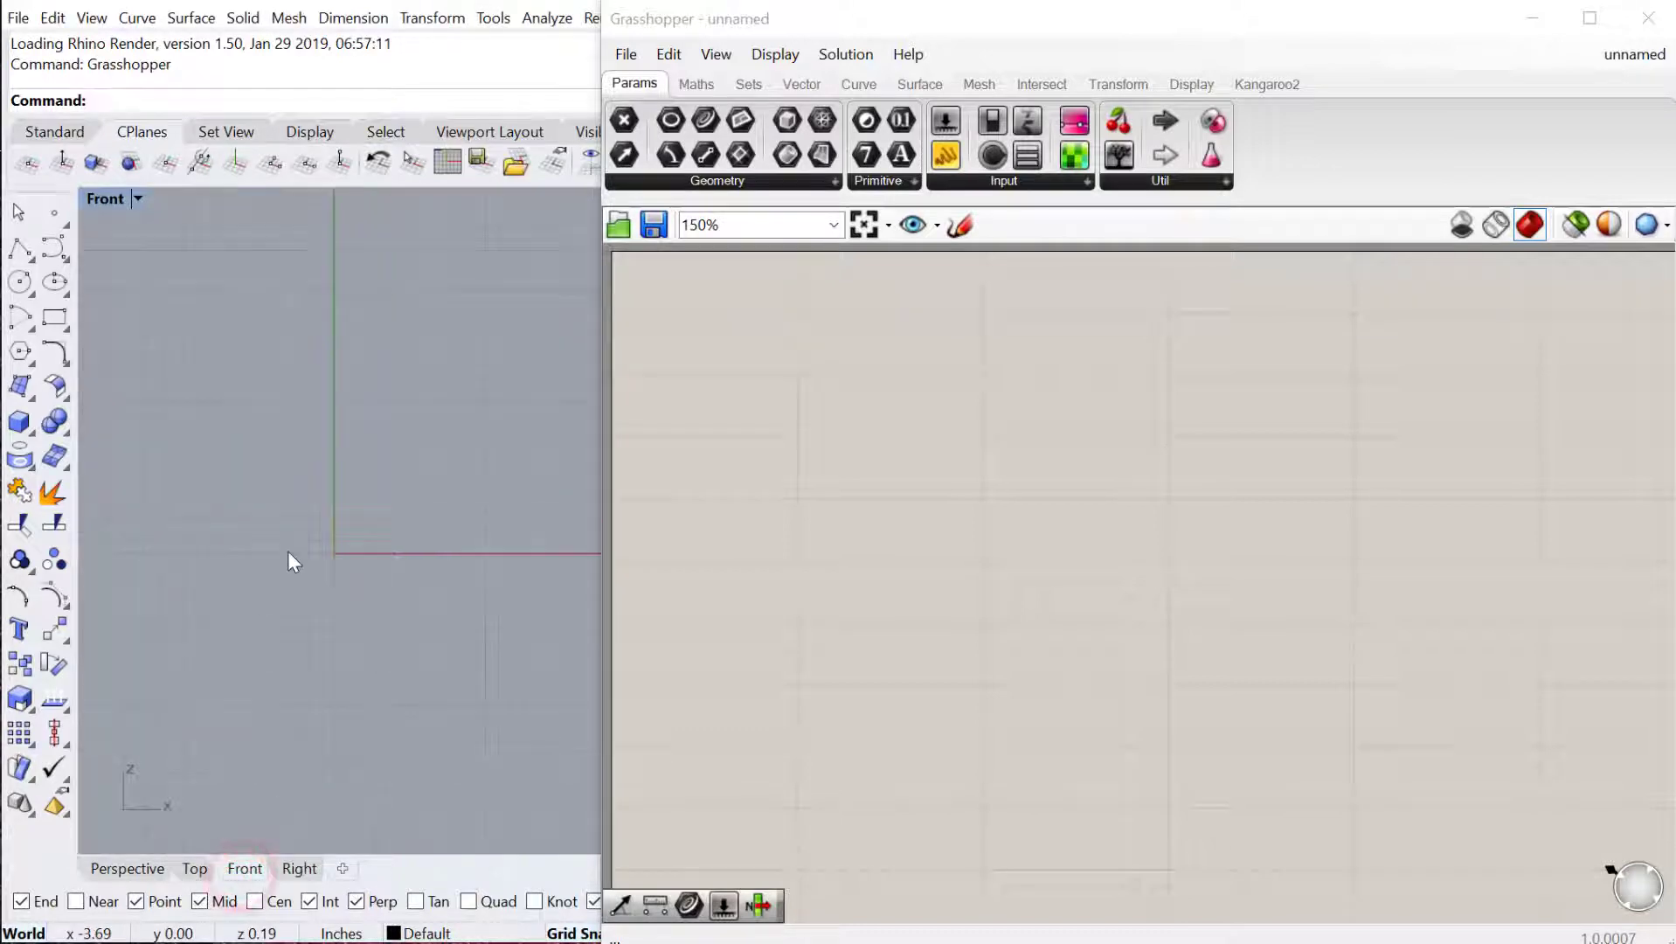
type("Curve")
key("Return")
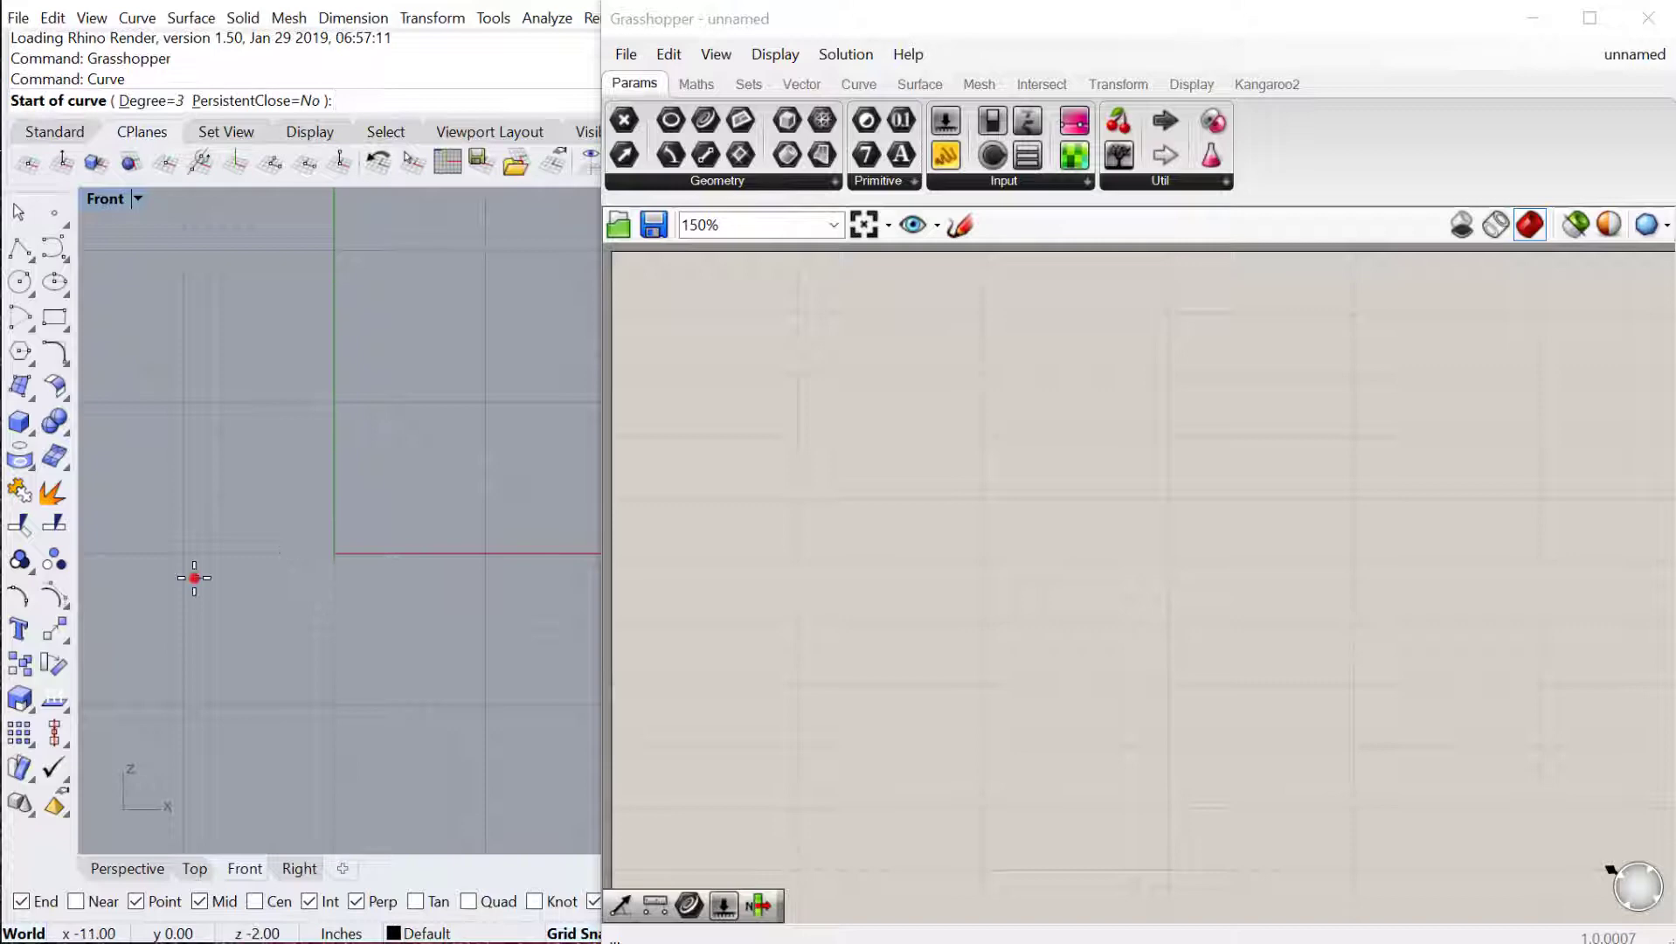
left_click(196, 577)
left_click(259, 450)
left_click(397, 666)
left_click(456, 557)
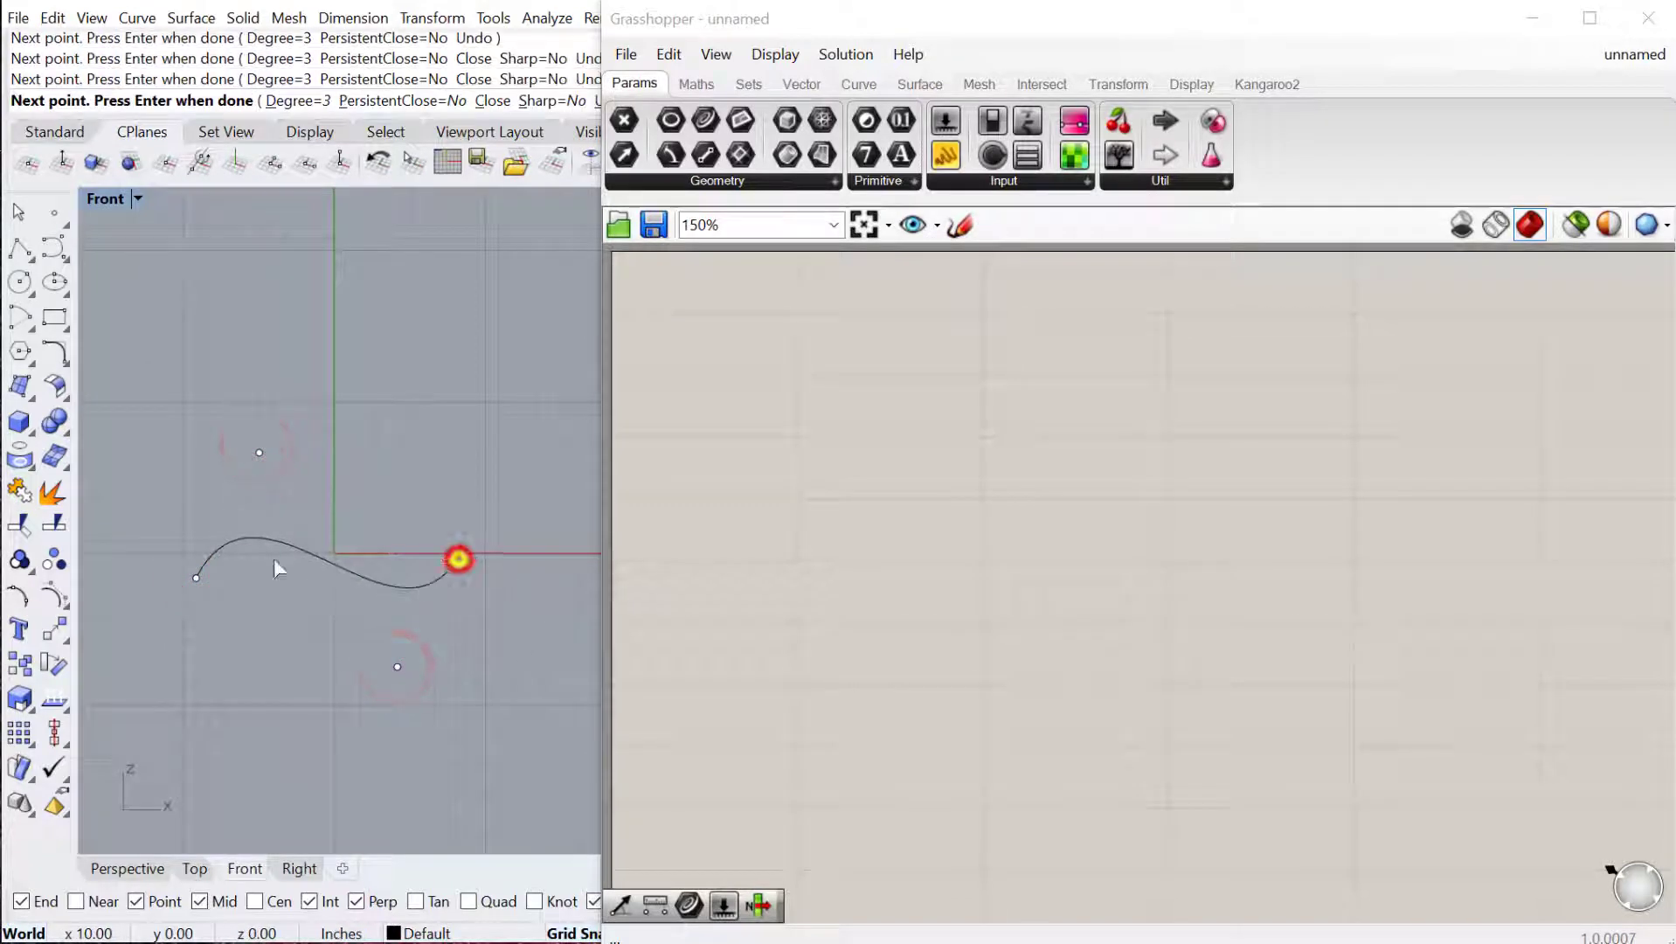
right_click(457, 558)
Draw a second, arched curve with three control points over the S-shaped curve in the Front view.
right_click(213, 559)
left_click(208, 574)
left_click(322, 429)
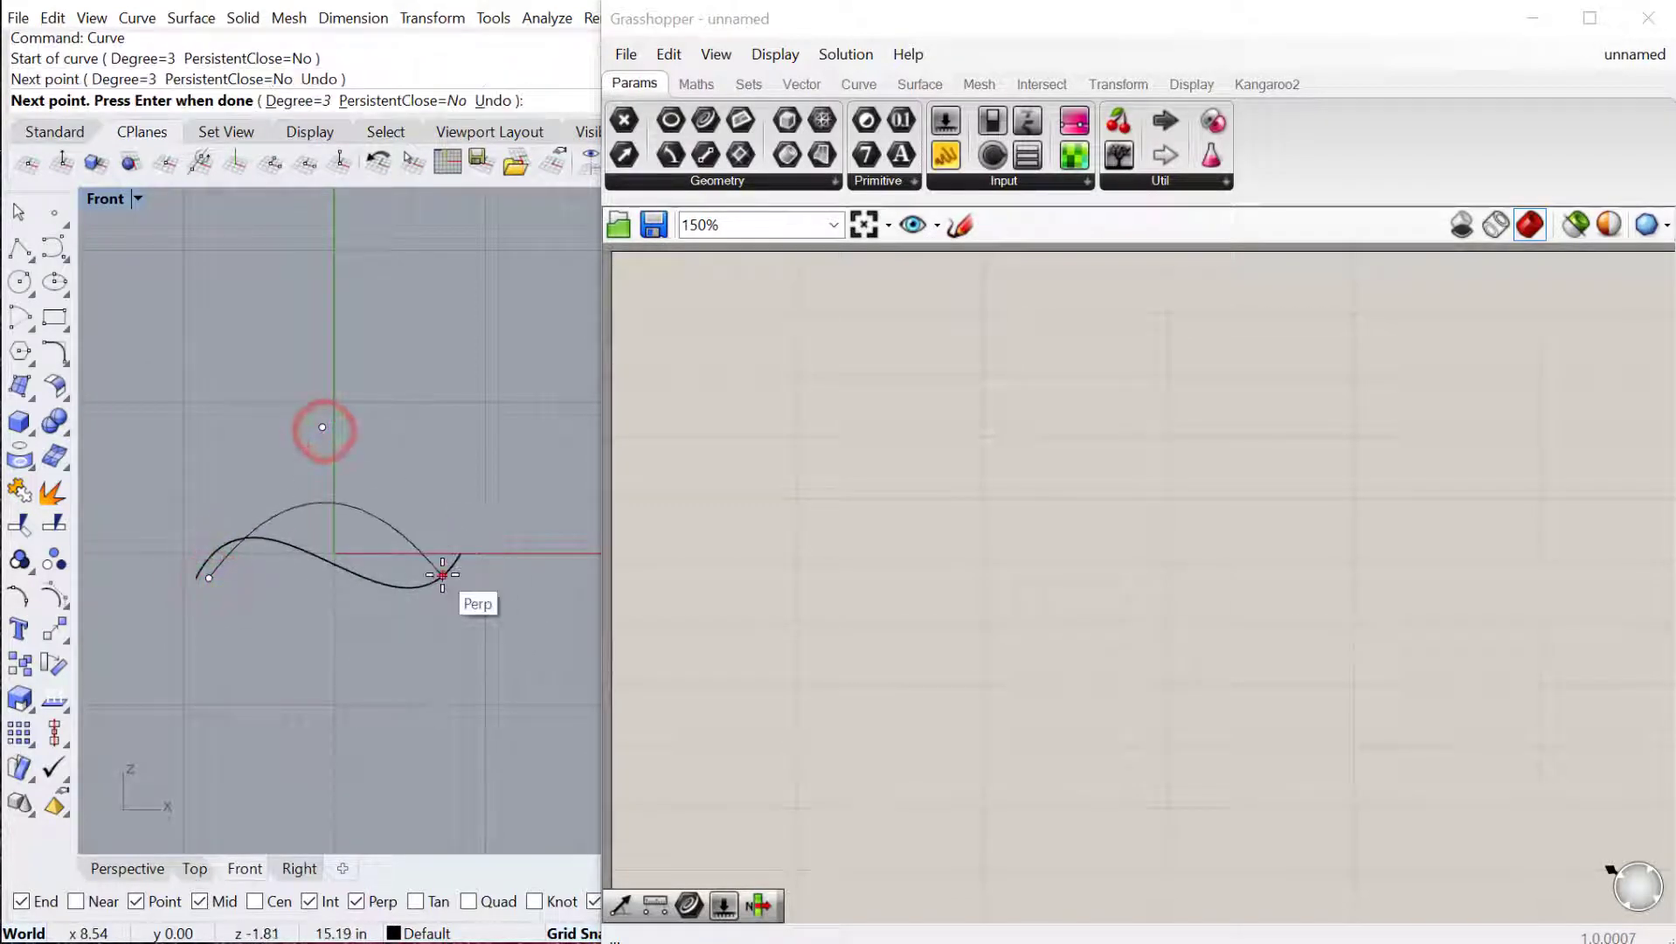
left_click(441, 574)
right_click(441, 574)
Move the arched curve about 26 inches along the Y axis, away from the S-shaped curve, in the Perspective view.
left_click(127, 868)
right_click_drag(400, 656, 332, 532)
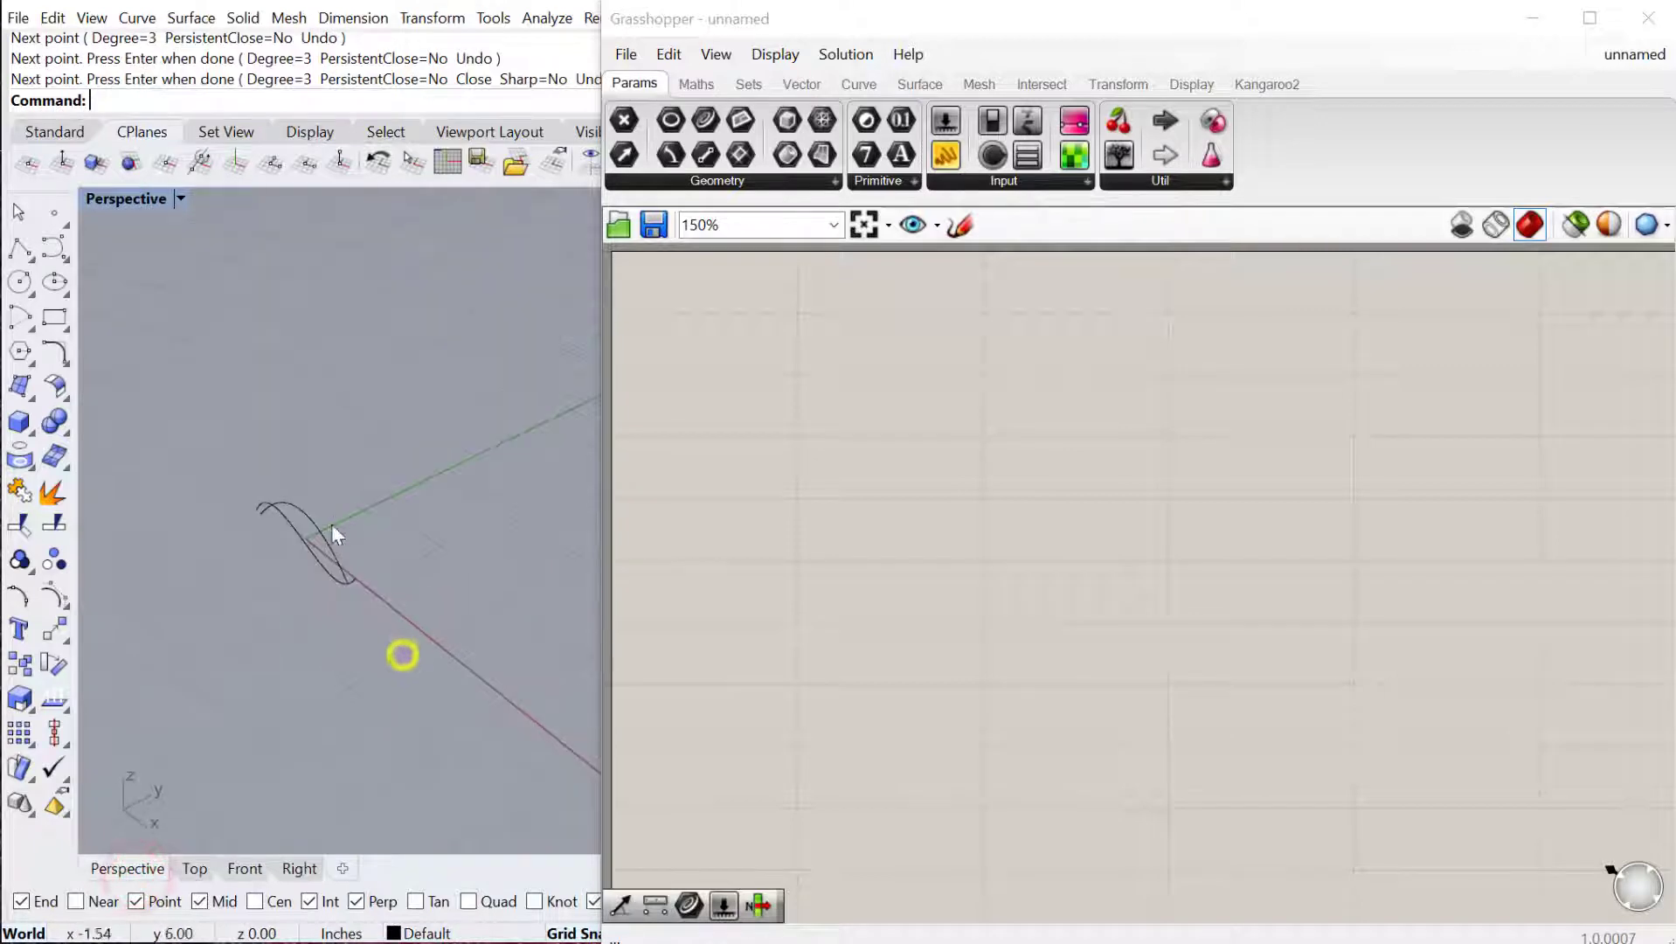
left_click(325, 549)
left_click_drag(328, 551, 489, 450)
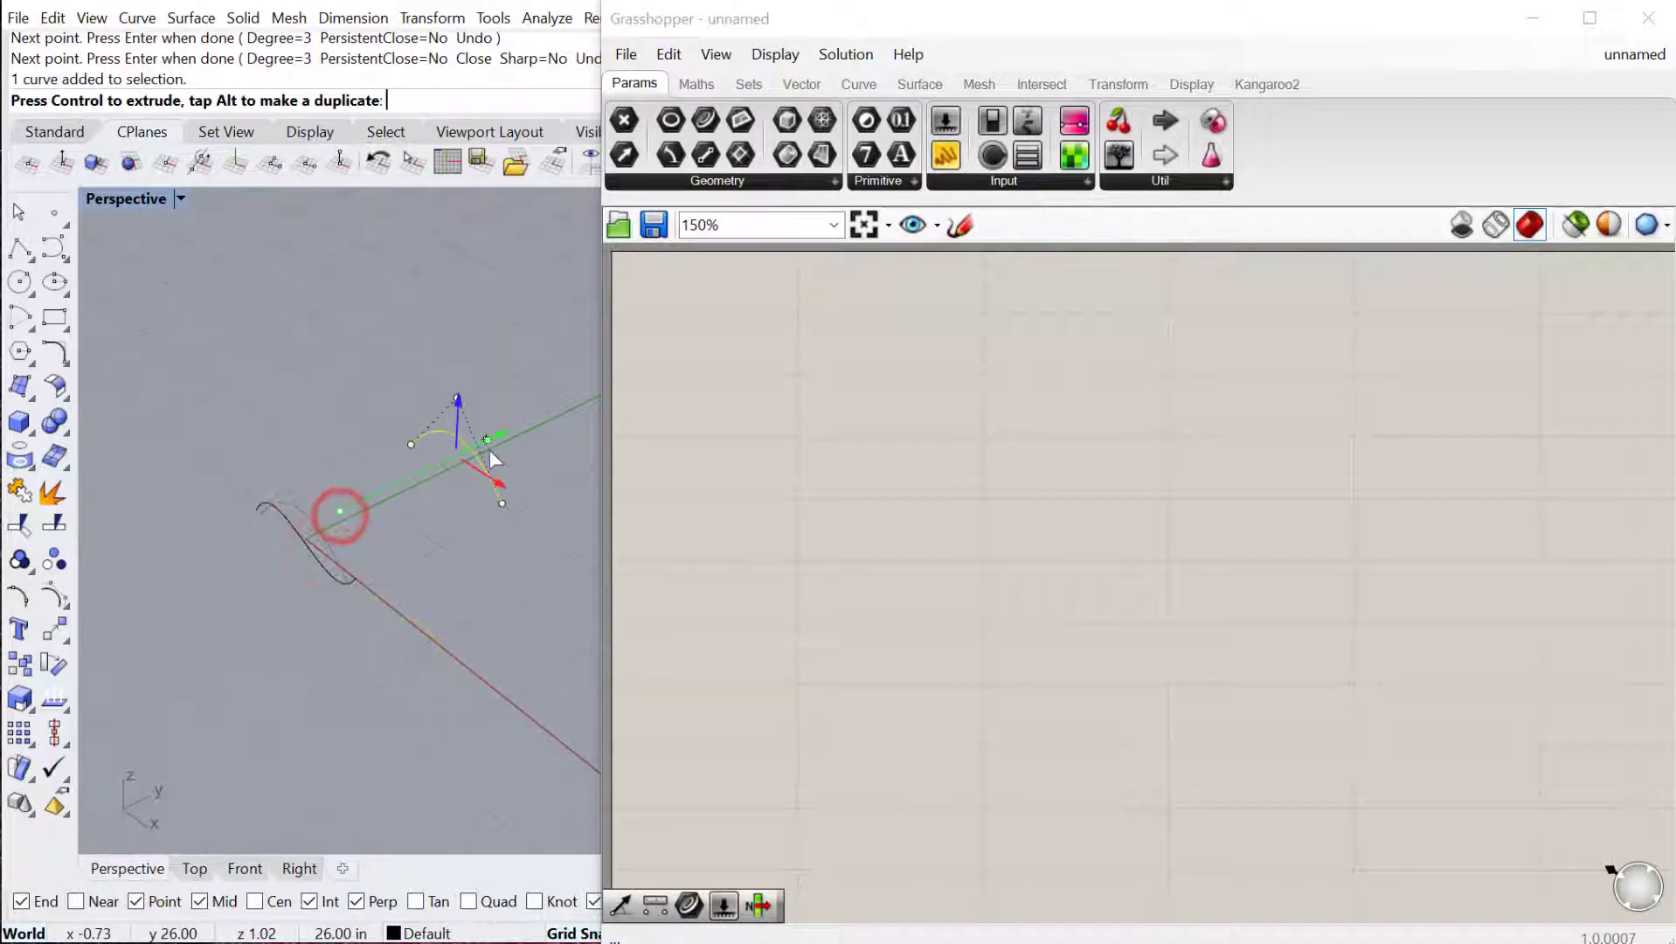
Loft the two curves into a surface using straight sections without simplifying the cross-sections.
left_click_drag(507, 771, 243, 377)
type("loft")
key("Return")
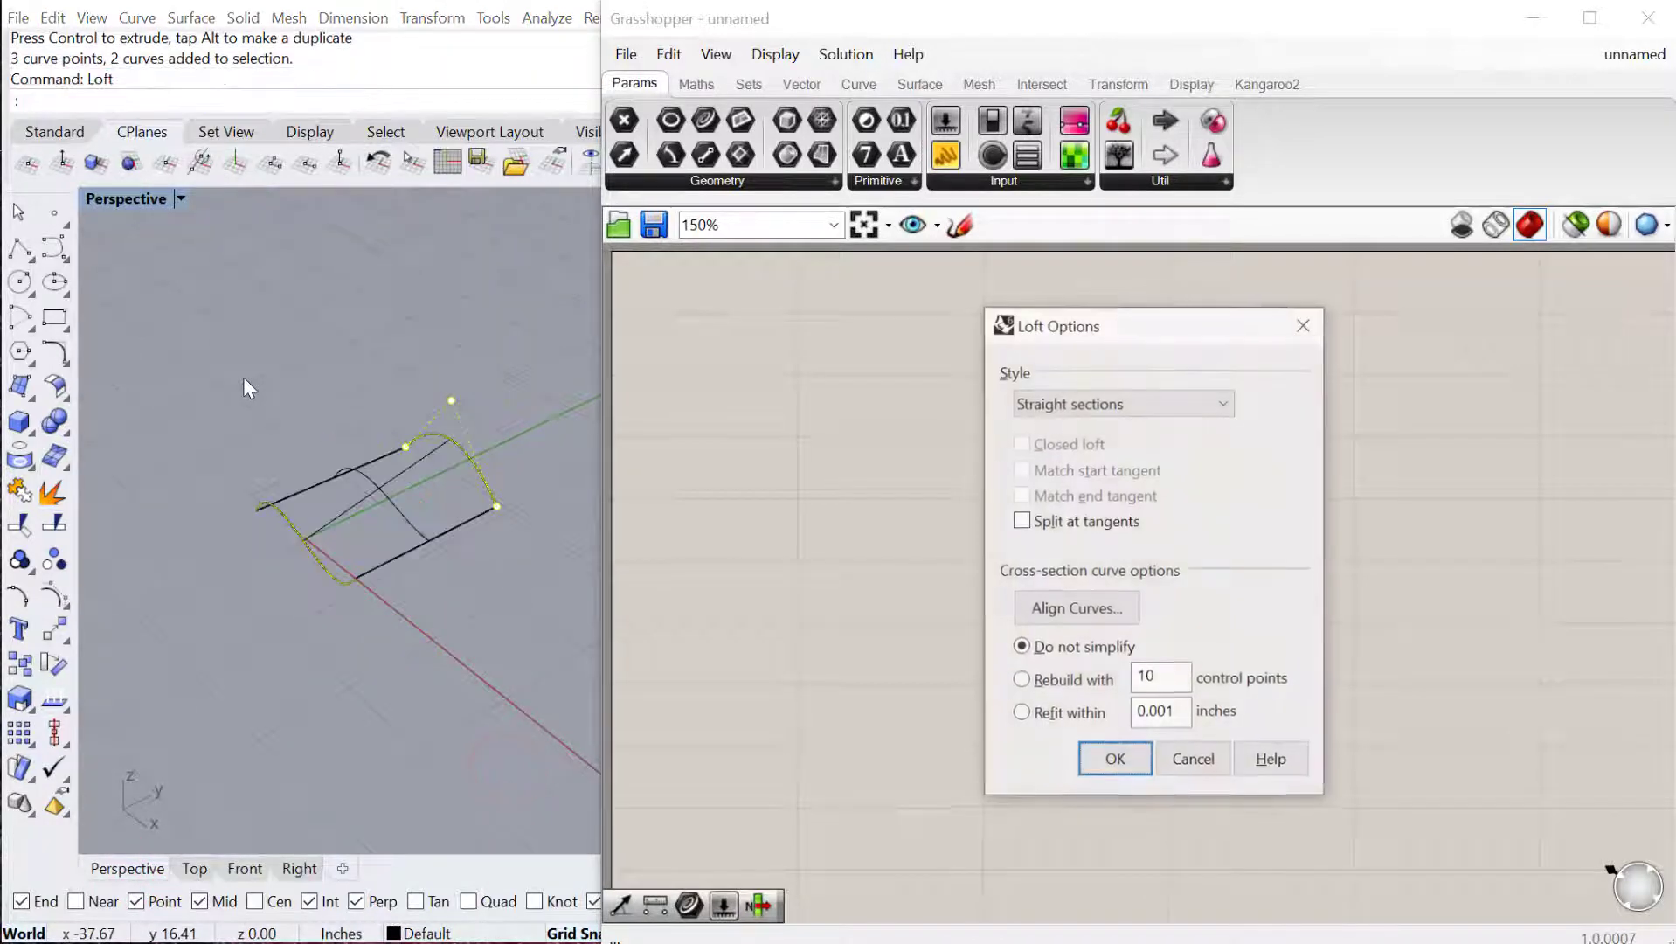
left_click(1103, 764)
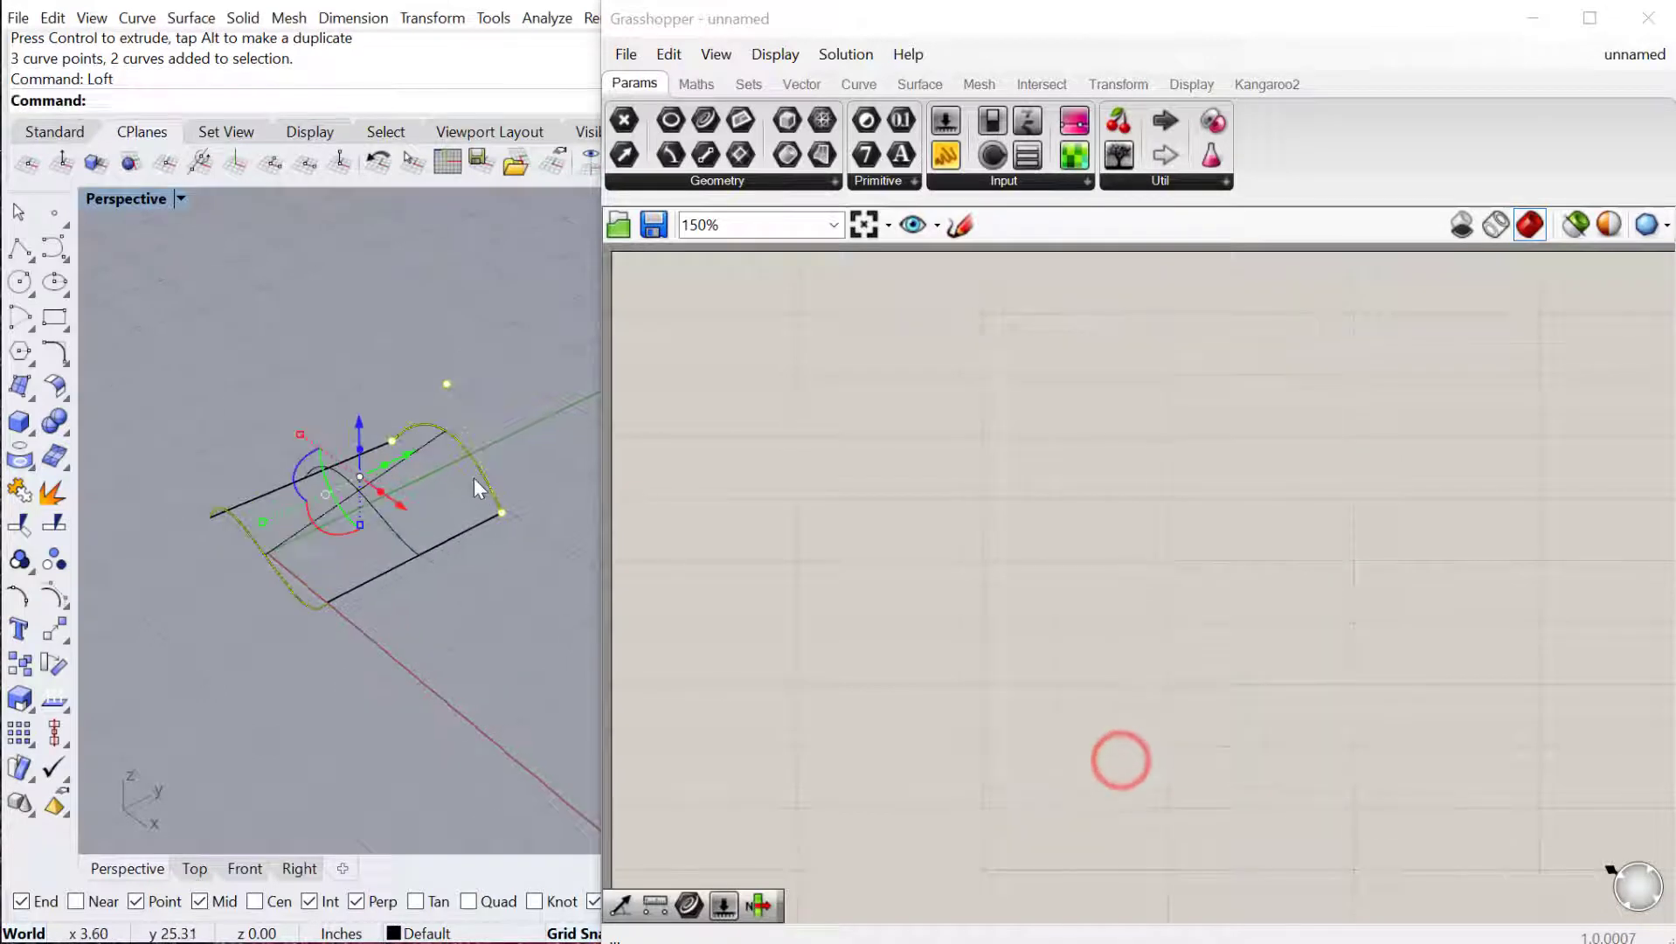
Add a Surface parameter to the Grasshopper canvas and reference the lofted surface in it.
left_click(429, 542)
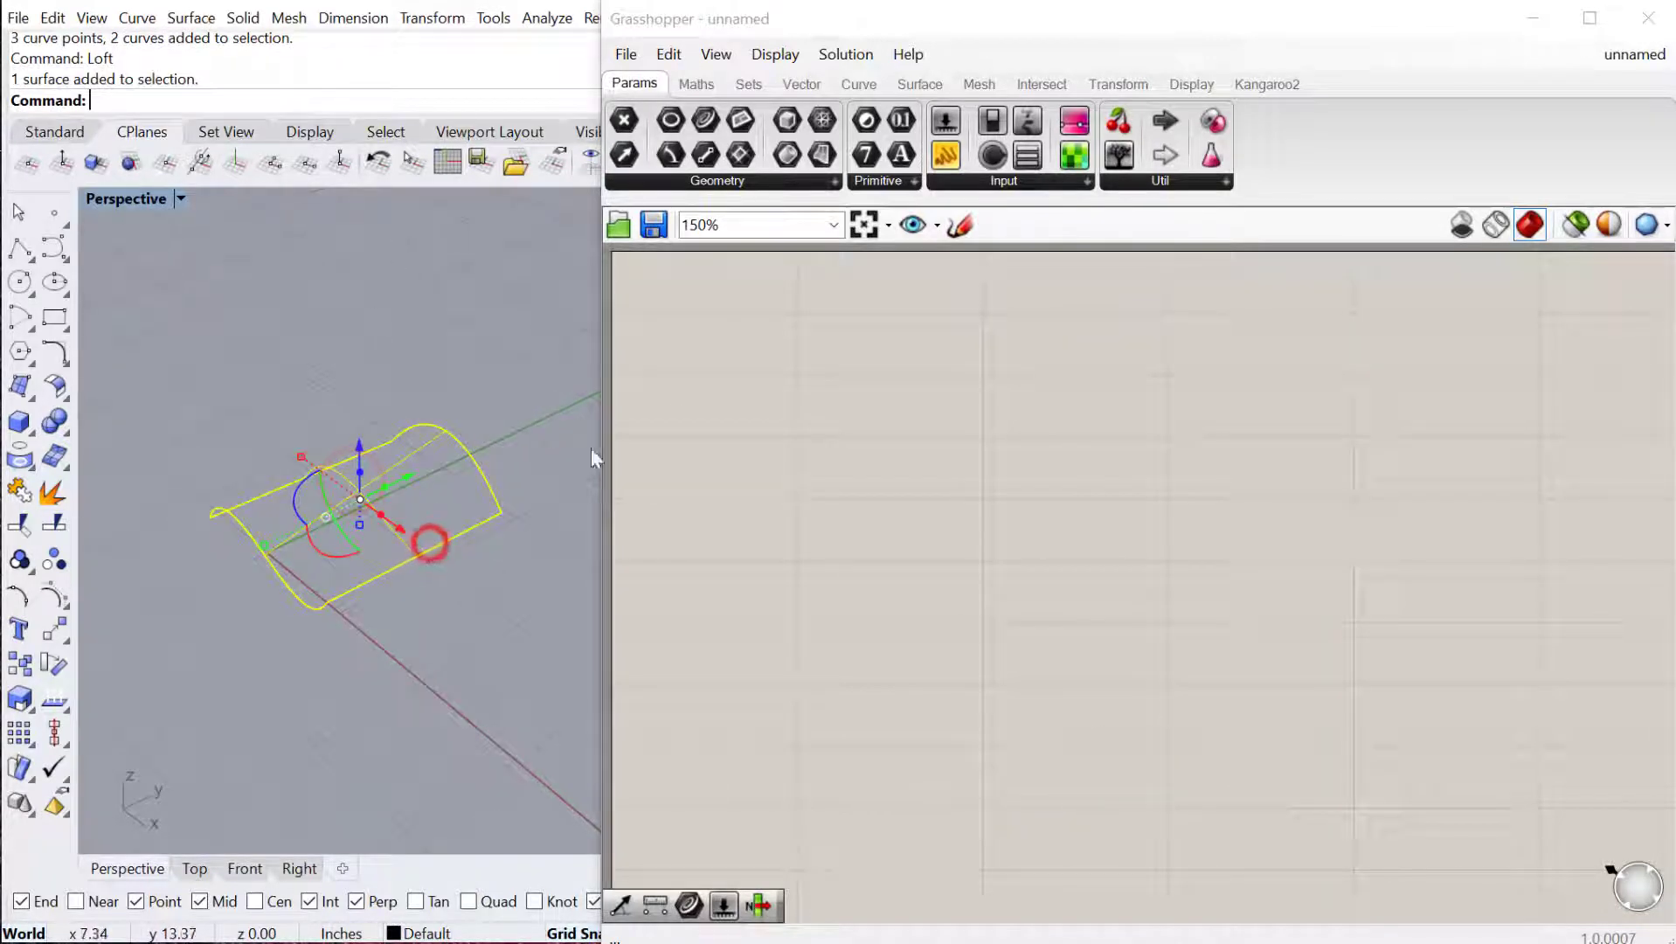
double_click(671, 409)
type("srf")
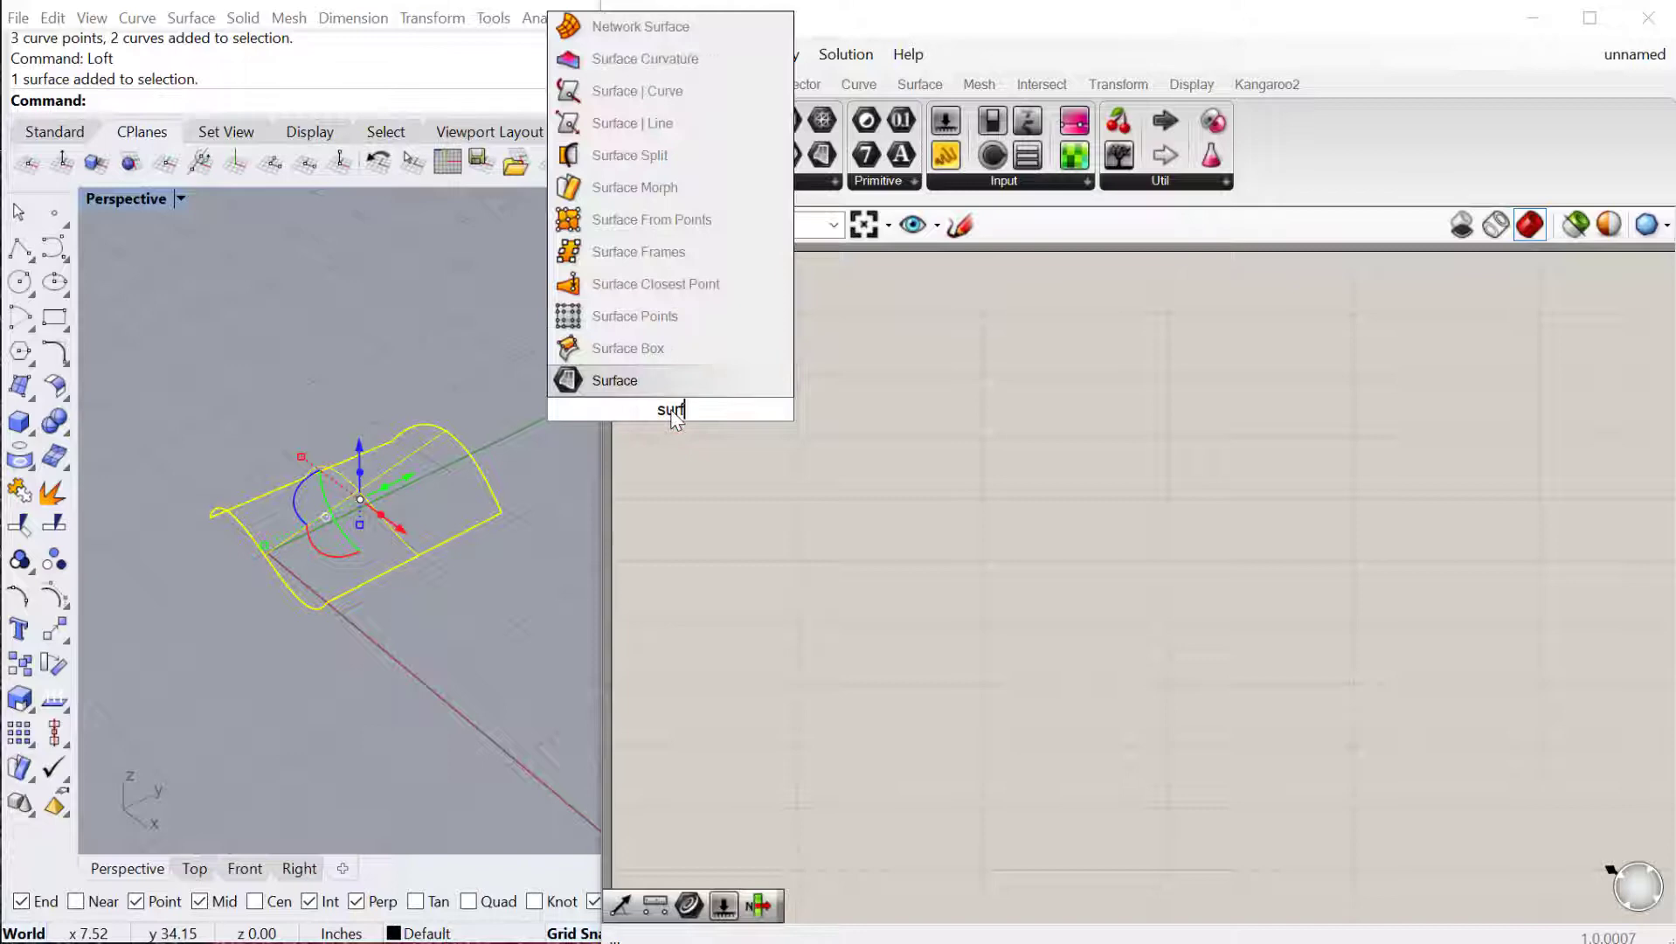
key("Return")
right_click(670, 409)
left_click(738, 696)
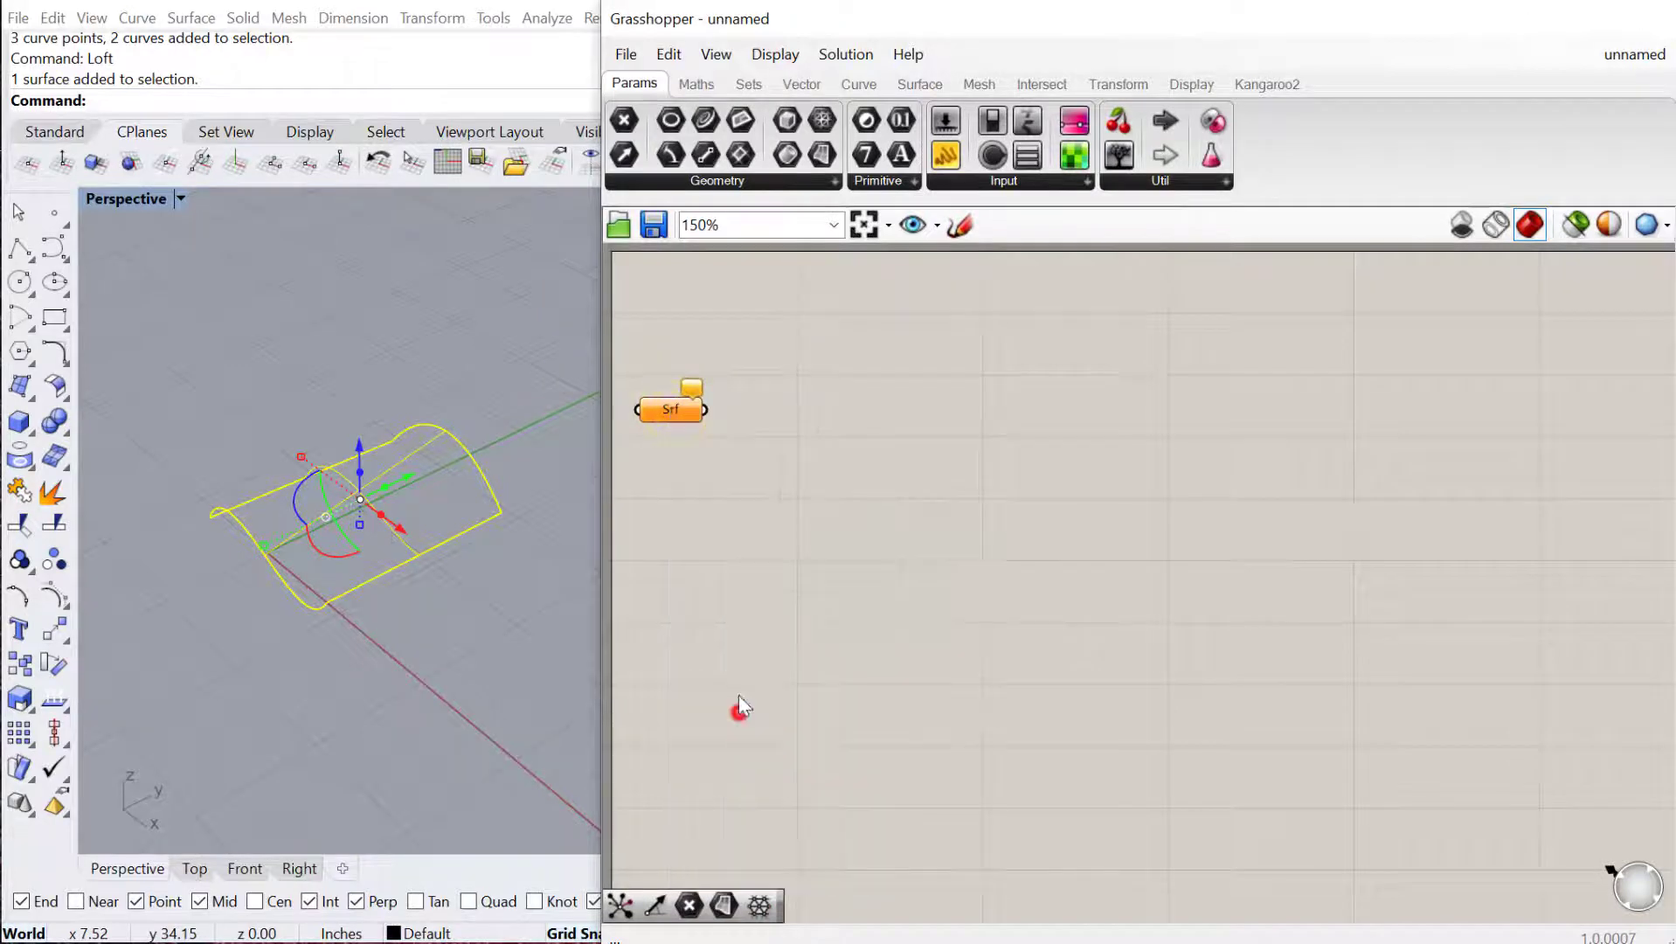
Hide the two original curves and the lofted surface in Rhino, leaving only the Grasshopper preview.
left_click(511, 581)
left_click_drag(251, 430, 54, 218)
type("Hide")
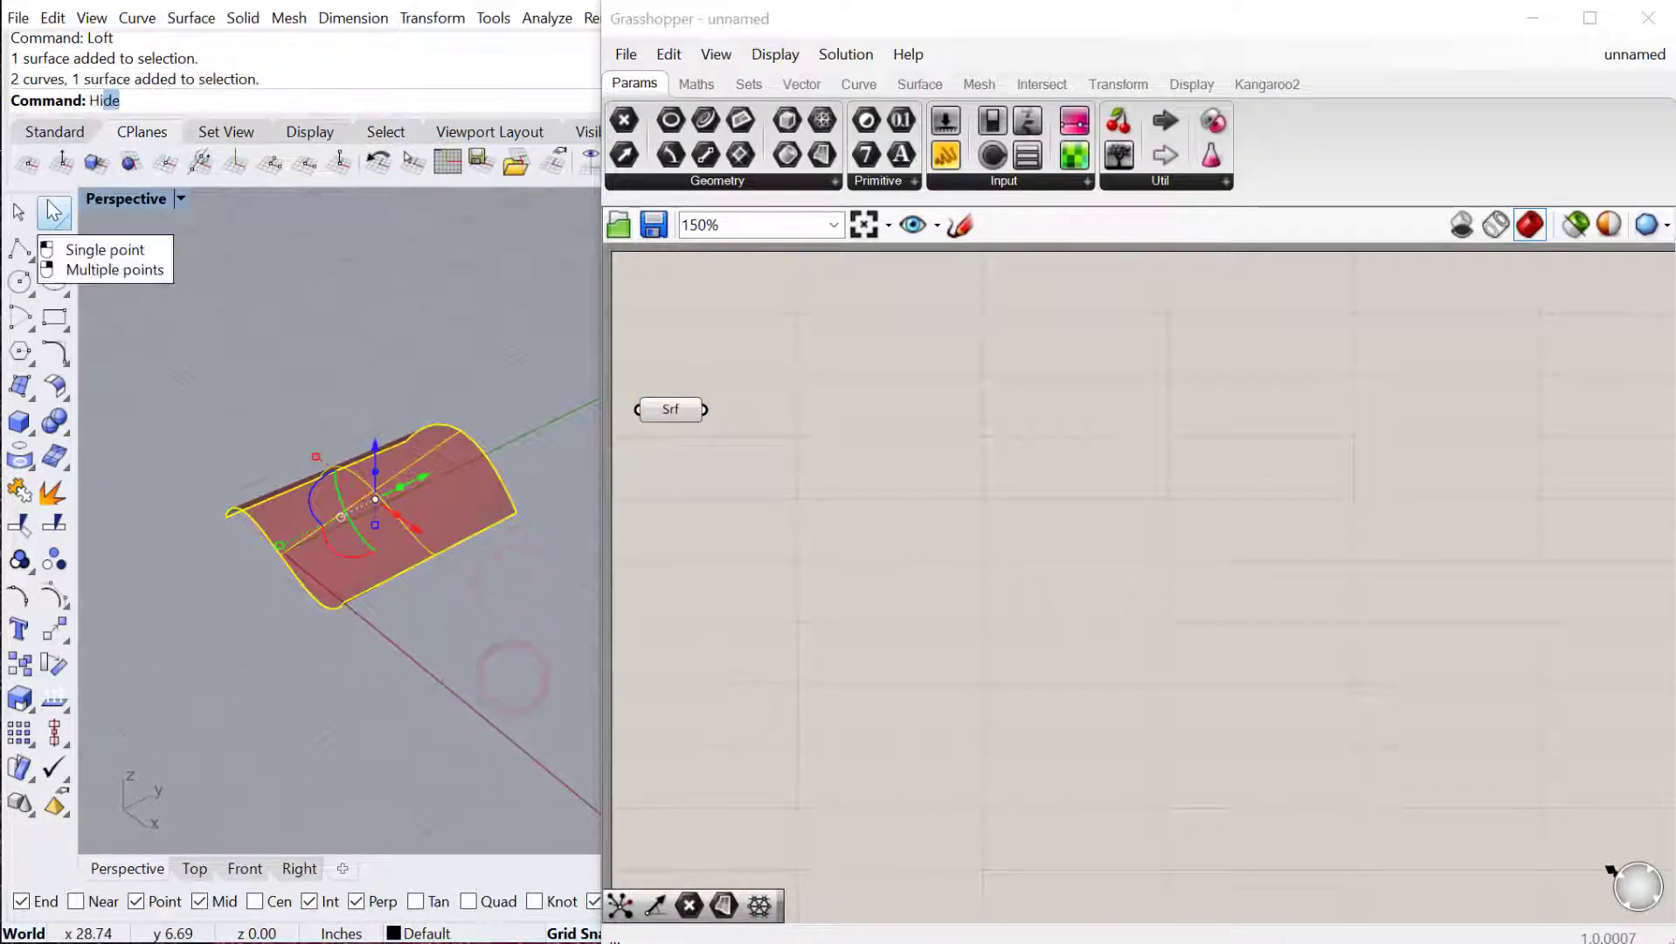
key("Return")
right_click_drag(318, 605, 292, 674)
scroll(483, 426, "up", 5)
scroll(352, 671, "down", 4)
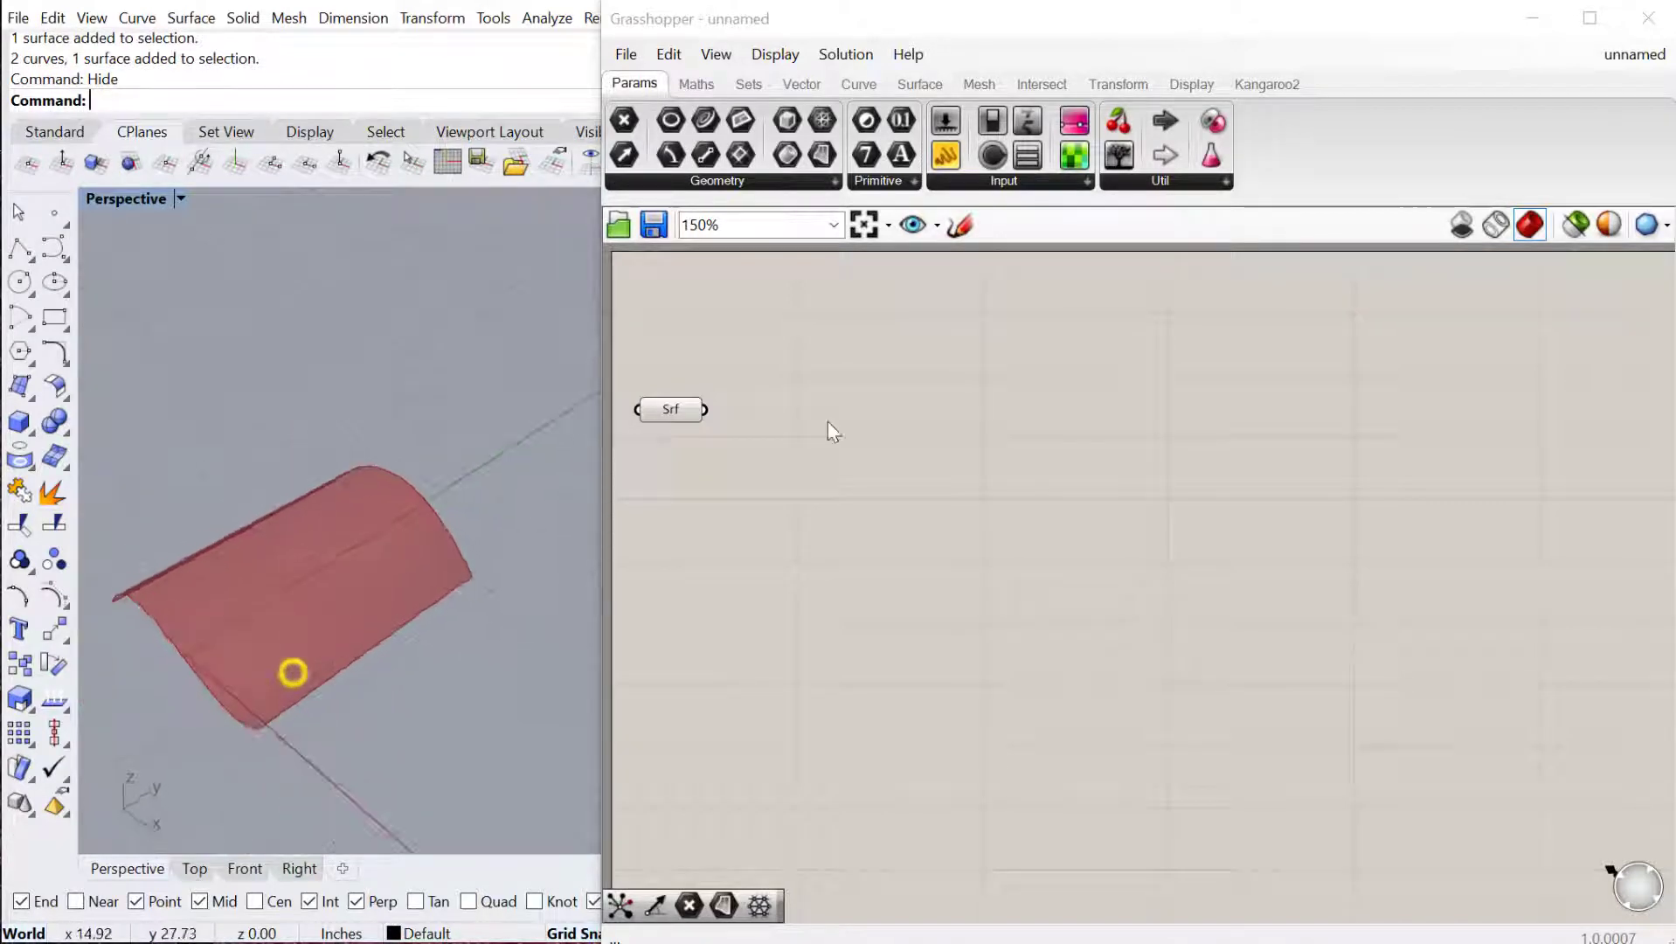
Add an Isotrim component to the canvas and connect the Surface parameter to its surface input.
left_click_drag(670, 408, 756, 358)
scroll(756, 356, "up", 2)
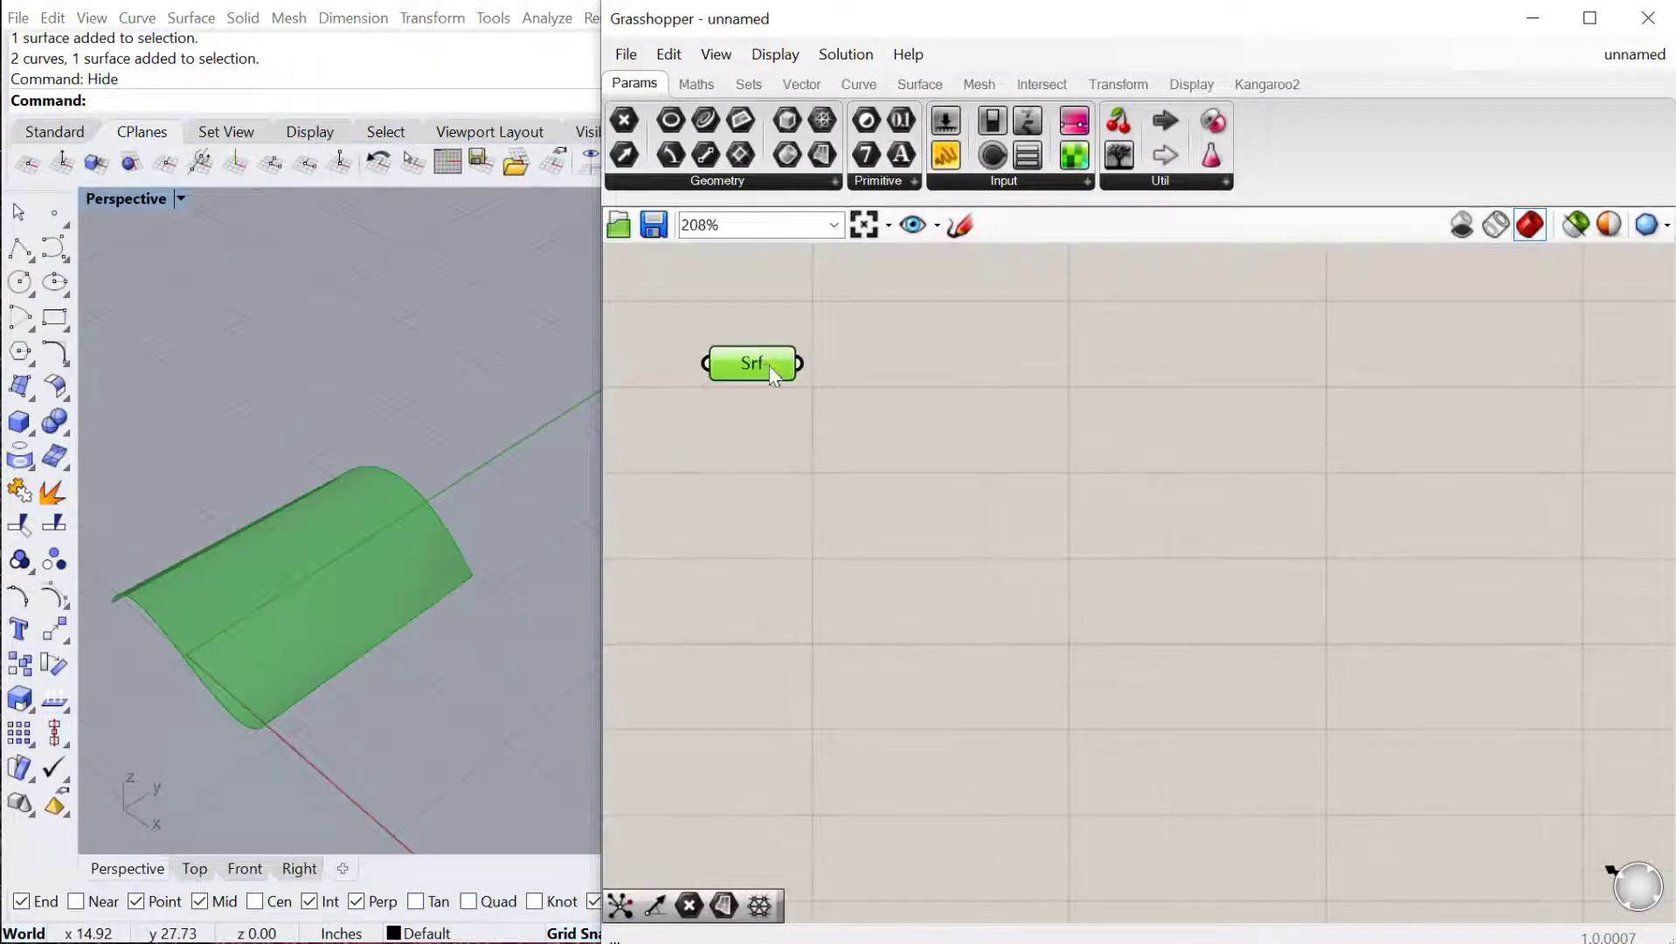
right_click_drag(769, 365, 746, 406)
double_click(1004, 561)
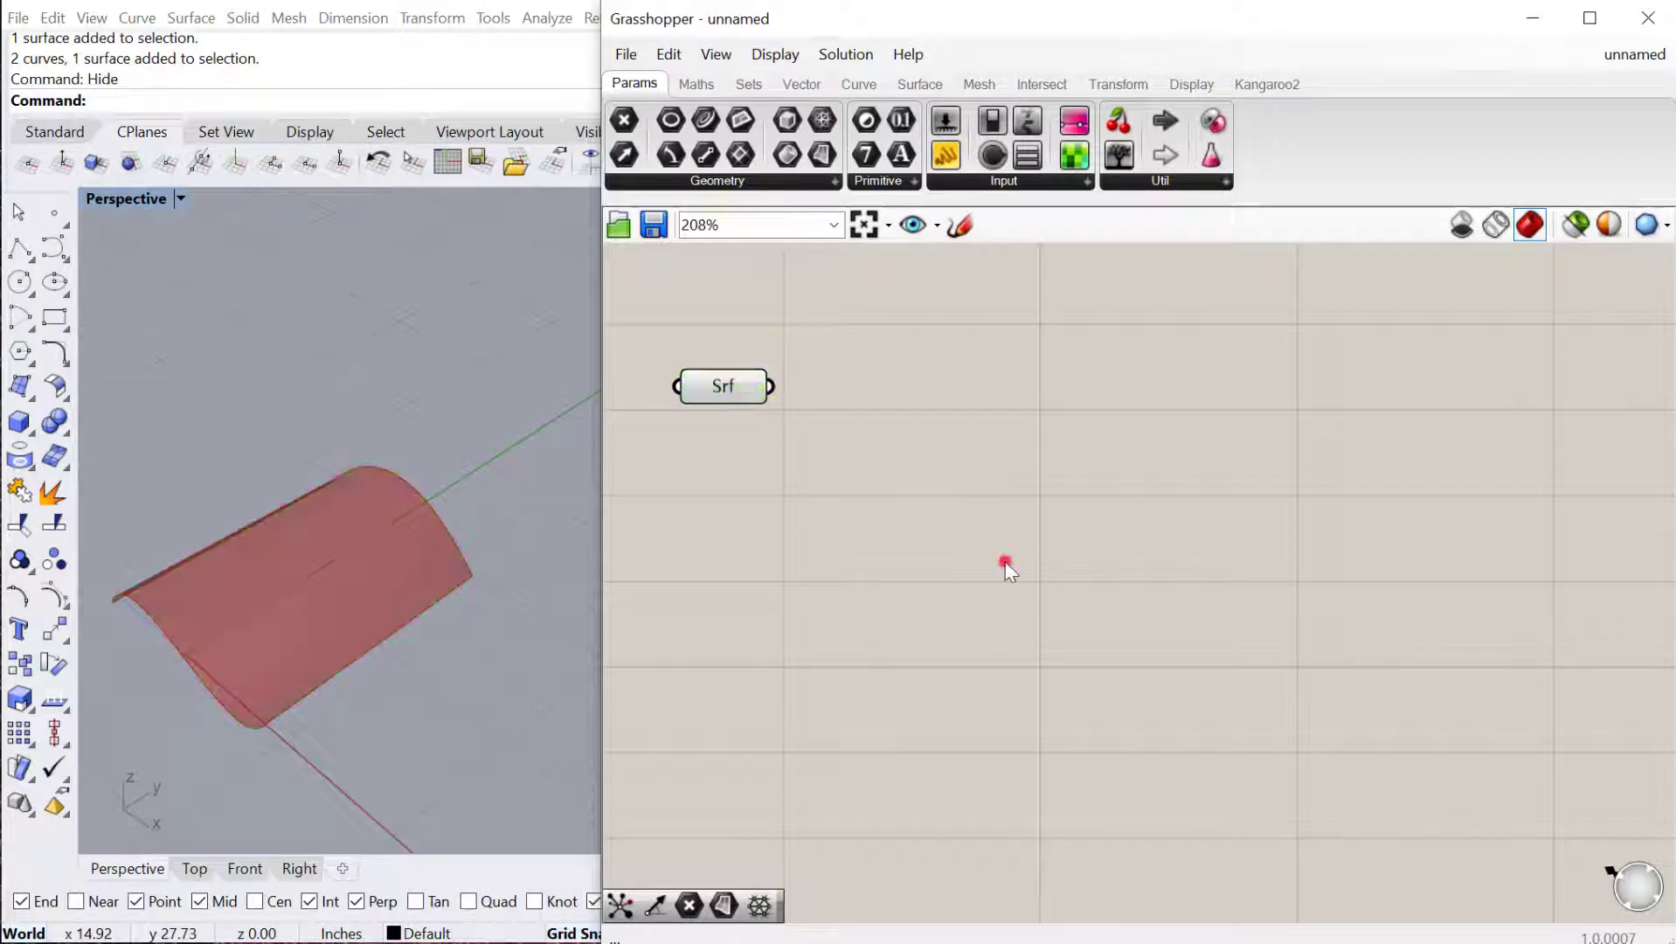
type("isto")
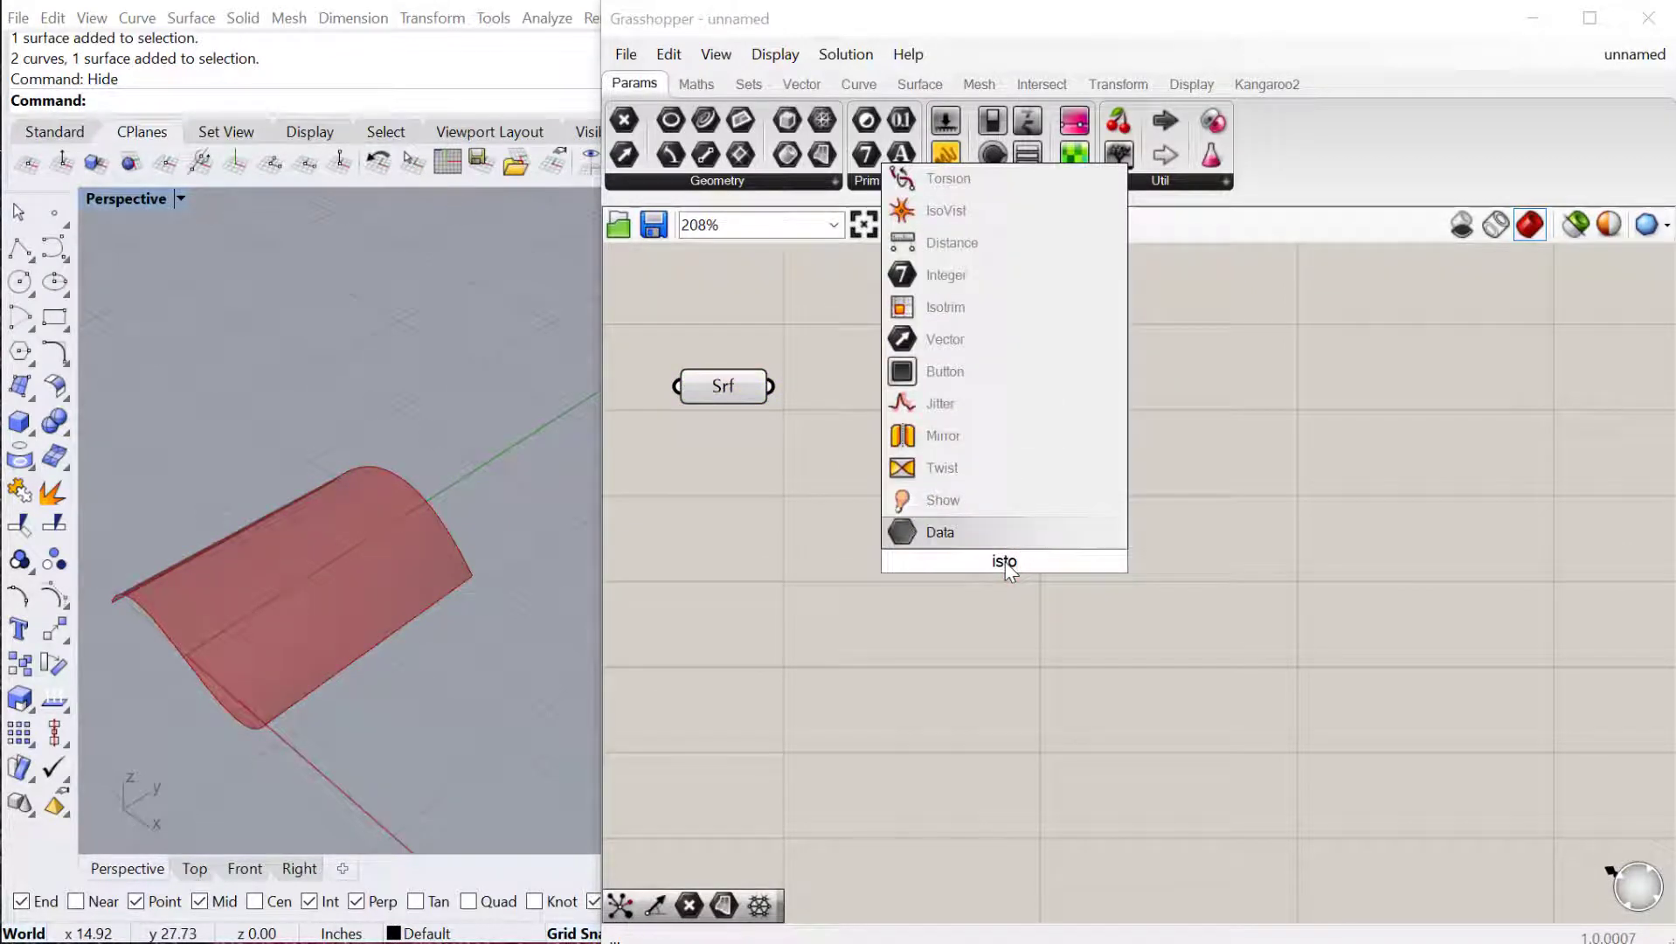
key("BackSpace")
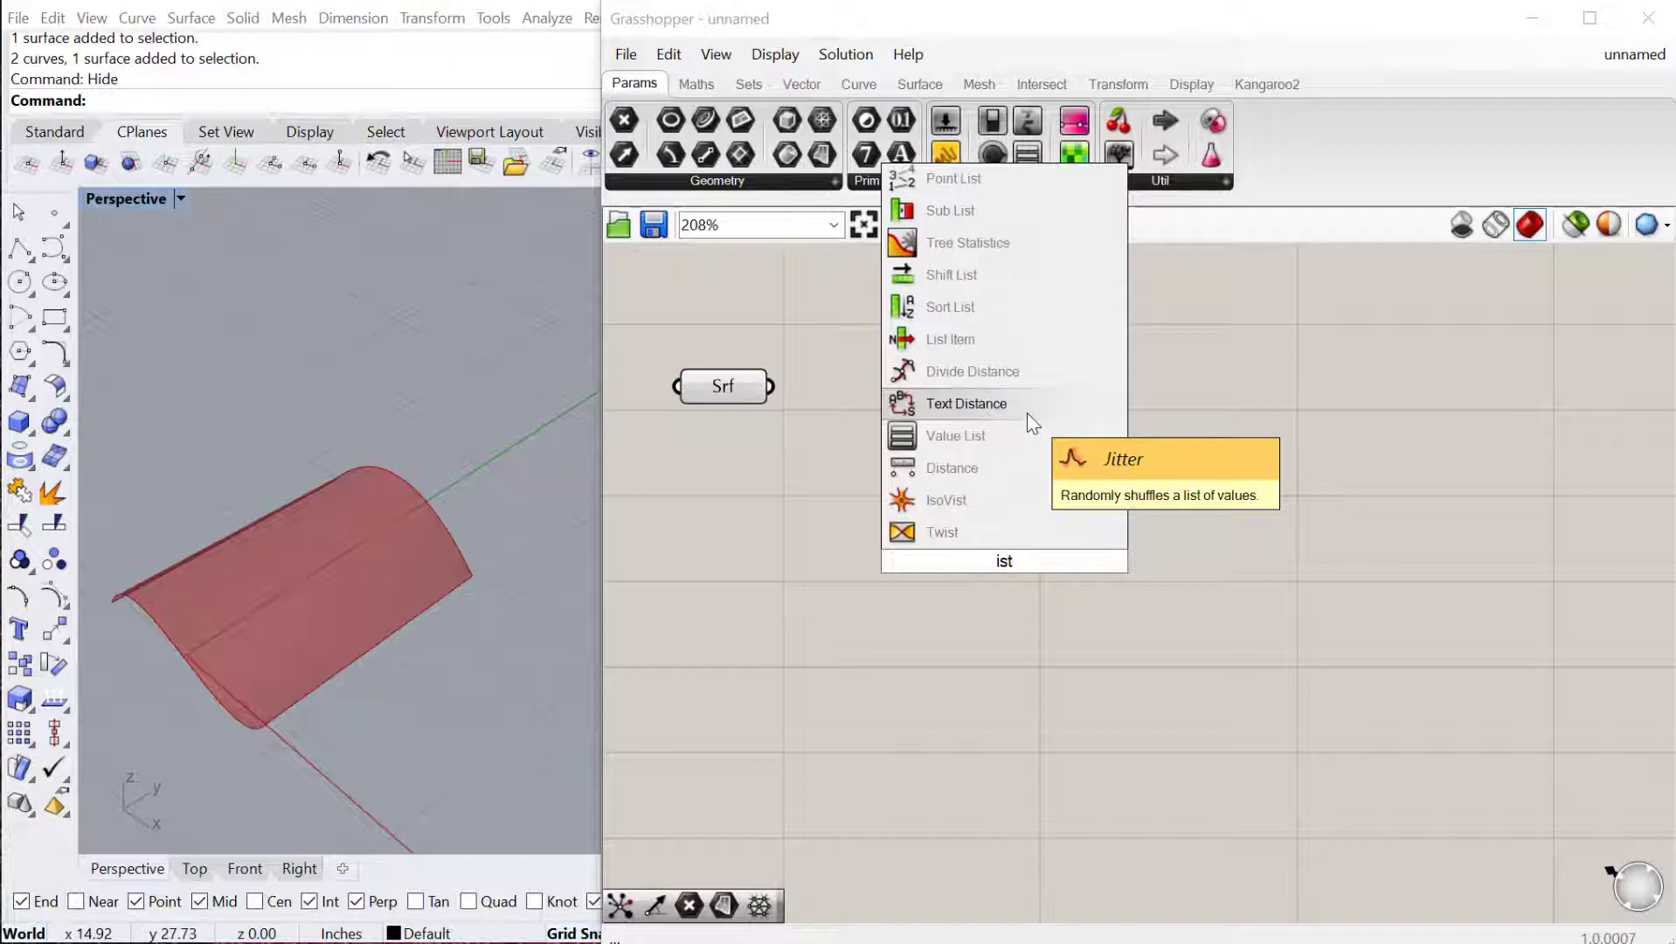
key("BackSpace")
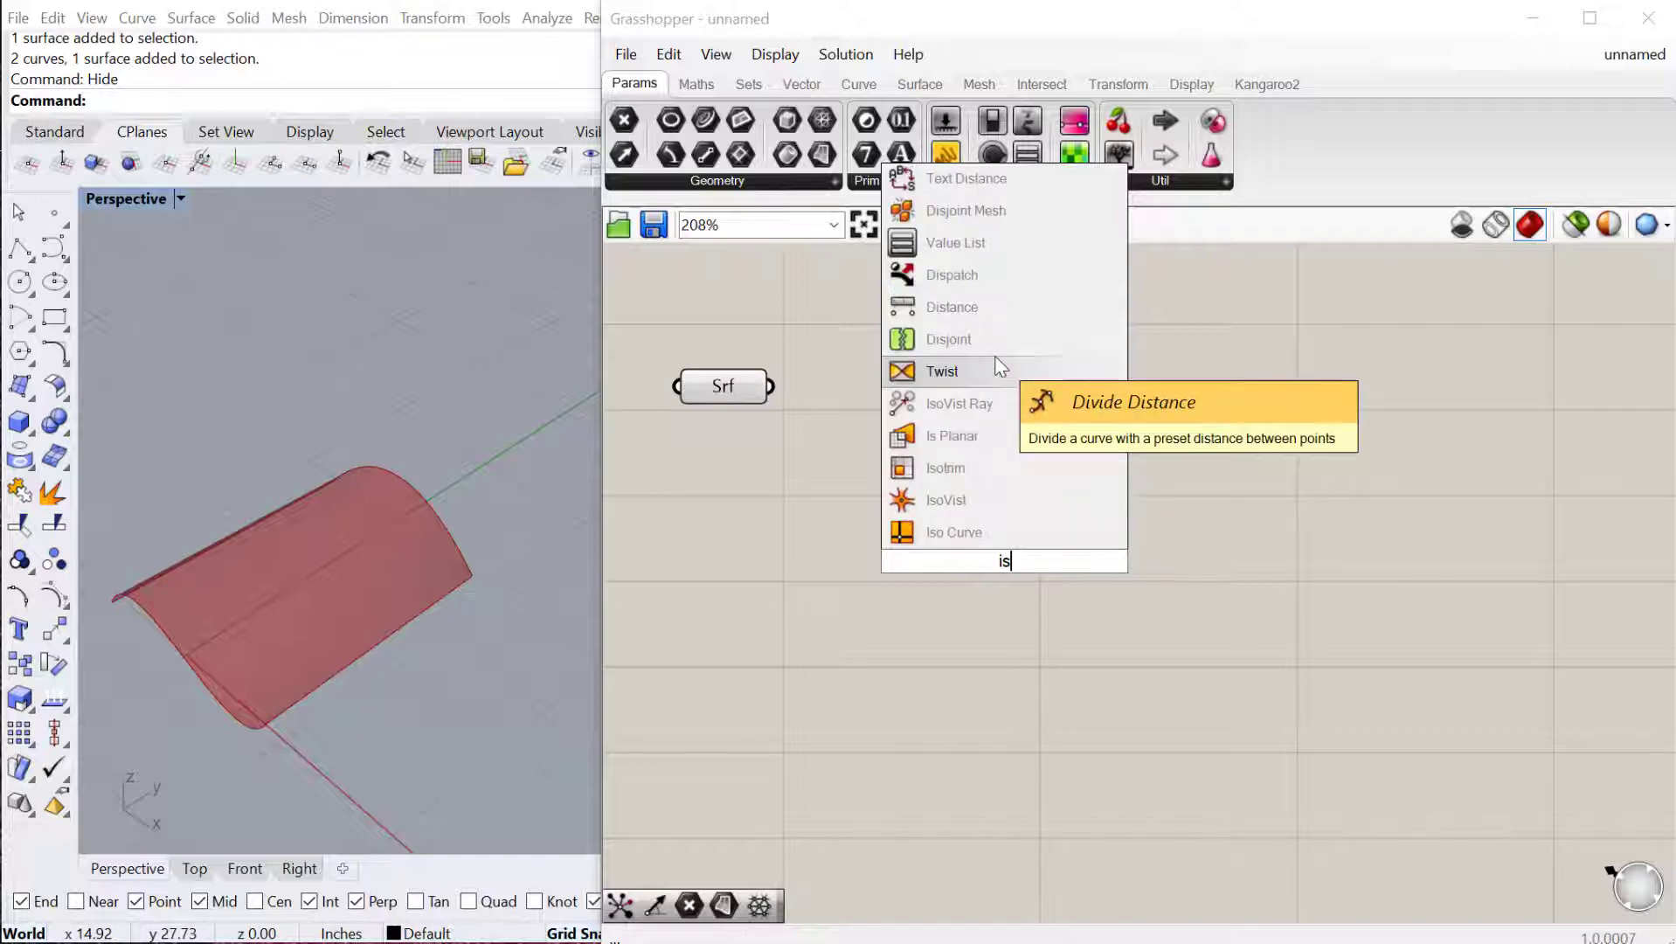
left_click(954, 465)
left_click_drag(1000, 552, 1014, 497)
left_click_drag(775, 376, 1070, 490)
Add a Divide Domain² component, feed the surface into its domain input, and connect its segments to Isotrim's domain input.
left_click(696, 83)
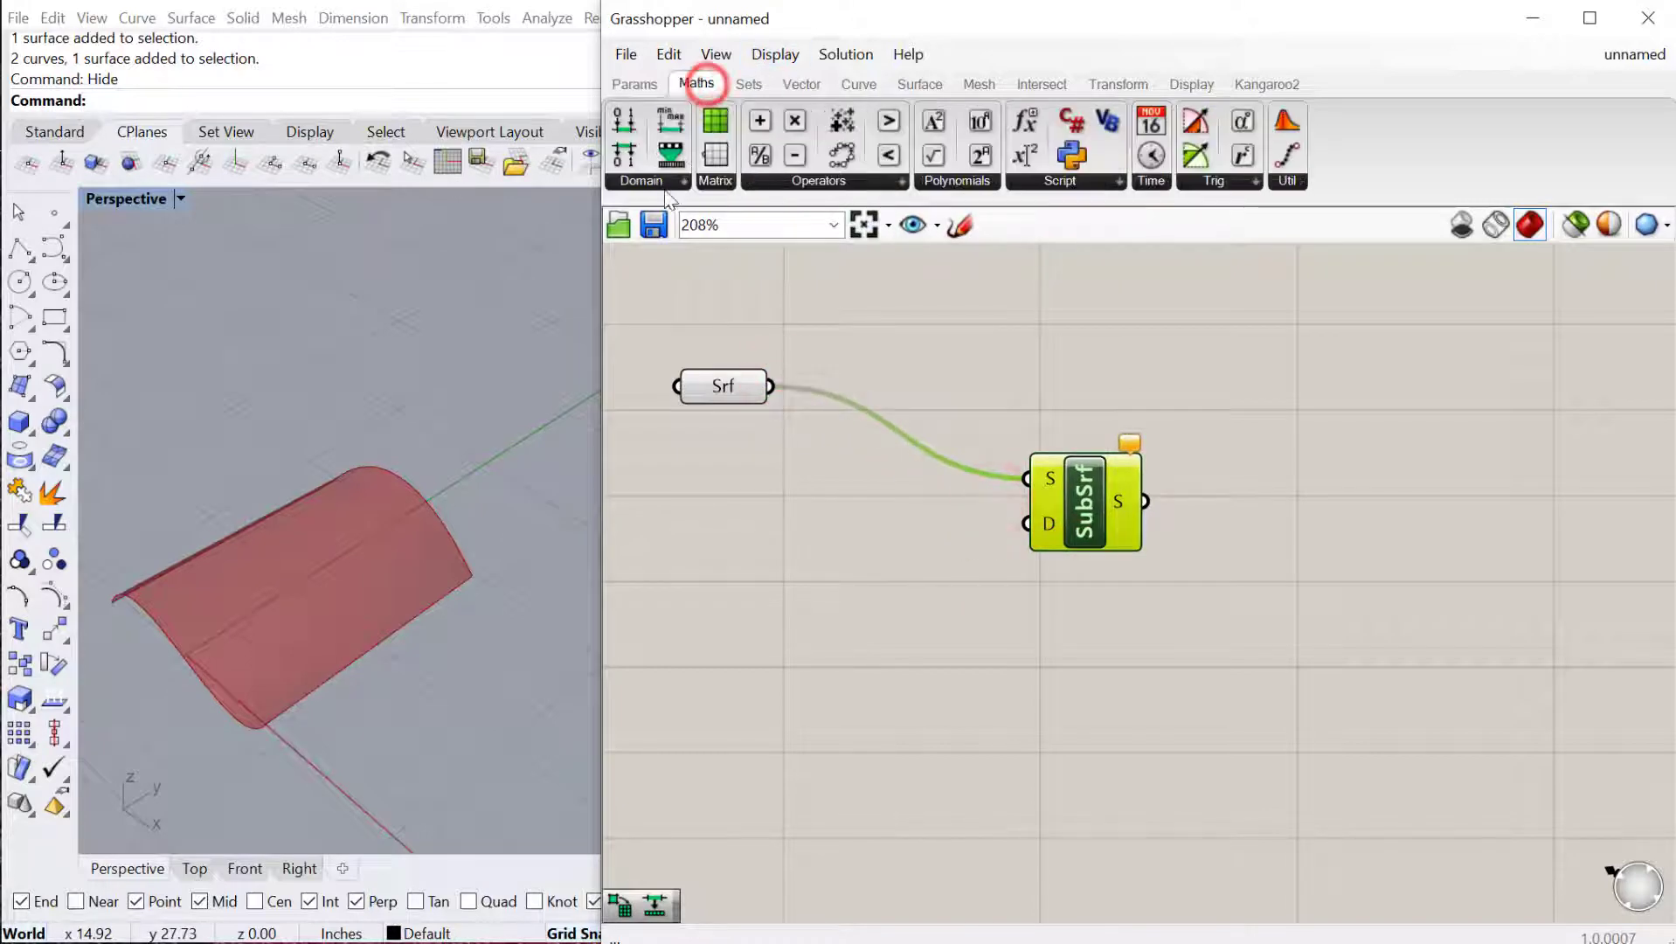
left_click(661, 182)
left_click_drag(684, 676, 881, 630)
left_click_drag(769, 385, 820, 584)
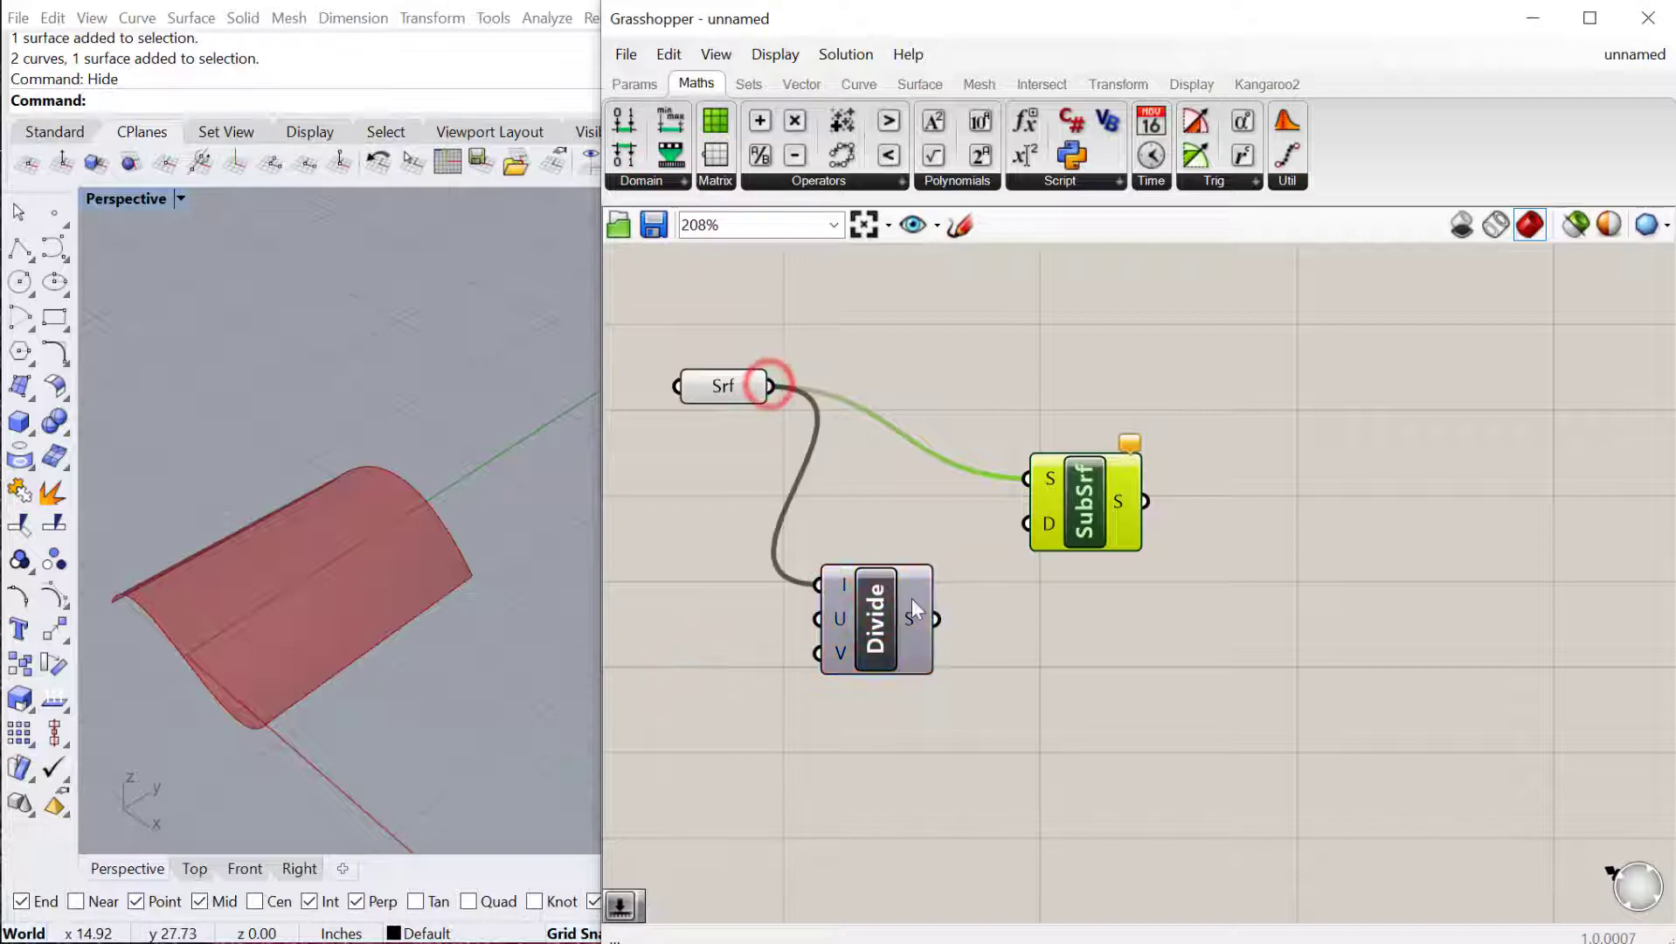
left_click_drag(935, 618, 988, 596)
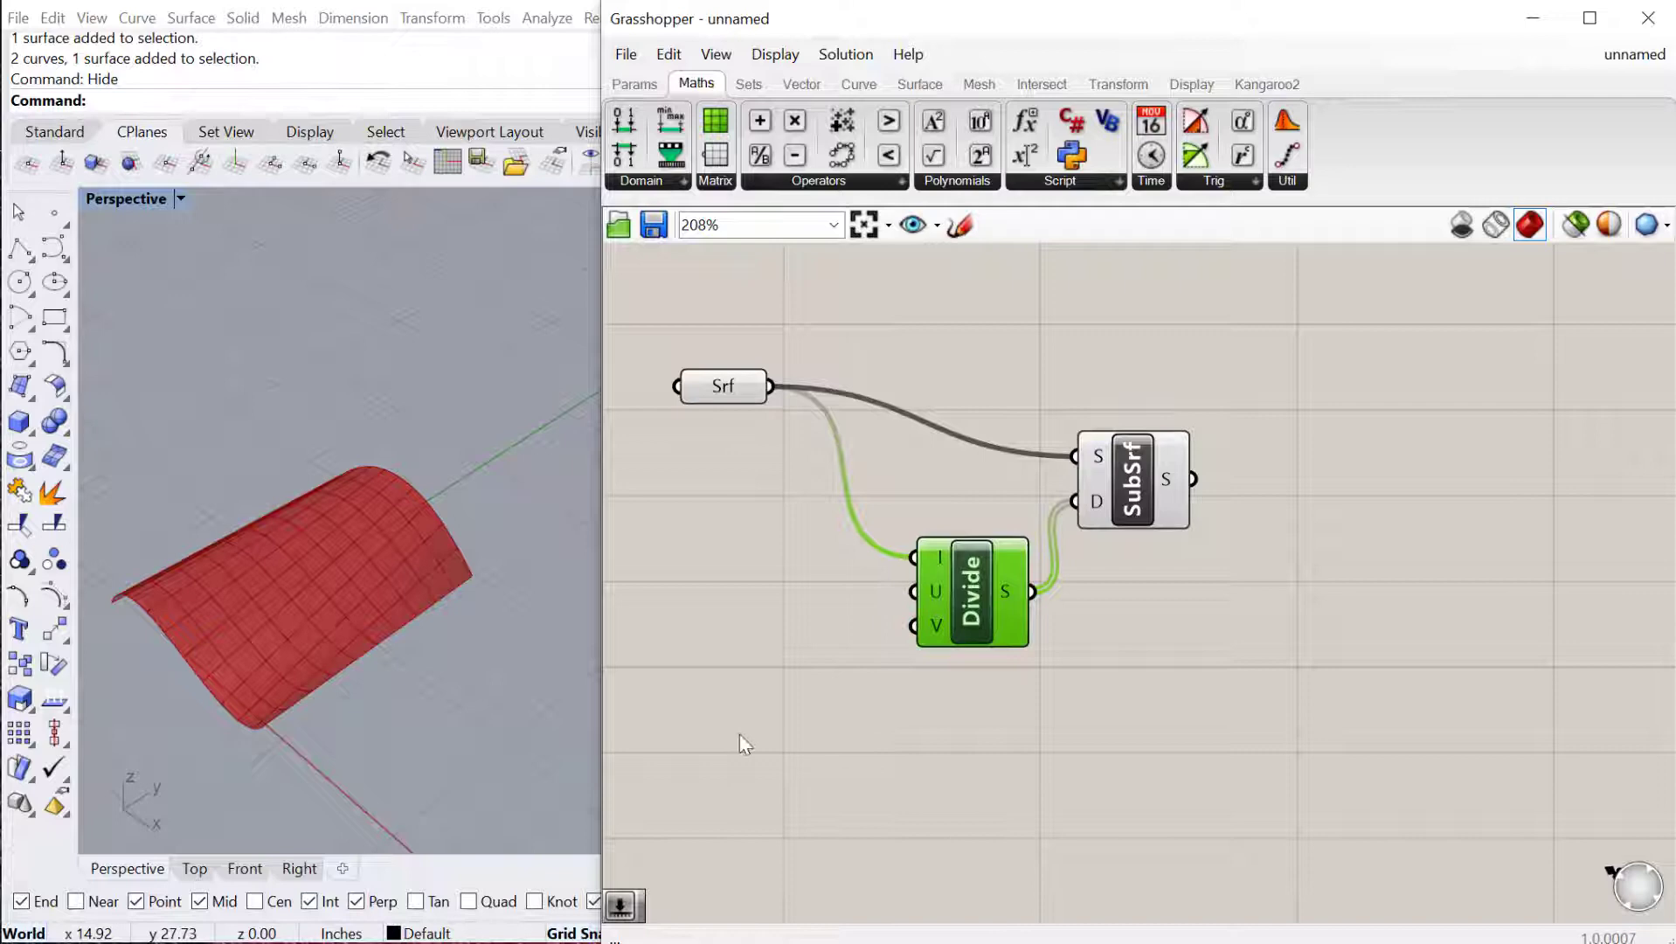
Create an integer number slider starting at 2, duplicate it, and connect the two sliders to the U and V counts of the Divide component.
double_click(716, 679)
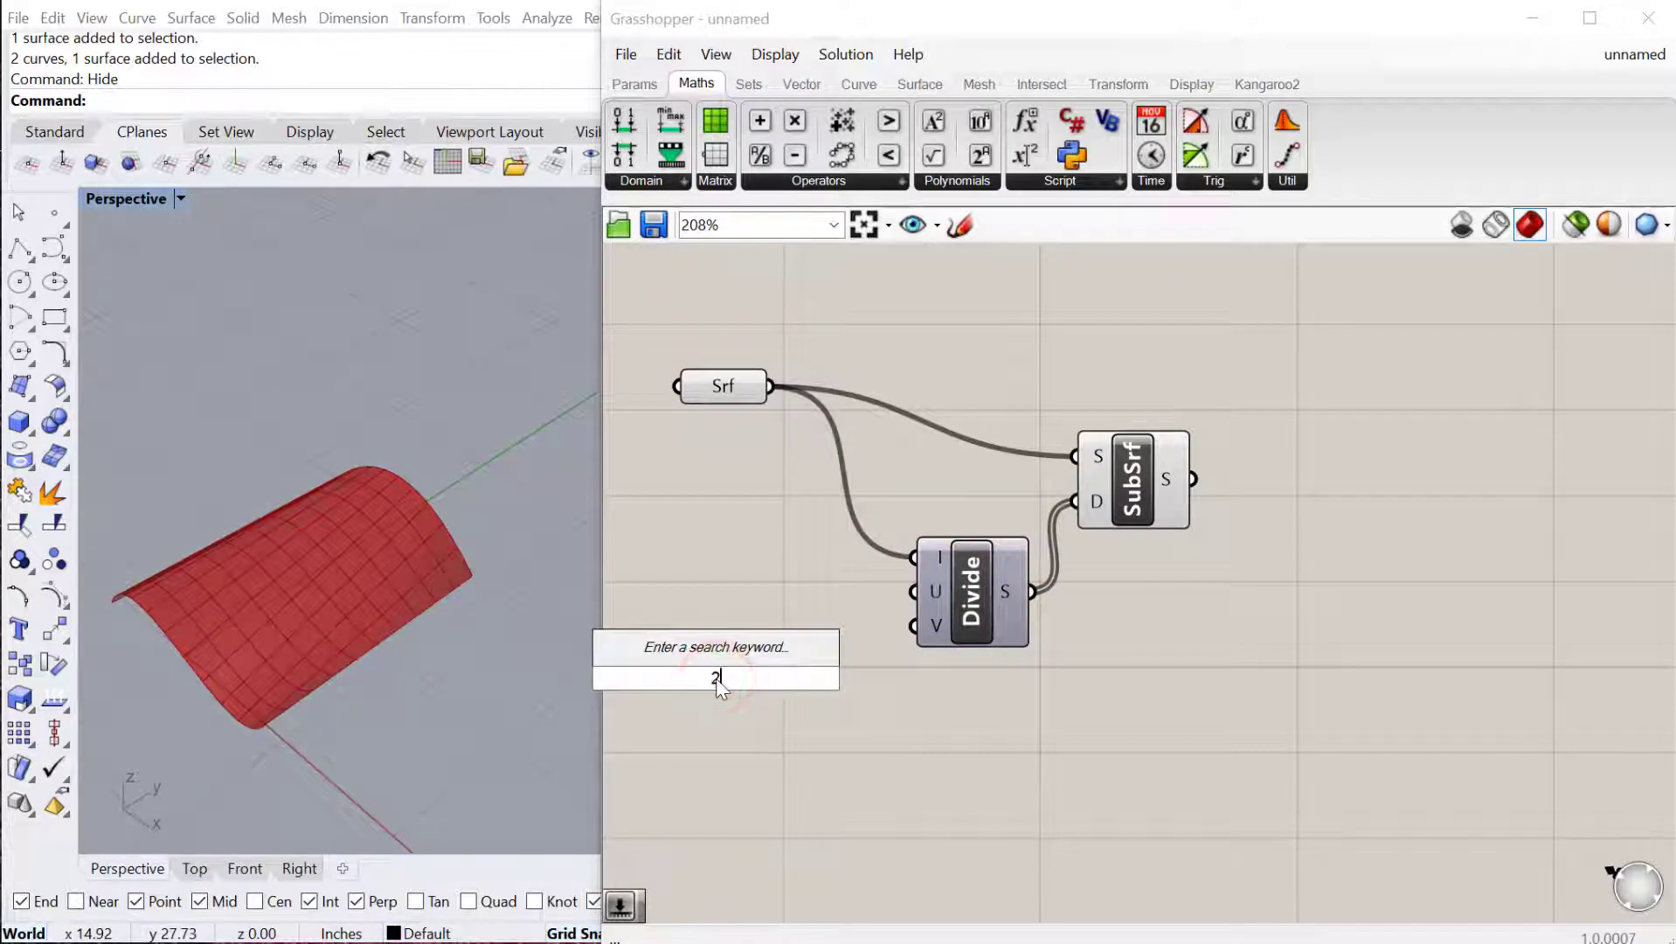
type("2<300")
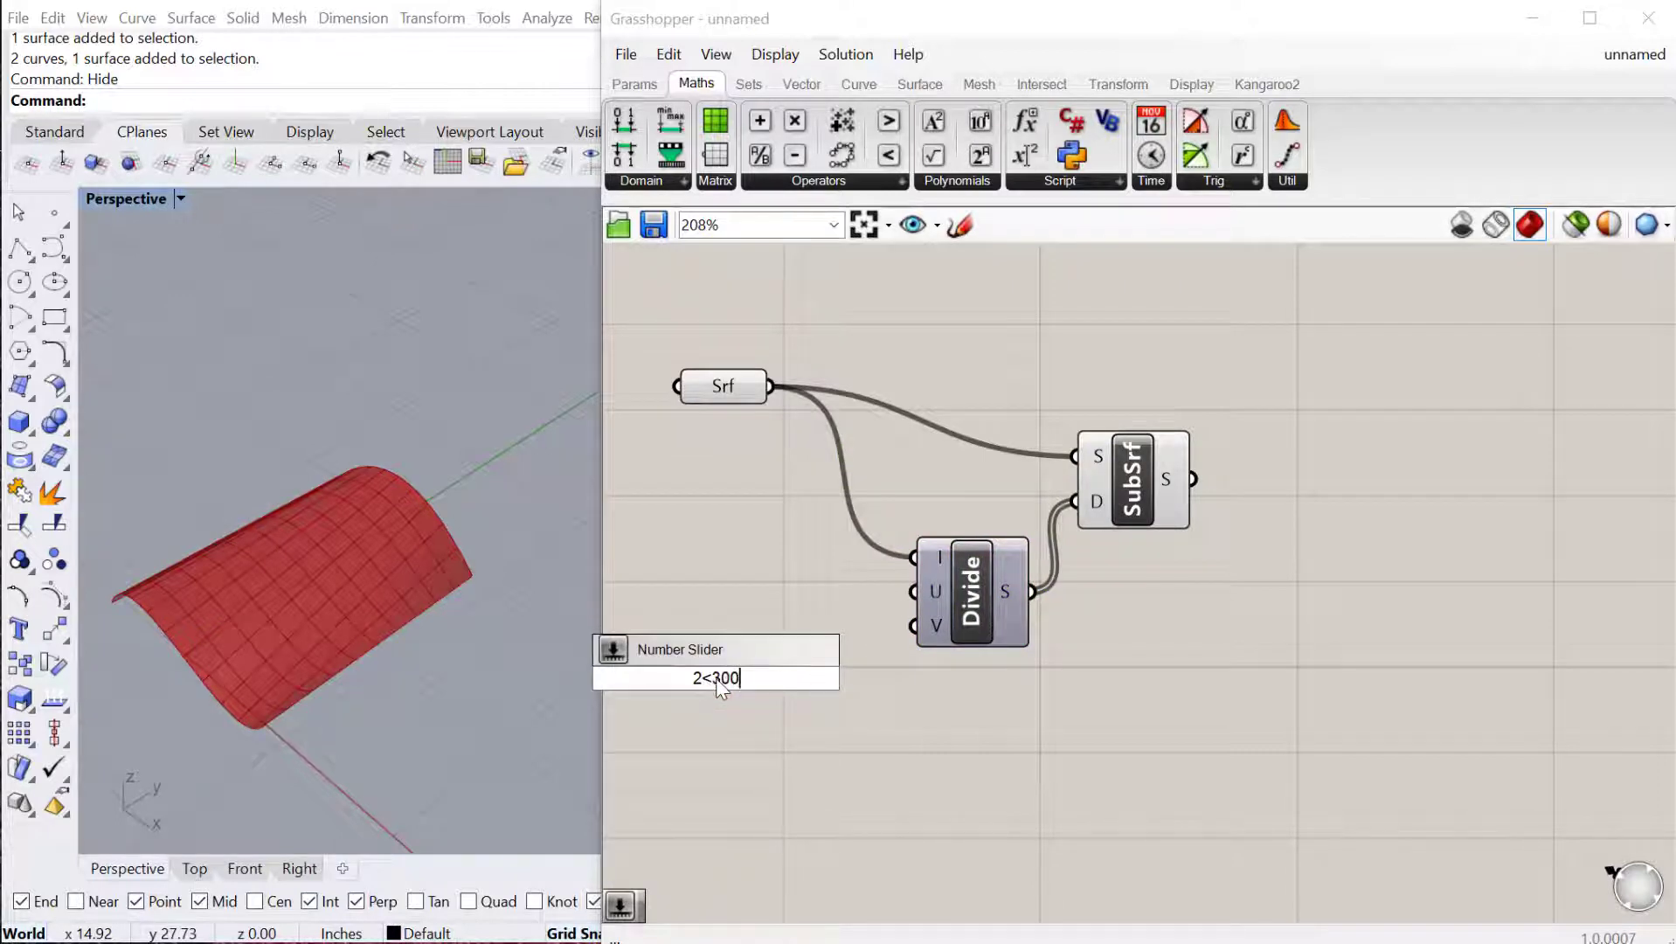
key("Return")
left_click(716, 678)
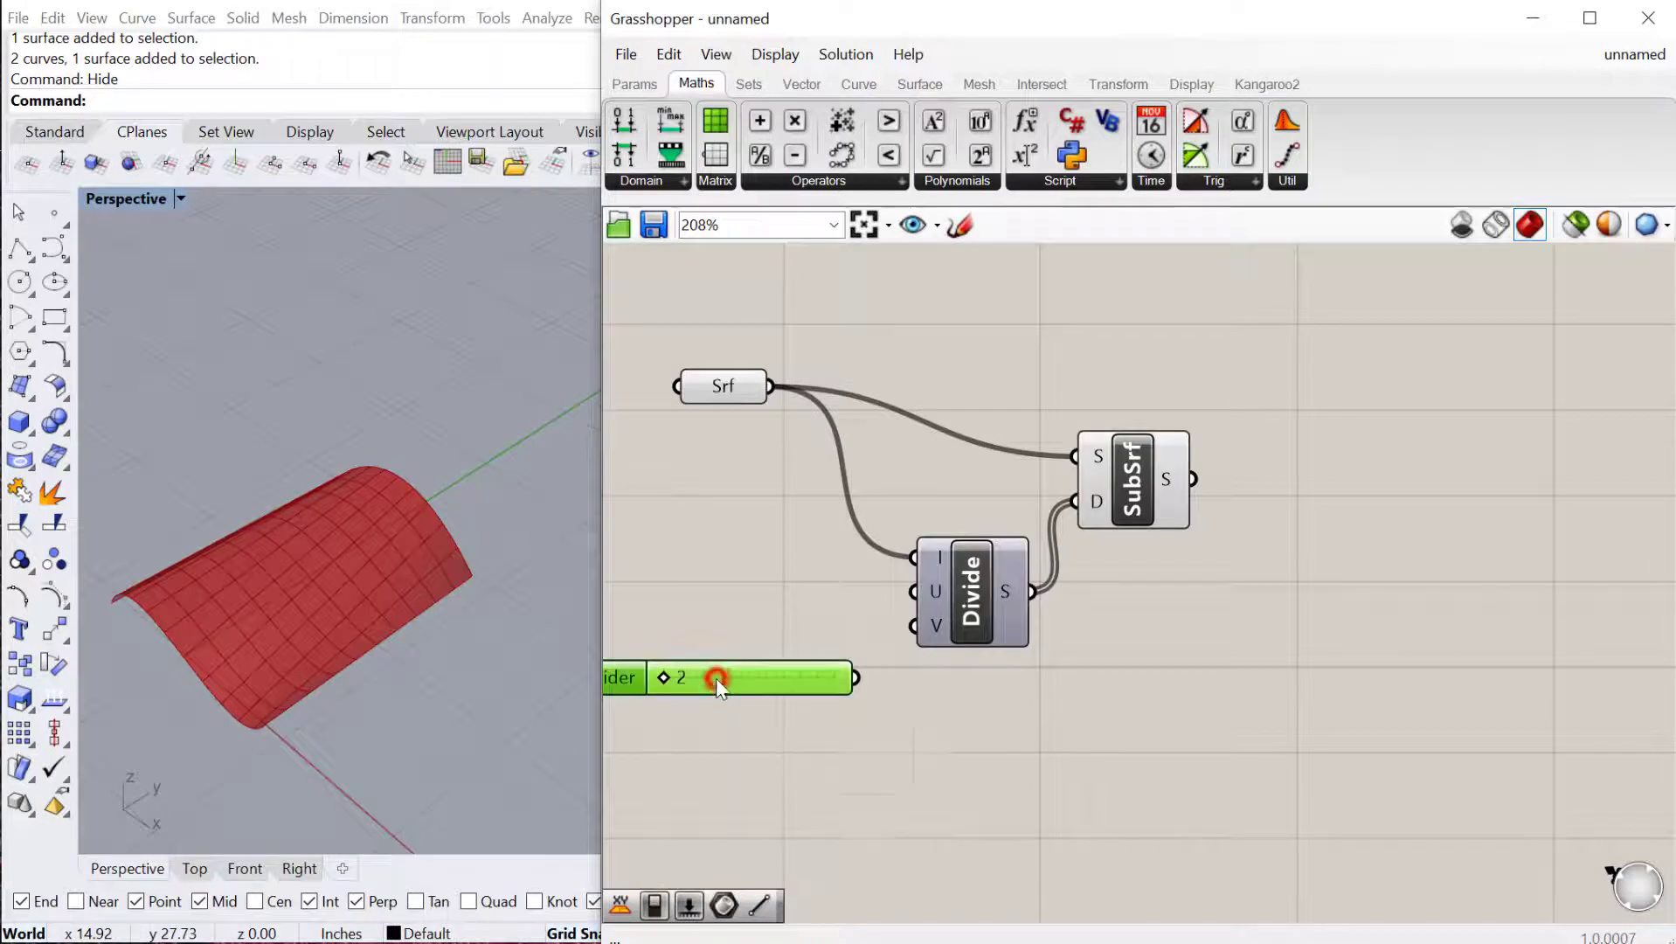
left_click_drag(748, 683, 764, 729, "alt")
left_click_drag(855, 678, 912, 595)
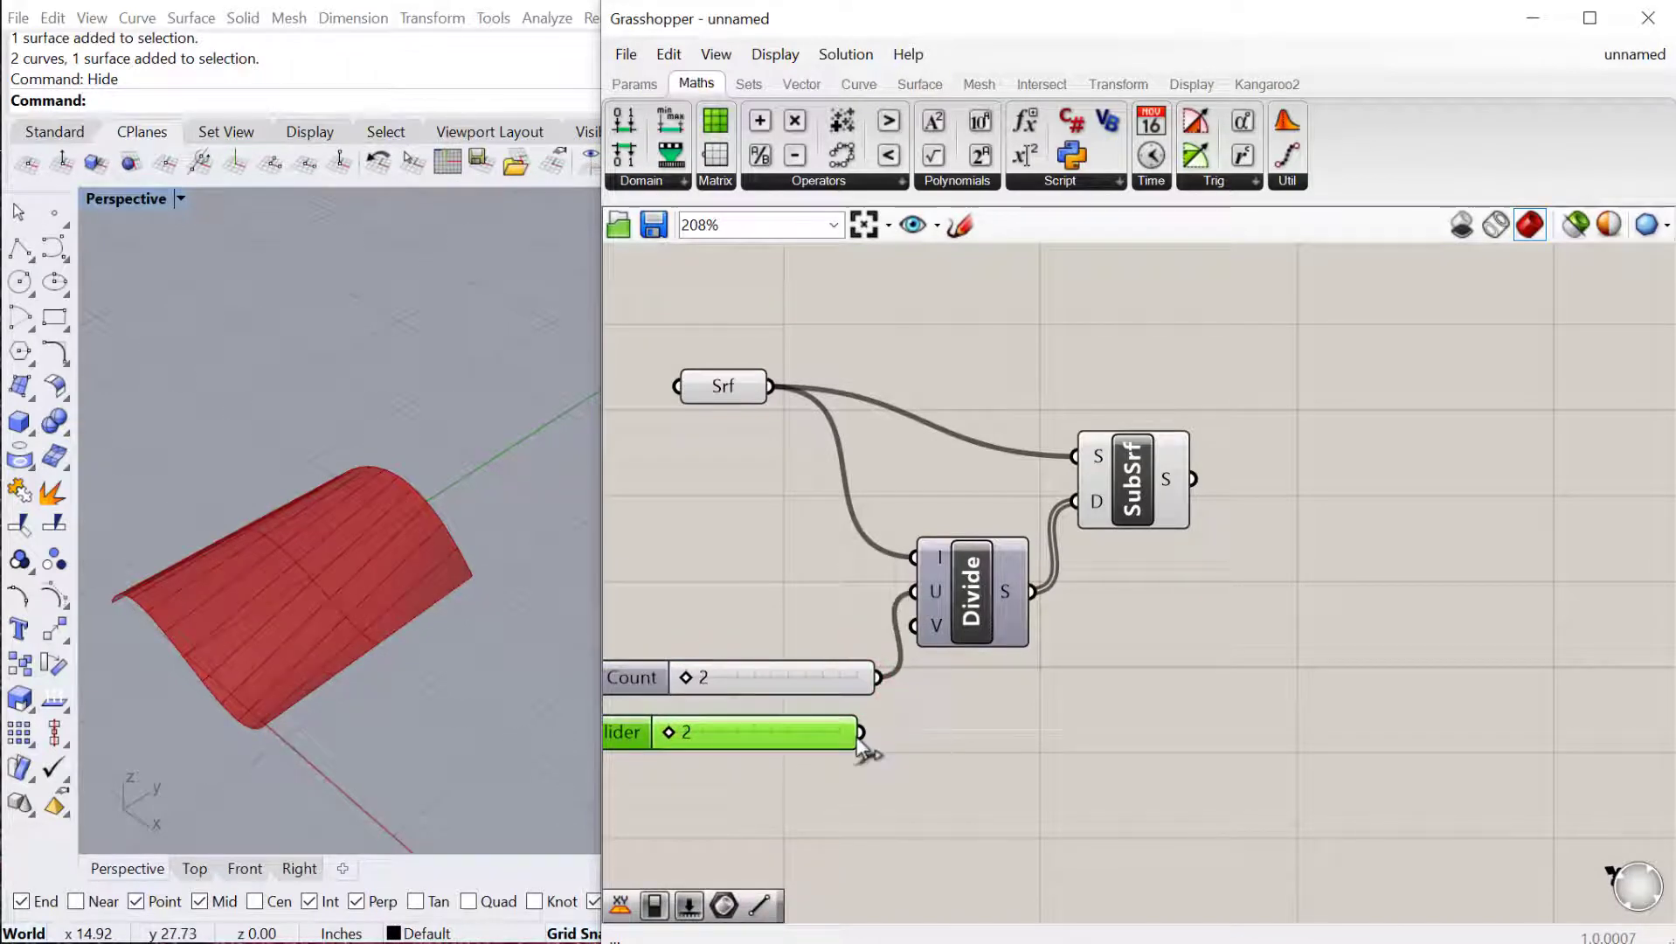
left_click_drag(858, 734, 914, 626)
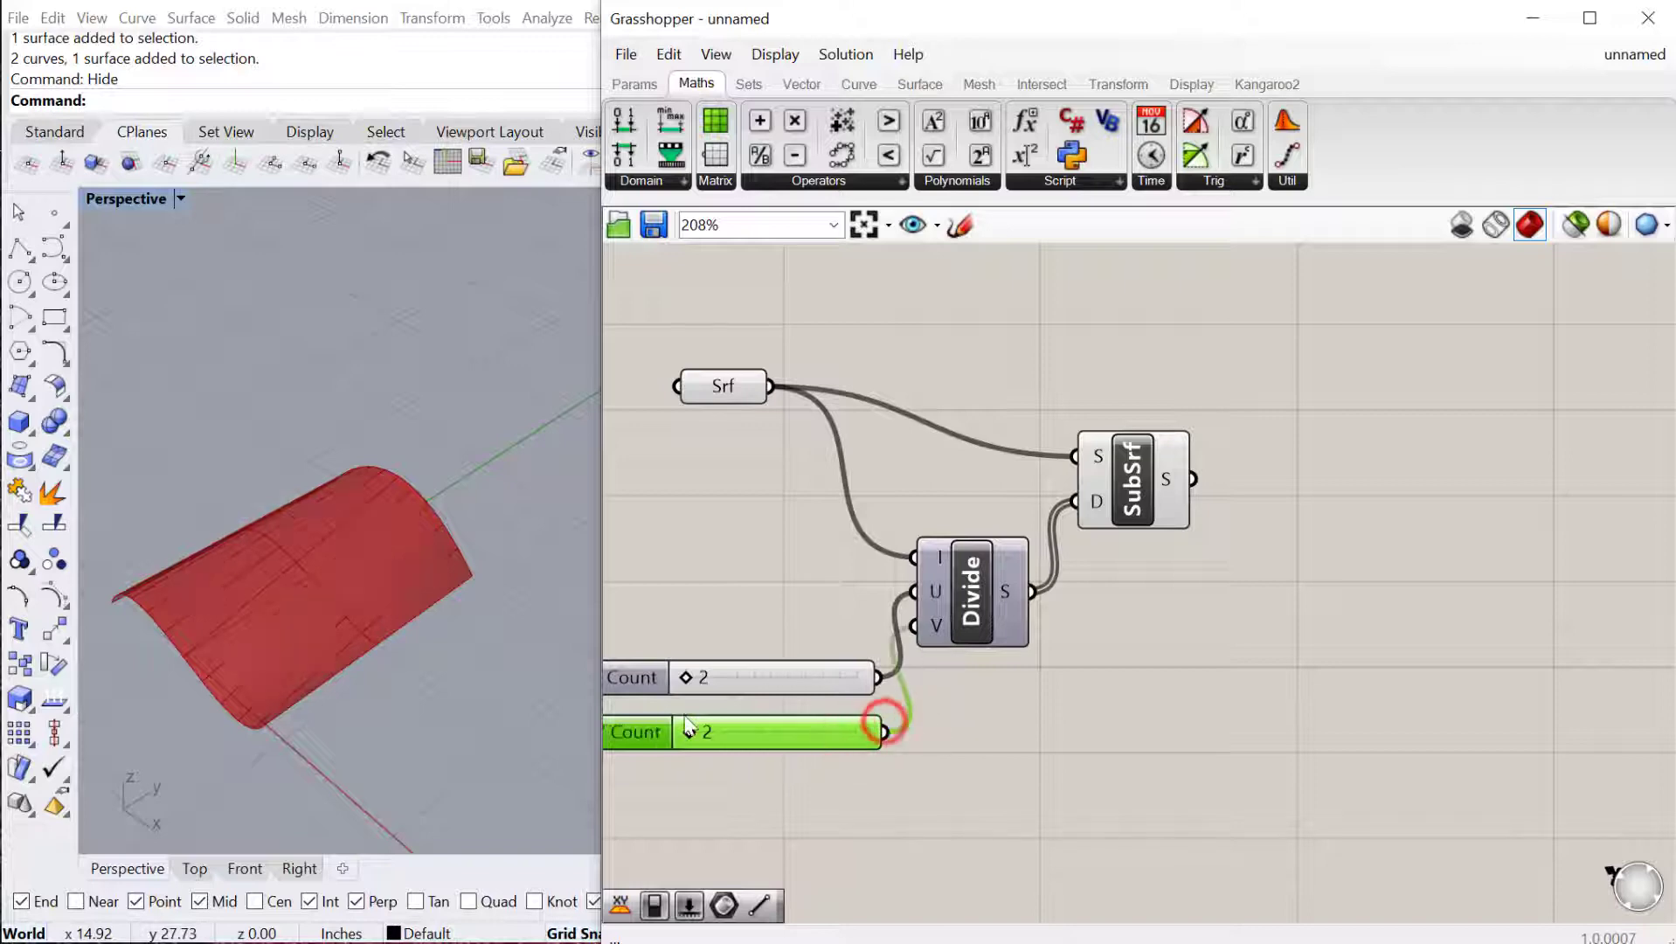
Set the U Count slider to 25 and the V Count slider to 30.
left_click_drag(688, 678, 708, 736)
scroll(262, 598, "up", 5)
right_click_drag(291, 582, 320, 515)
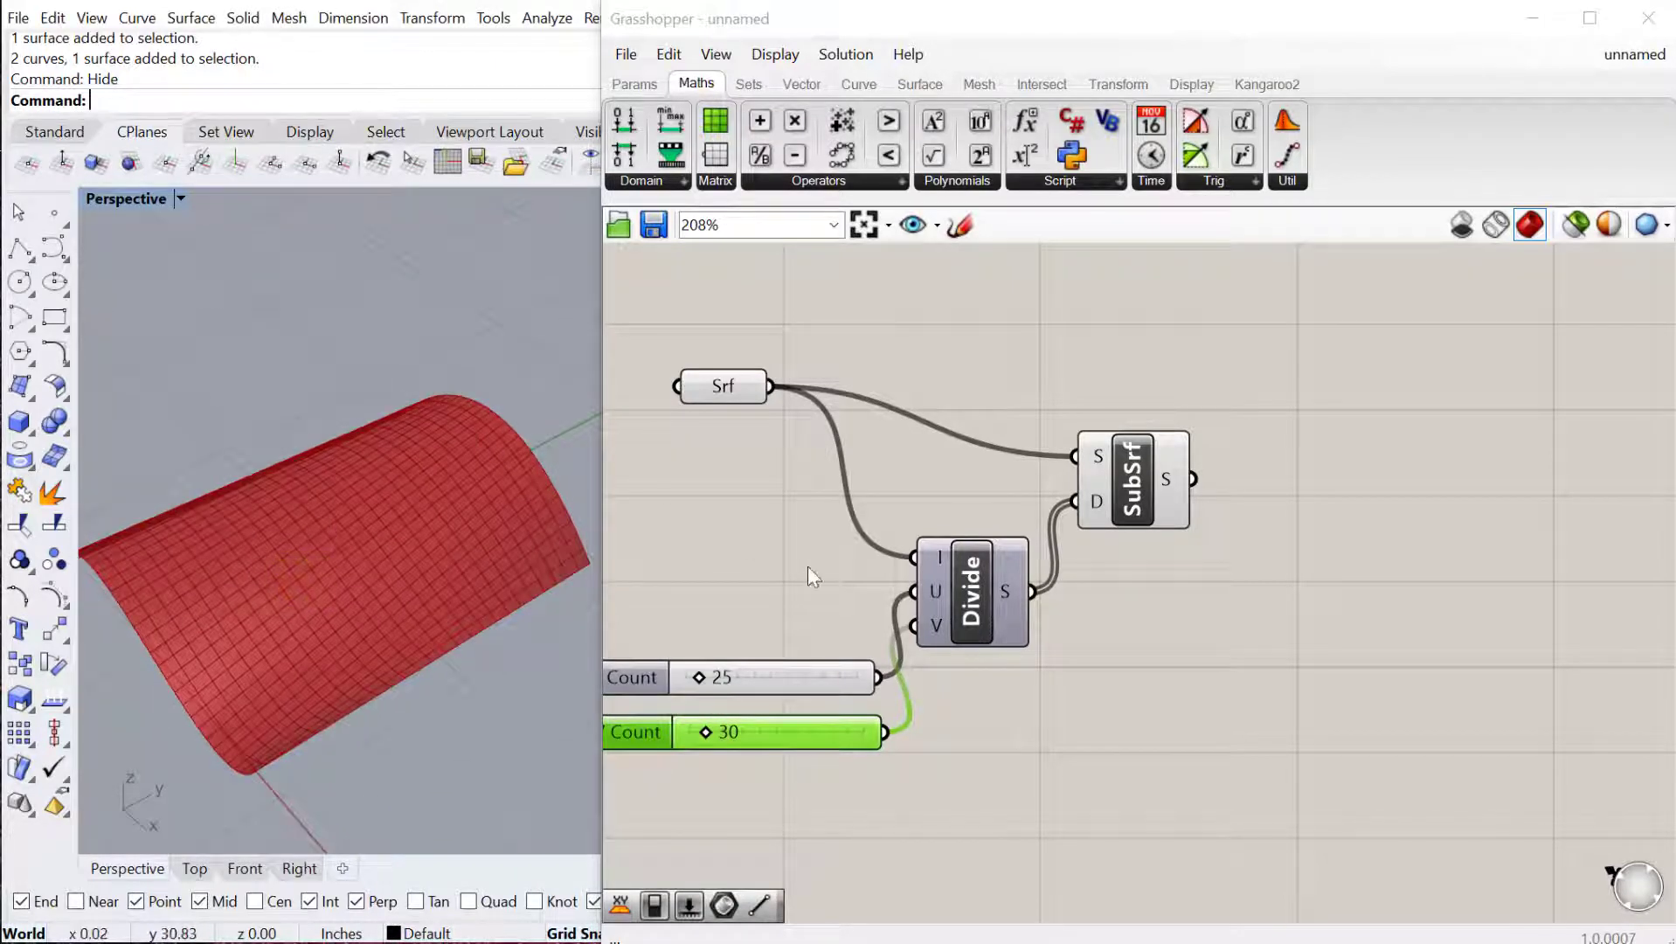
Add an Area component and connect the Isotrim subsurfaces to its geometry input.
scroll(1144, 570, "down", 2)
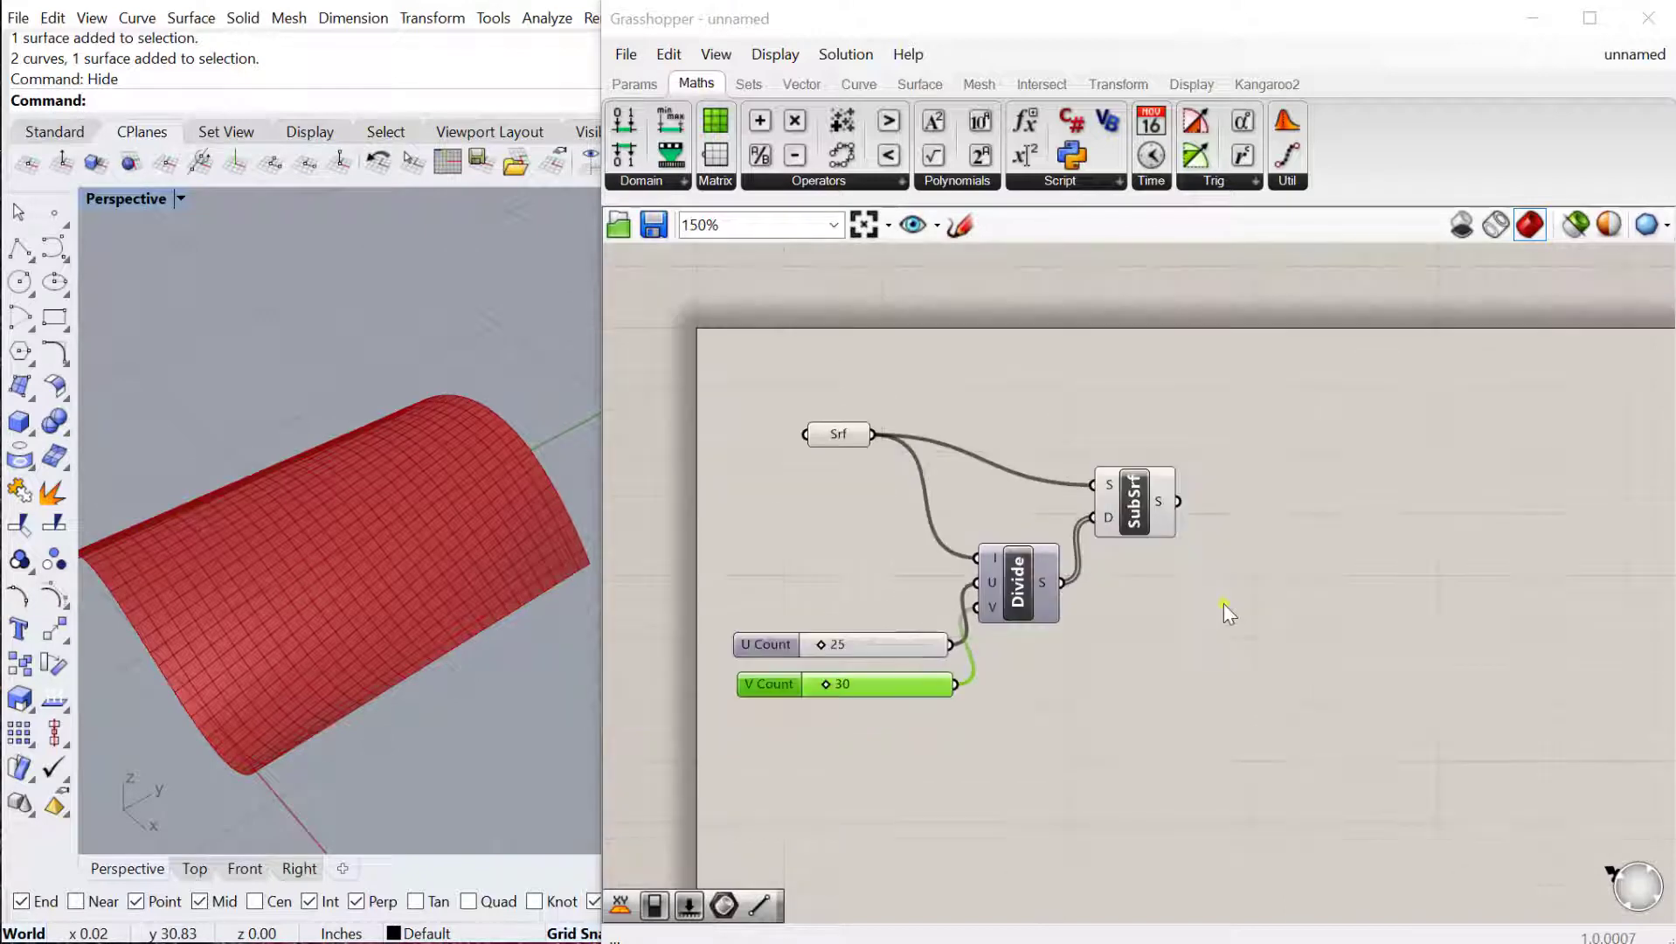
right_click_drag(1227, 610, 1108, 635)
scroll(478, 640, "up", 1)
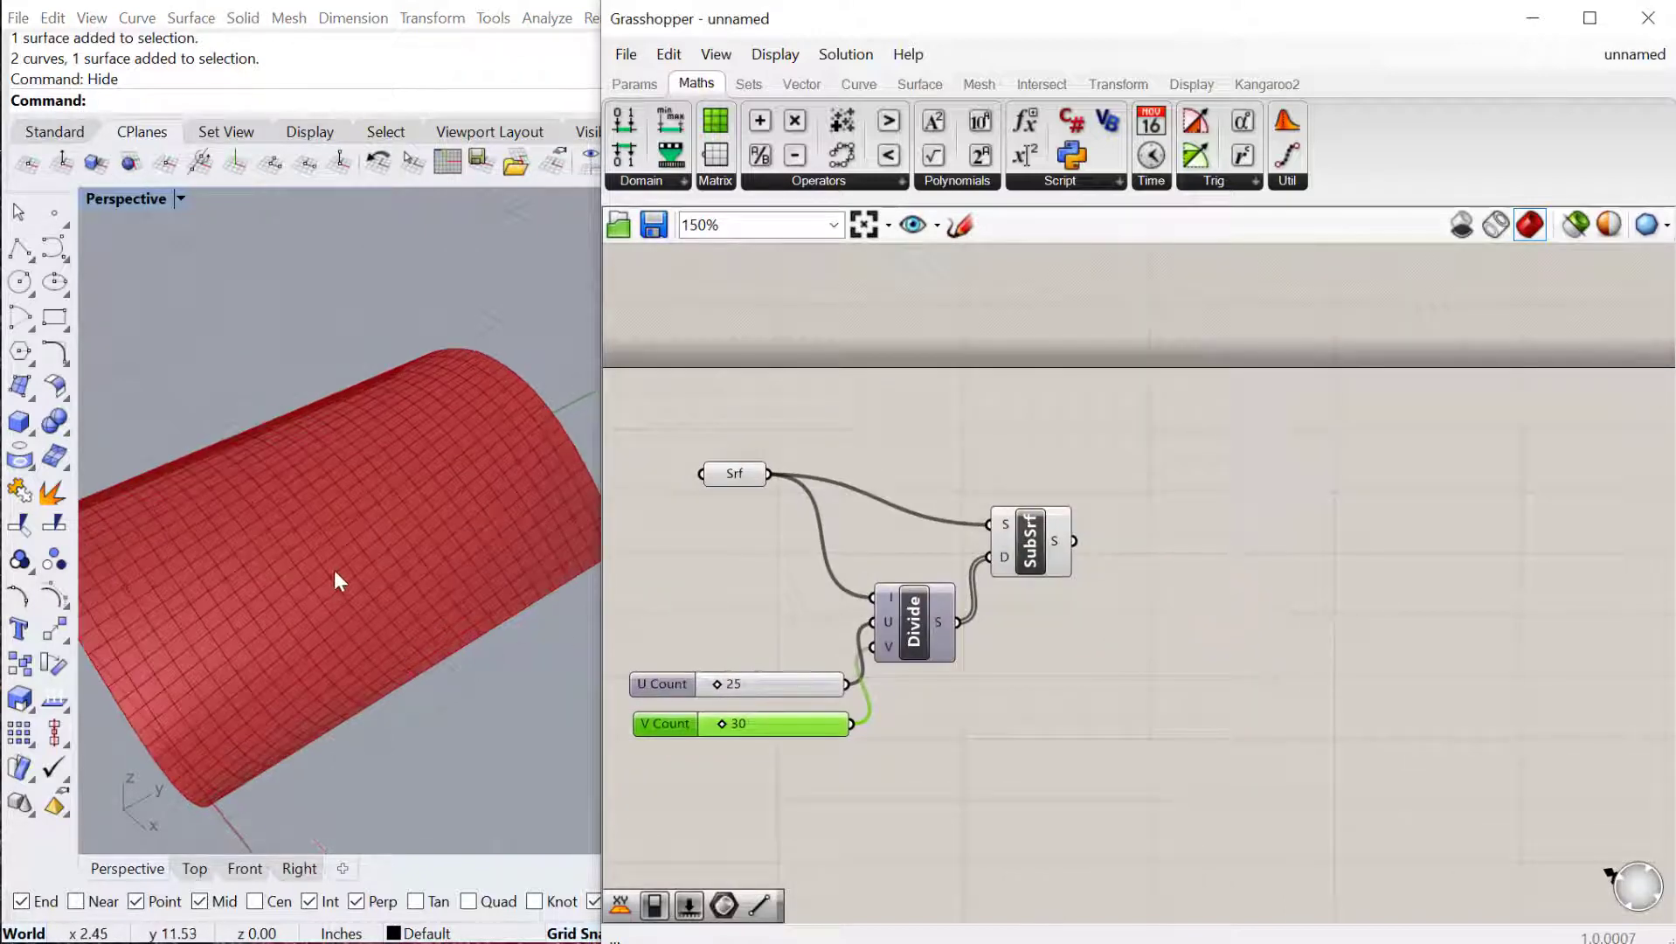
double_click(1197, 569)
type("are")
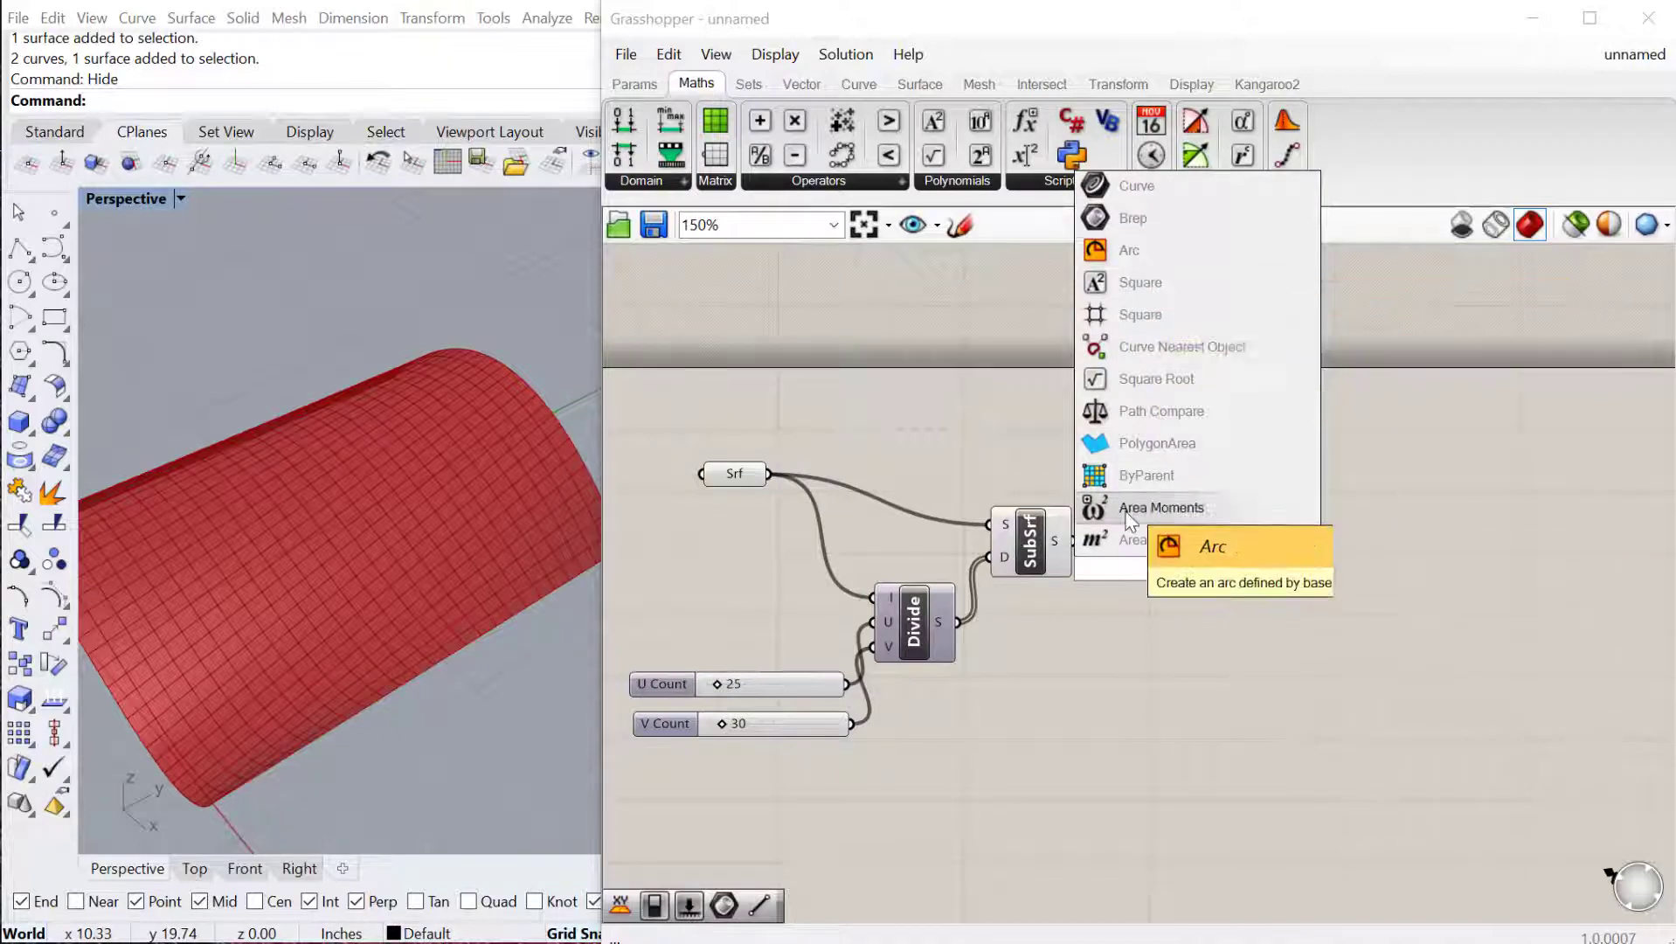
left_click(1133, 539)
left_click_drag(1121, 559, 1195, 563)
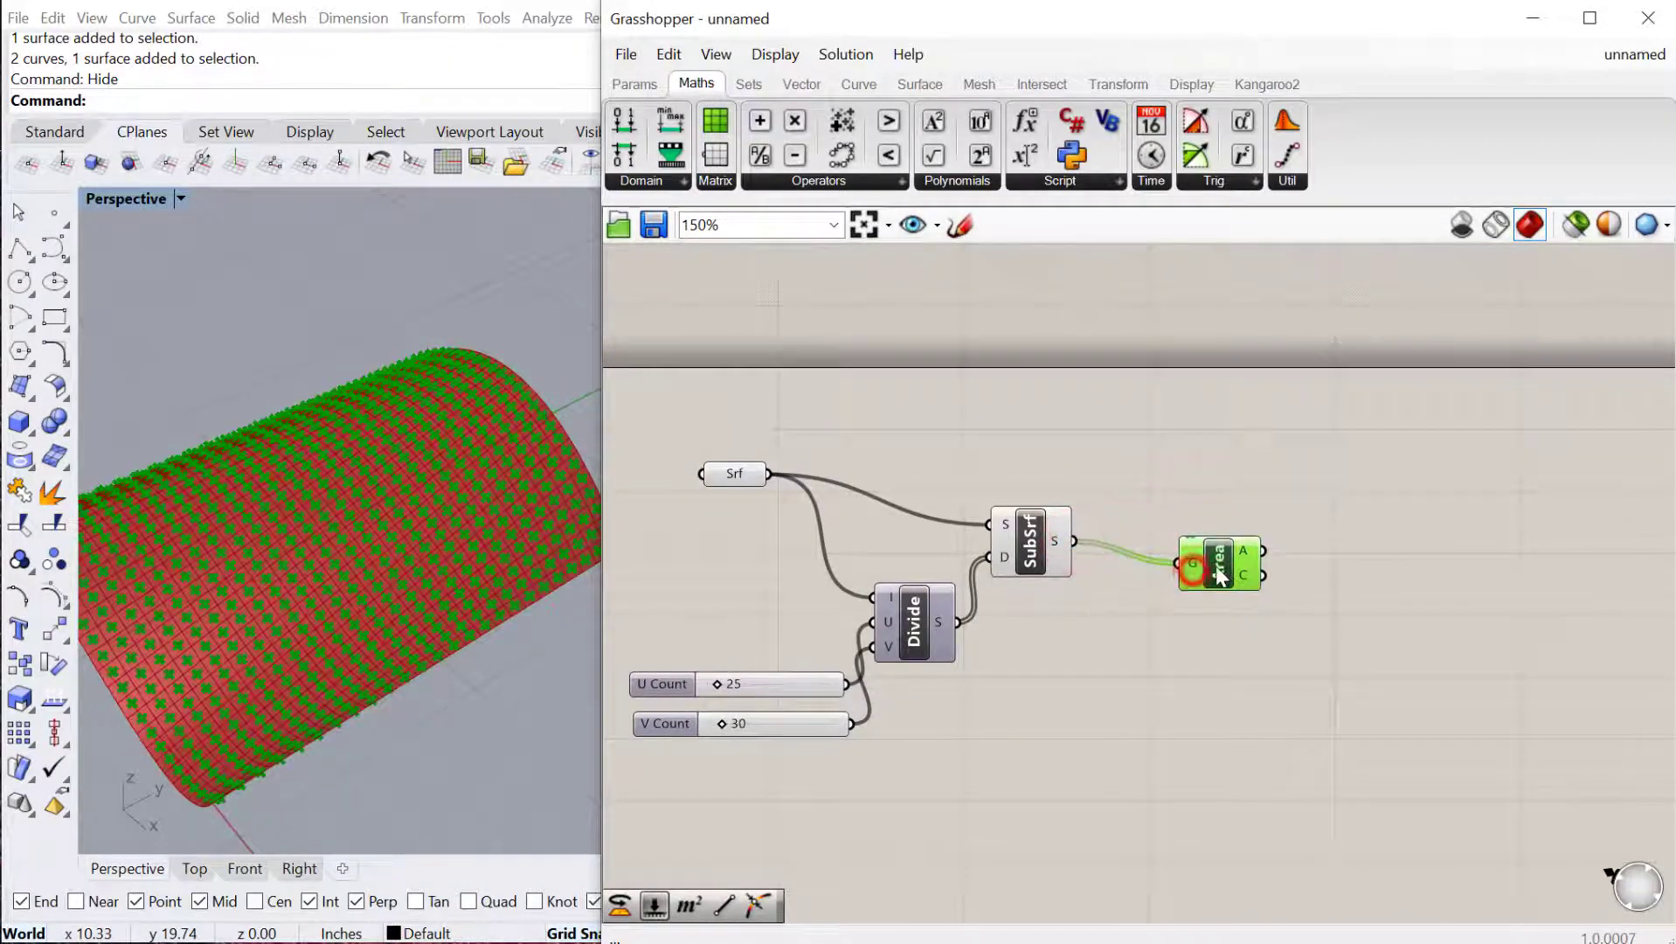
scroll(385, 598, "up", 3)
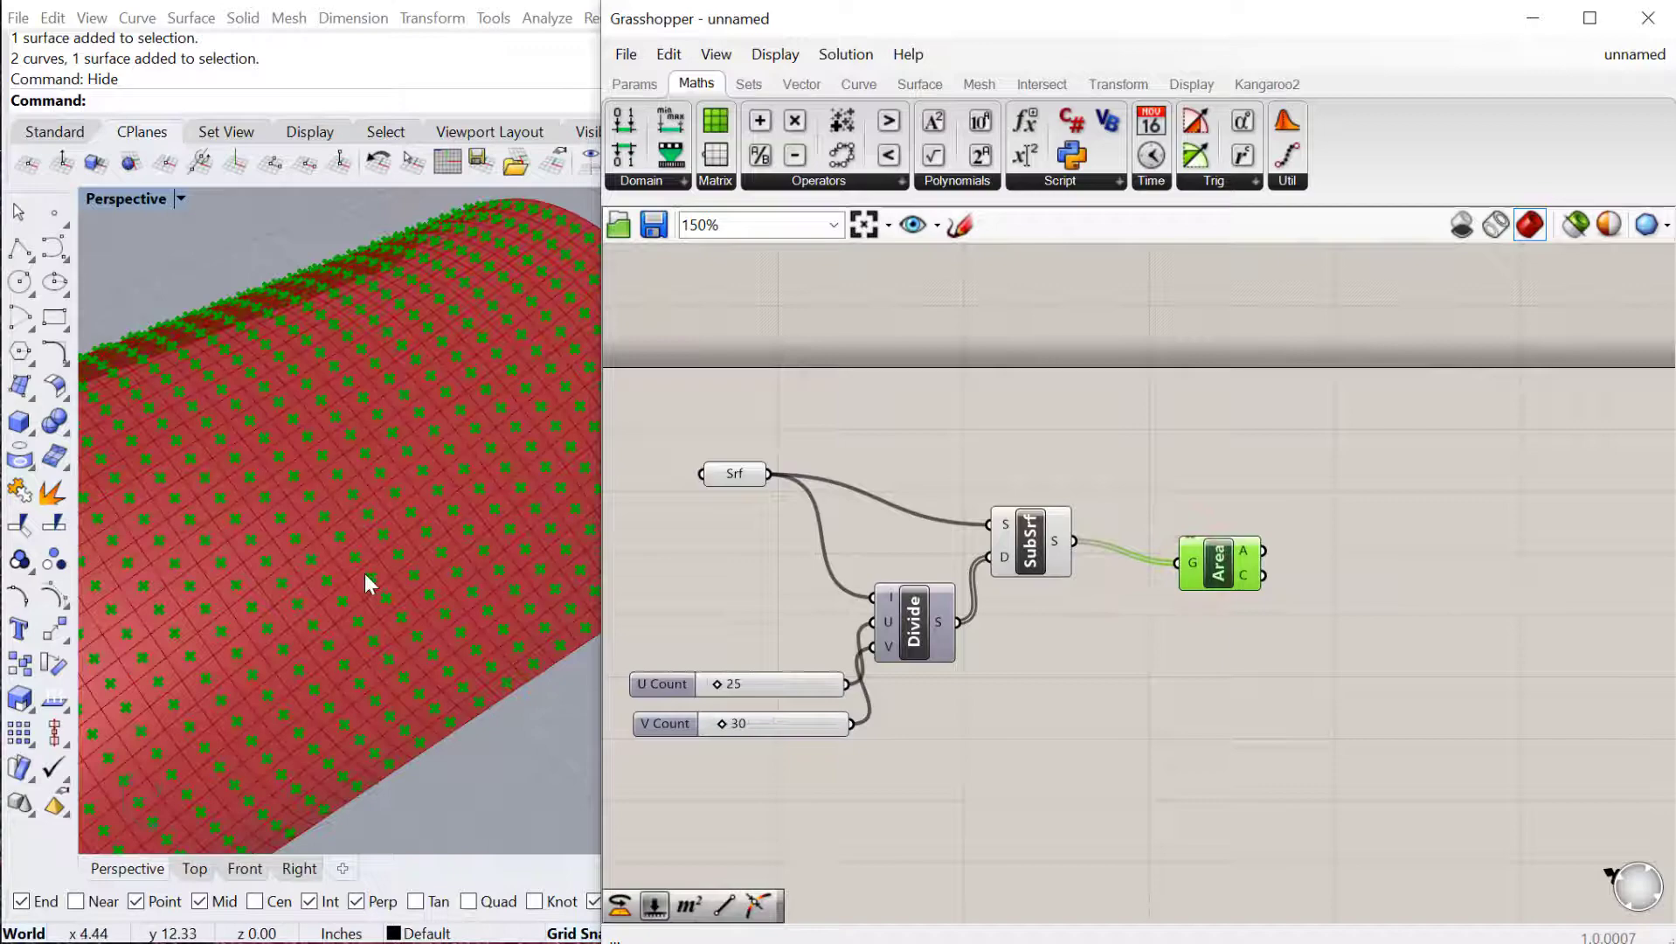
scroll(367, 565, "down", 3)
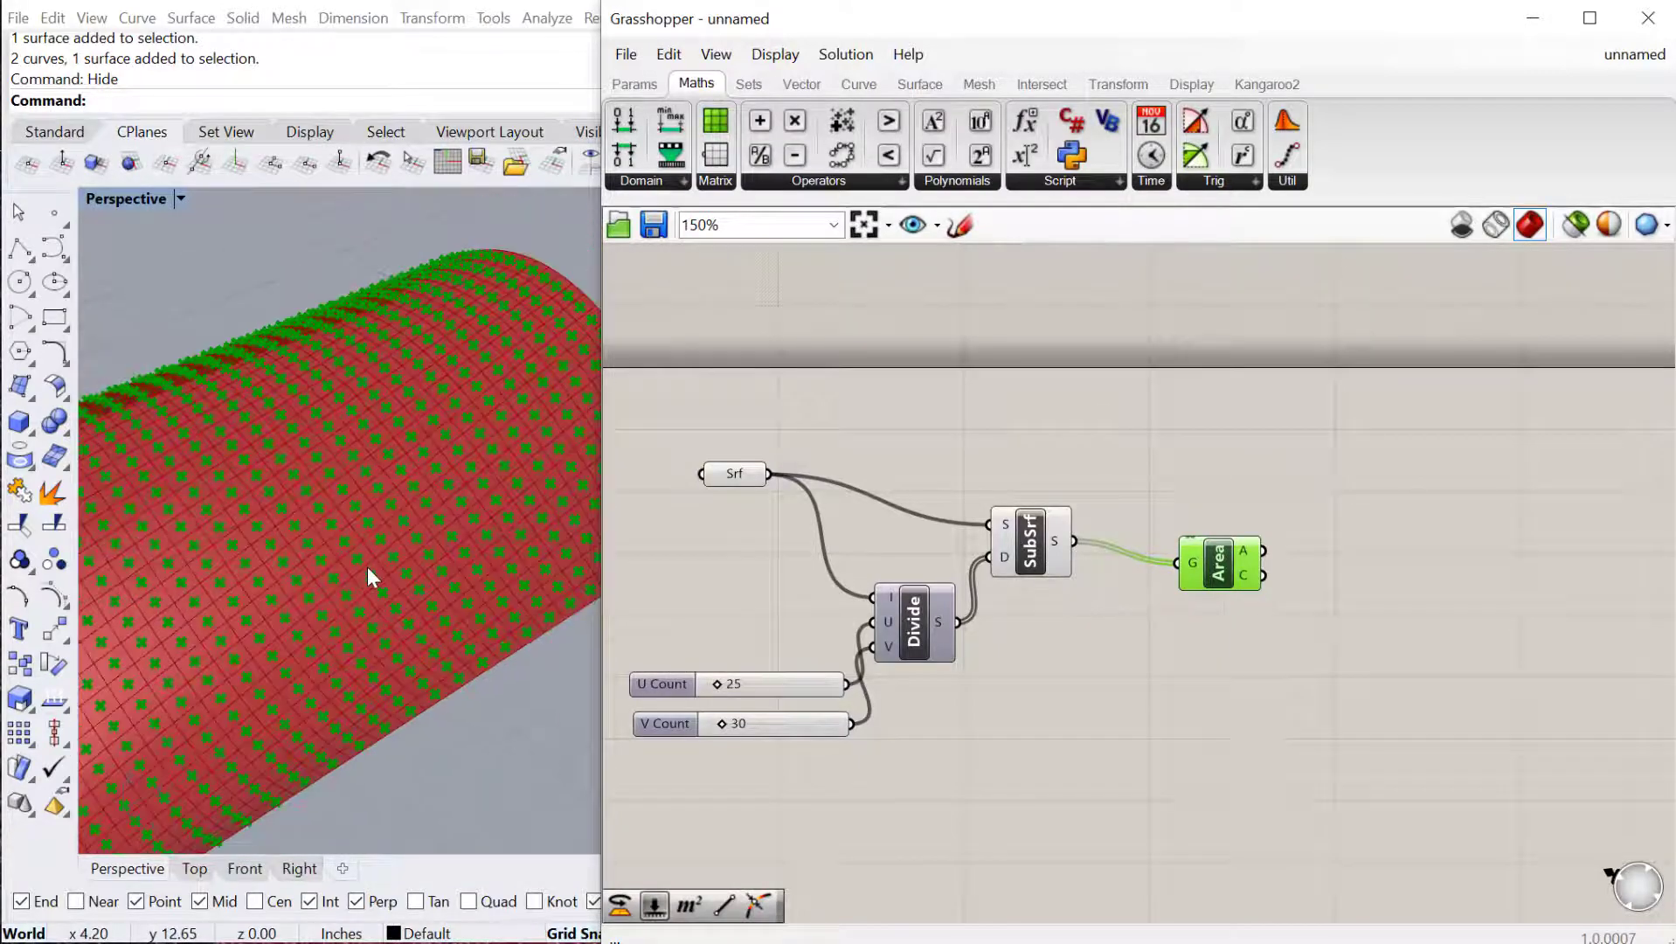
scroll(327, 636, "up", 5)
scroll(319, 593, "down", 2)
scroll(320, 594, "down", 2)
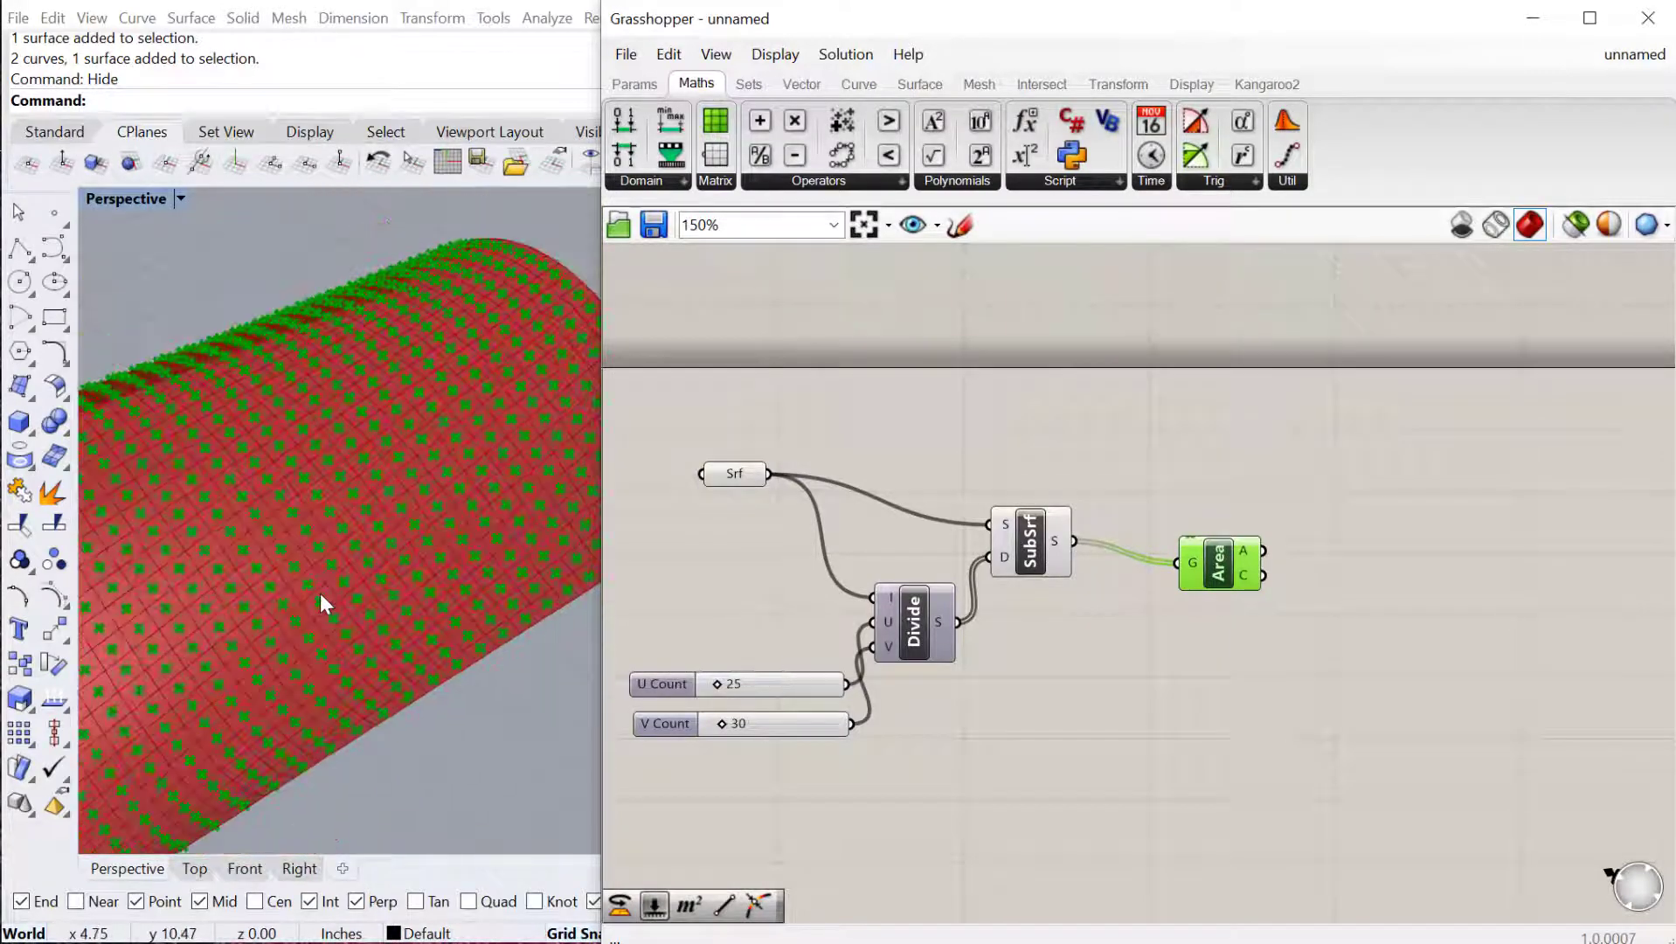
Add a Circle CNR component and connect the Area component's centroid output to its center input.
right_click_drag(1277, 609, 1189, 599)
double_click(1347, 644)
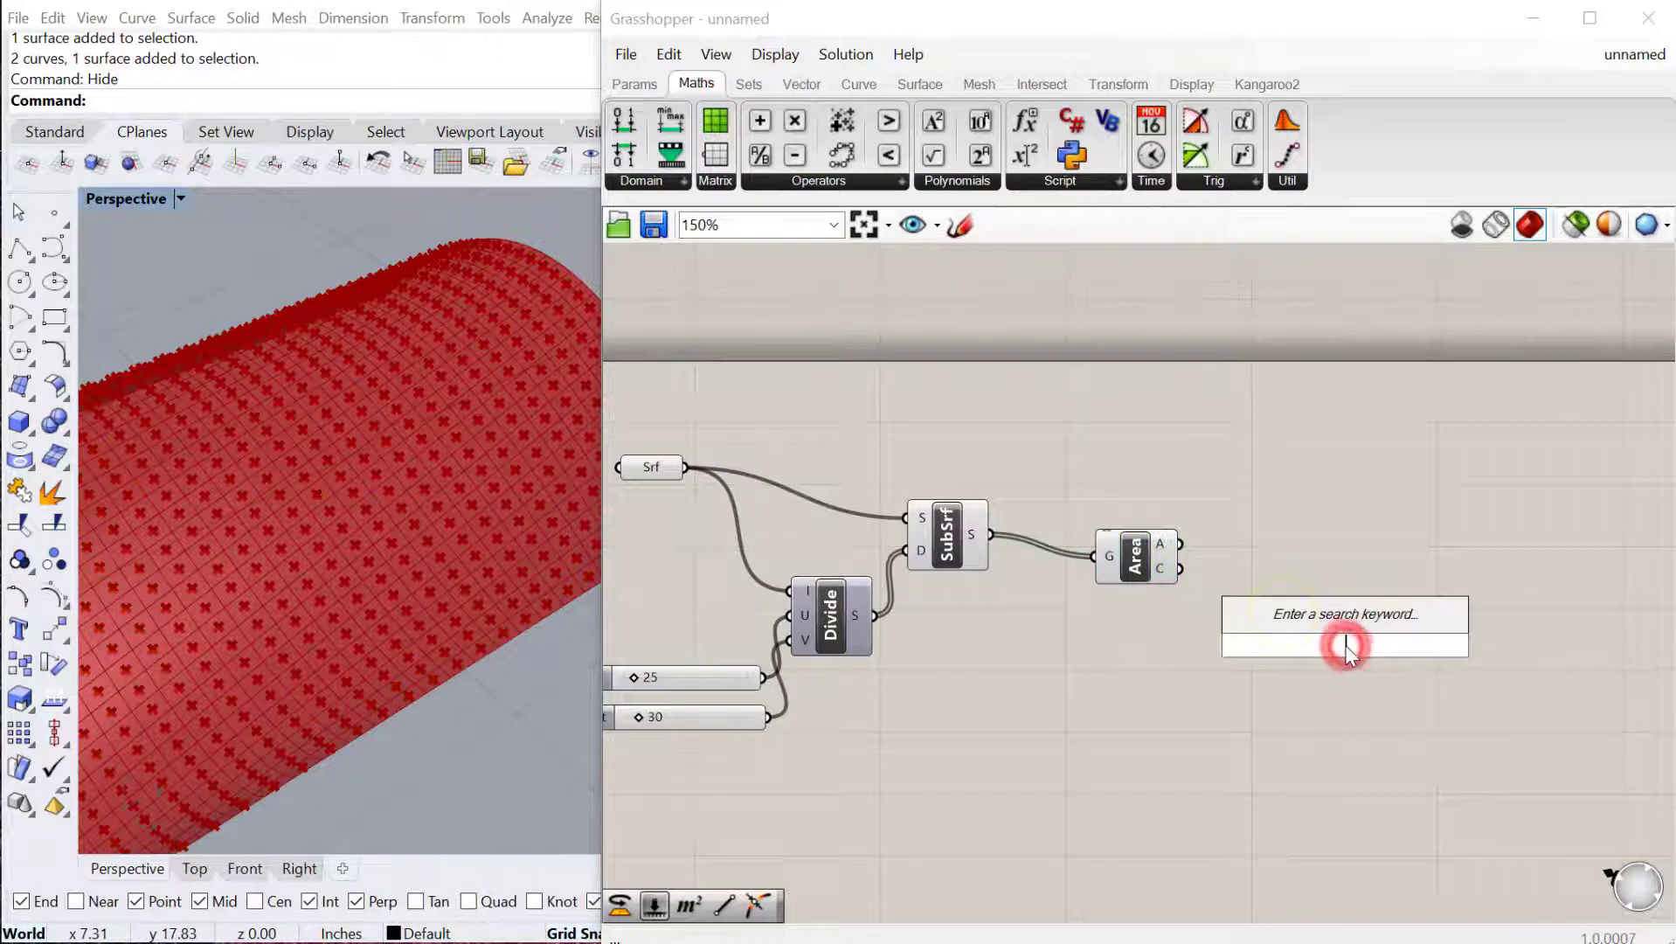
type("cir")
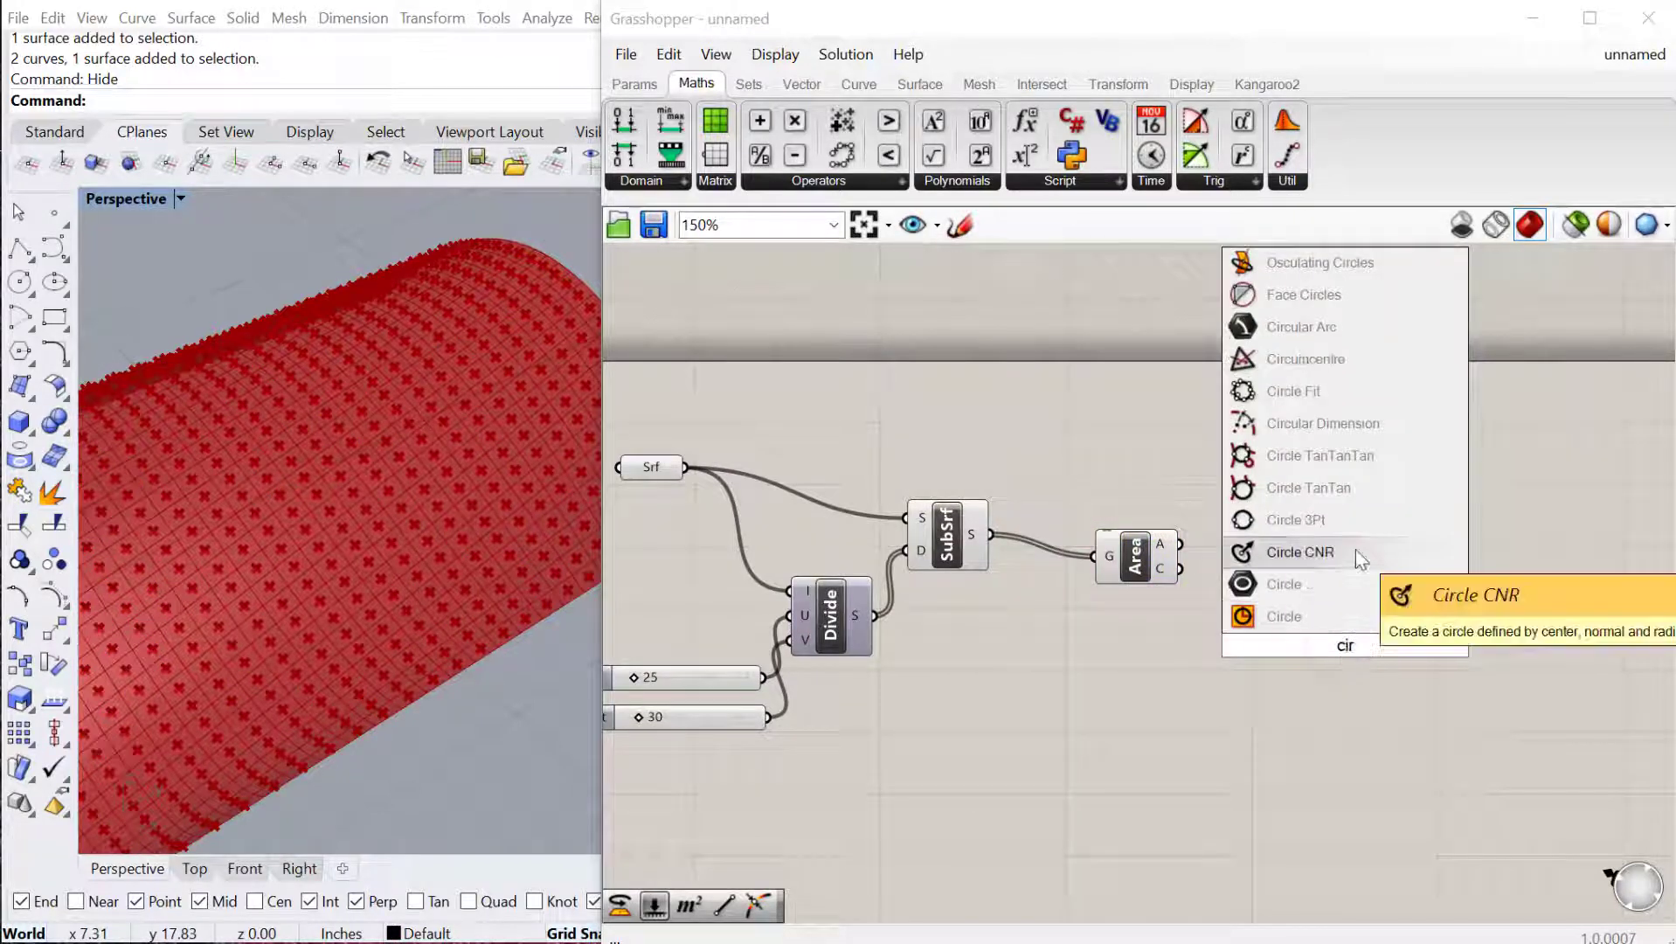
left_click(1302, 550)
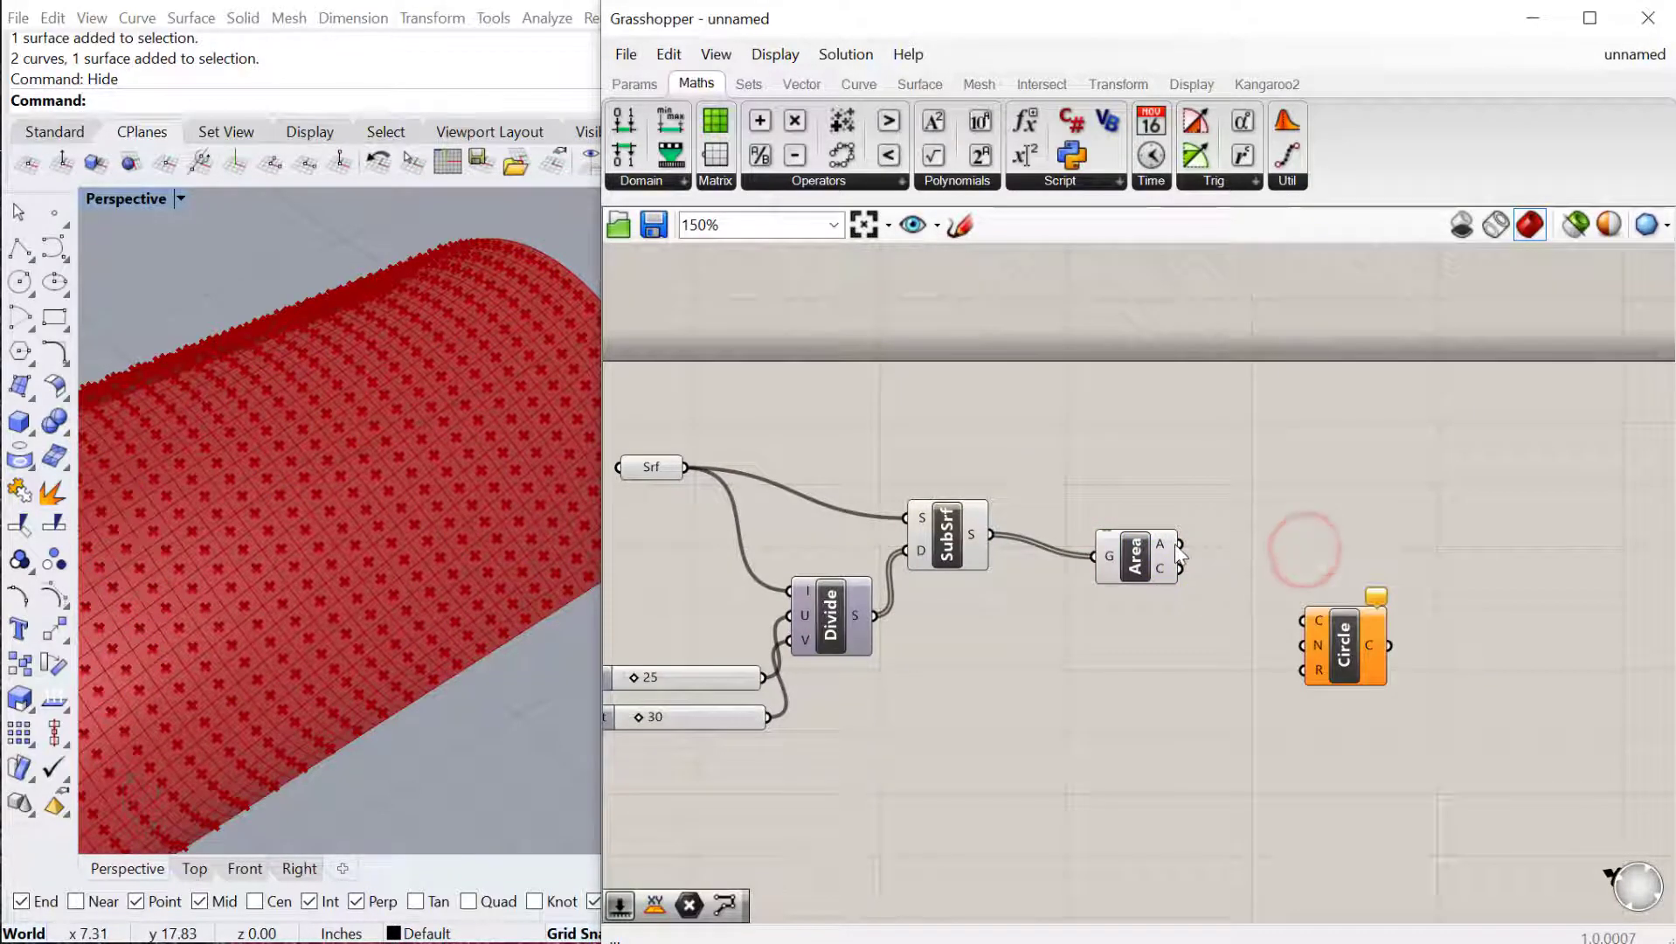
left_click_drag(1183, 577, 1399, 650)
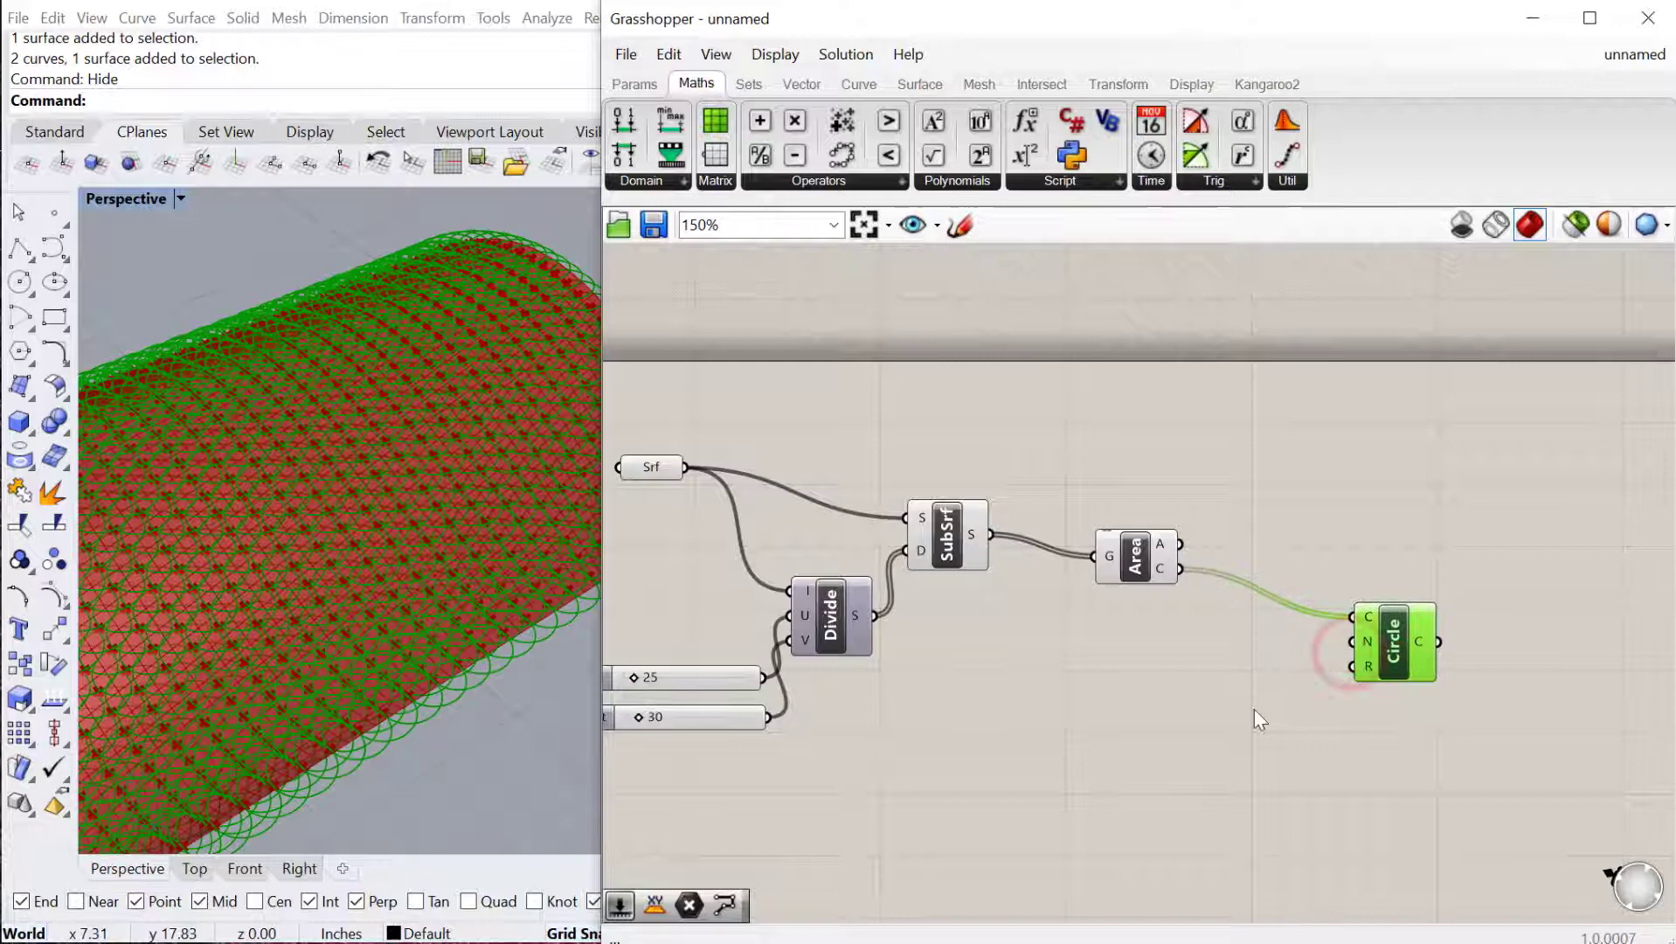
Create a number slider ranging from 1 to 20.00 and connect it to the Circle component's radius input.
double_click(1212, 767)
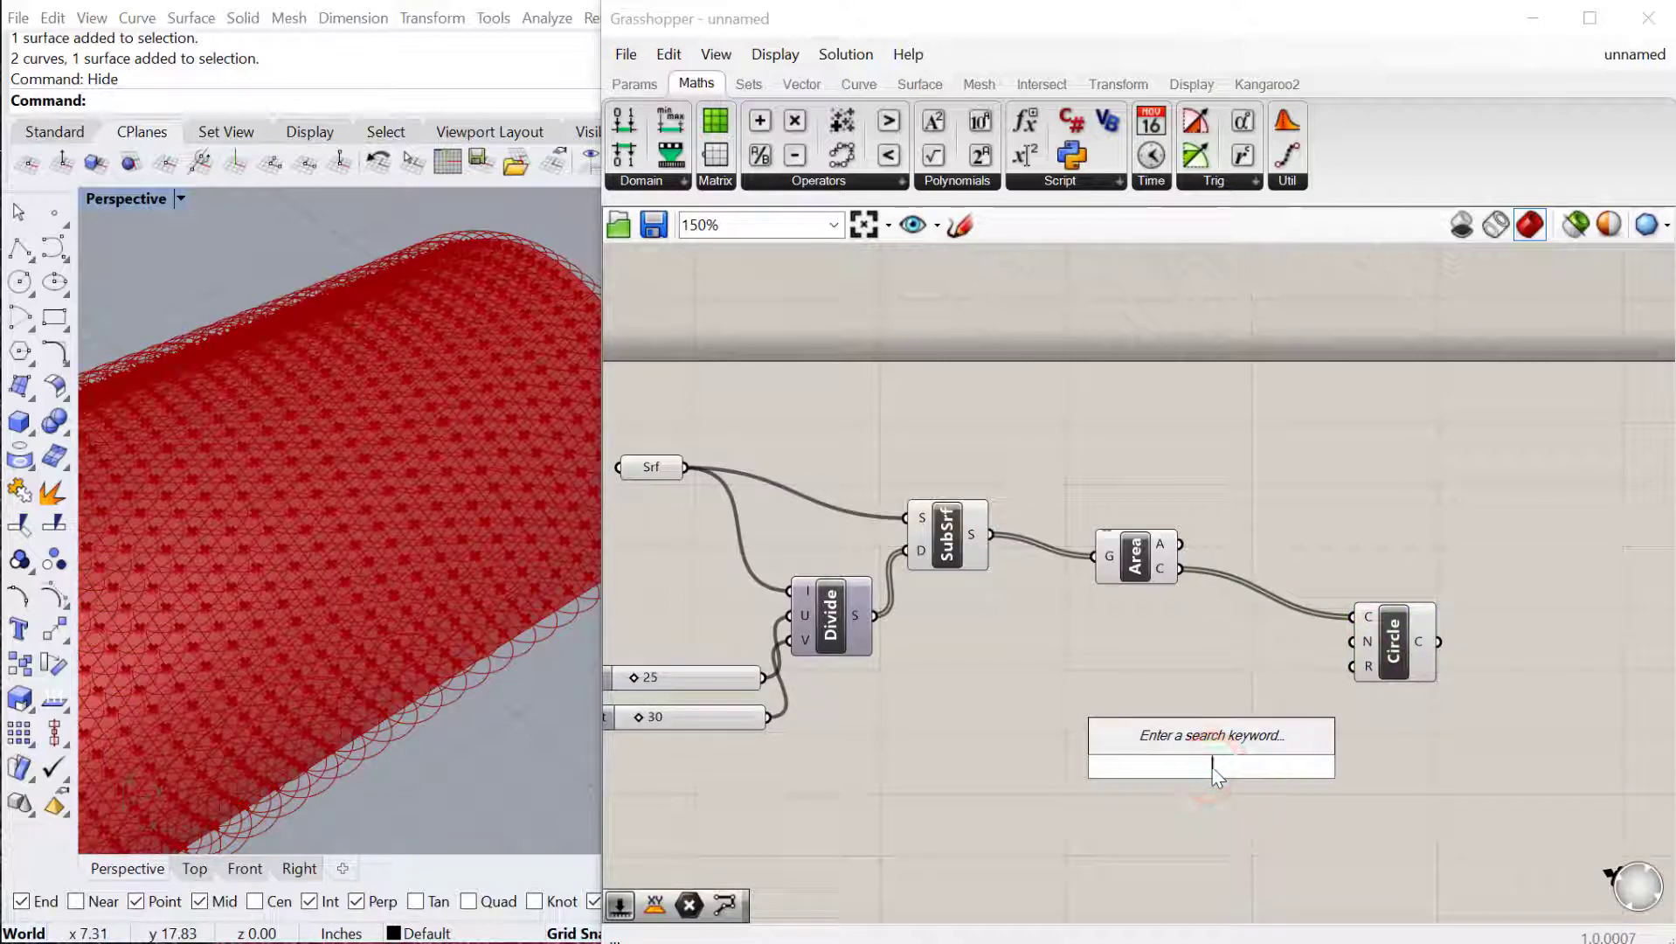
type("1<20.00")
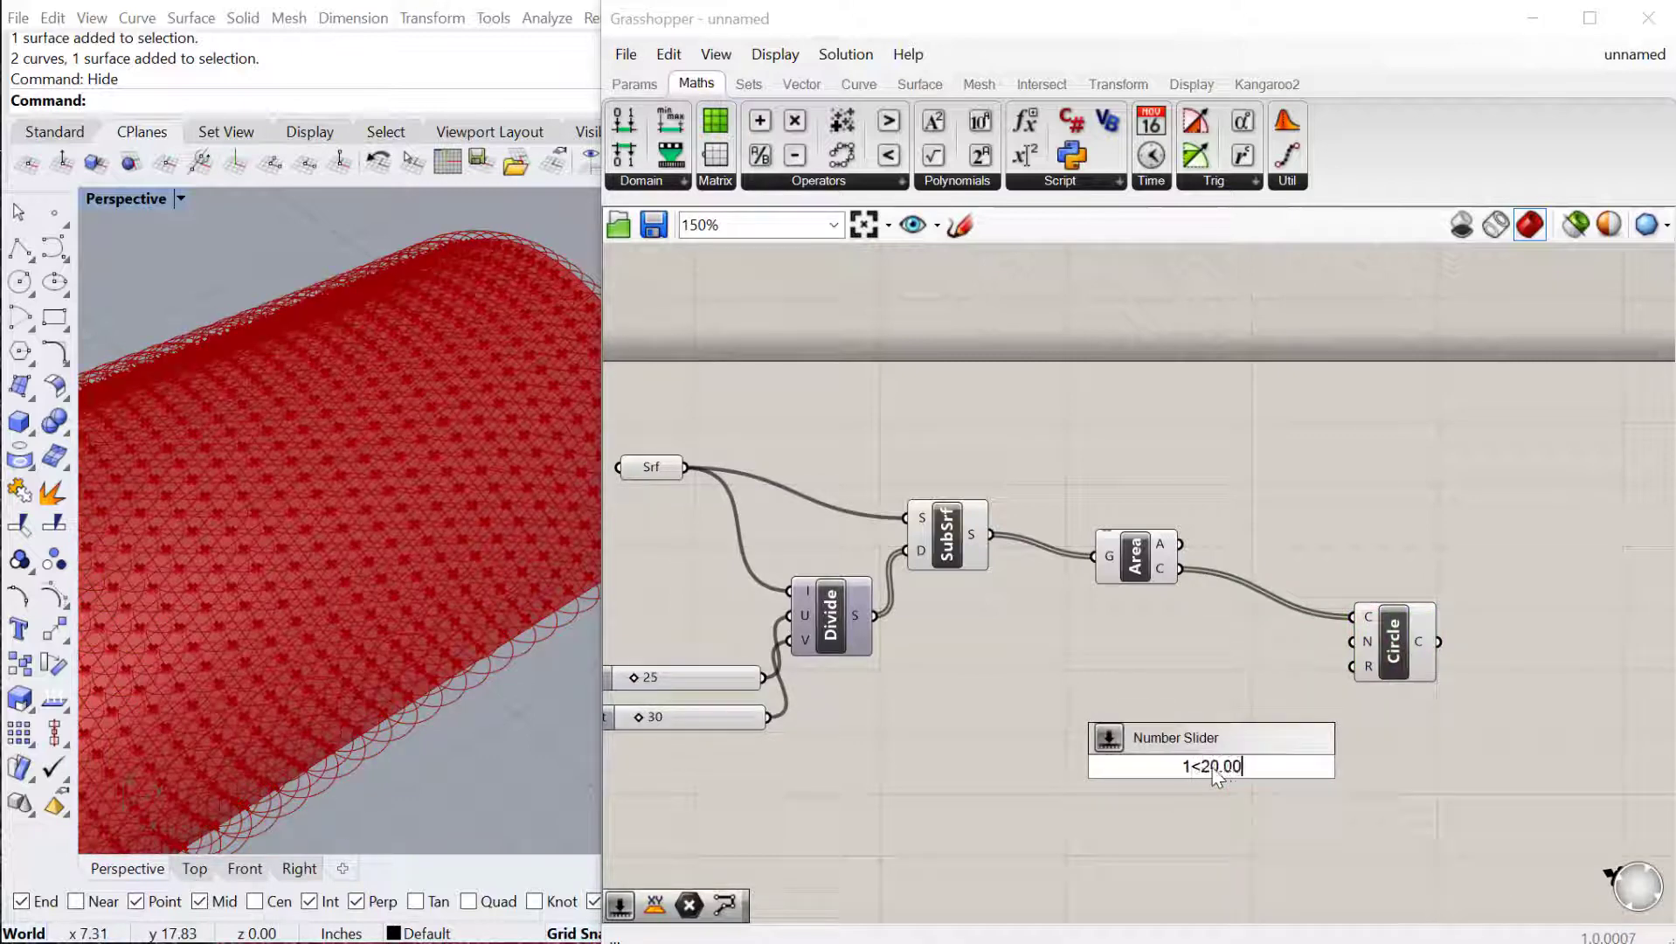
key("Return")
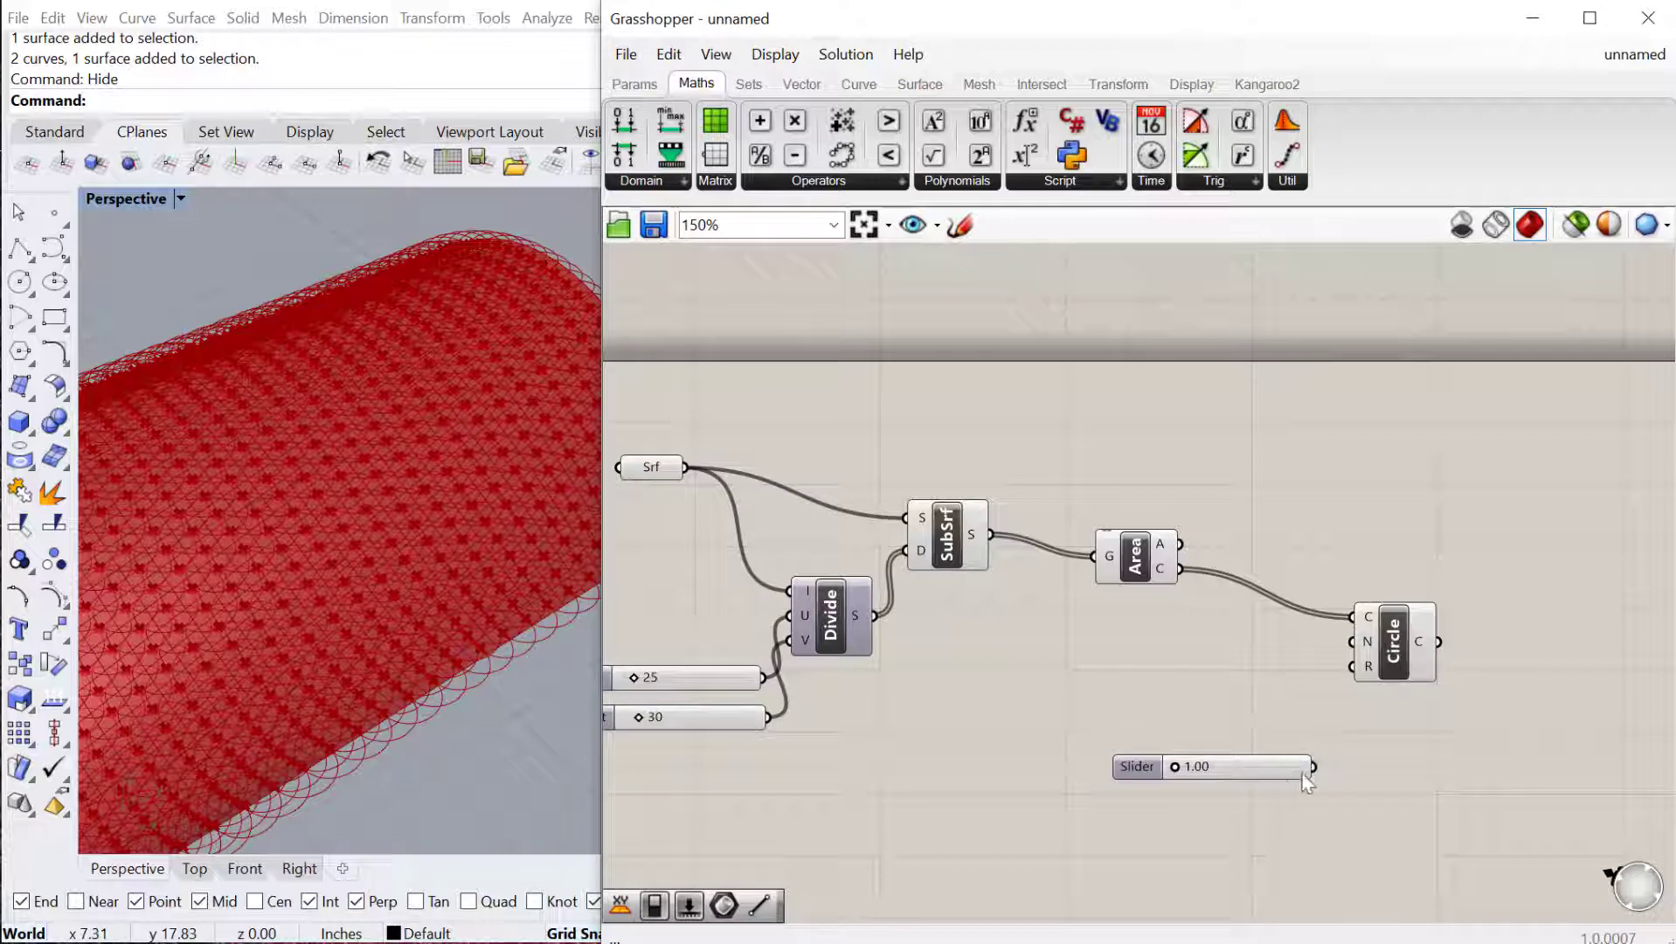
left_click_drag(1315, 767, 1352, 666)
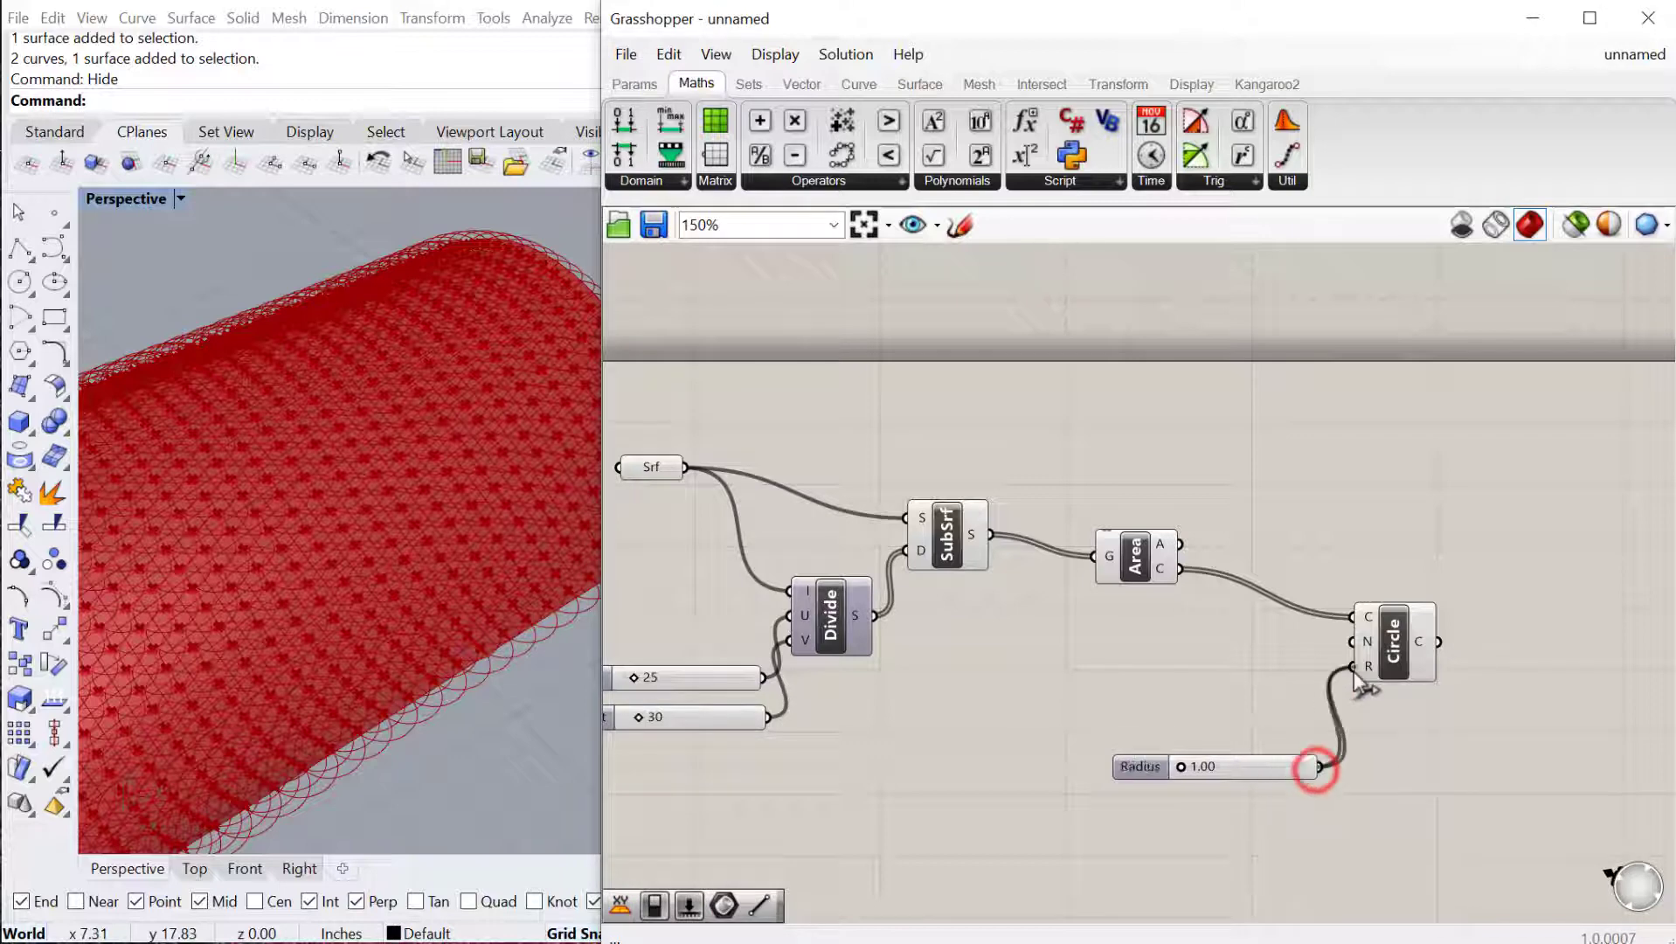
Create a number slider ranging from 0 to 5.000 and delete the slider currently feeding the circle radius.
double_click(1171, 706)
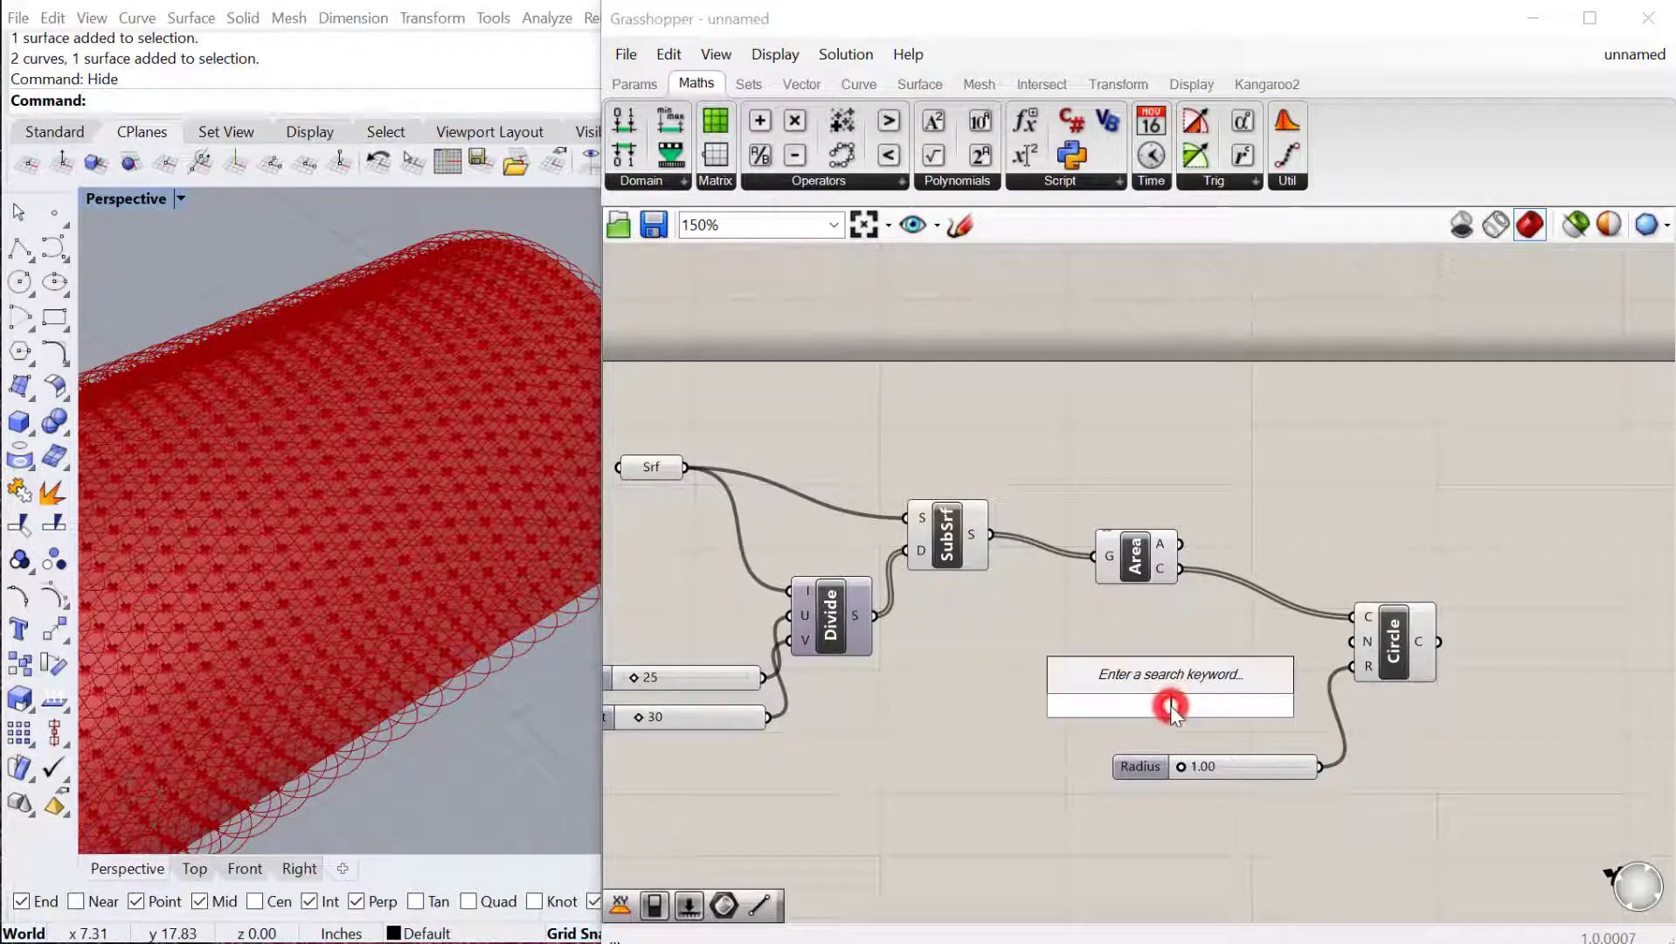
type("0<5.000")
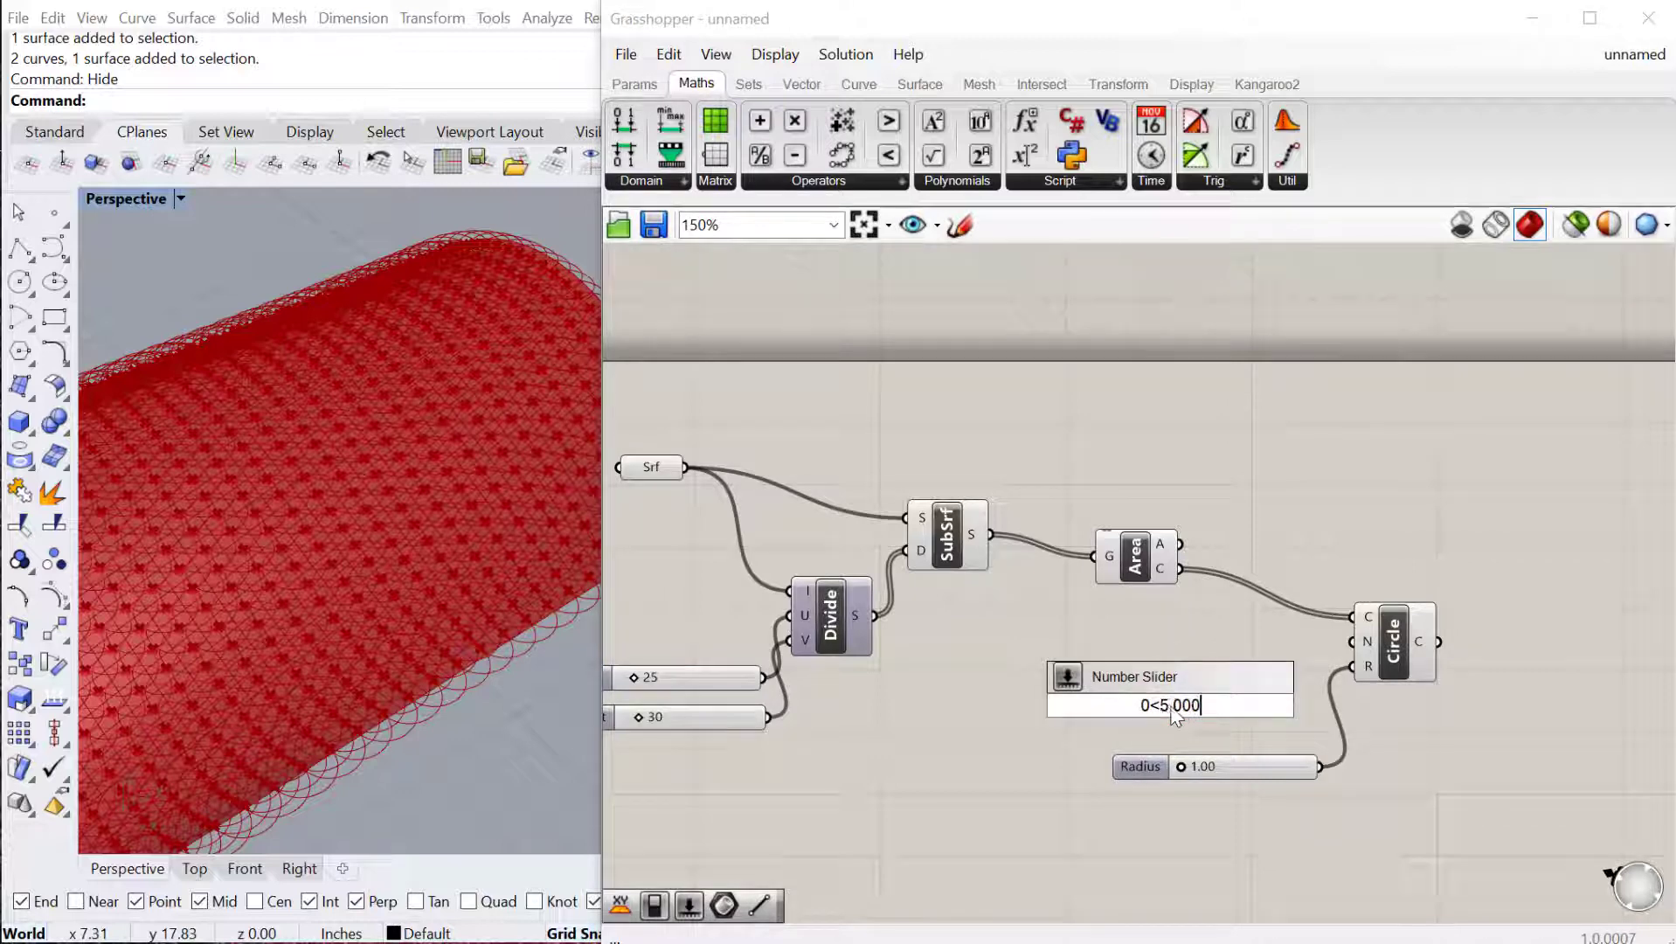
key("Return")
left_click_drag(1257, 770, 1247, 815)
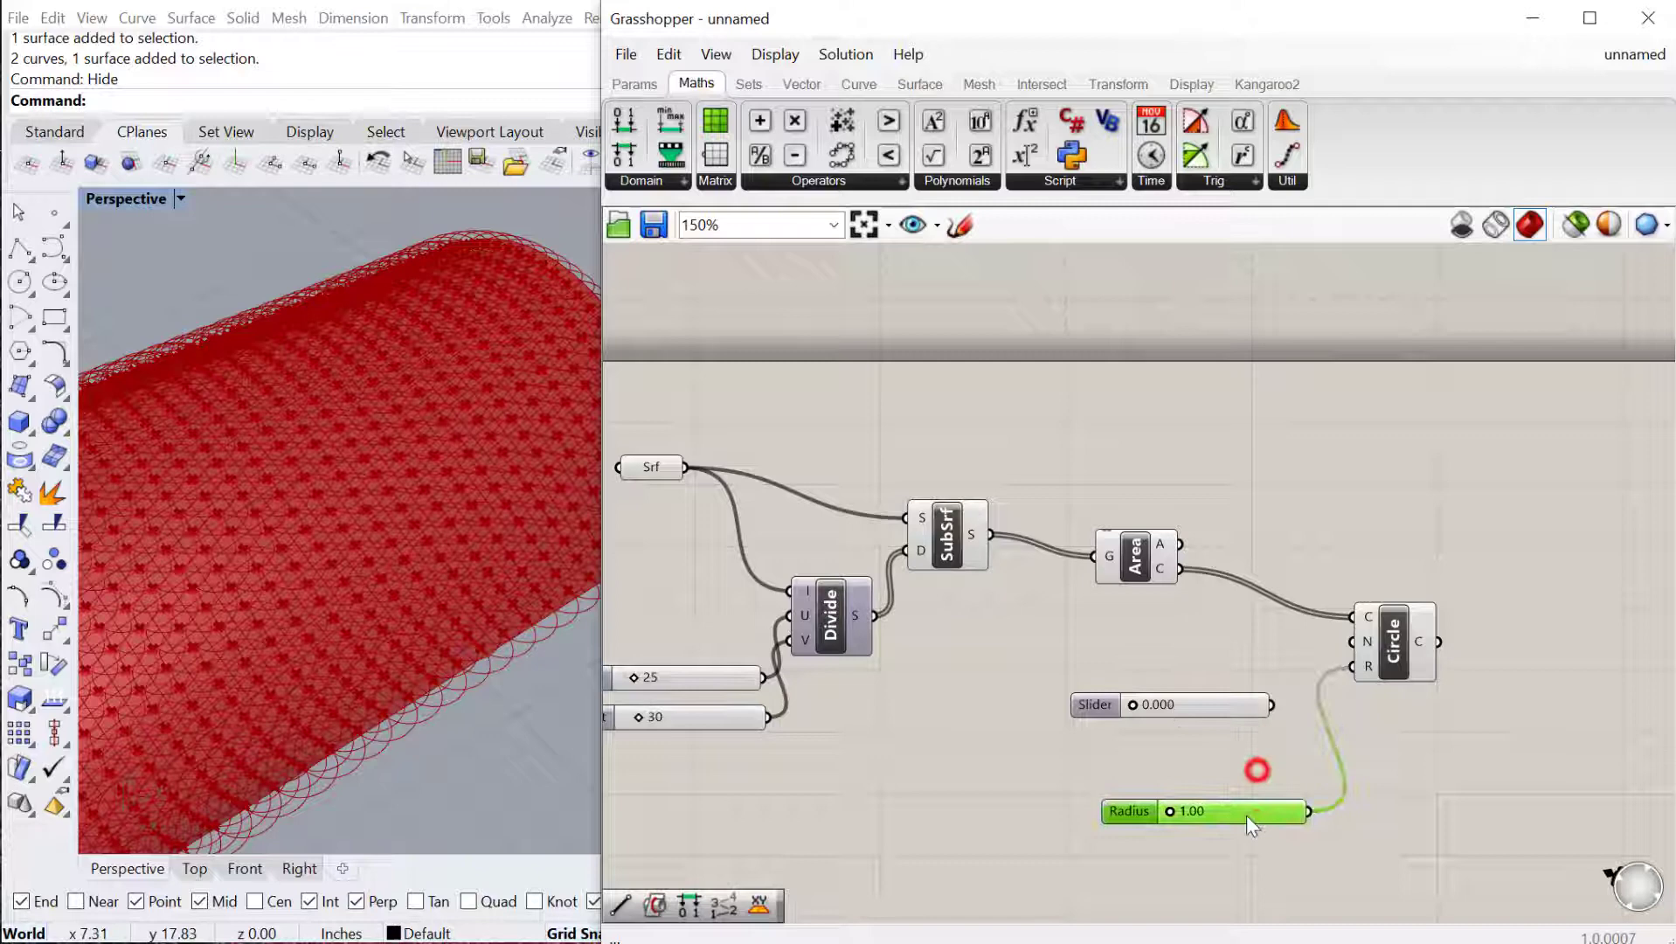
key("Delete")
Connect the new slider to the Circle component's radius input and set it to 0.255.
scroll(1166, 672, "up", 1)
left_click(1189, 707)
left_click_drag(1311, 714, 1385, 666)
scroll(420, 675, "up", 4)
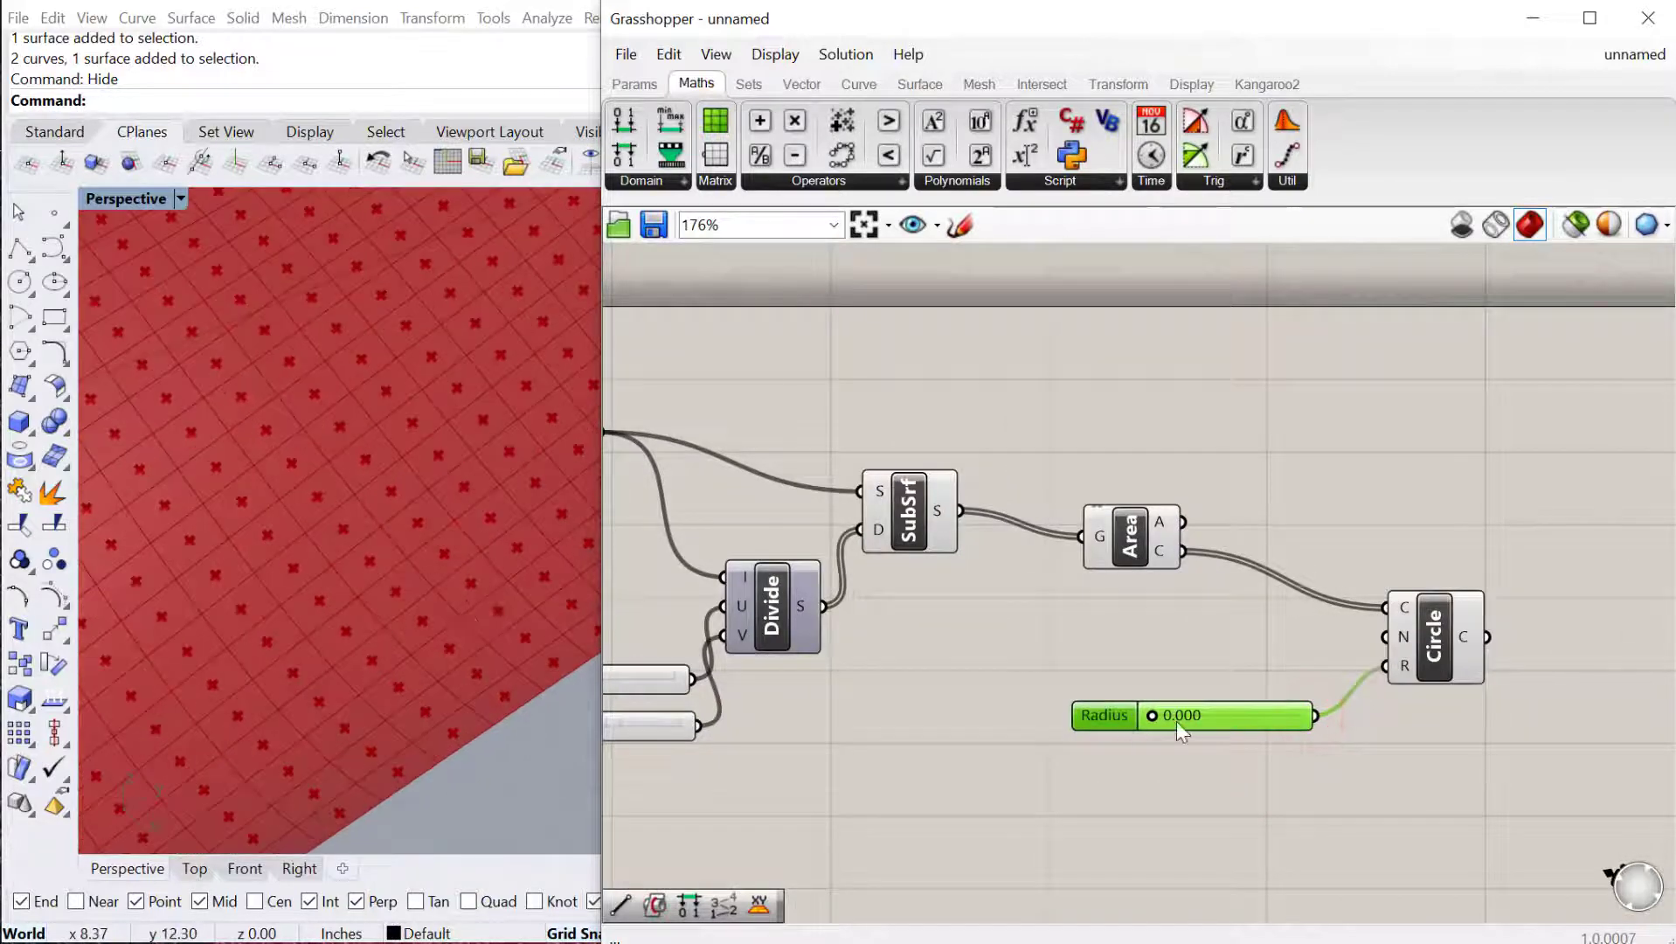
left_click_drag(1168, 713, 1163, 713)
Add a Surface Closest Point component above the Area component and shift the components downstream of the surface parameter down to make room.
right_click_drag(375, 586, 347, 681)
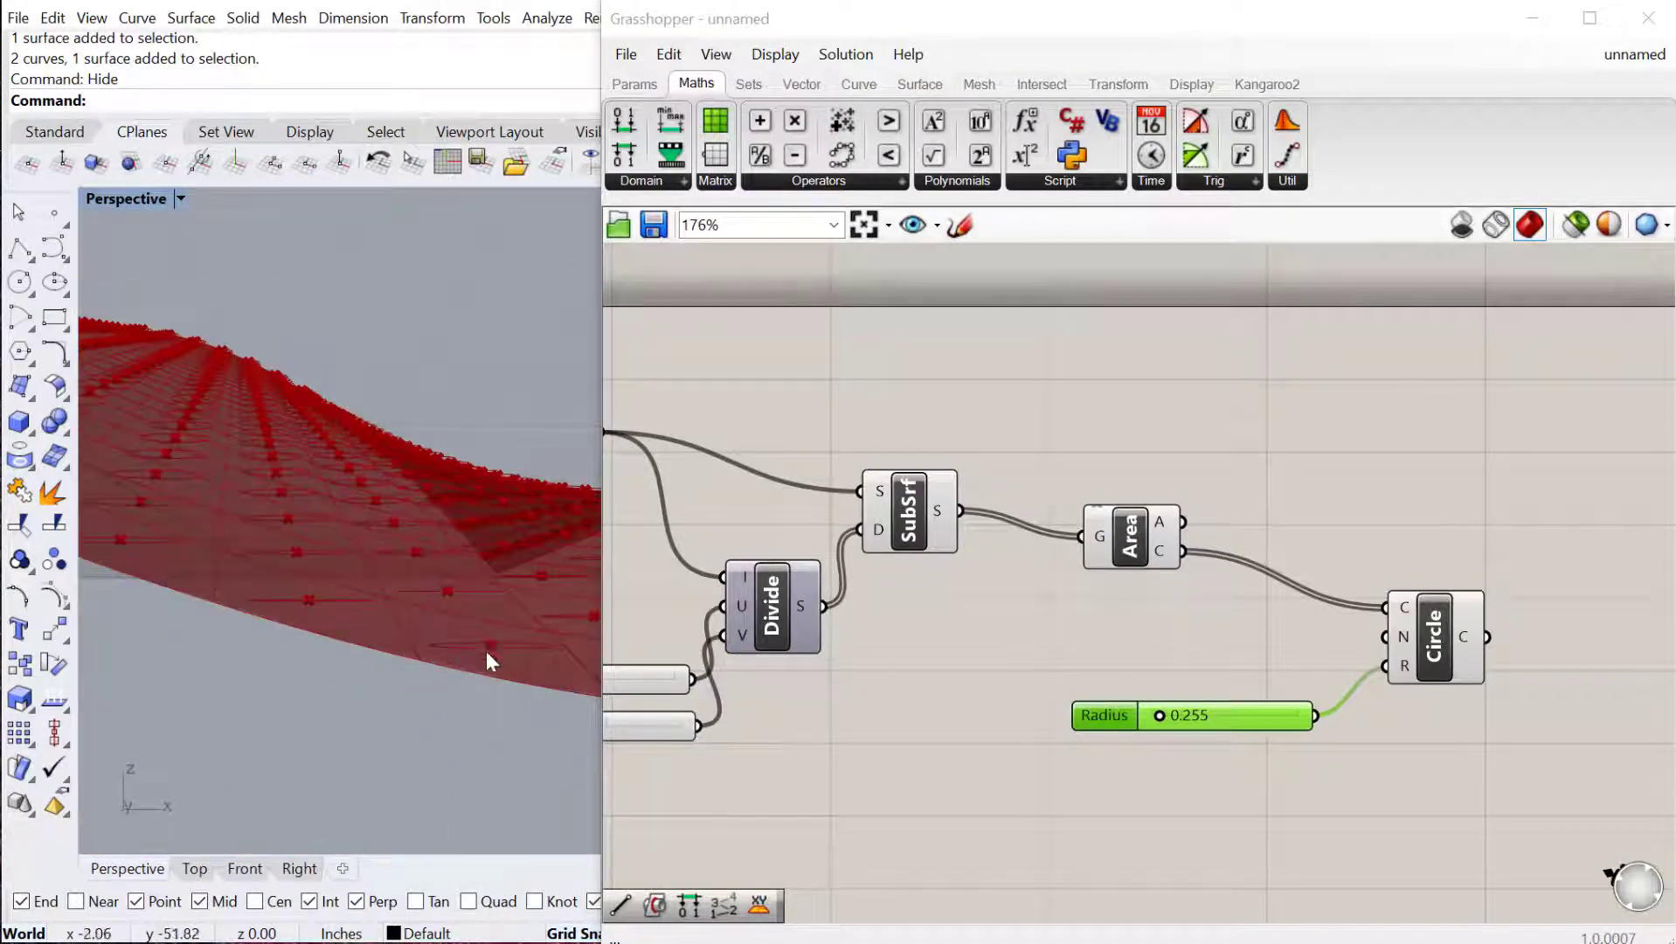
right_click_drag(486, 651, 428, 660)
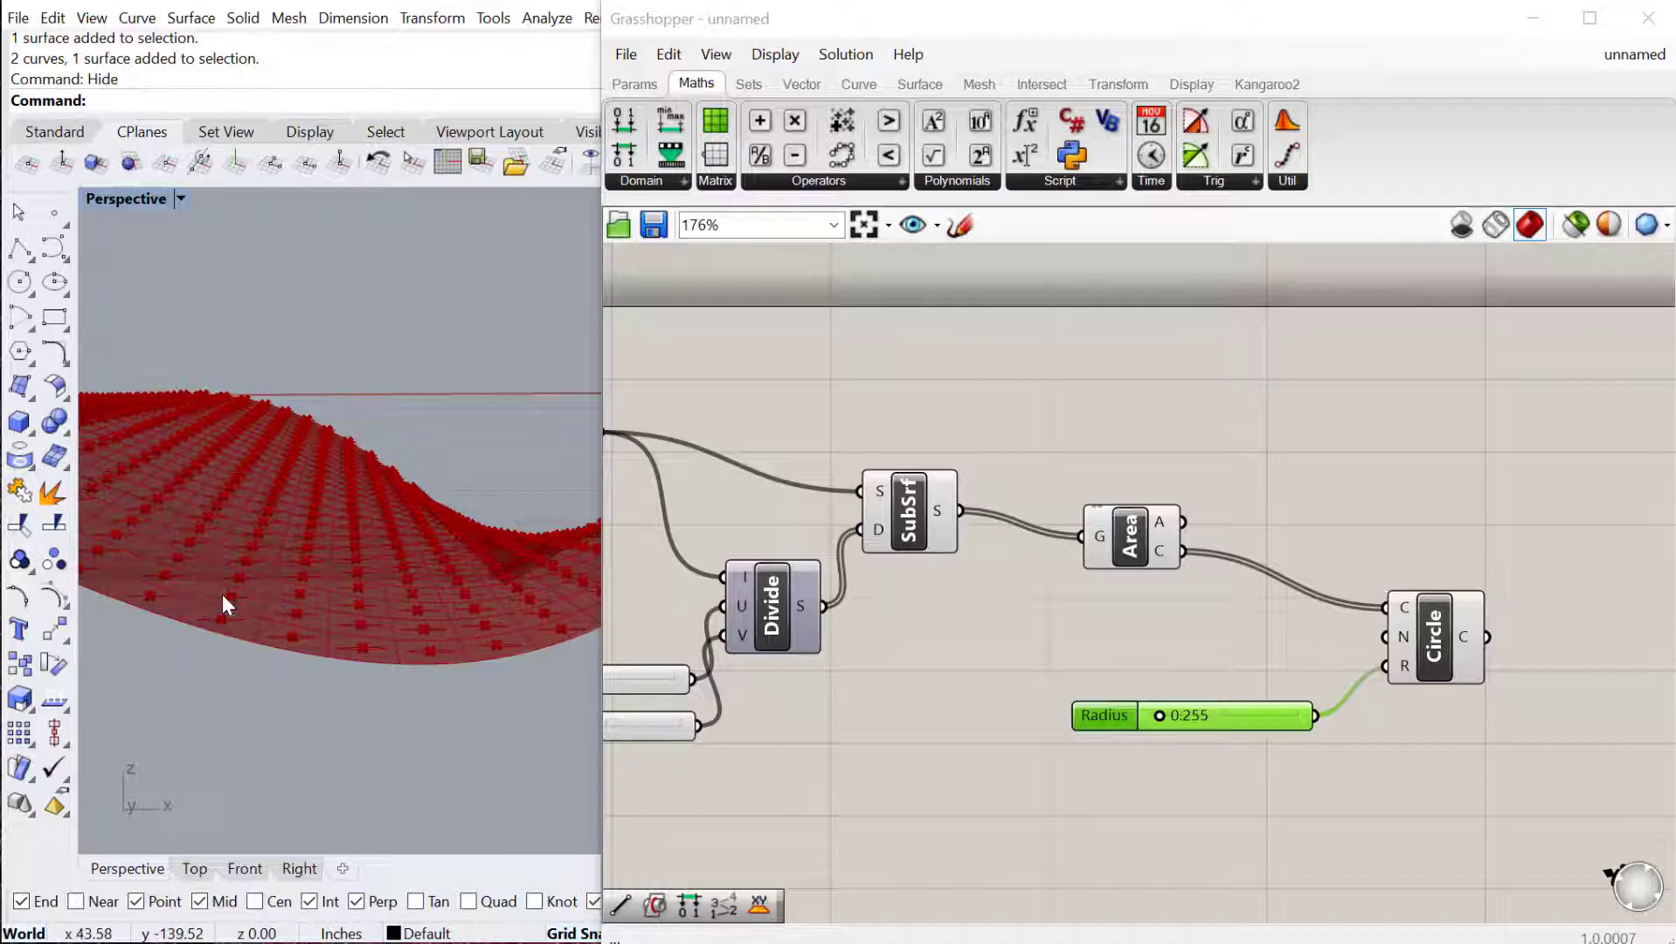
right_click_drag(347, 529, 235, 627)
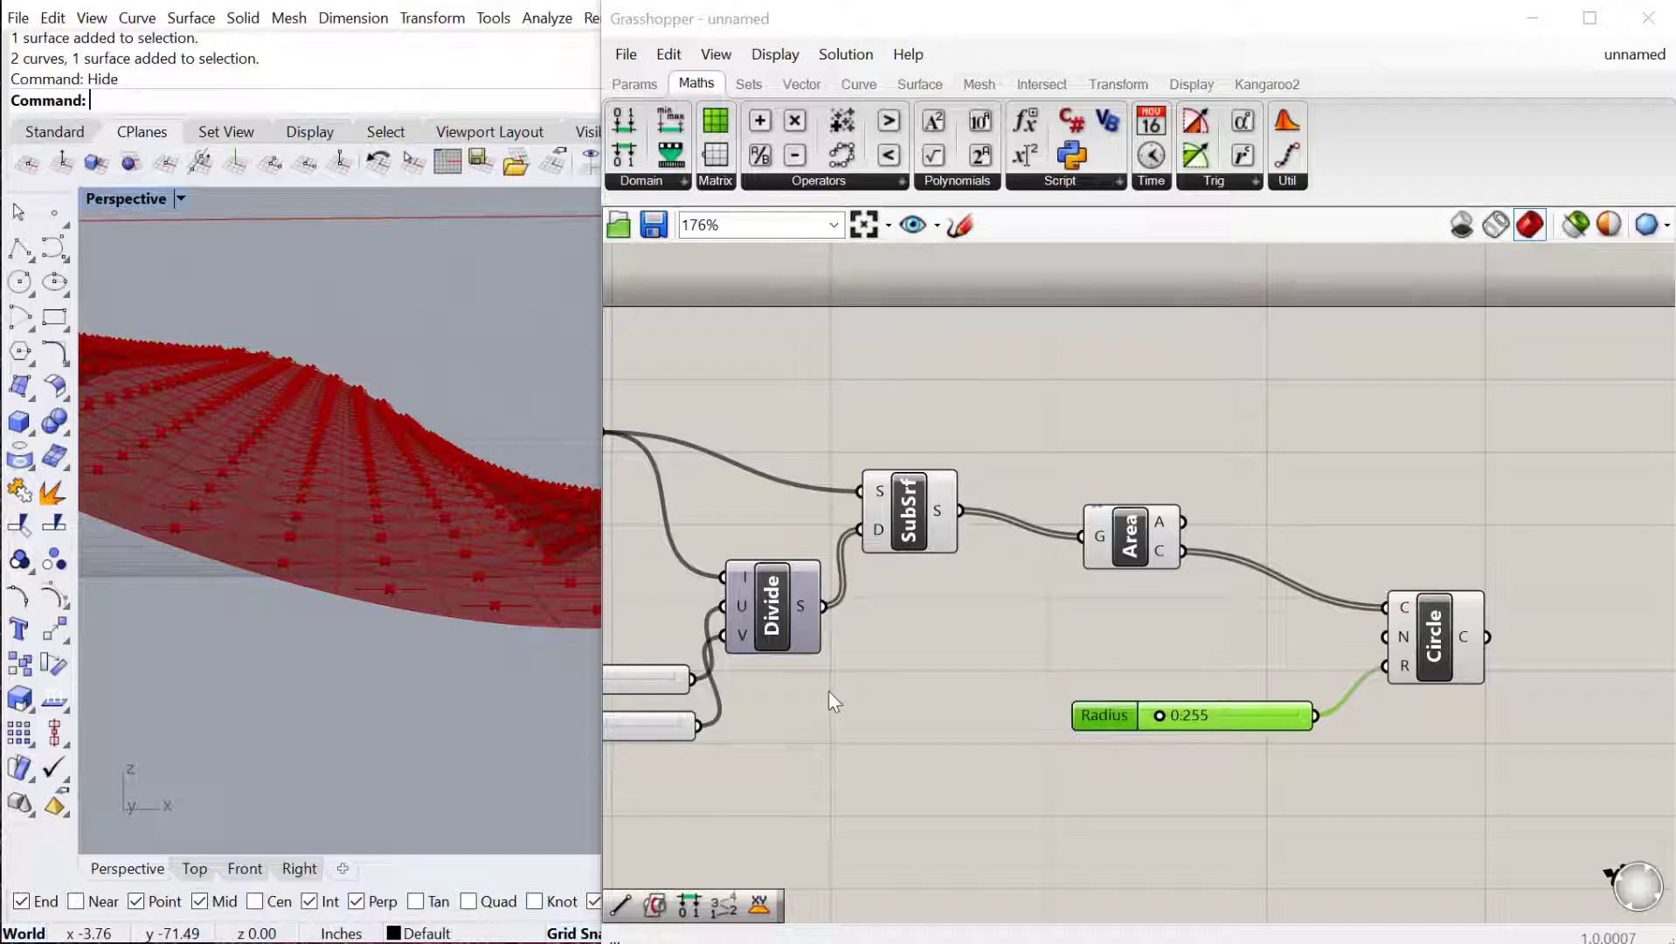
scroll(885, 589, "down", 3)
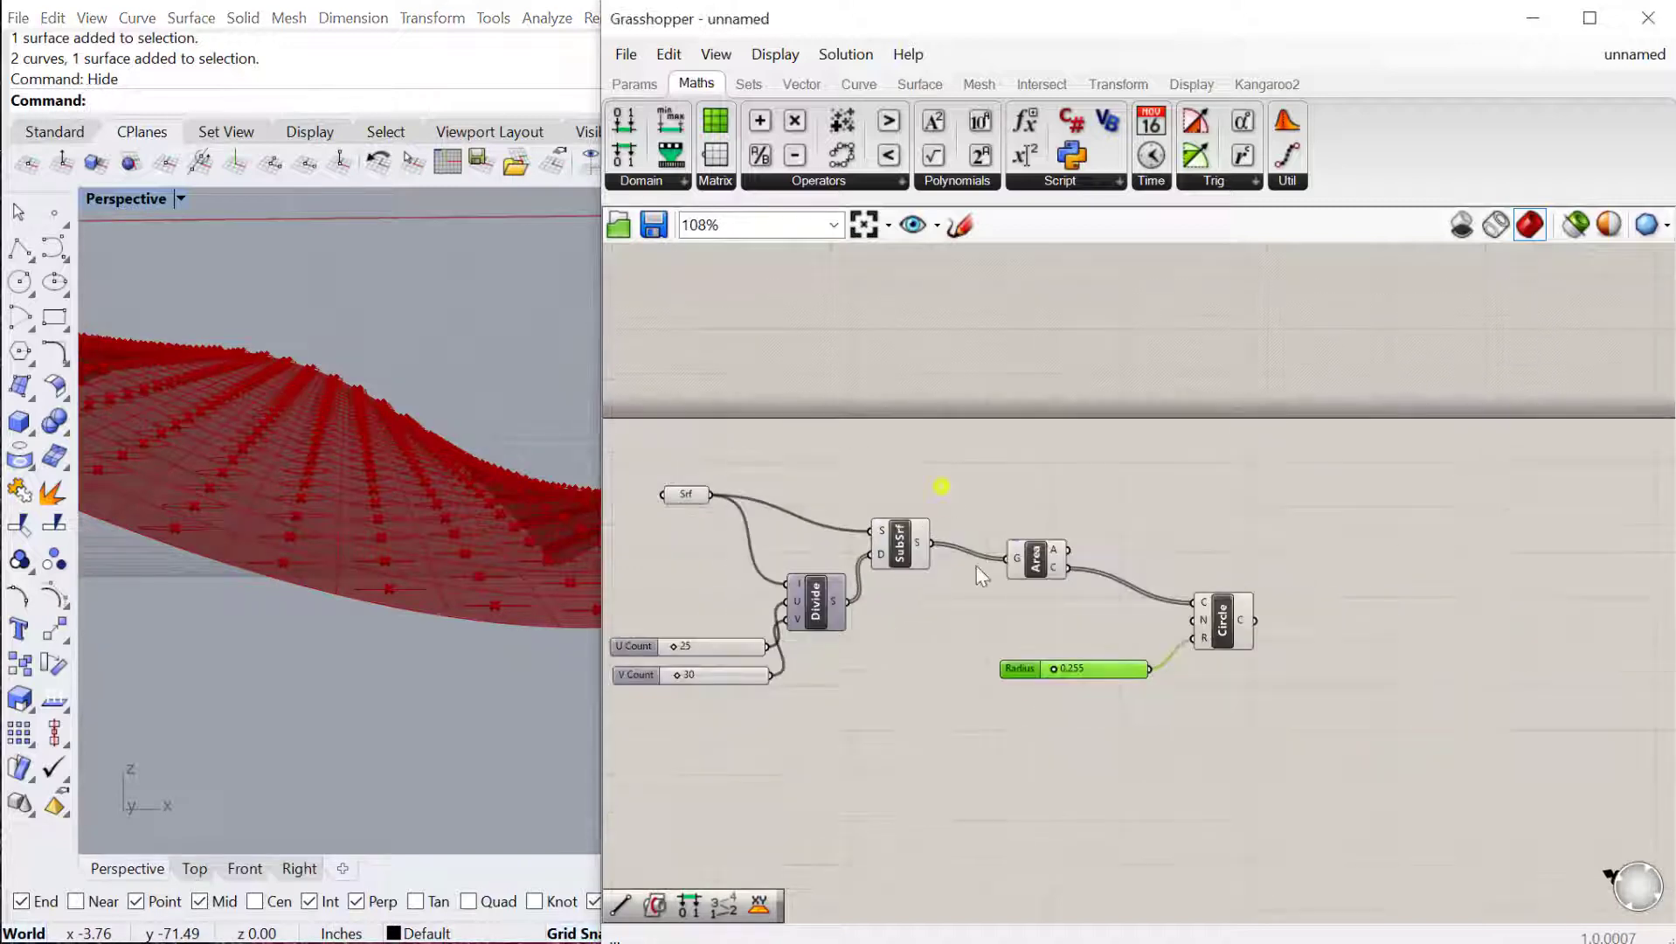
left_click_drag(1412, 813, 817, 584)
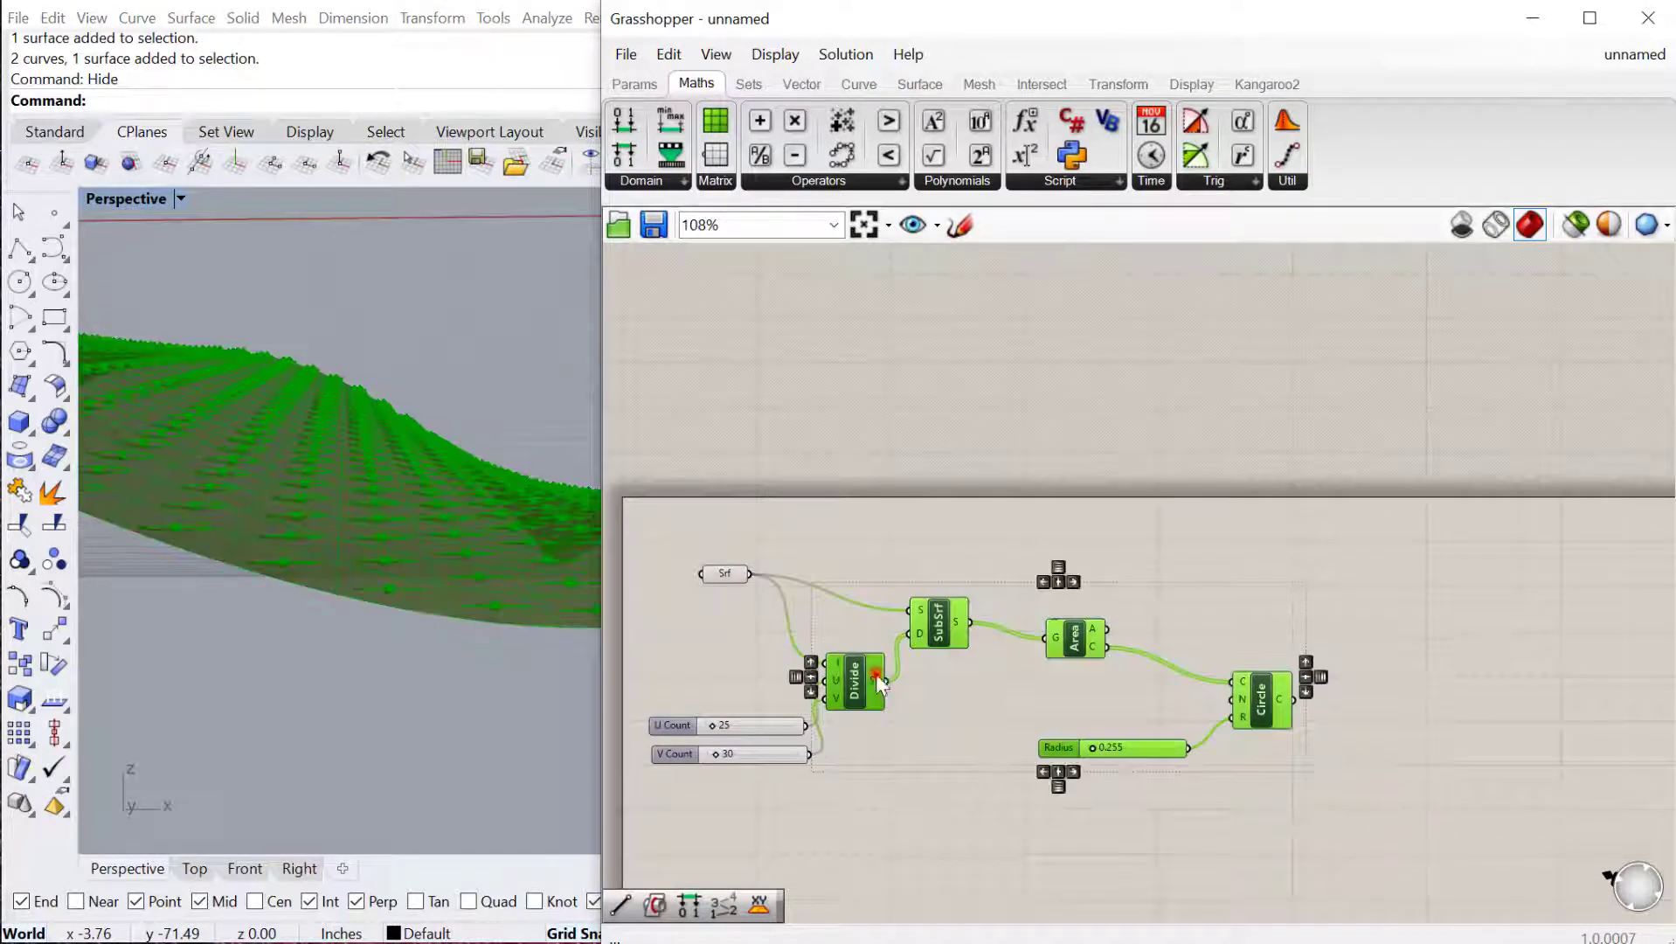
double_click(1144, 549)
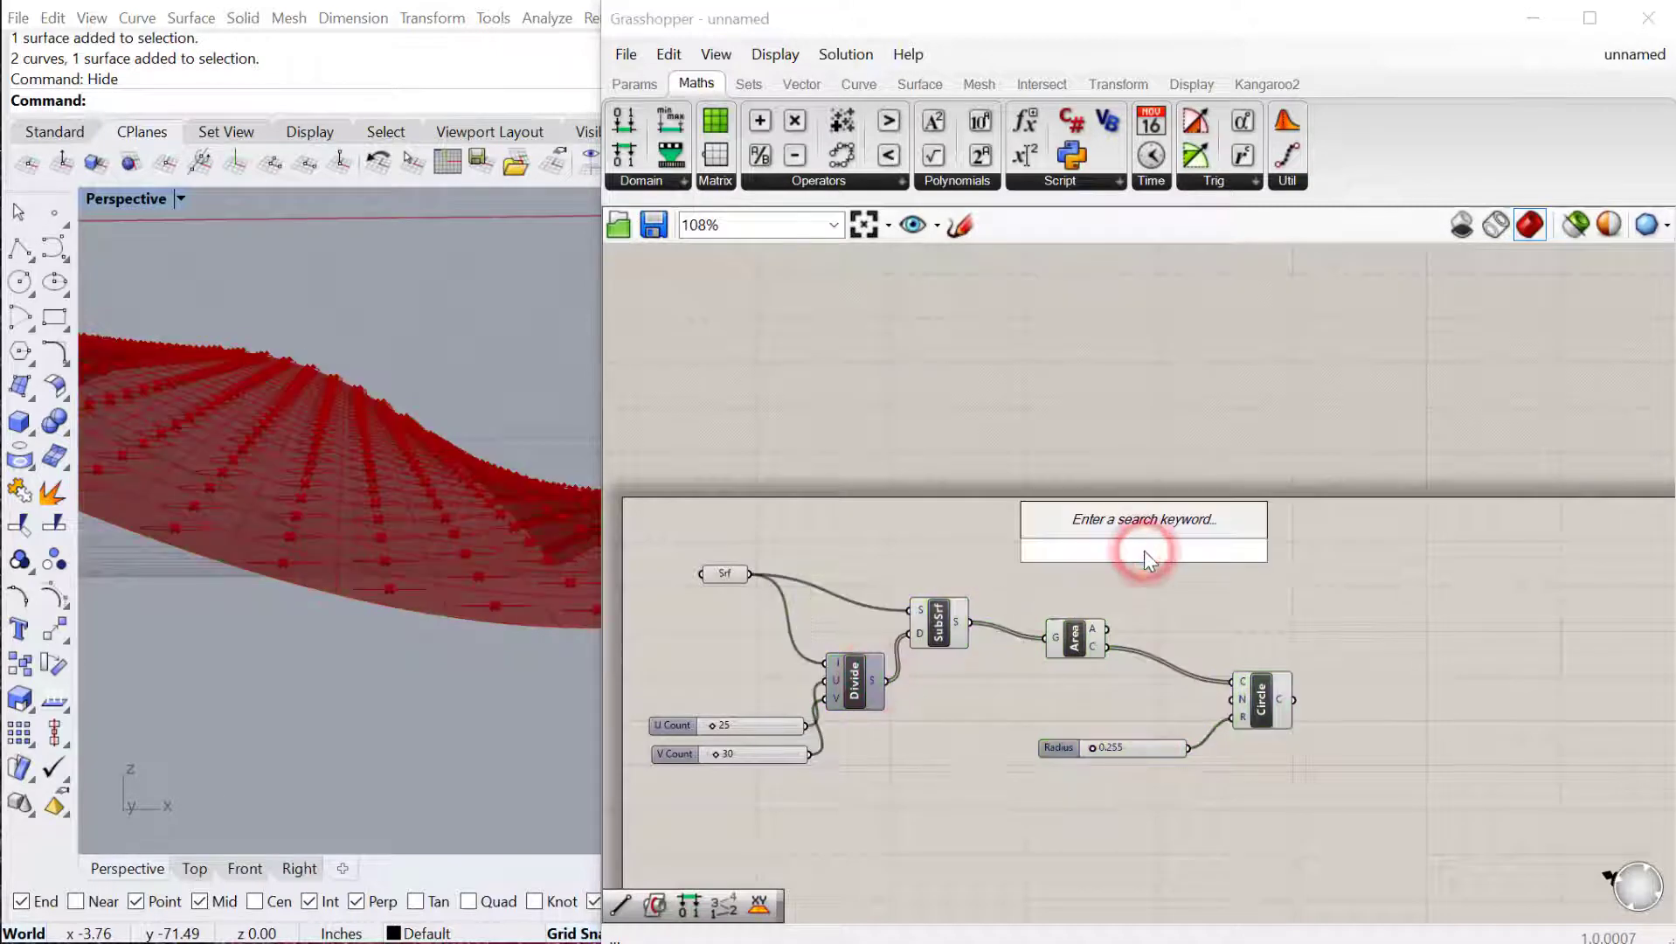
type("surfac")
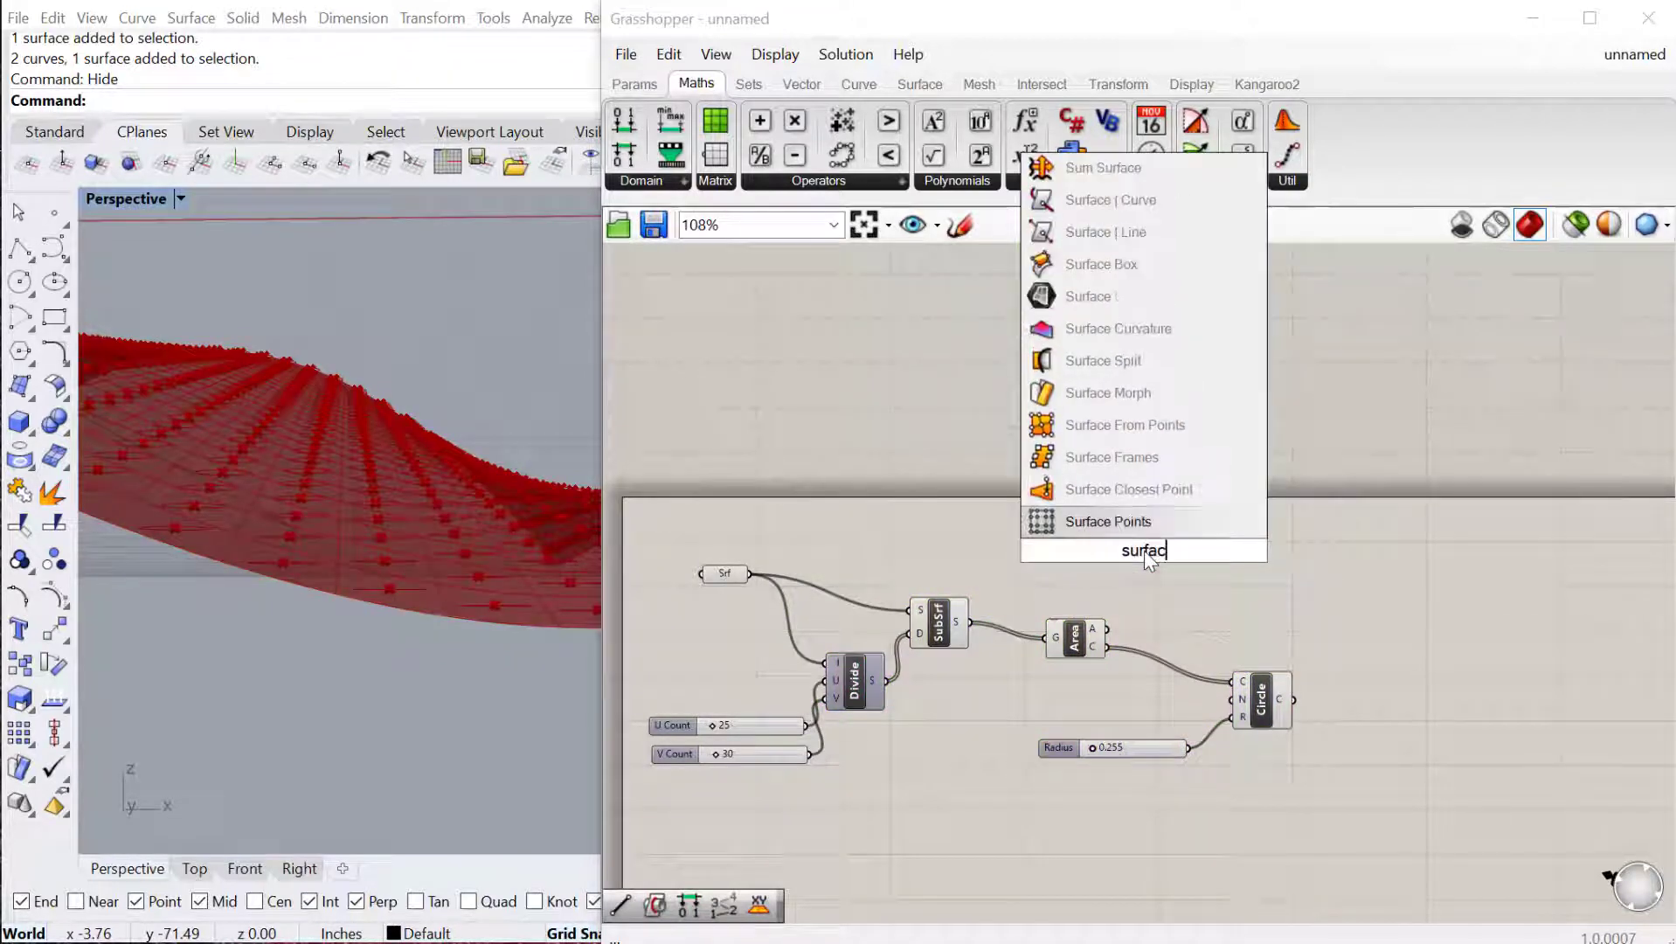
left_click(1115, 491)
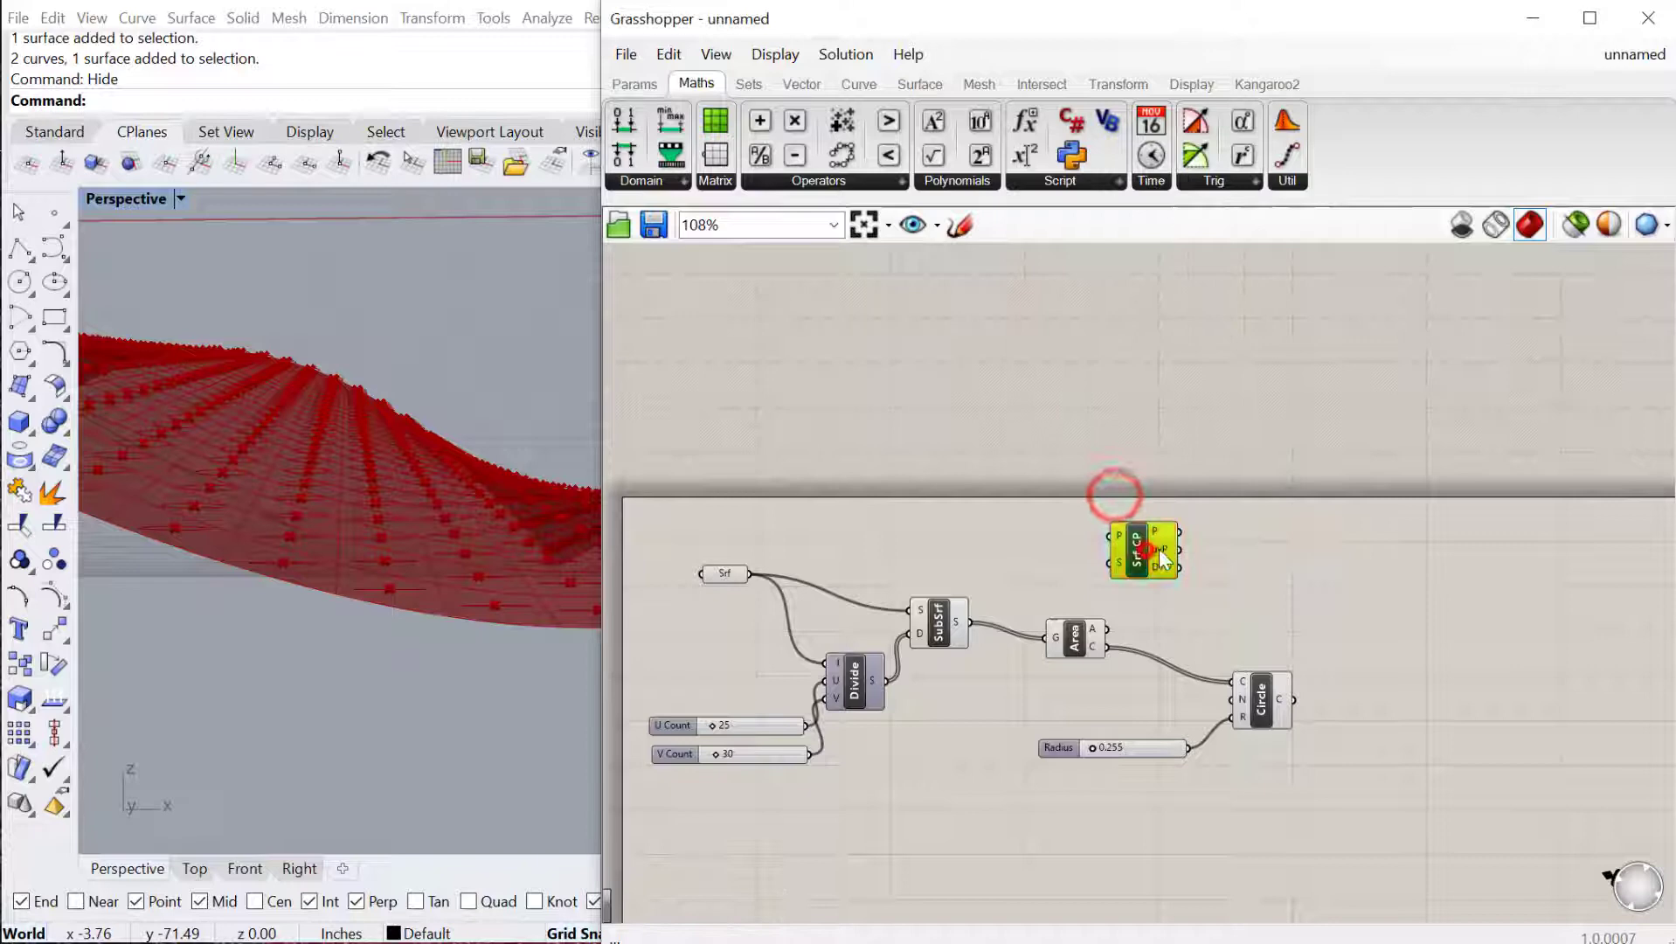
left_click_drag(1144, 549, 1167, 549)
right_click_drag(1056, 591, 981, 617)
left_click_drag(1291, 842, 881, 689)
left_click(1204, 661)
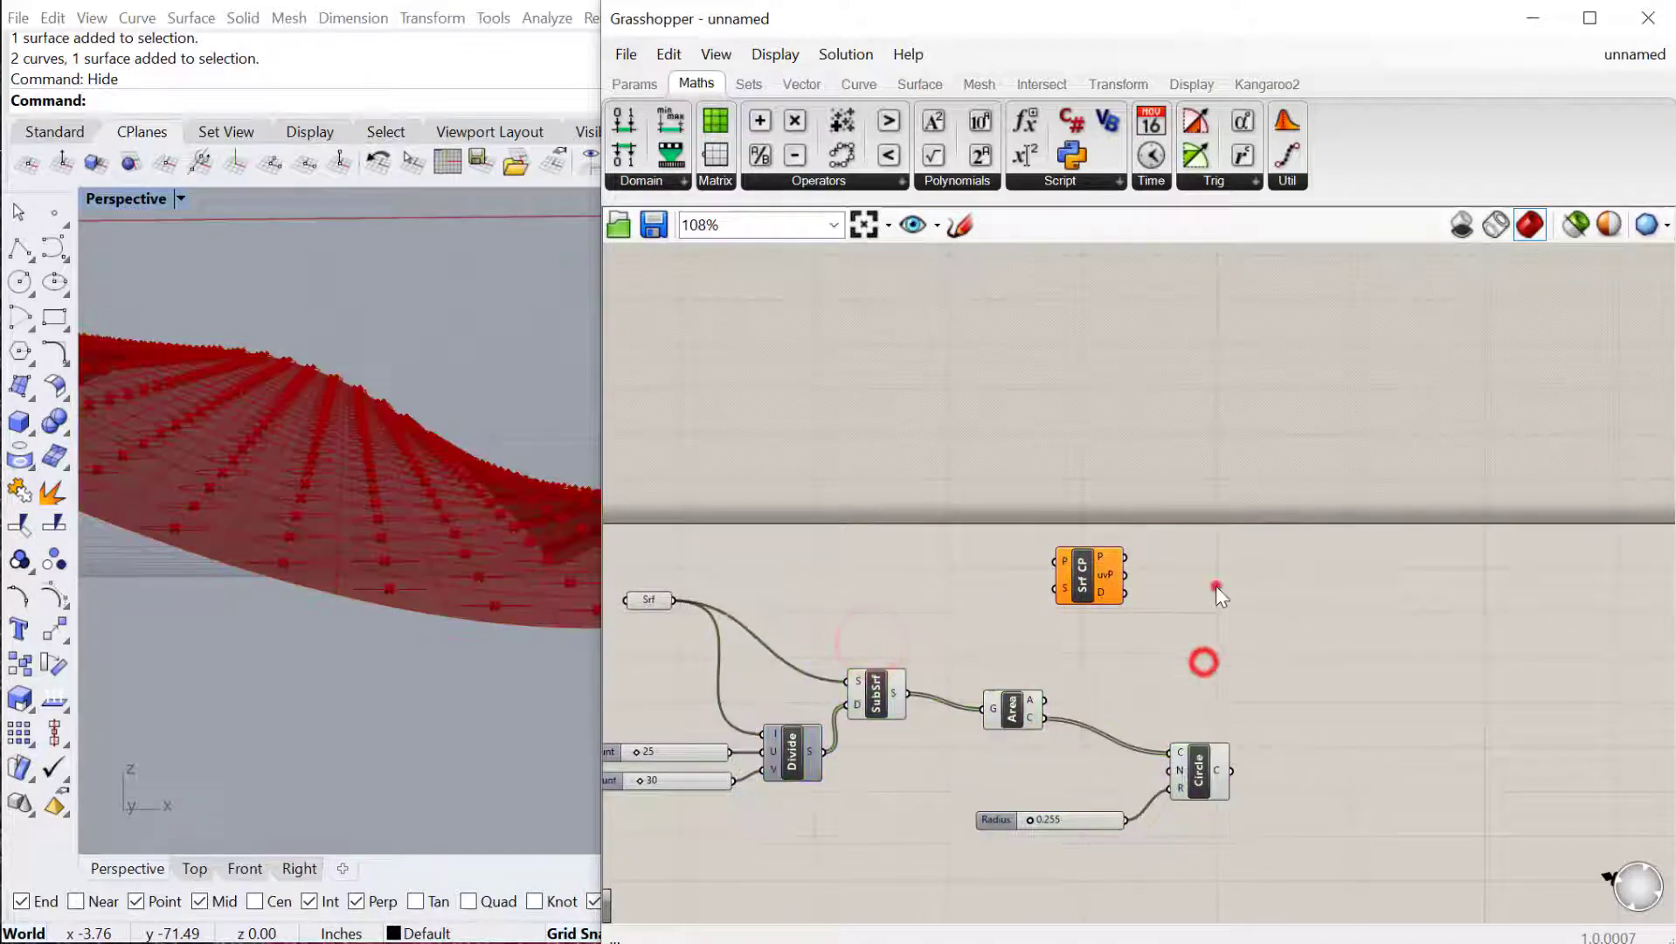
Add an Evaluate Surface component beside Surface Closest Point and move Surface Closest Point slightly down.
double_click(1217, 589)
type("evalu")
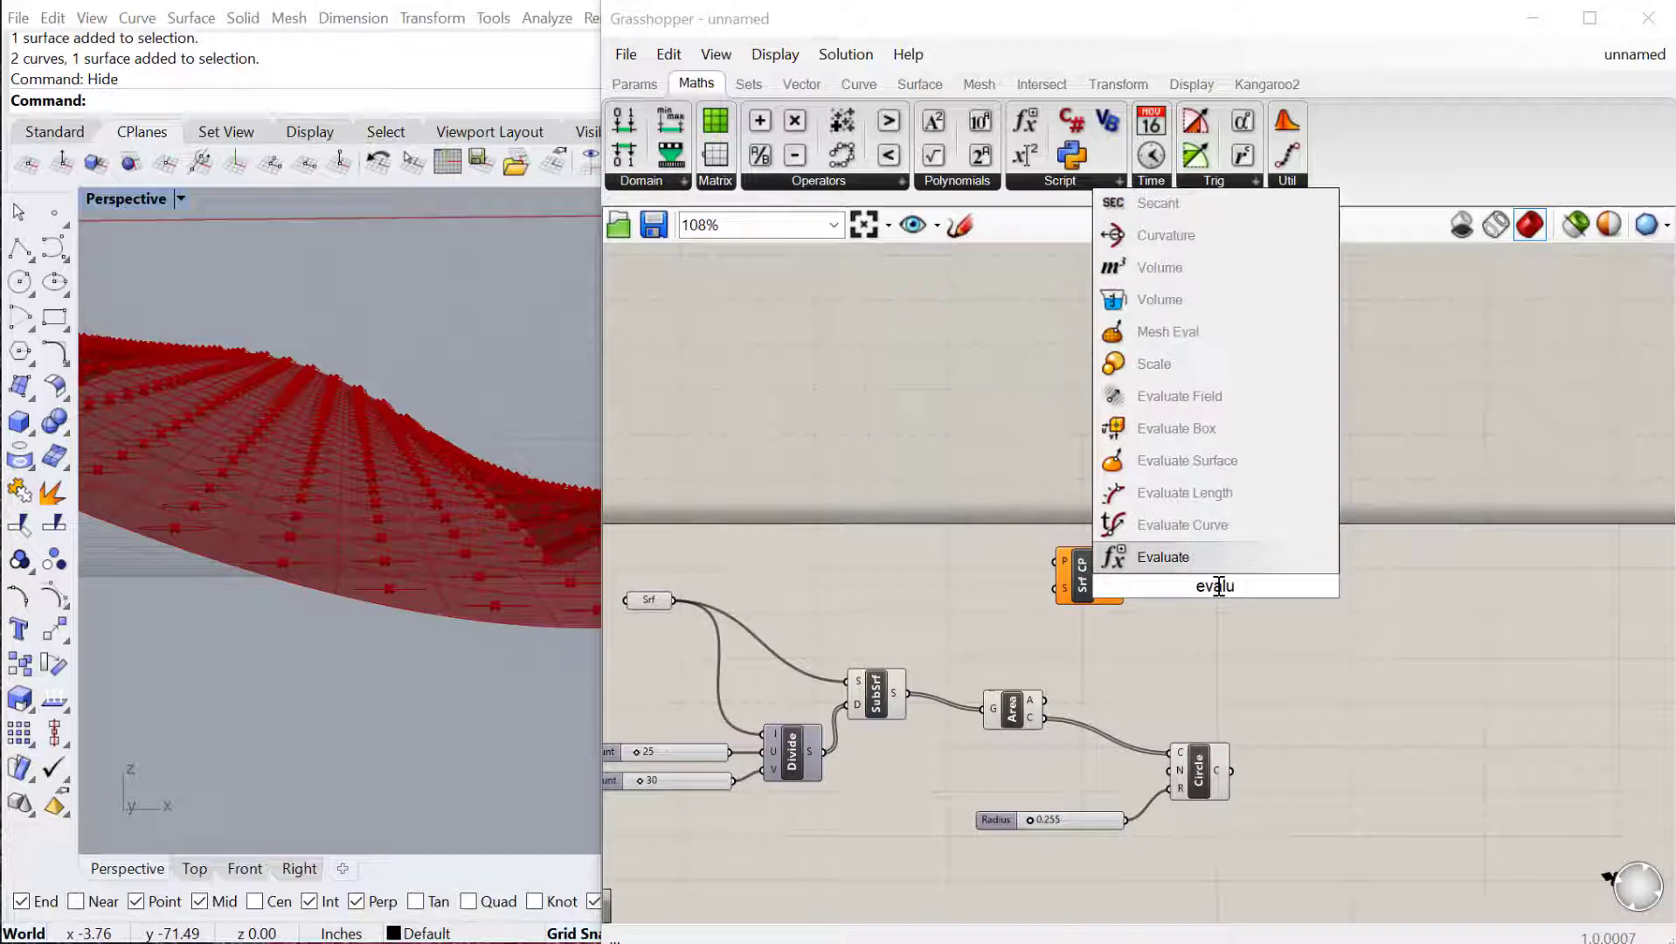
left_click(1179, 461)
left_click(1210, 607)
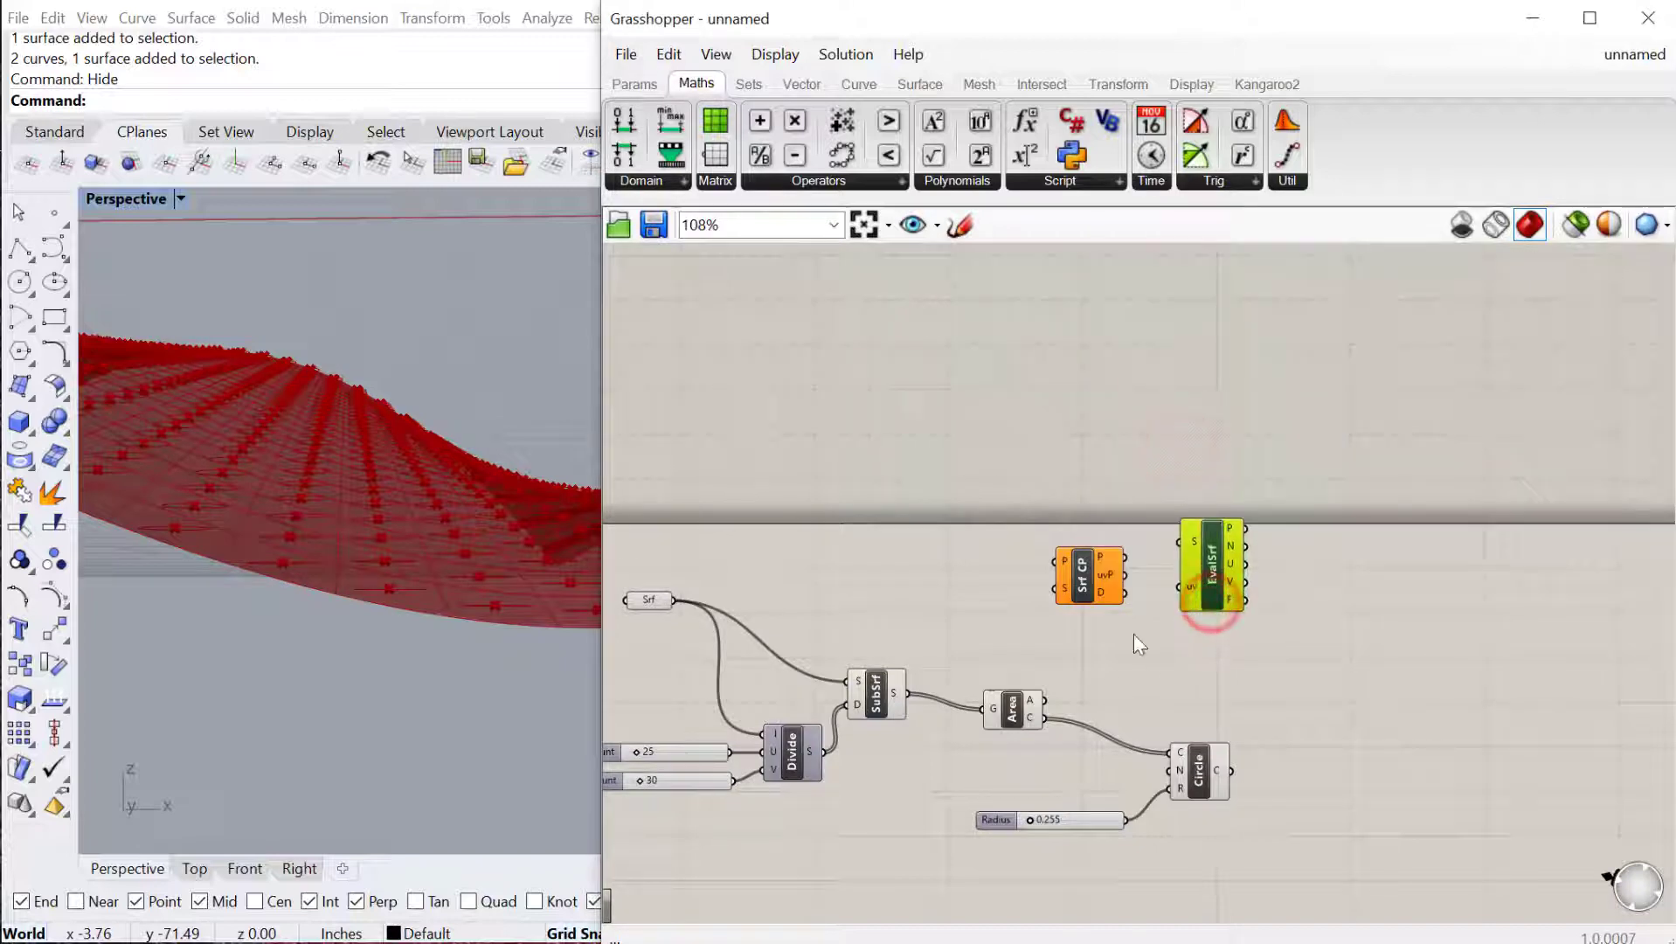
left_click_drag(1099, 583, 1099, 626)
Connect the surface to the surface inputs of Evaluate Surface and Surface Closest Point, and the area centroids to the latter's point input.
left_click_drag(675, 599, 1177, 543)
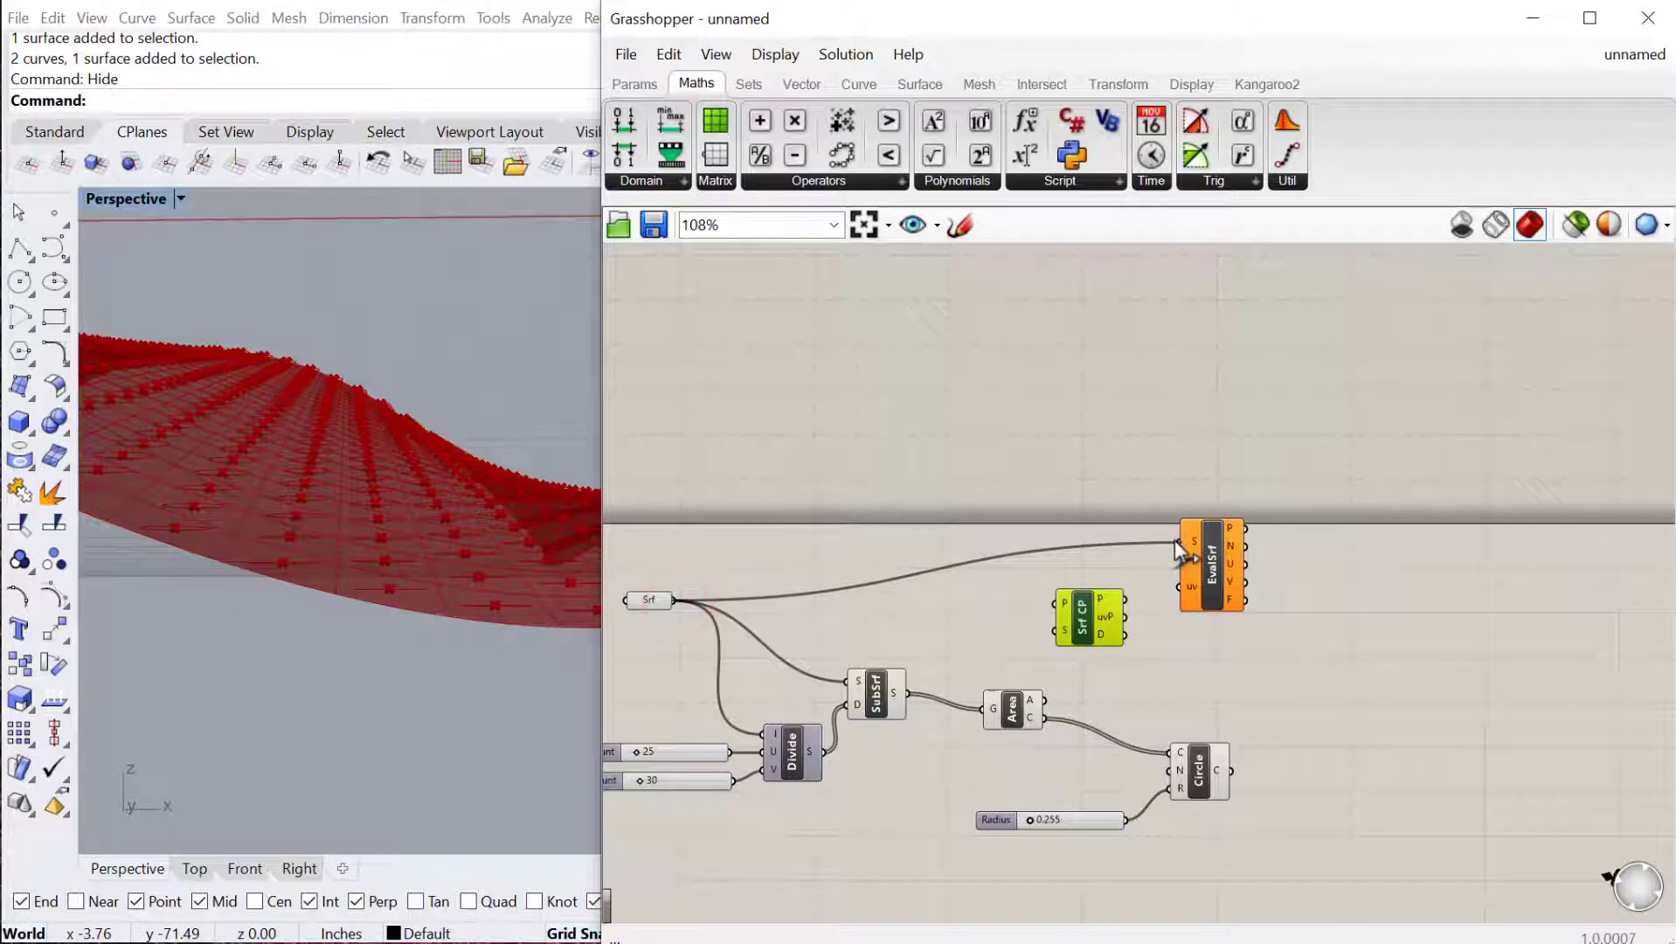
left_click_drag(1044, 718, 1053, 602)
left_click_drag(678, 601, 1088, 618)
Connect the uvP output of Surface Closest Point to the uv input of Evaluate Surface.
scroll(1088, 619, "up", 3)
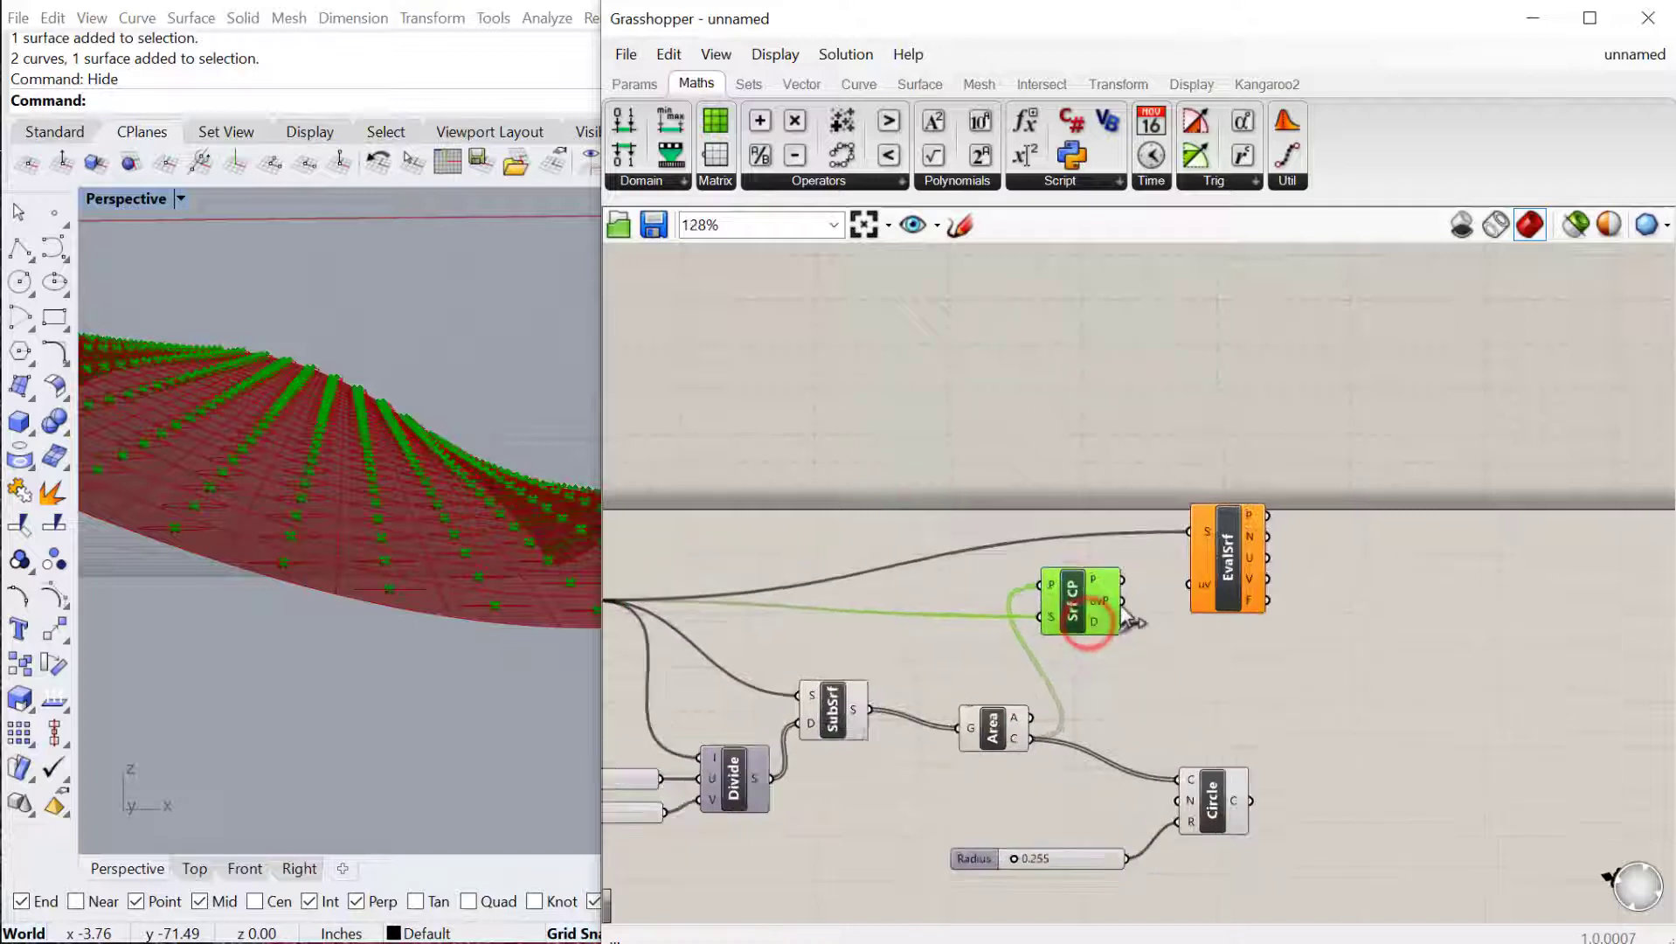
mouse_move(1095, 604)
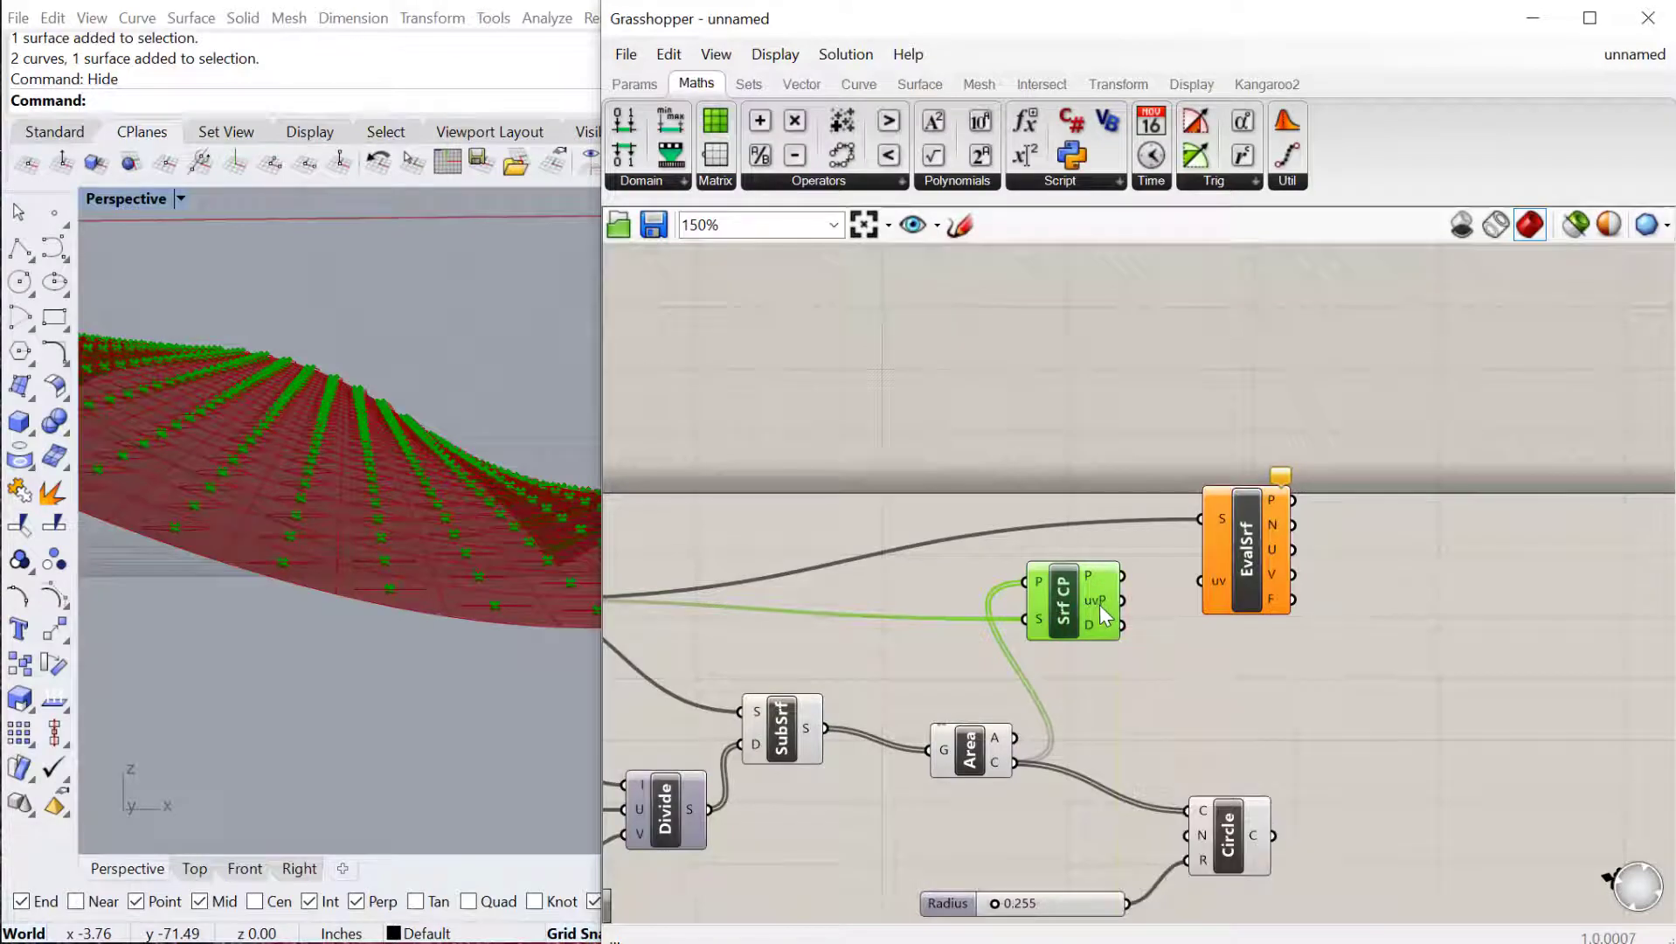
left_click_drag(1121, 601, 1211, 582)
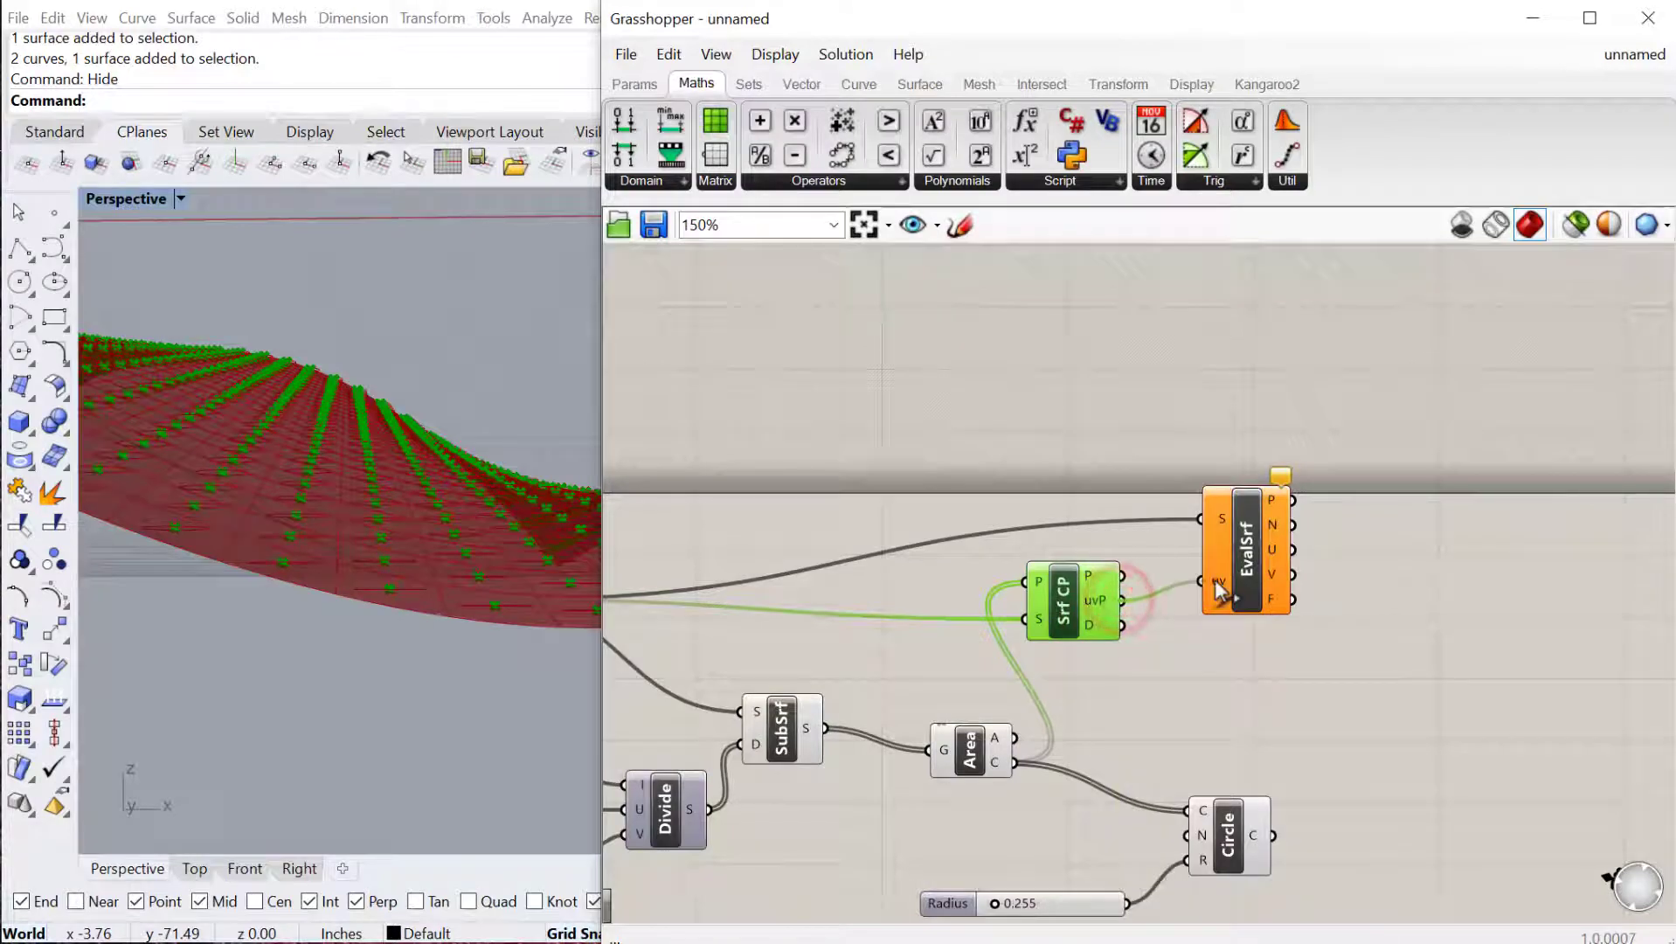
left_click(1215, 566)
scroll(307, 620, "down", 3)
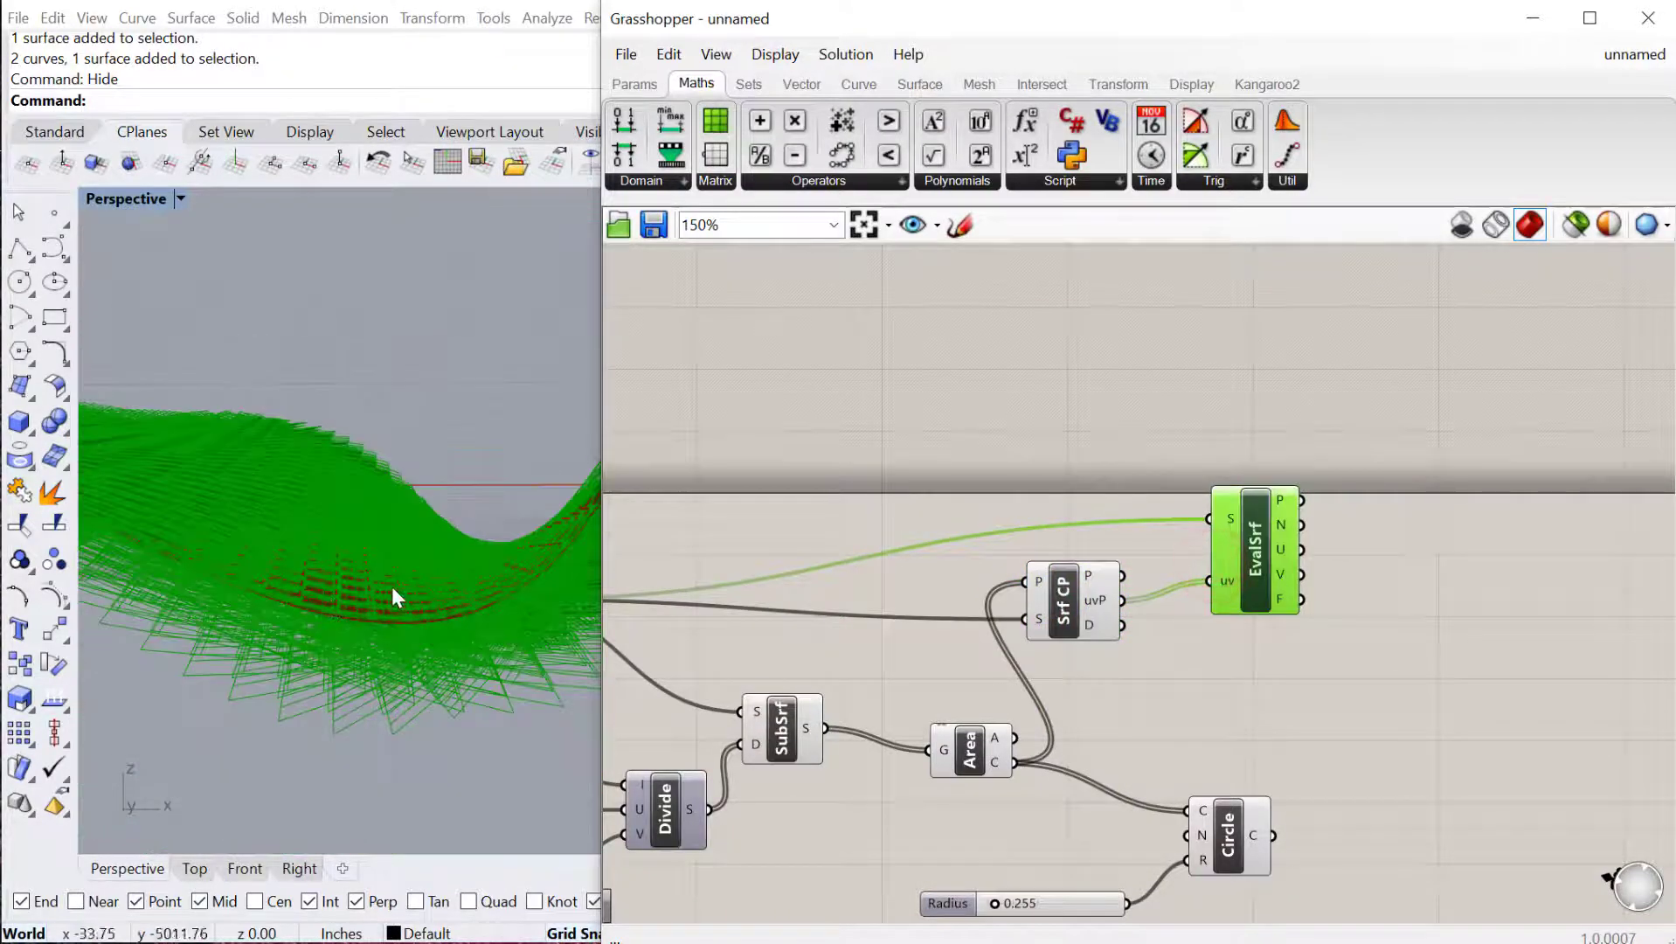
Add a Plane Normal component and connect the area centroids to its origin input.
right_click_drag(1175, 618, 939, 618)
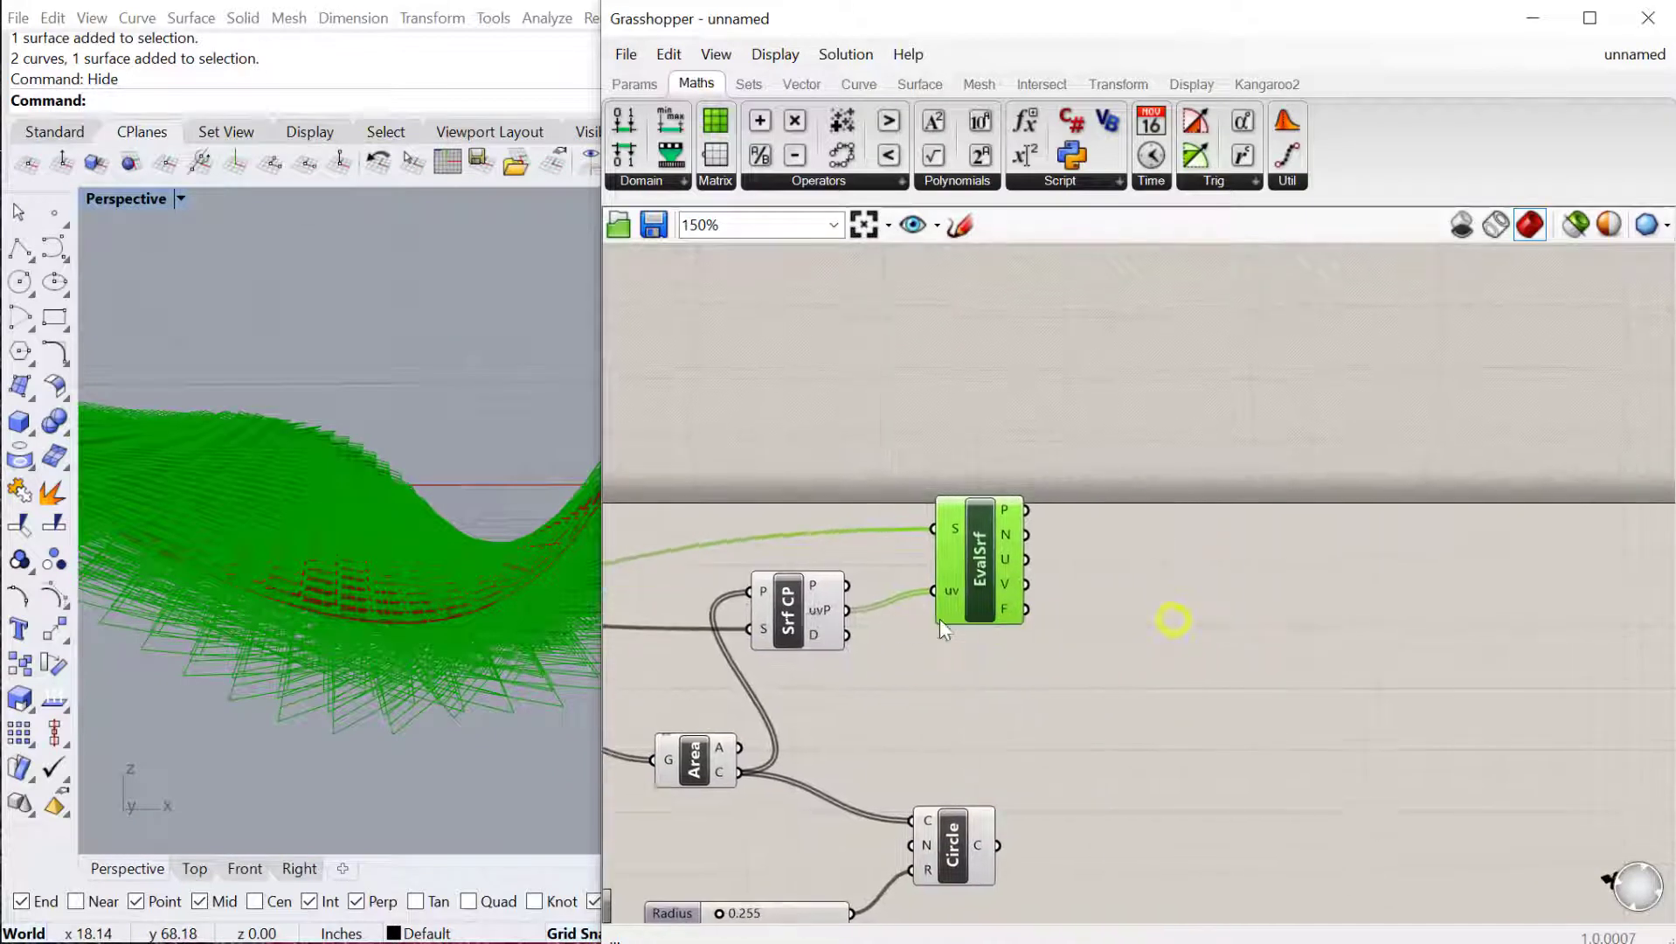
double_click(1140, 603)
type("plan")
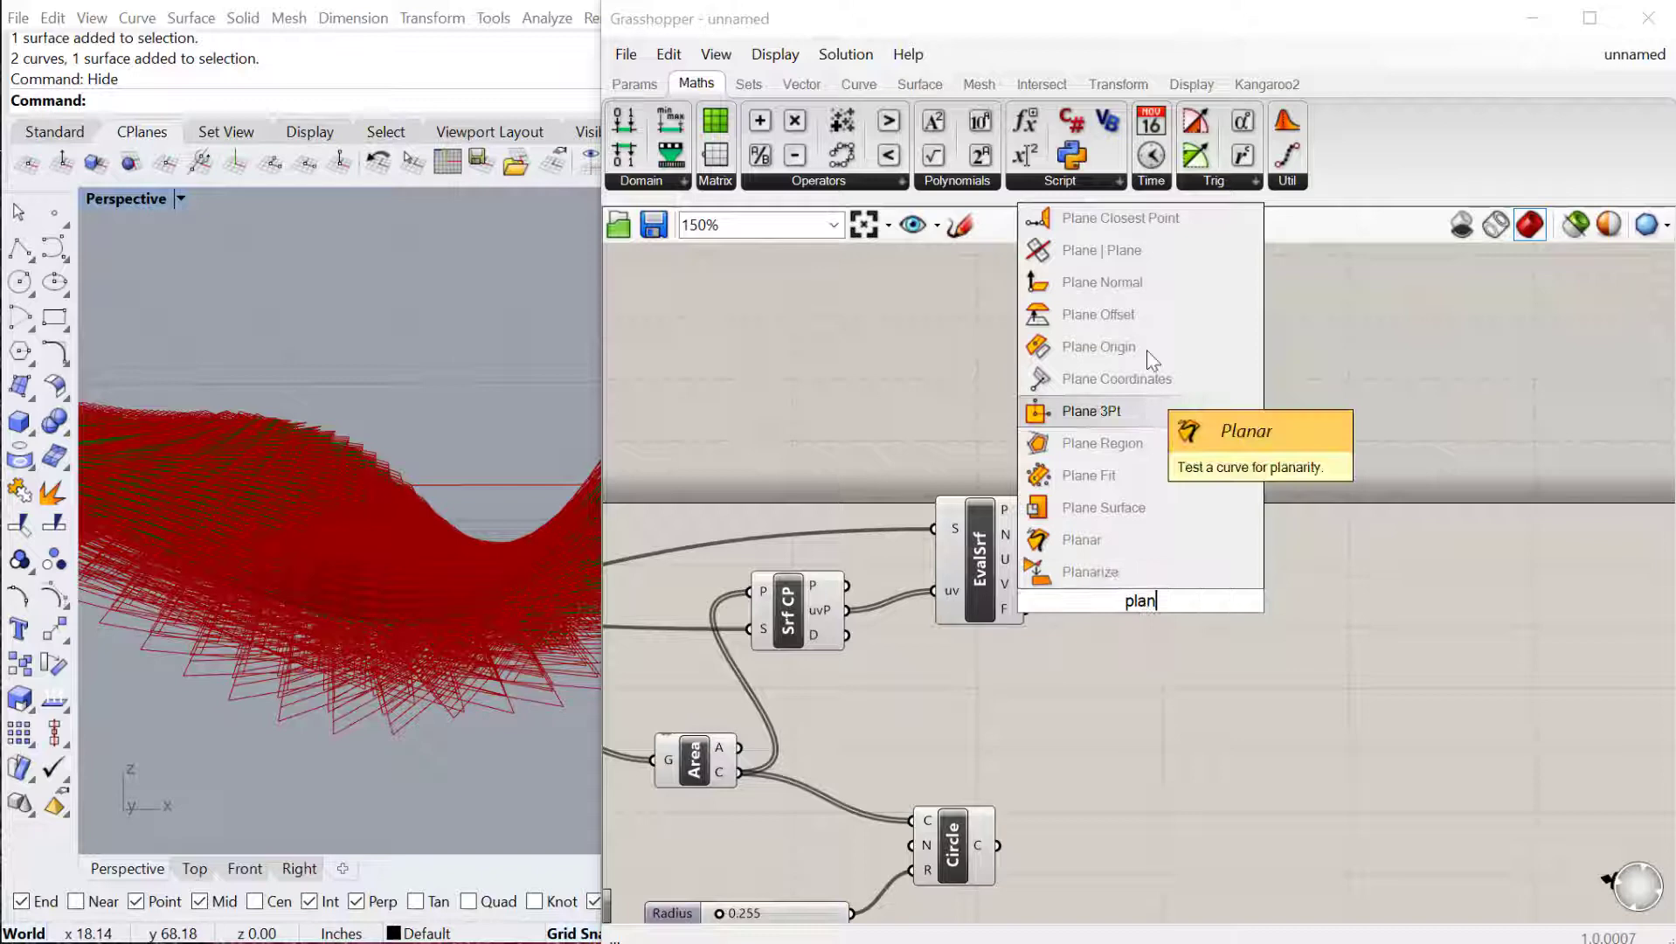
left_click(1115, 286)
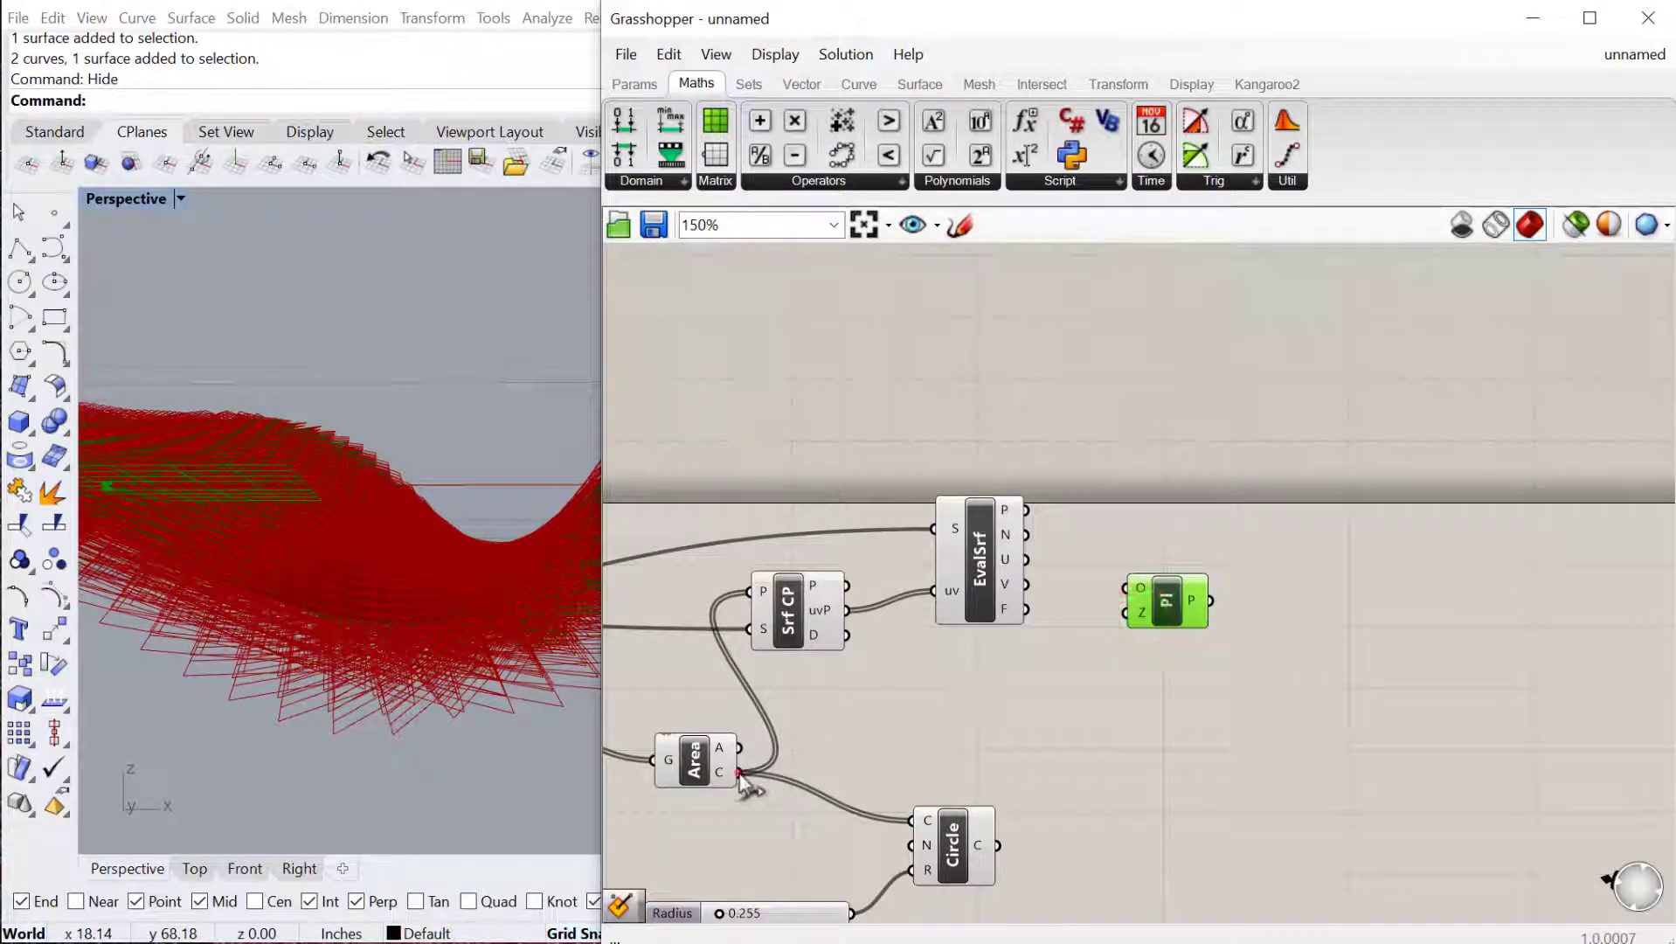
left_click_drag(739, 773, 1183, 634)
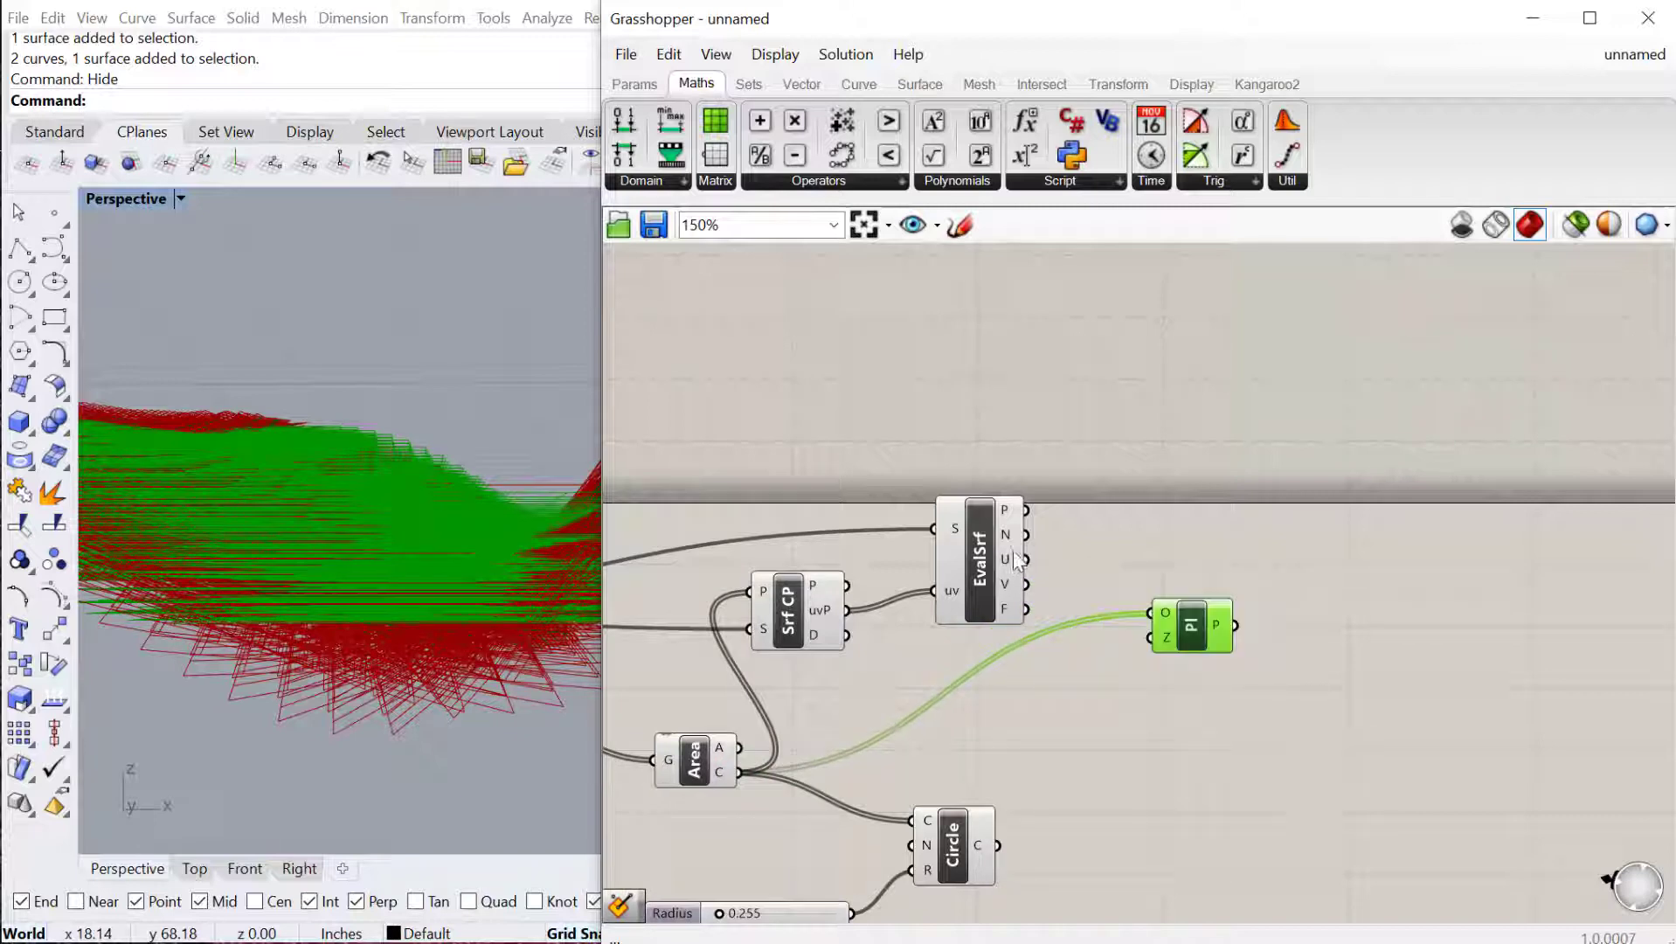
Connect Evaluate Surface's normal output to the Z-axis input of Plane Normal and check the resulting planes on the surface.
left_click_drag(1028, 538, 1152, 637)
right_click_drag(433, 677, 388, 554)
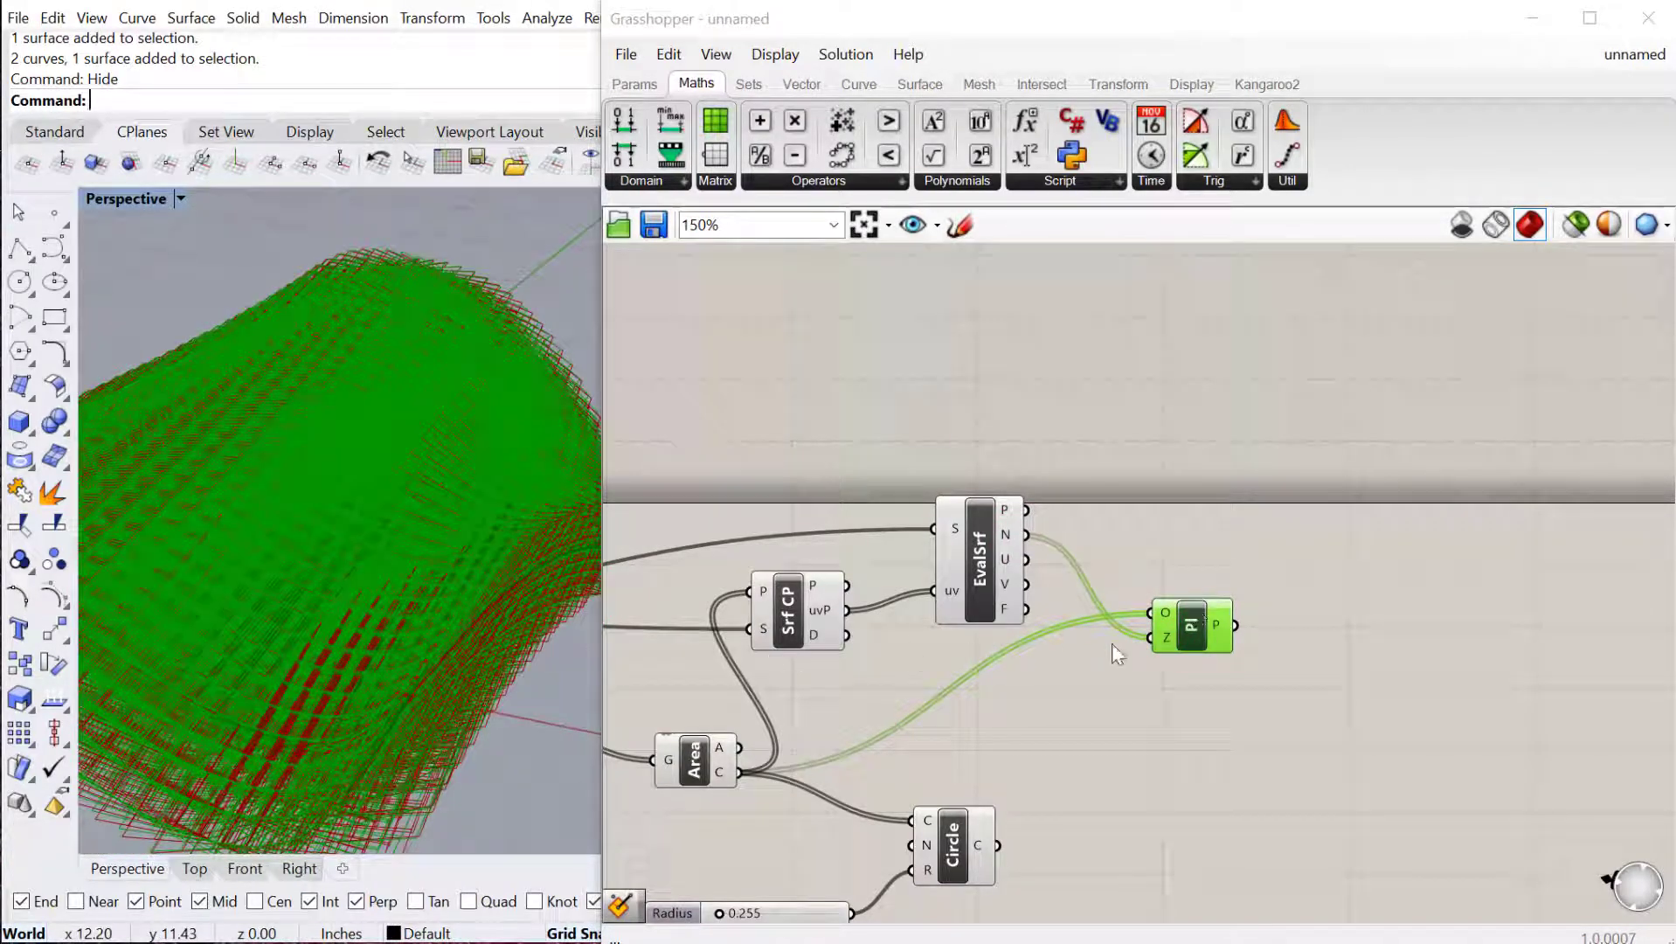
scroll(1204, 692, "up", 3)
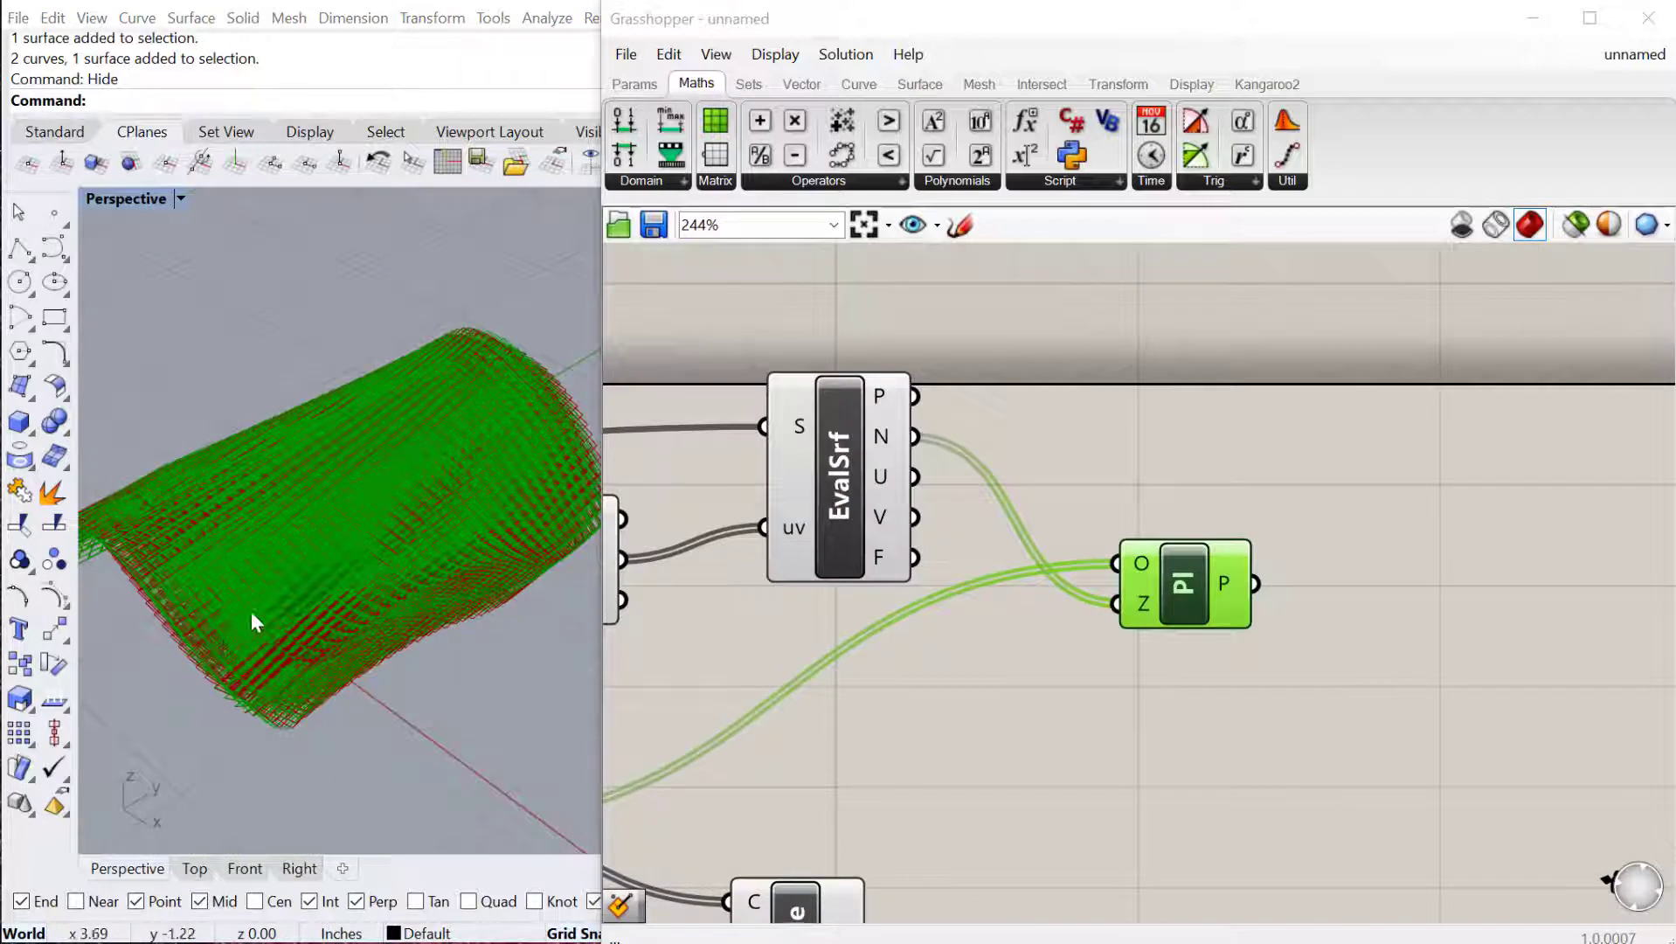
scroll(676, 722, "down", 4)
right_click_drag(676, 721, 1208, 657)
scroll(615, 764, "up", 2)
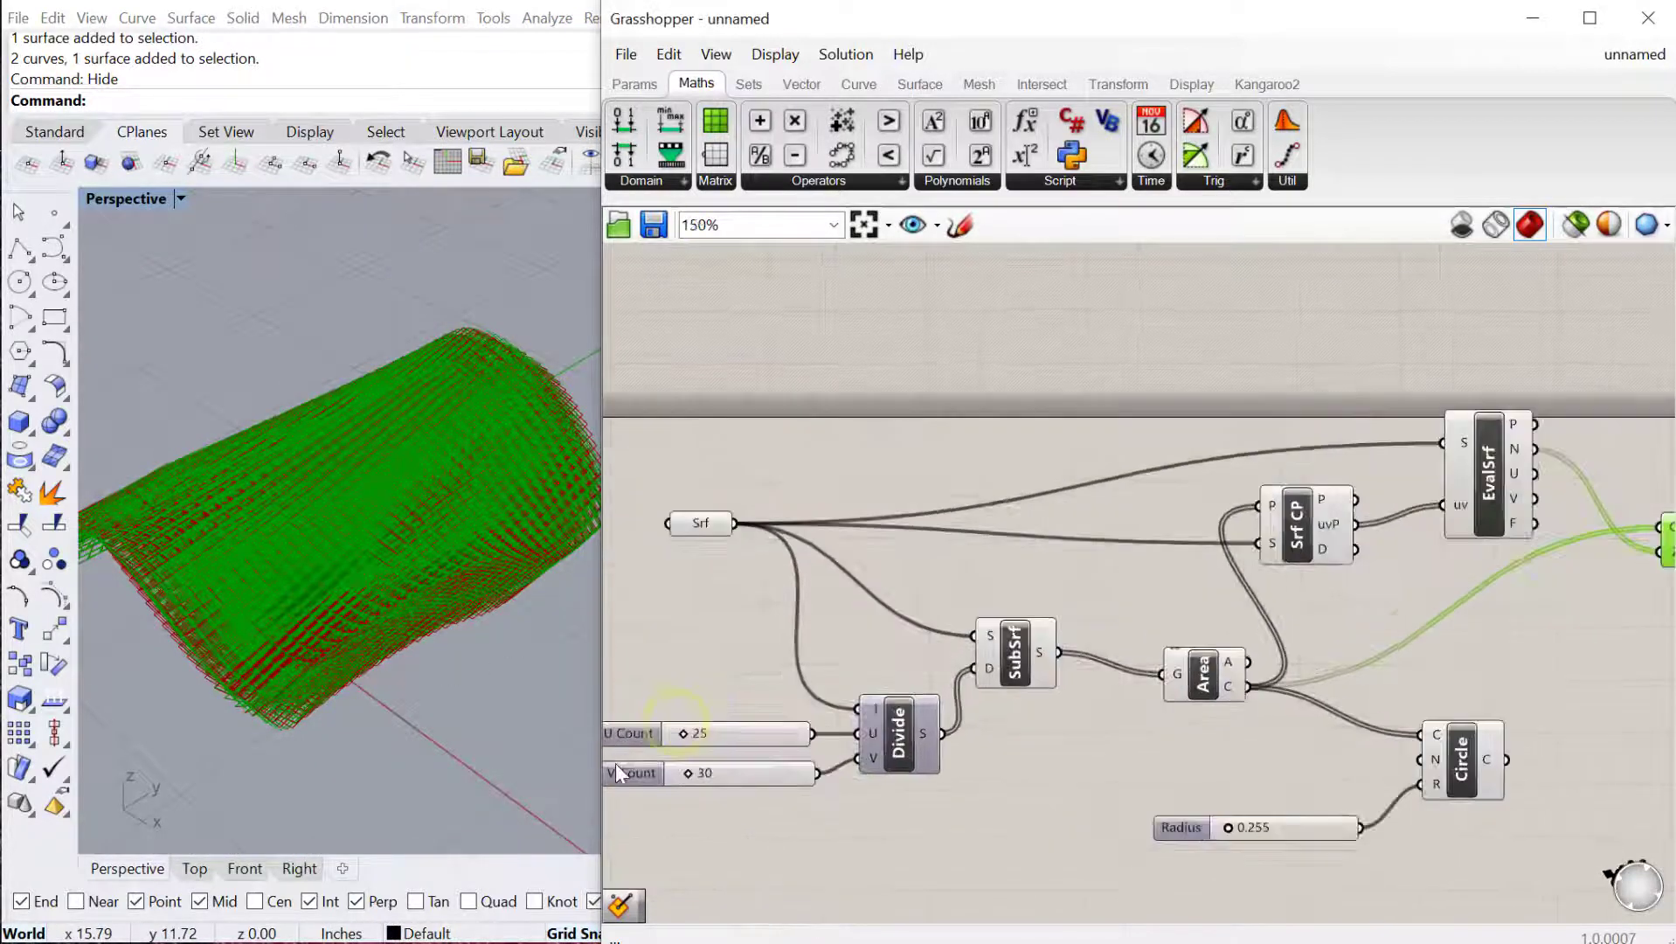
scroll(691, 742, "up", 3)
double_click(819, 718)
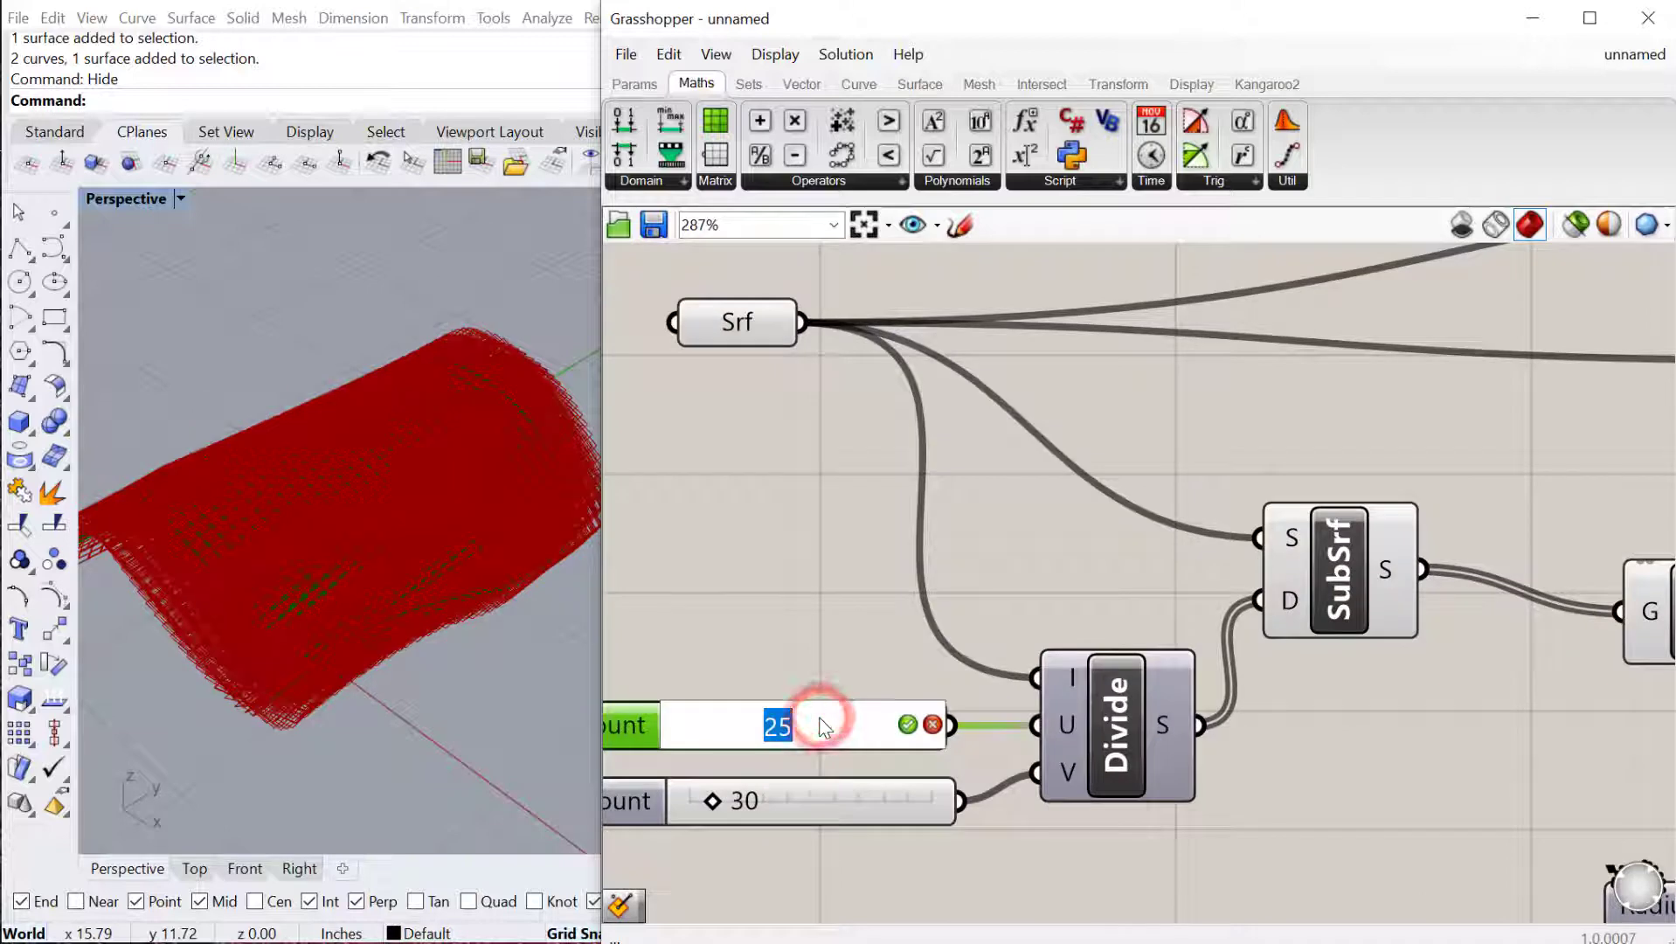
type("5")
double_click(796, 801)
left_click(796, 800)
type("5")
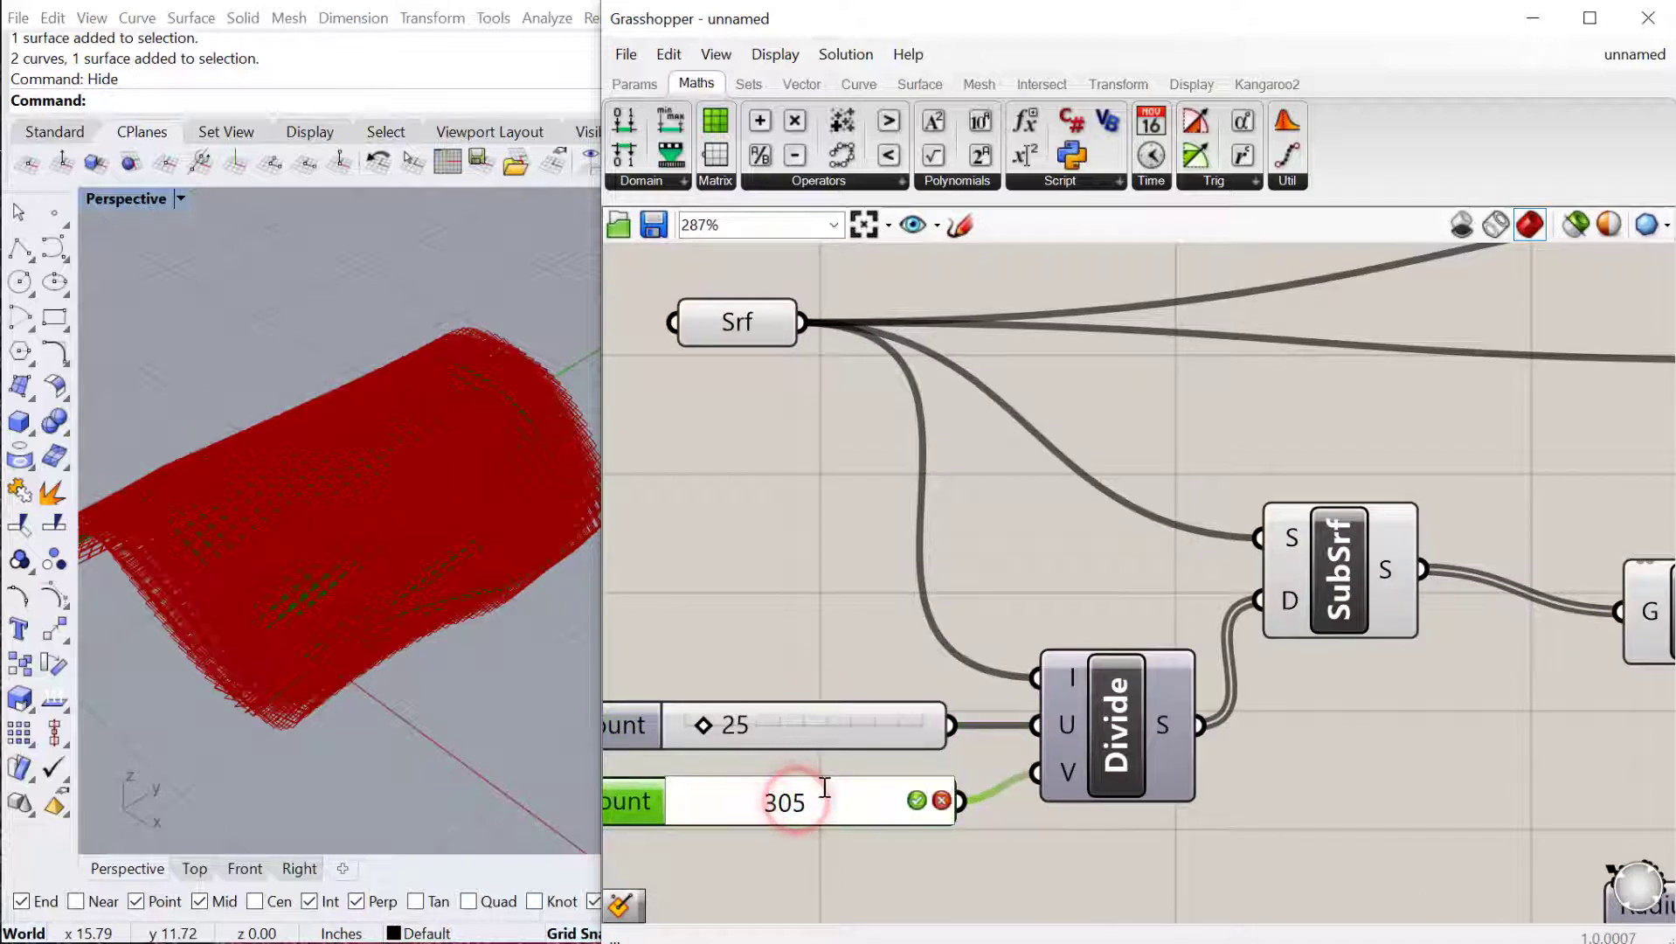
left_click_drag(824, 800, 749, 813)
left_click(768, 622)
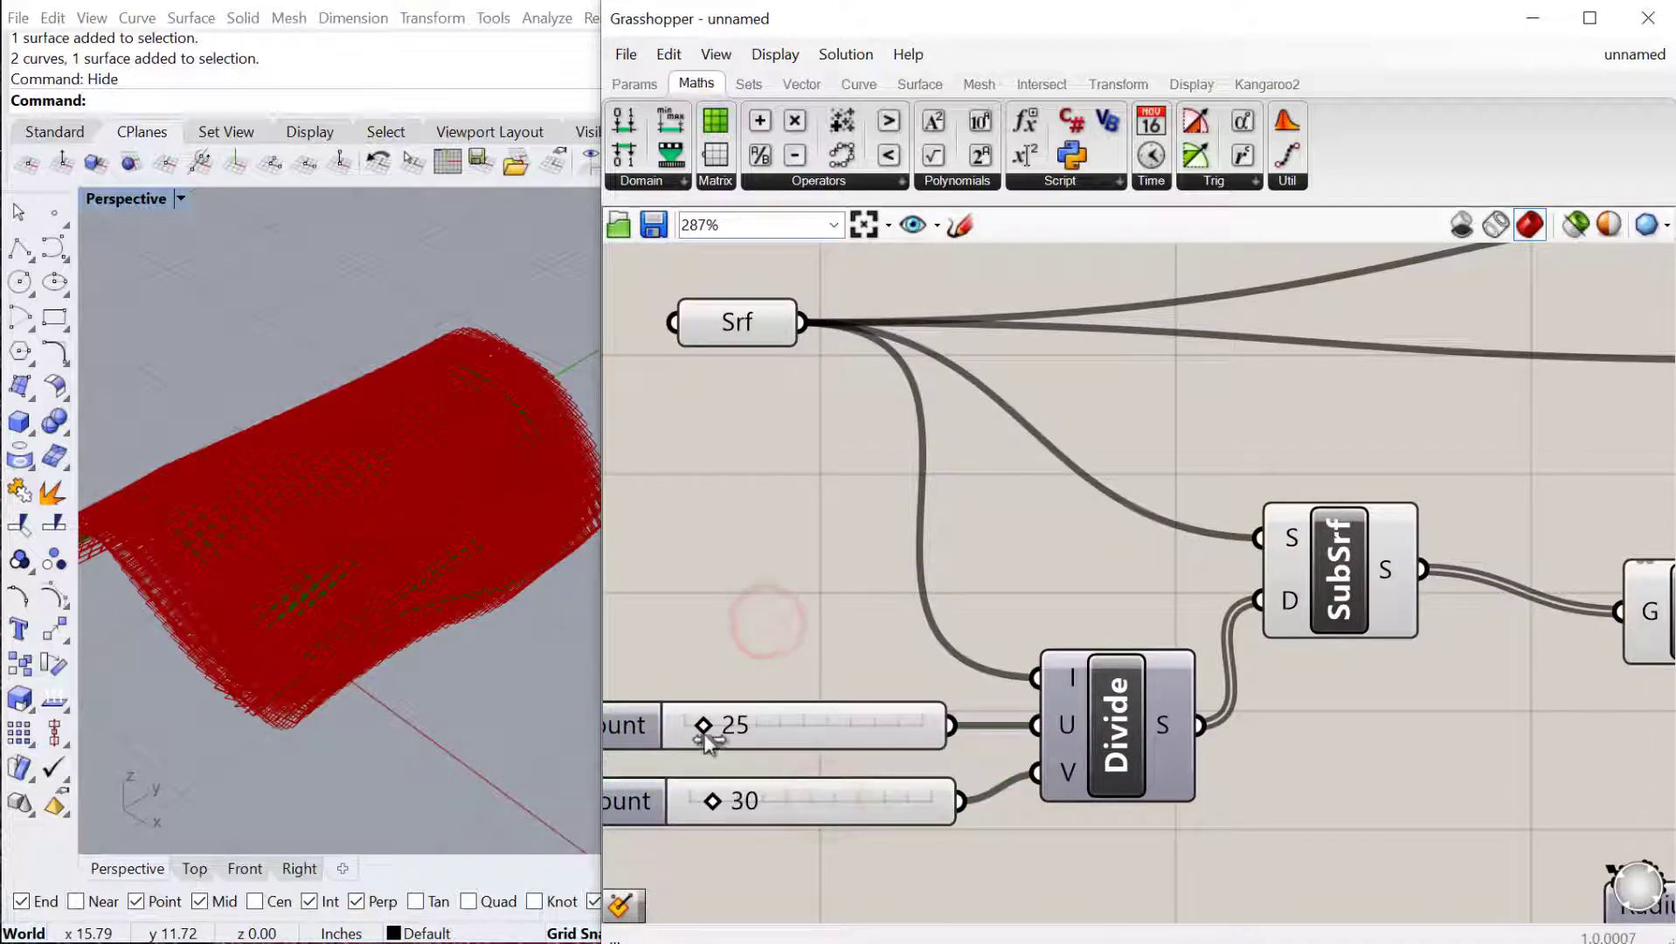
Reduce the U Count and V Count sliders to 2 each and inspect the planes on the surface up close.
left_click_drag(704, 736, 686, 727)
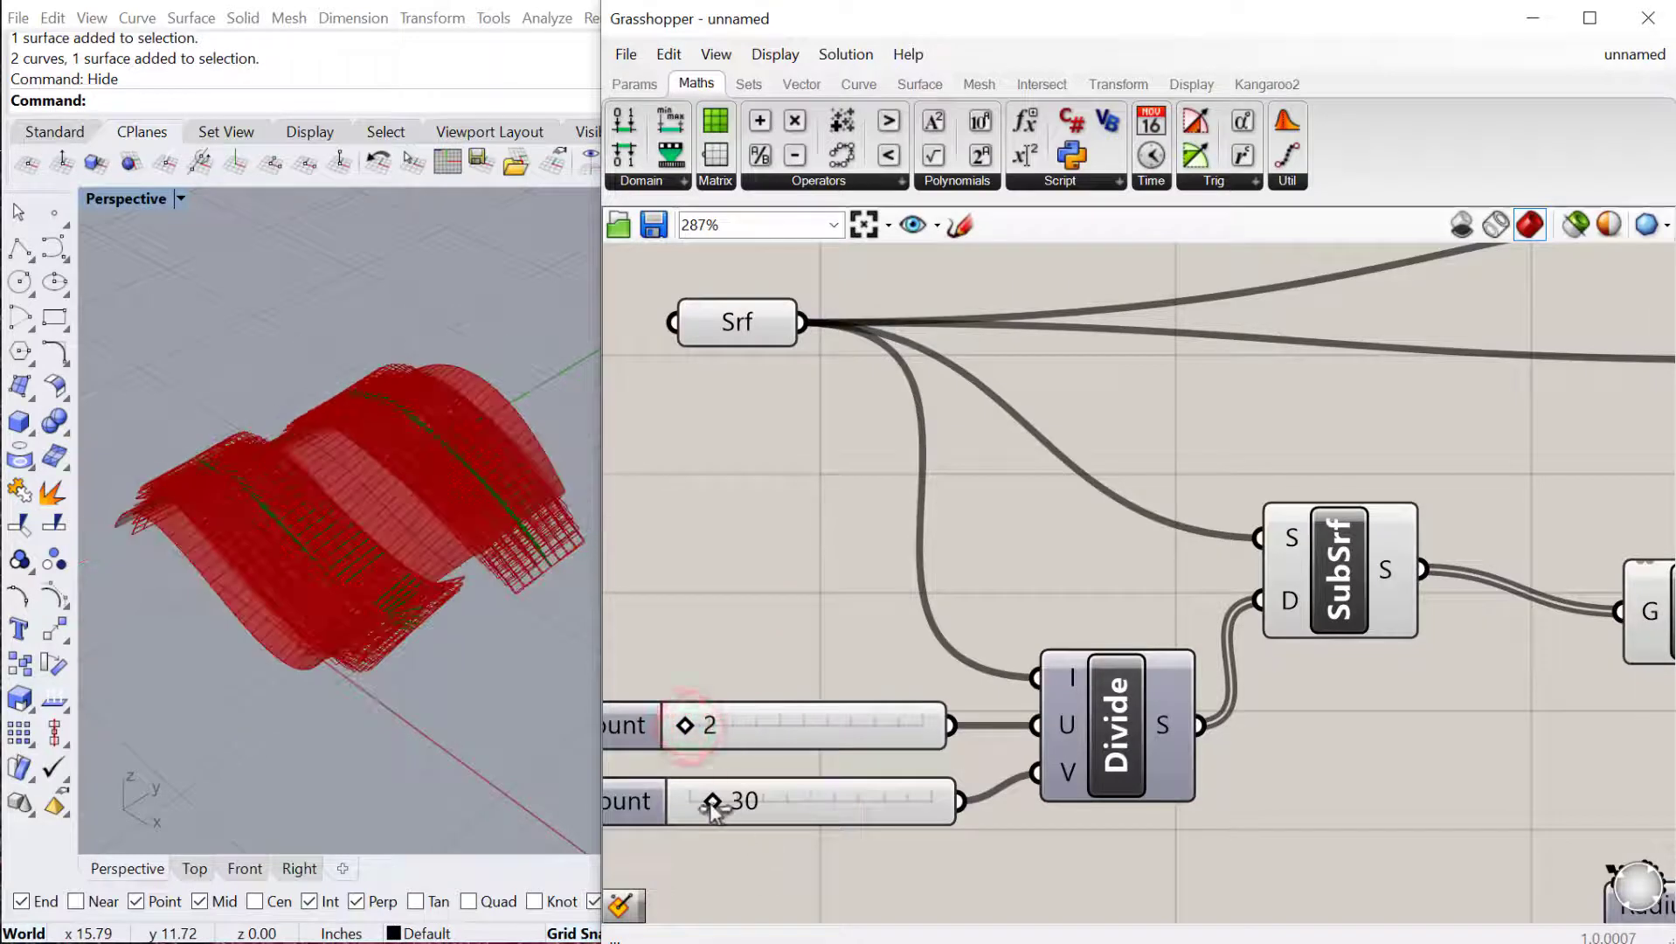
left_click_drag(712, 804, 692, 801)
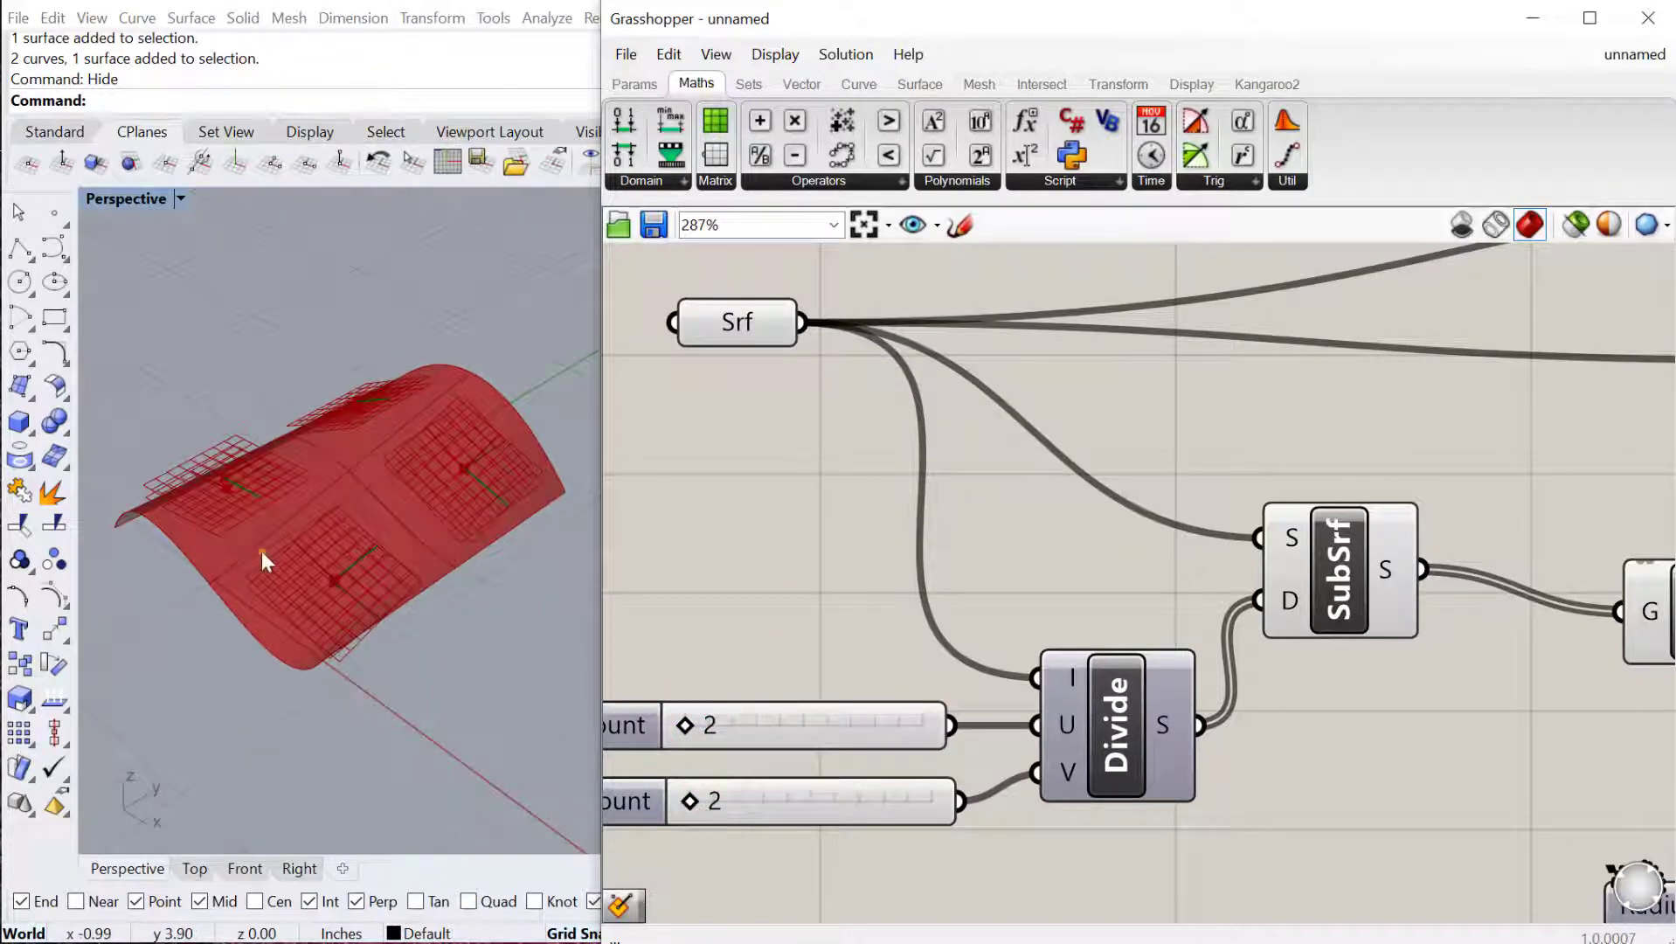
right_click_drag(262, 552, 328, 614)
scroll(282, 566, "up", 3)
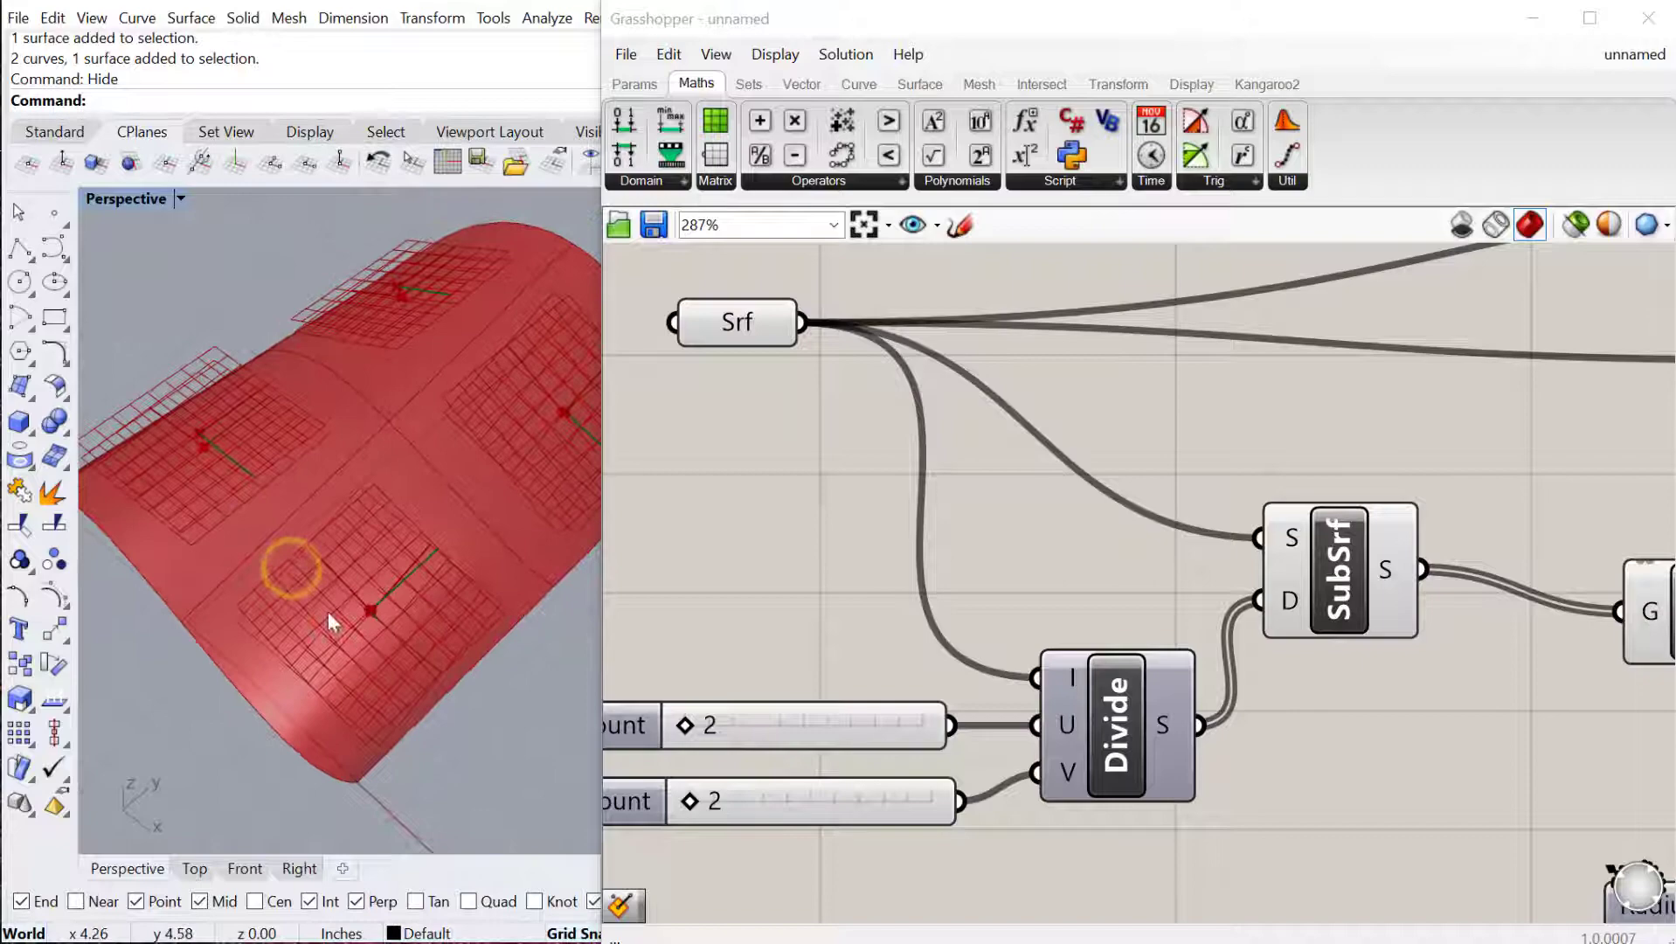
scroll(330, 622, "down", 3)
scroll(794, 607, "down", 3)
scroll(1354, 597, "down", 3)
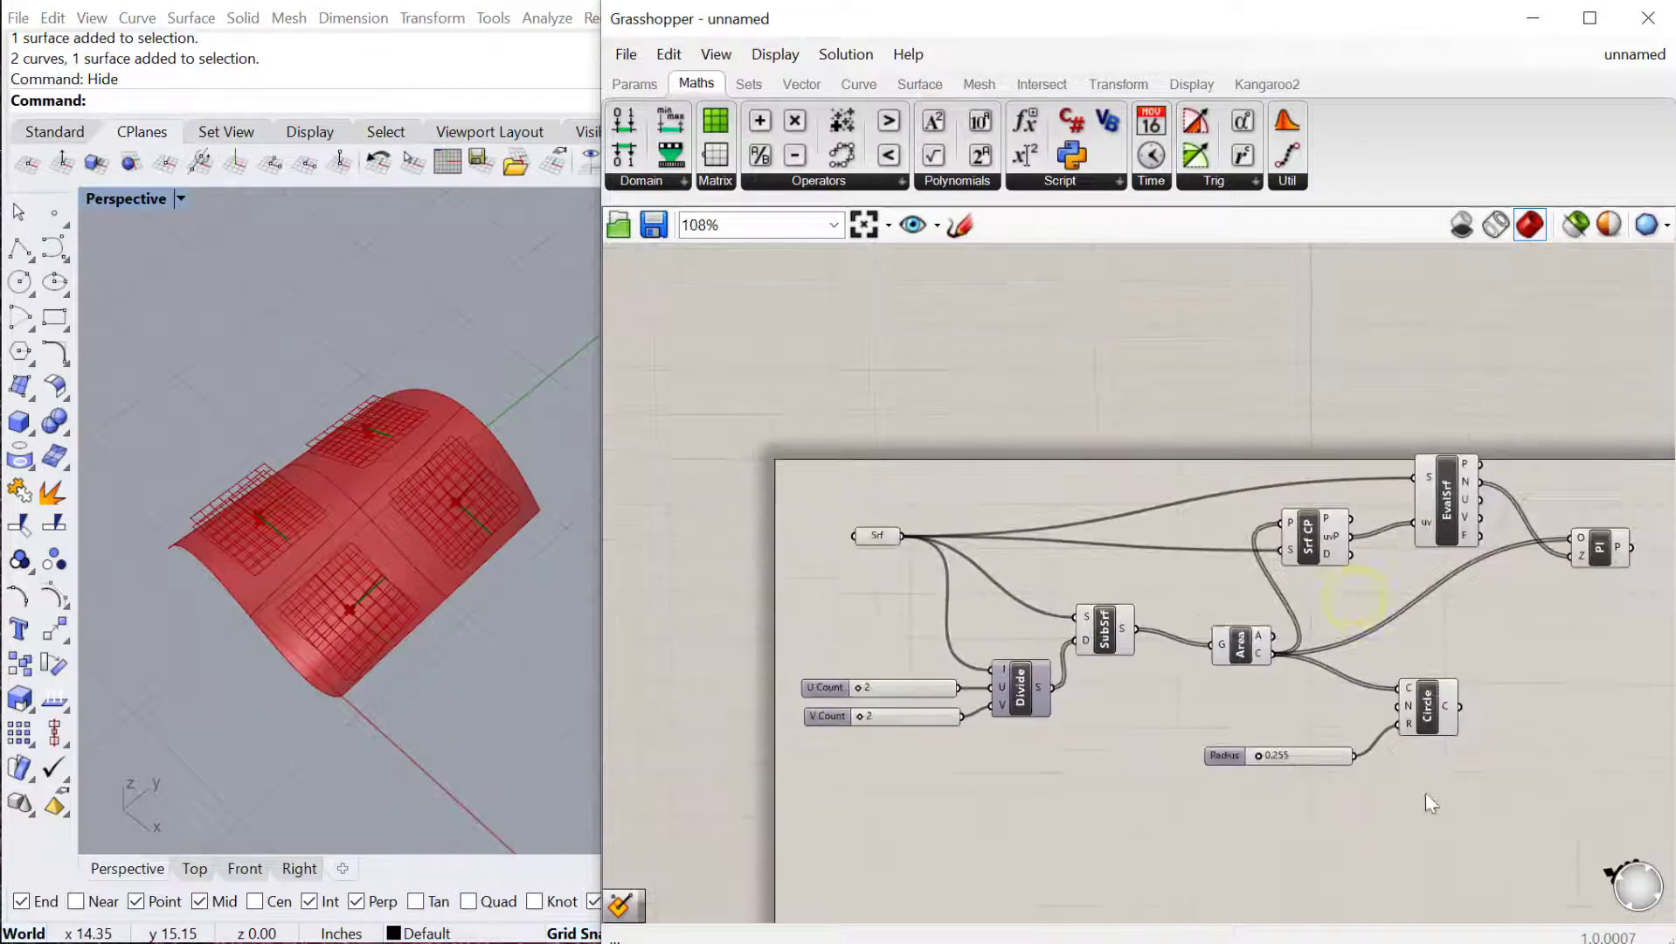
Turn off the preview of the SubSrf, Area, Surface Closest Point, Evaluate Surface and Circle components together.
left_click_drag(1430, 801, 1116, 427)
right_click(1116, 426)
left_click(1160, 469)
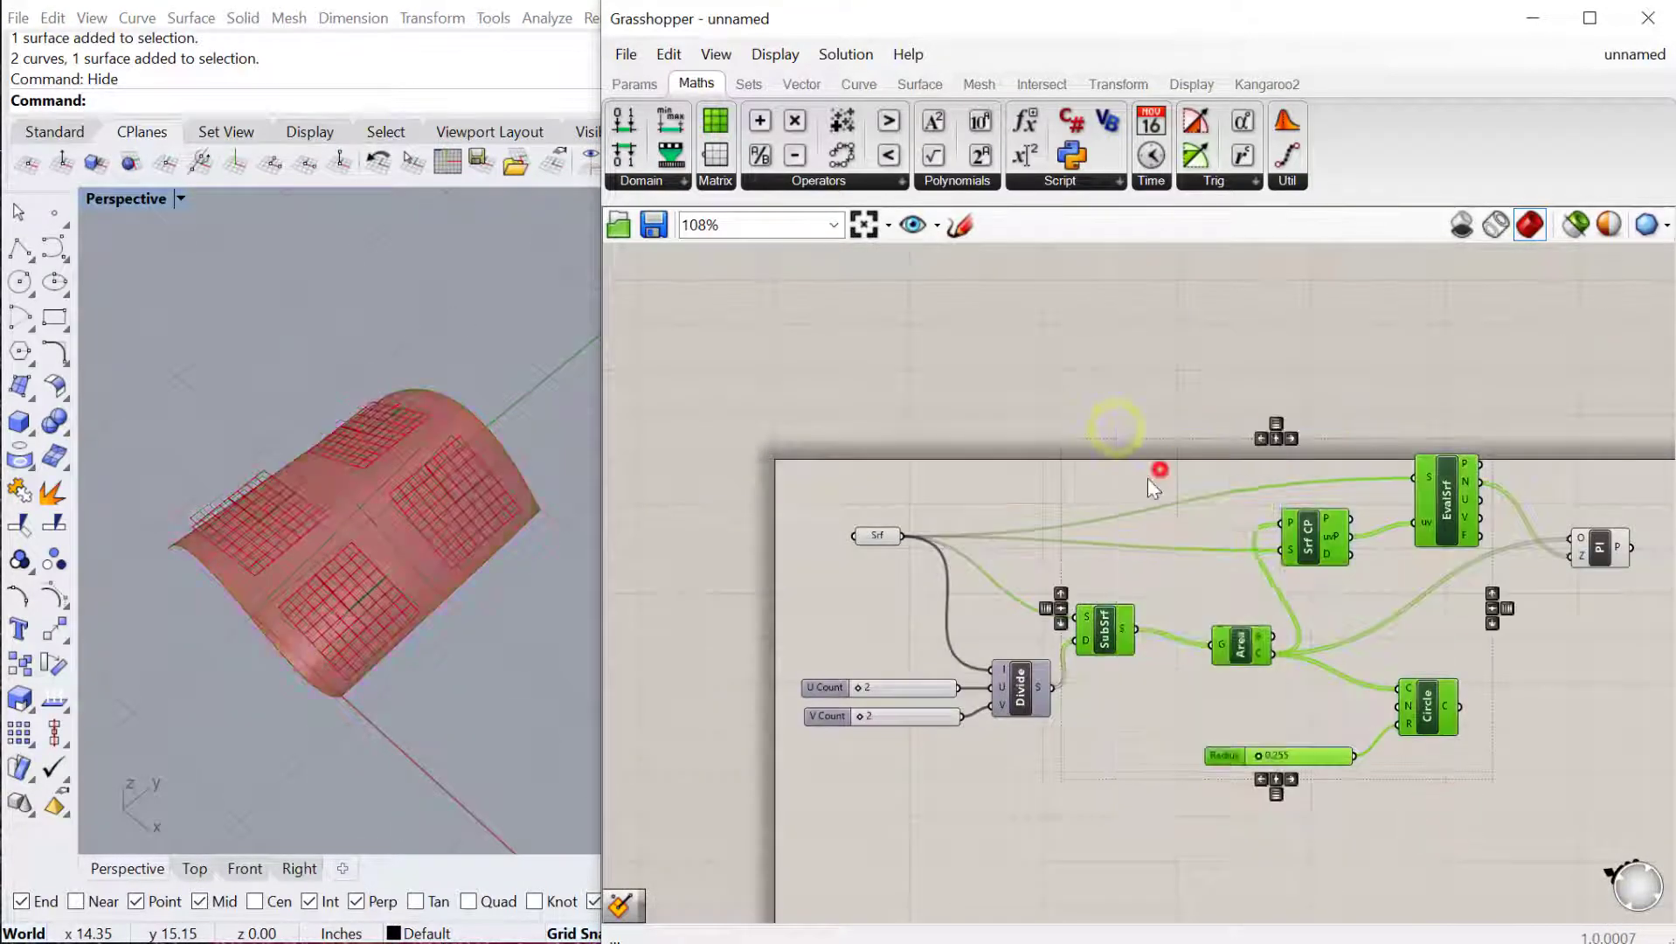
right_click_drag(423, 573, 392, 535)
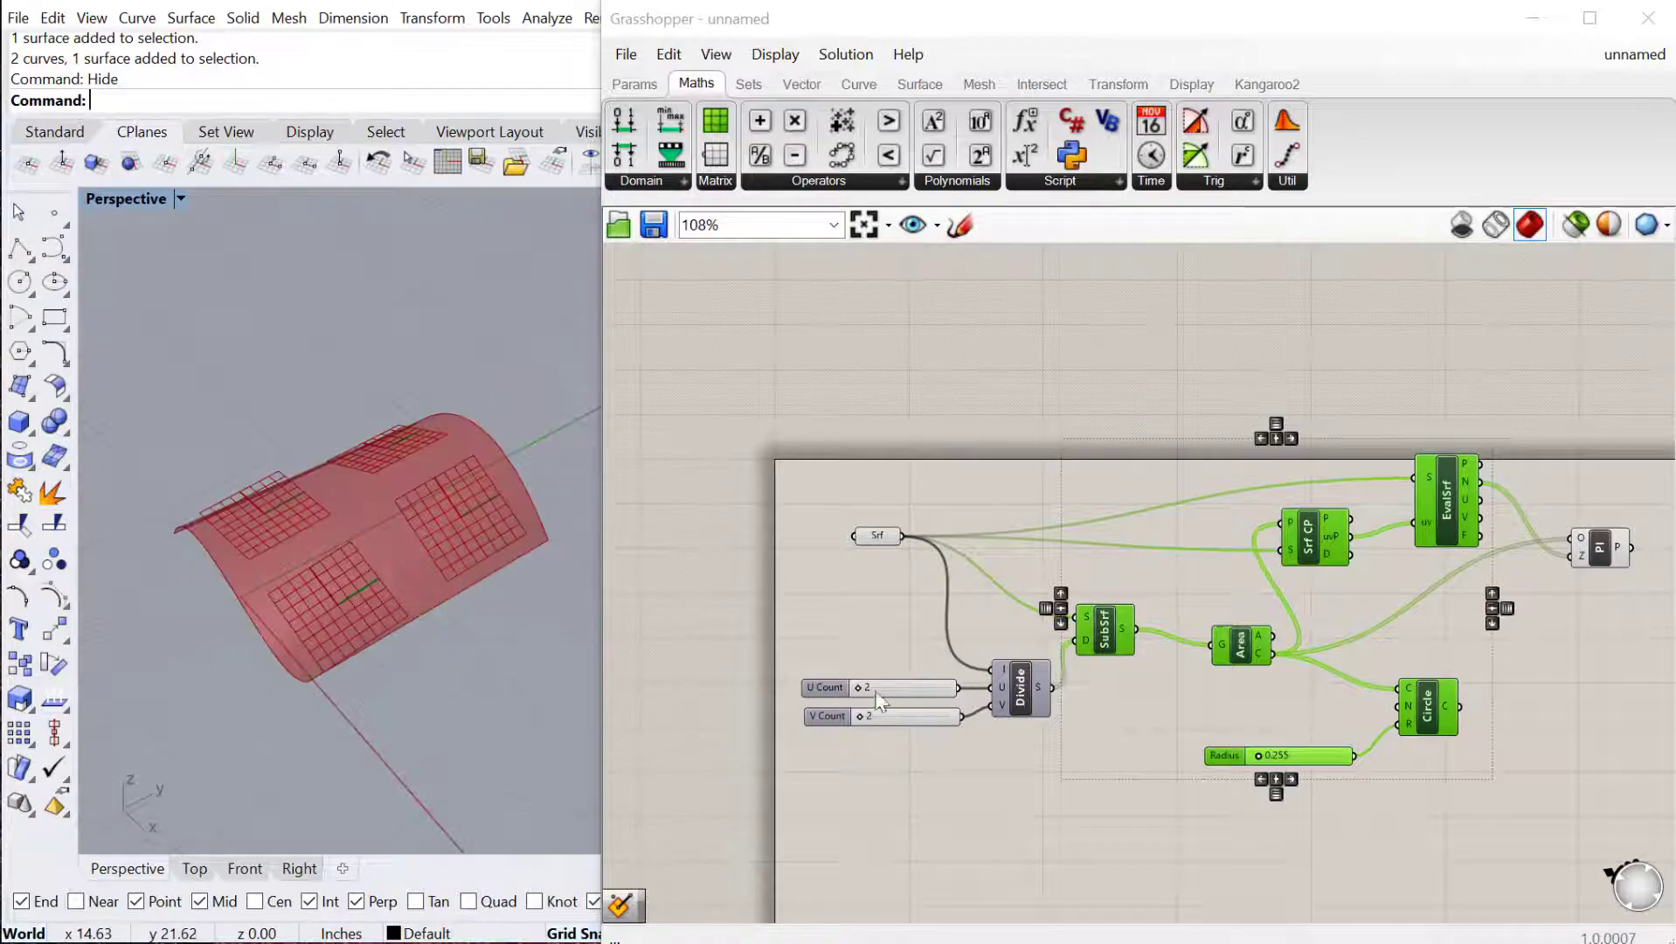
Set both the U Count and V Count sliders to 10 and check the denser planes on the surface.
scroll(878, 699, "up", 4)
double_click(917, 677)
type("10")
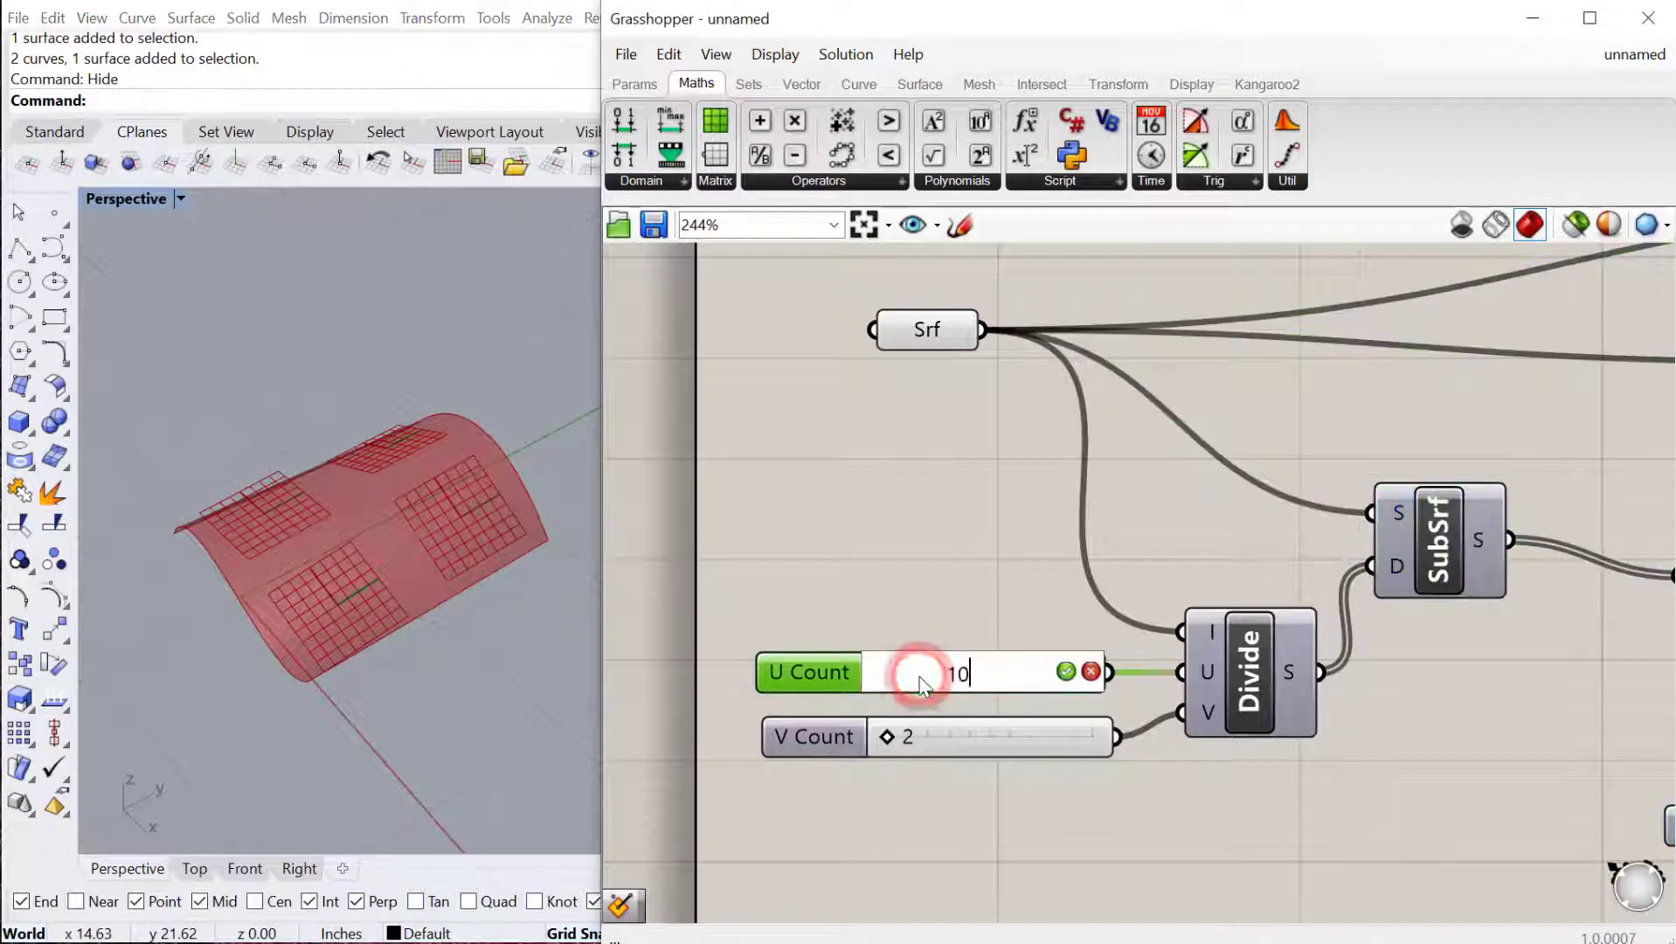
key("Return")
double_click(931, 743)
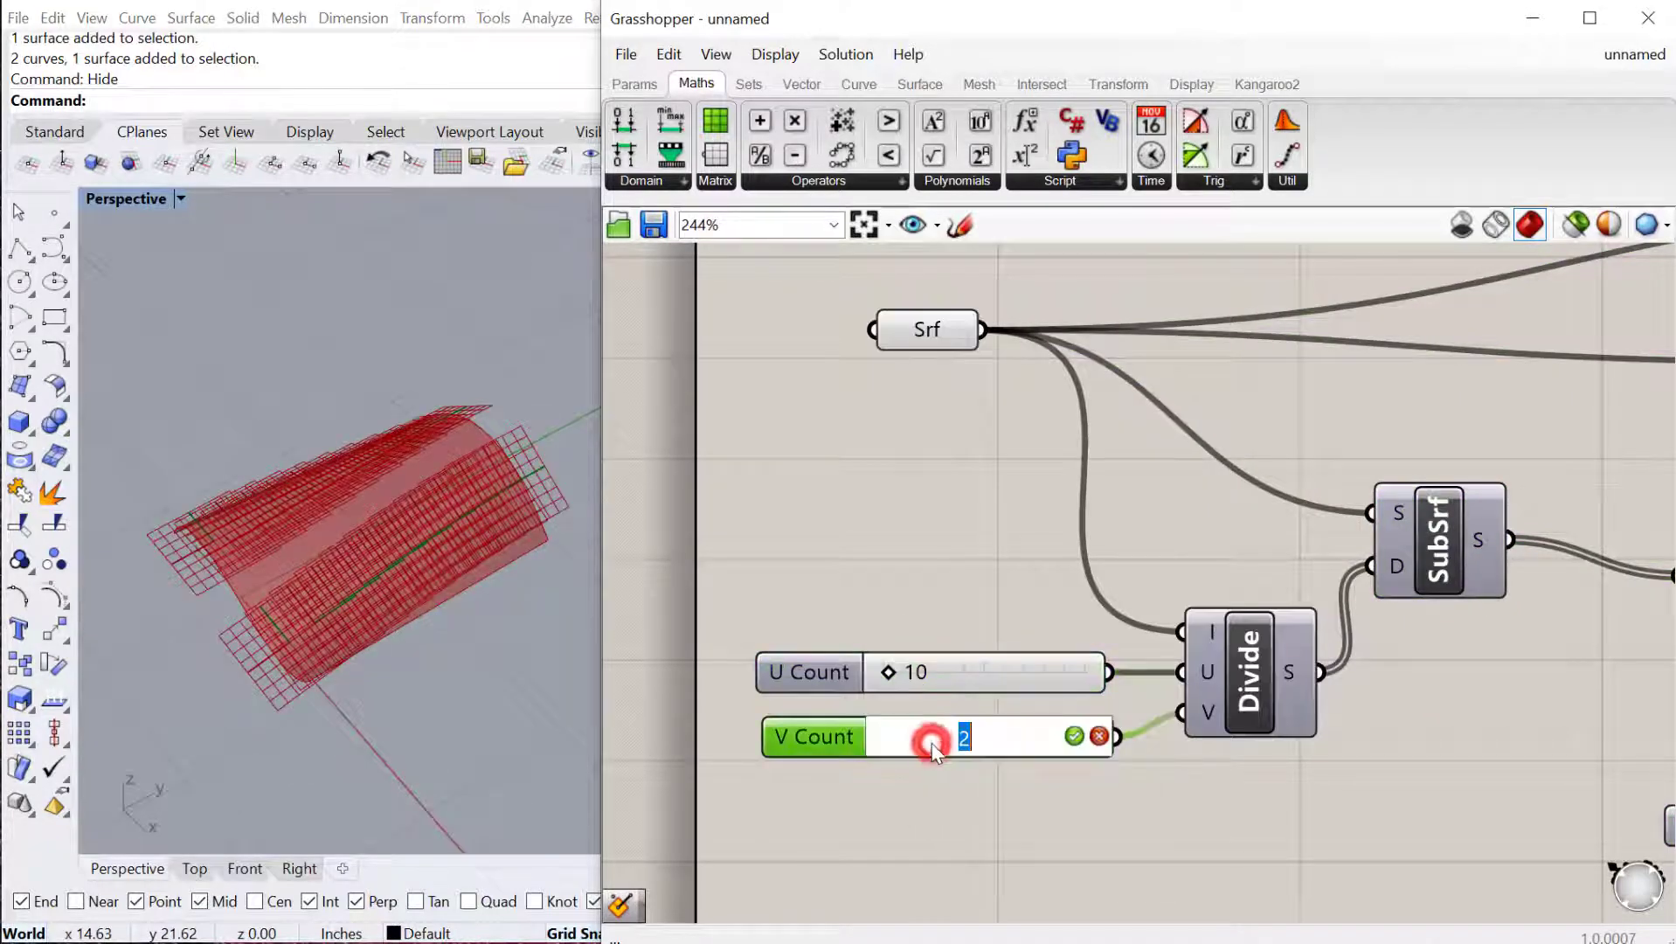
type("10")
key("Return")
scroll(349, 610, "up", 5)
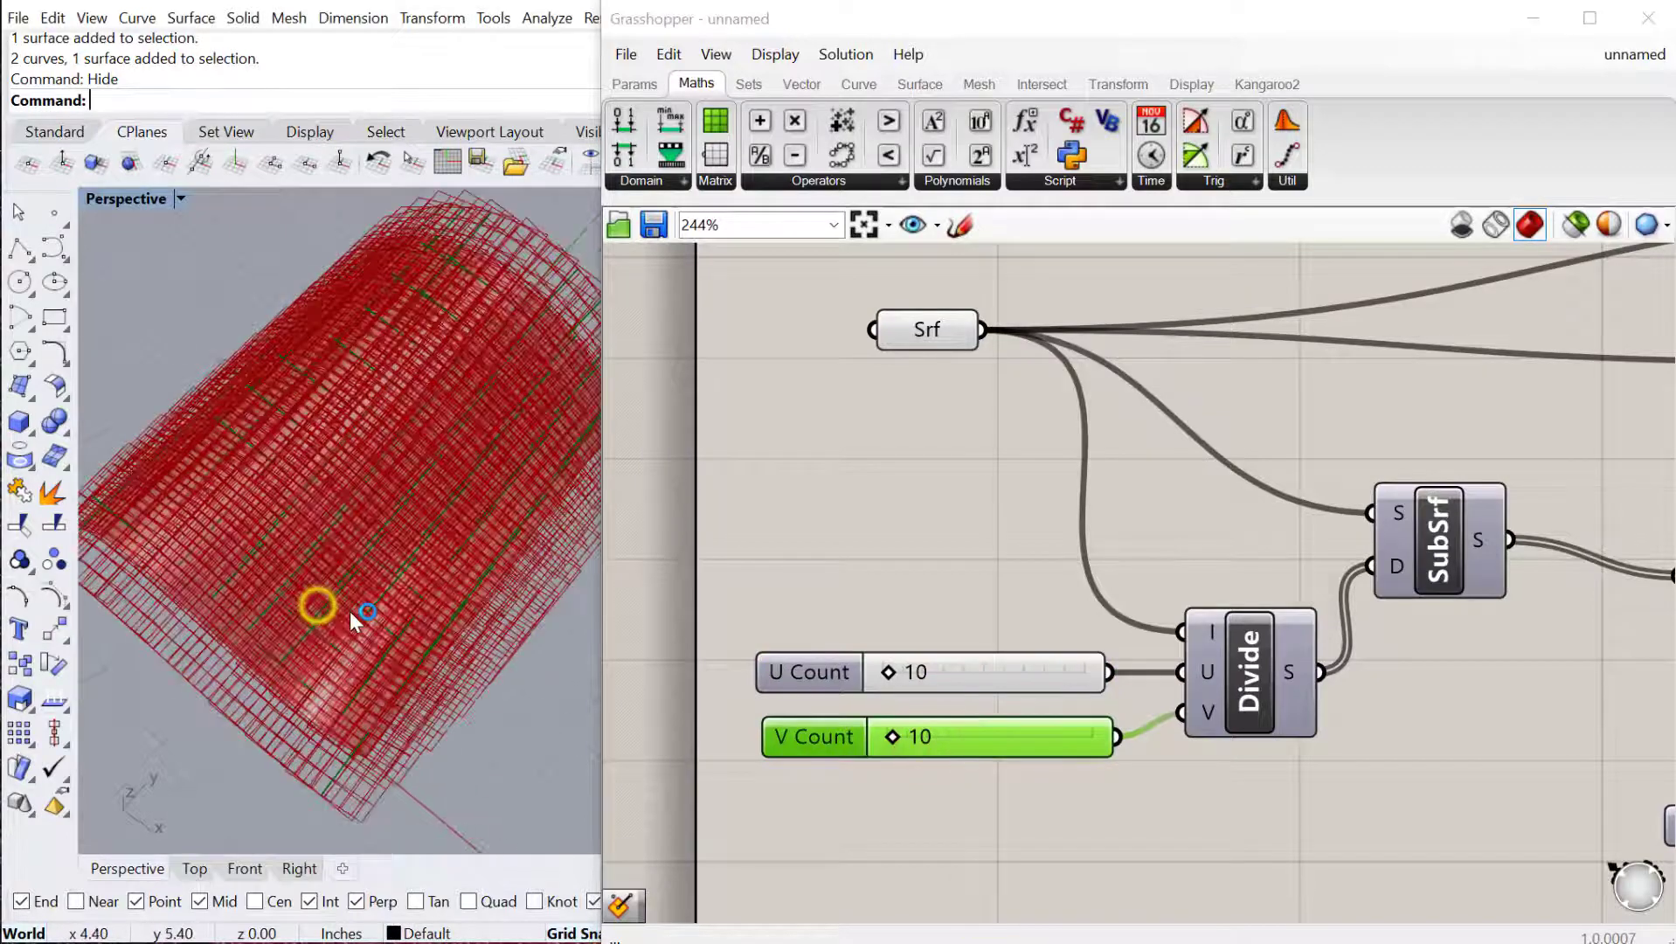
right_click_drag(349, 609, 268, 532)
scroll(345, 604, "down", 5)
scroll(1165, 676, "down", 5)
Turn off the preview of the Plane Normal component.
right_click_drag(1612, 605, 1260, 574)
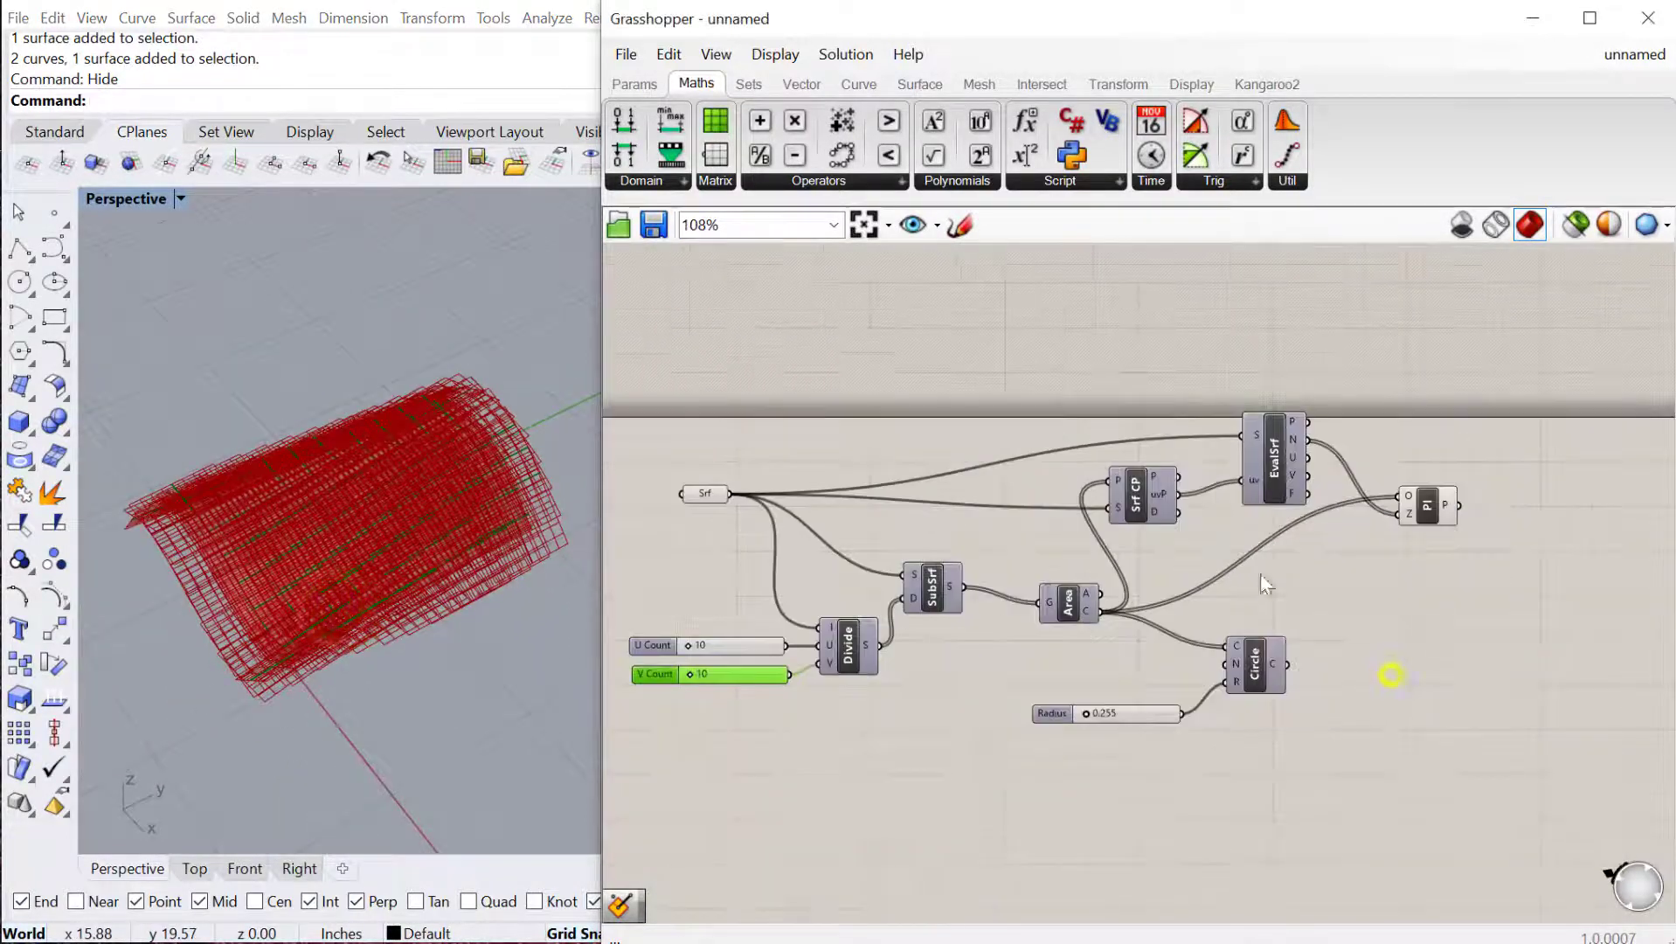
scroll(1391, 675, "up", 3)
left_click_drag(1496, 610, 1392, 422)
right_click(1393, 421)
left_click(1430, 461)
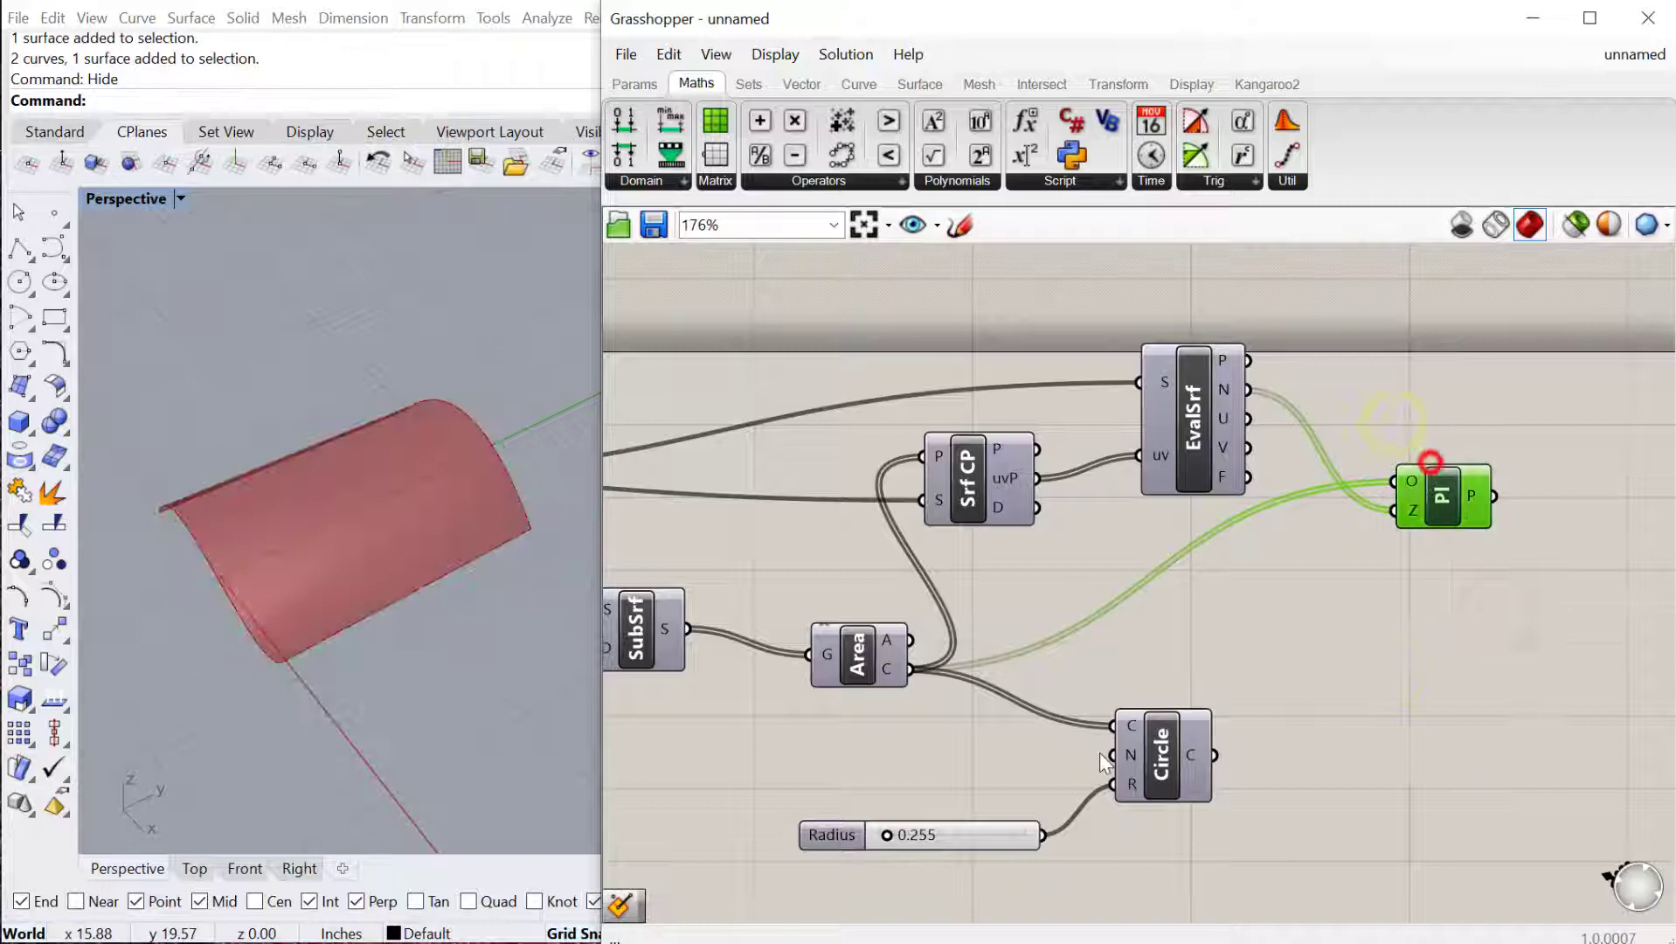
Move the Circle component past Plane Normal and turn its preview back on.
left_click_drag(1160, 737, 1558, 742)
right_click(1324, 622)
left_click(1341, 632)
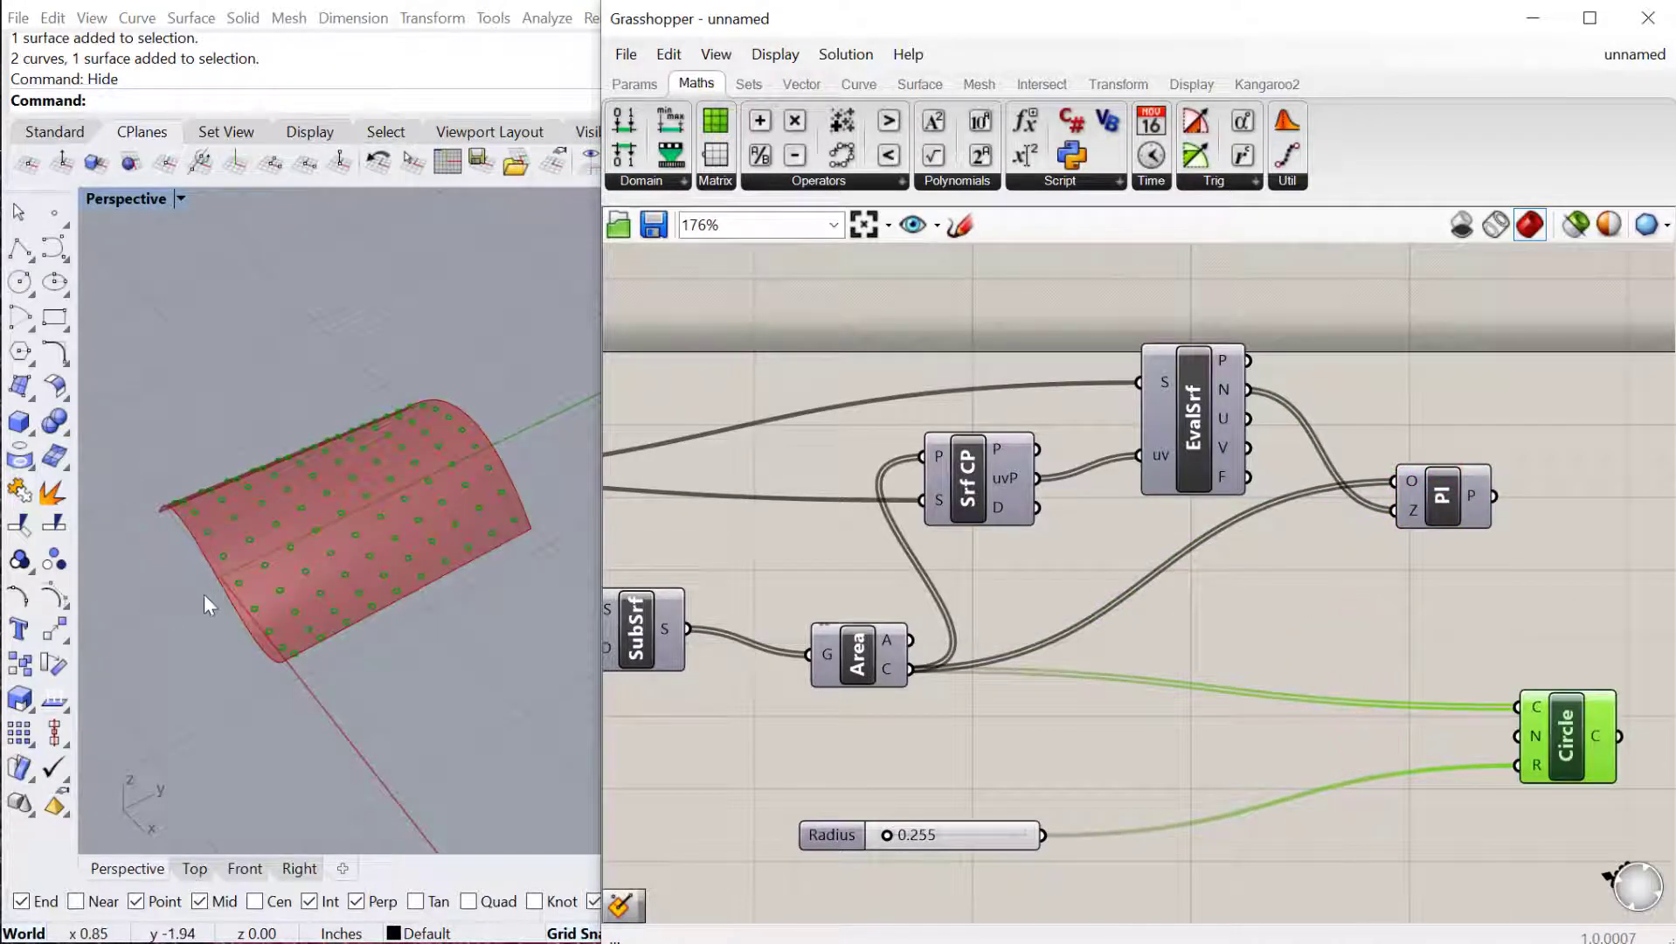
Connect Plane Normal's plane output to the Circle's normal input and inspect the circles' orientation on the surface.
right_click_drag(1297, 713, 1189, 682)
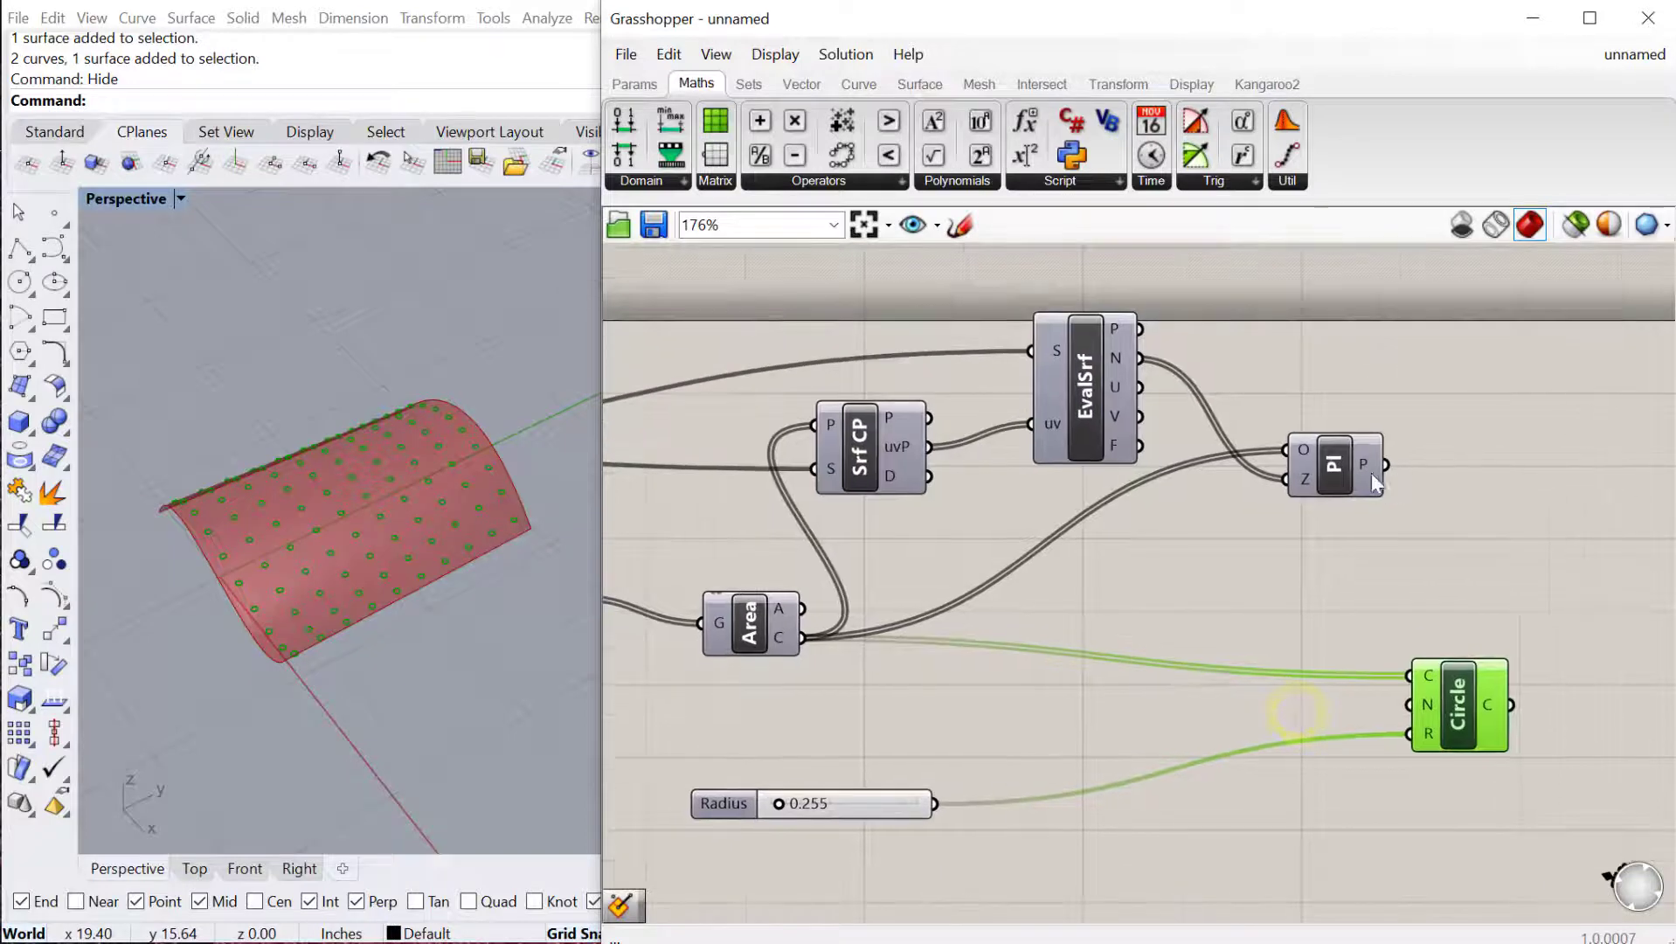
left_click_drag(1390, 470, 1468, 711)
right_click_drag(165, 673, 269, 620)
scroll(269, 619, "up", 6)
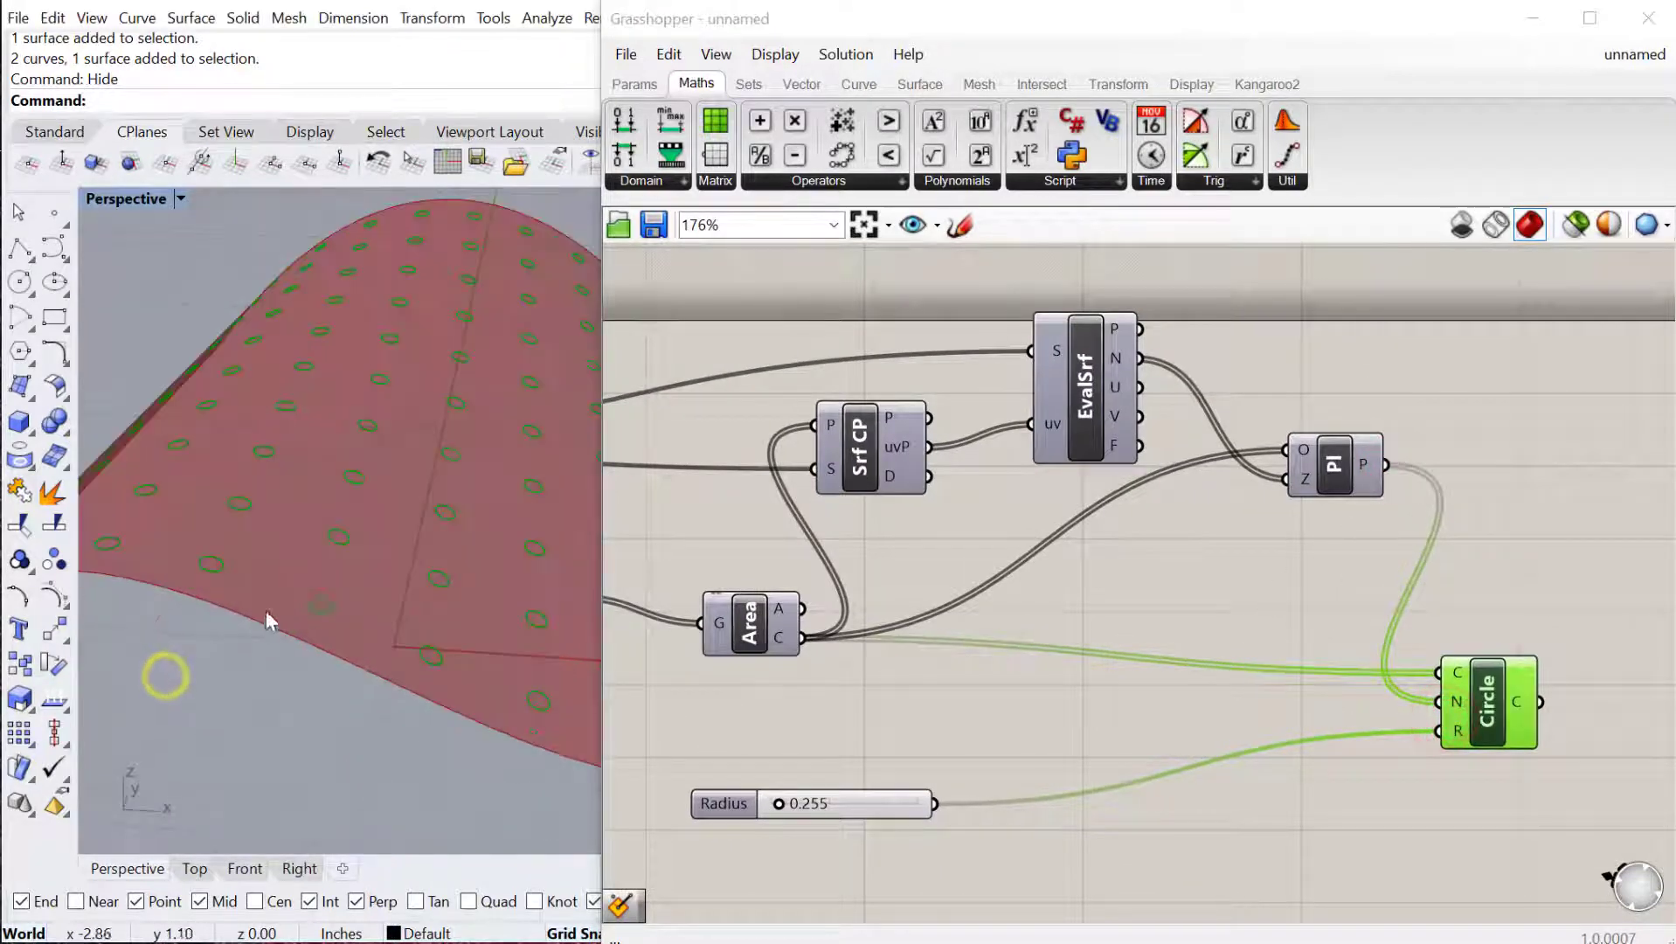
right_click_drag(290, 561, 414, 625)
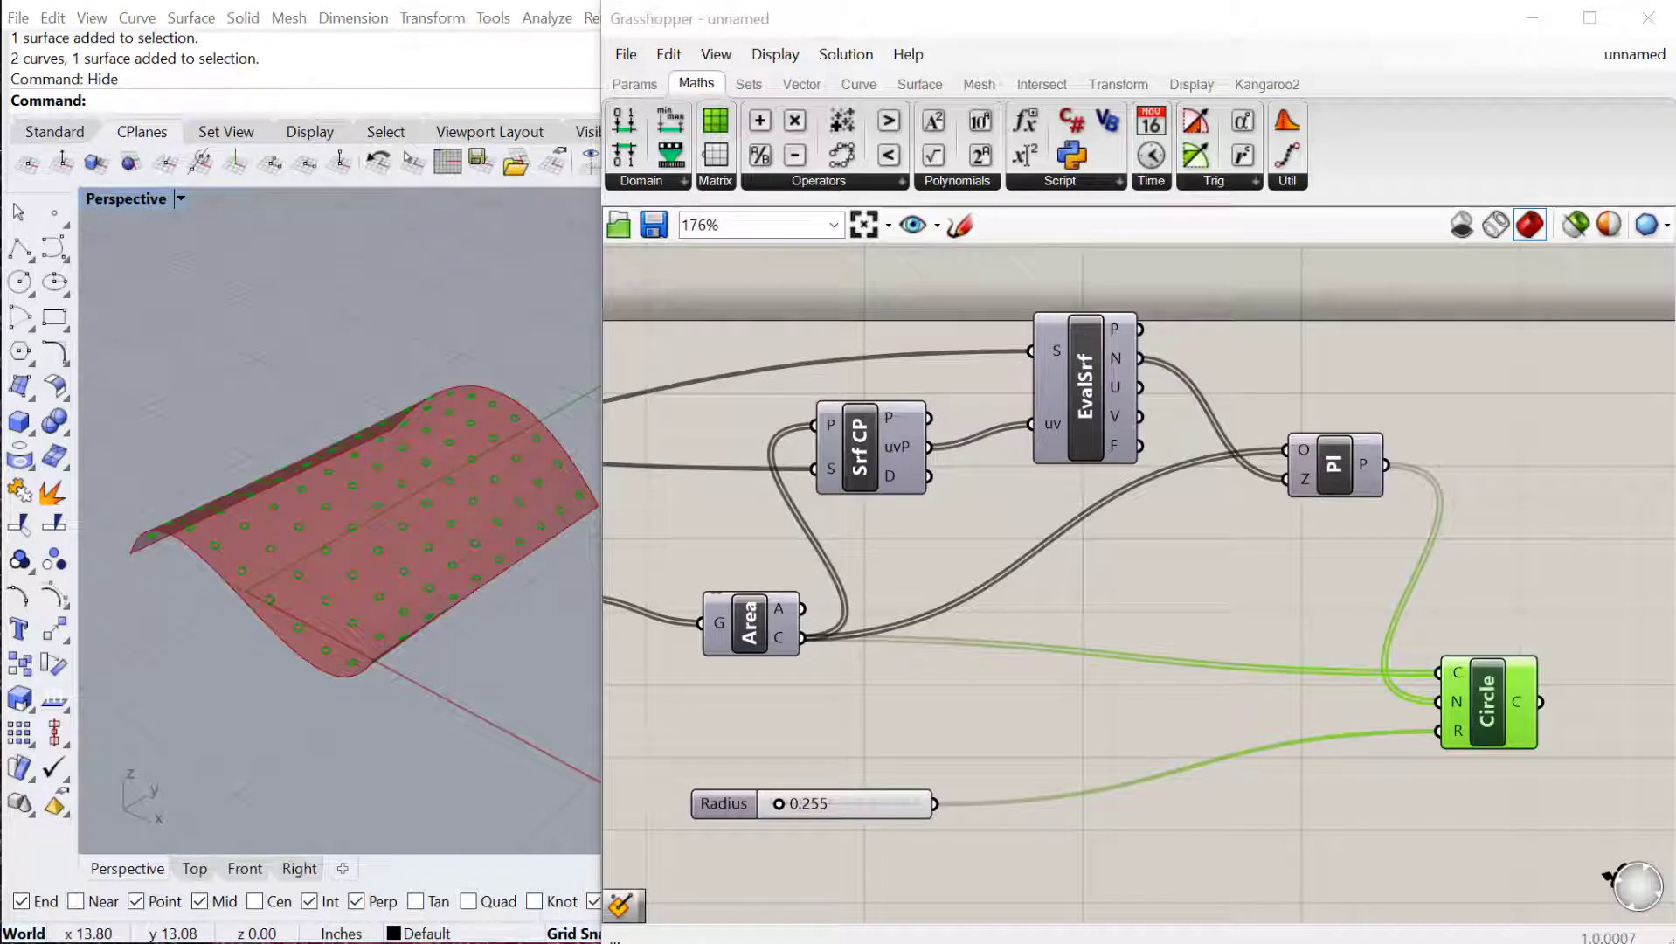
scroll(1027, 598, "down", 2)
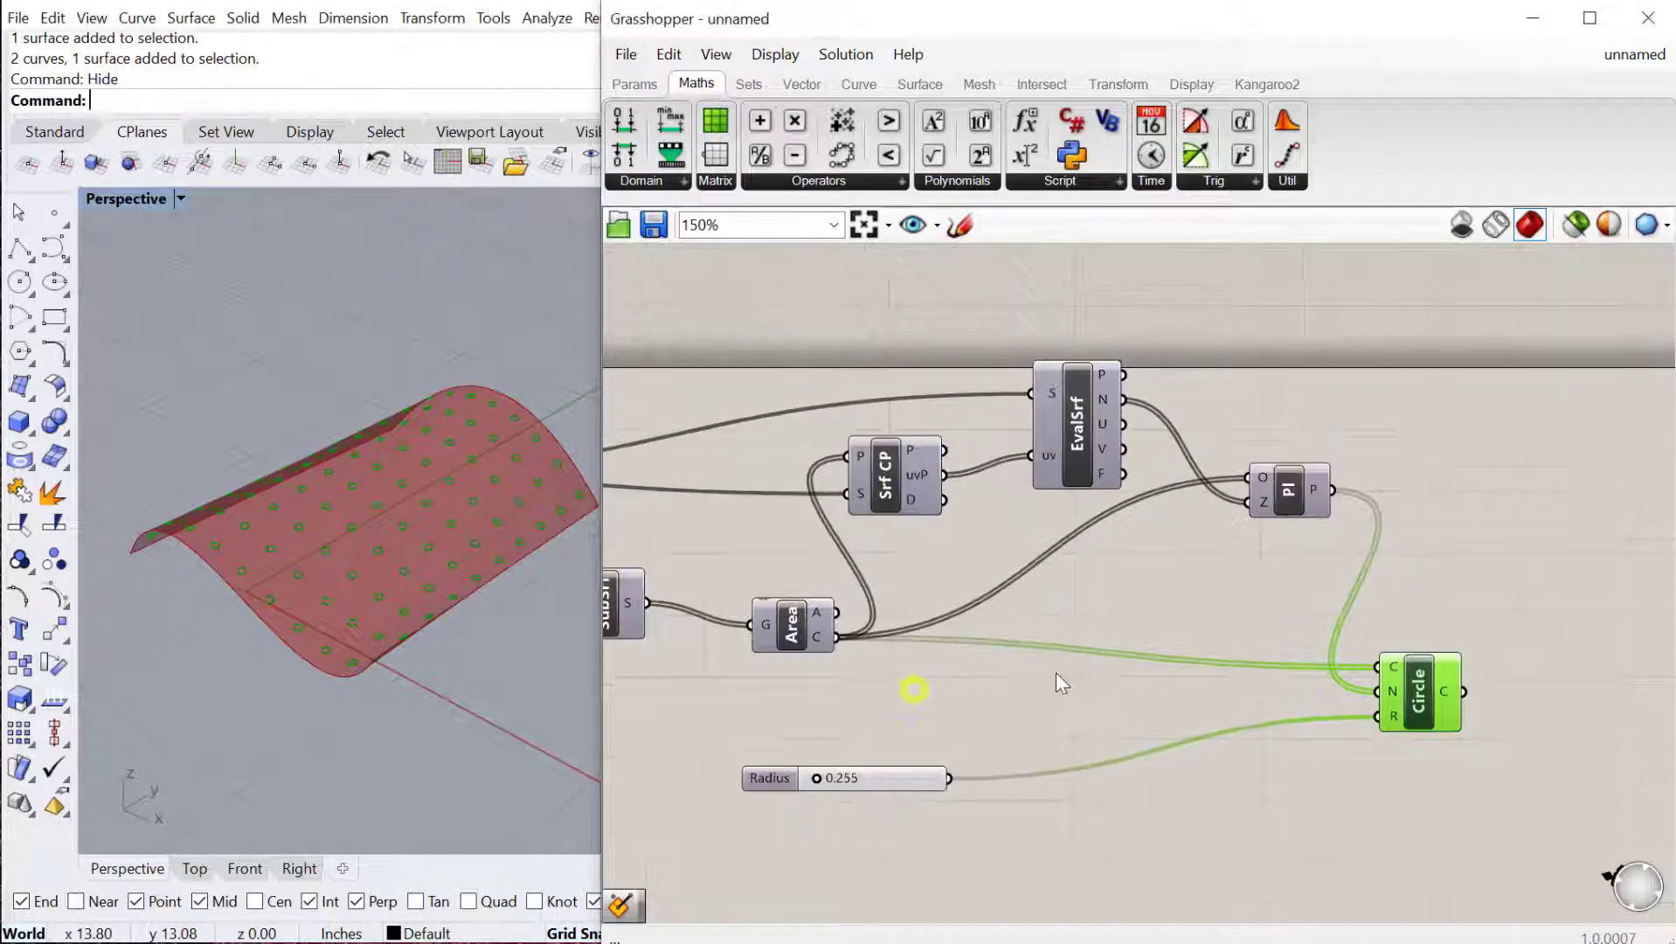
right_click_drag(344, 573, 378, 614)
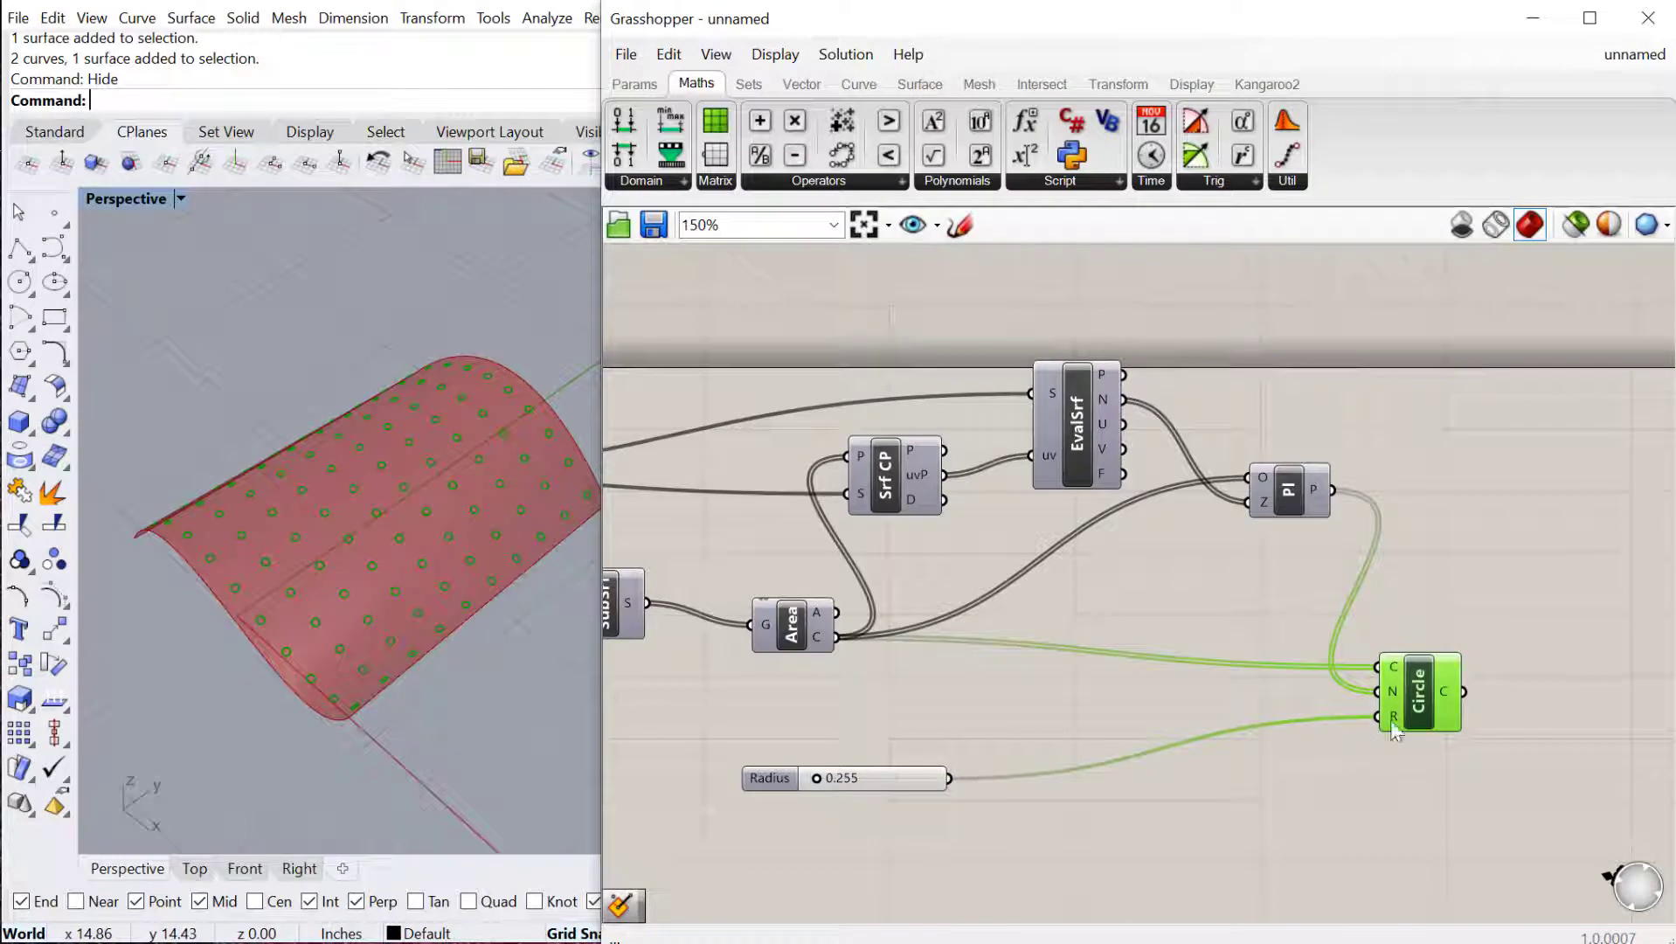
Move the Radius slider closer to the Circle component's radius input.
mouse_move(1391, 721)
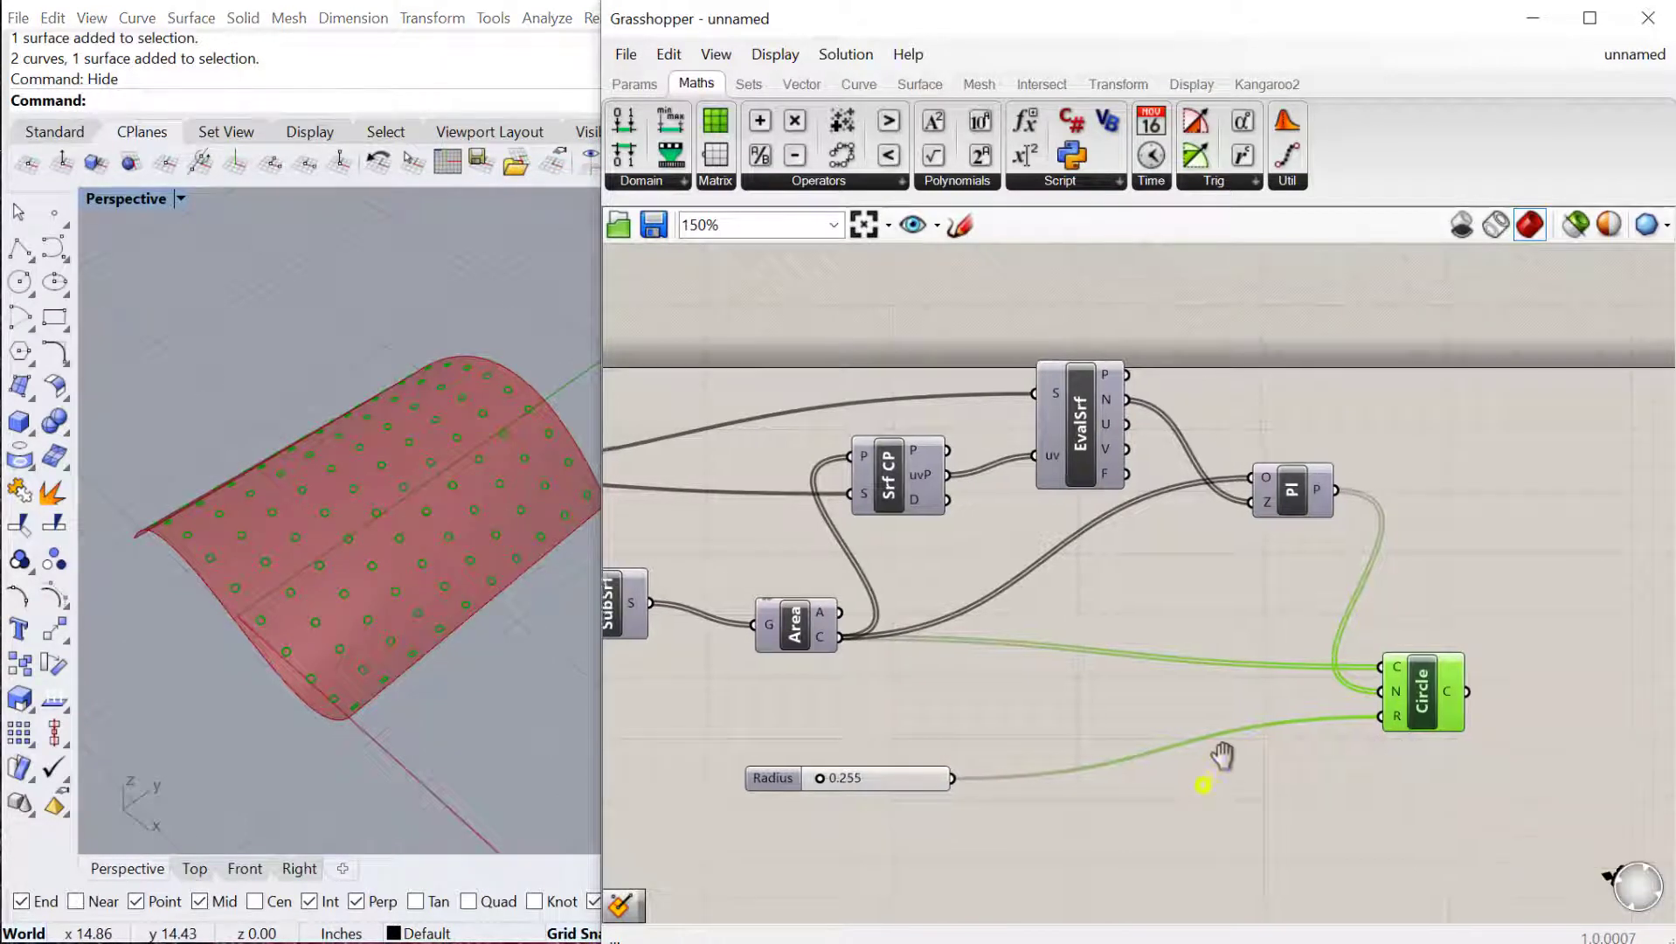
right_click_drag(1203, 784, 1223, 758)
scroll(1224, 758, "down", 2)
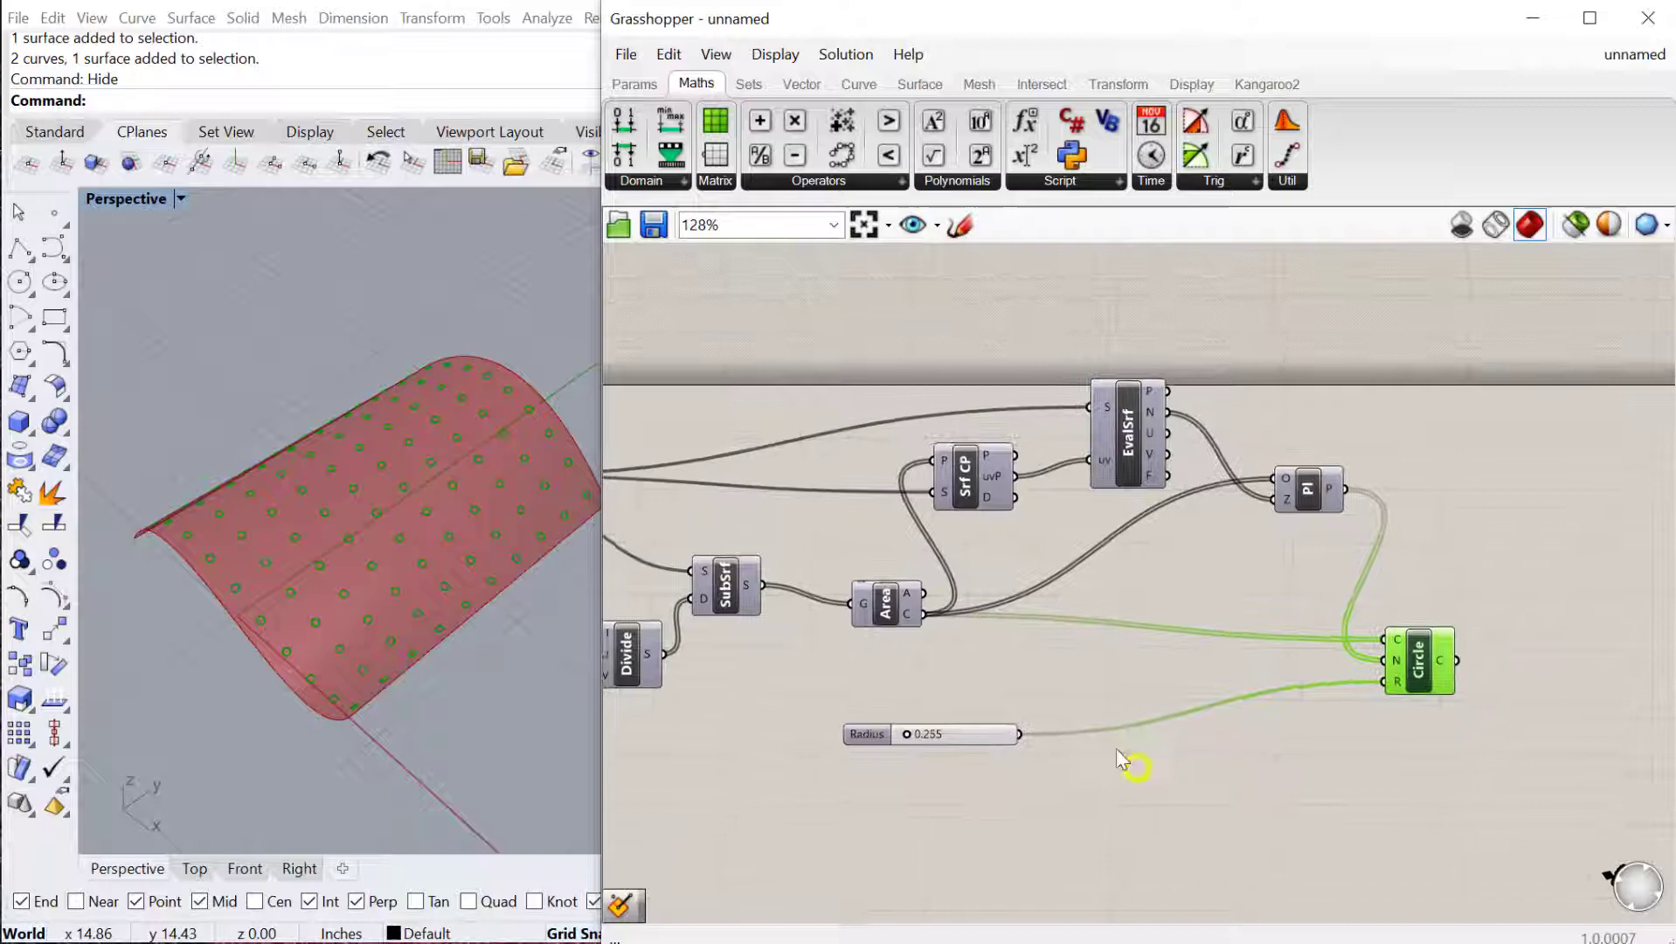
left_click(867, 734)
left_click_drag(867, 732, 1038, 767)
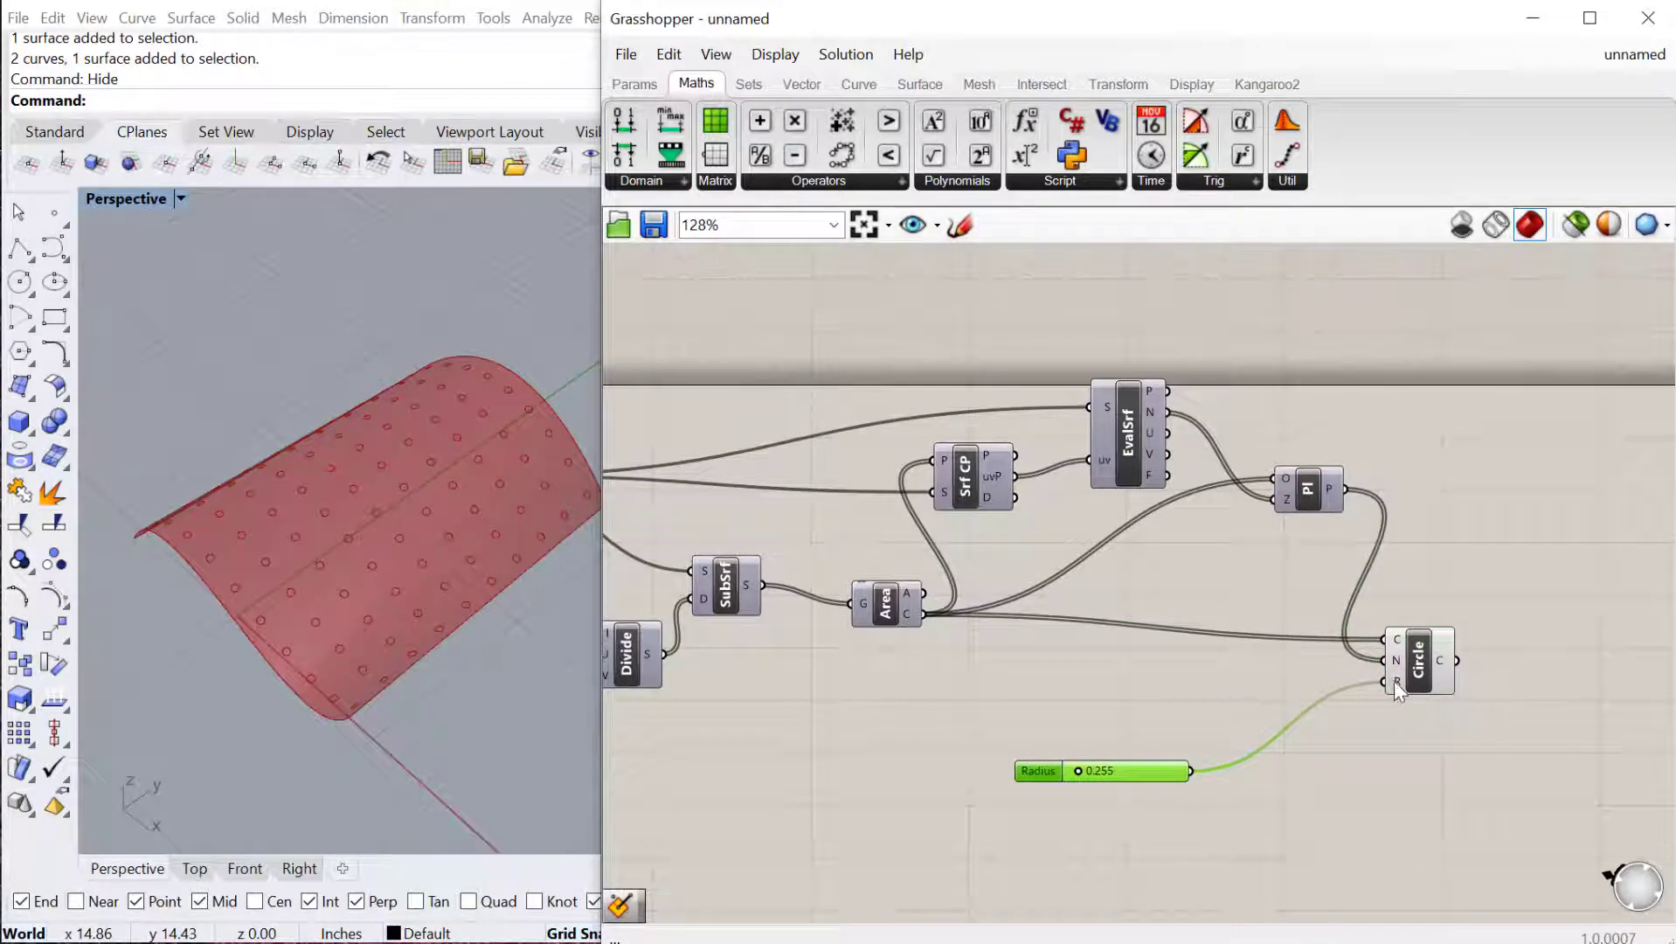
mouse_move(1393, 681)
Add a Random component beside the Radius slider, below the Area component.
right_click_drag(988, 748, 1125, 697)
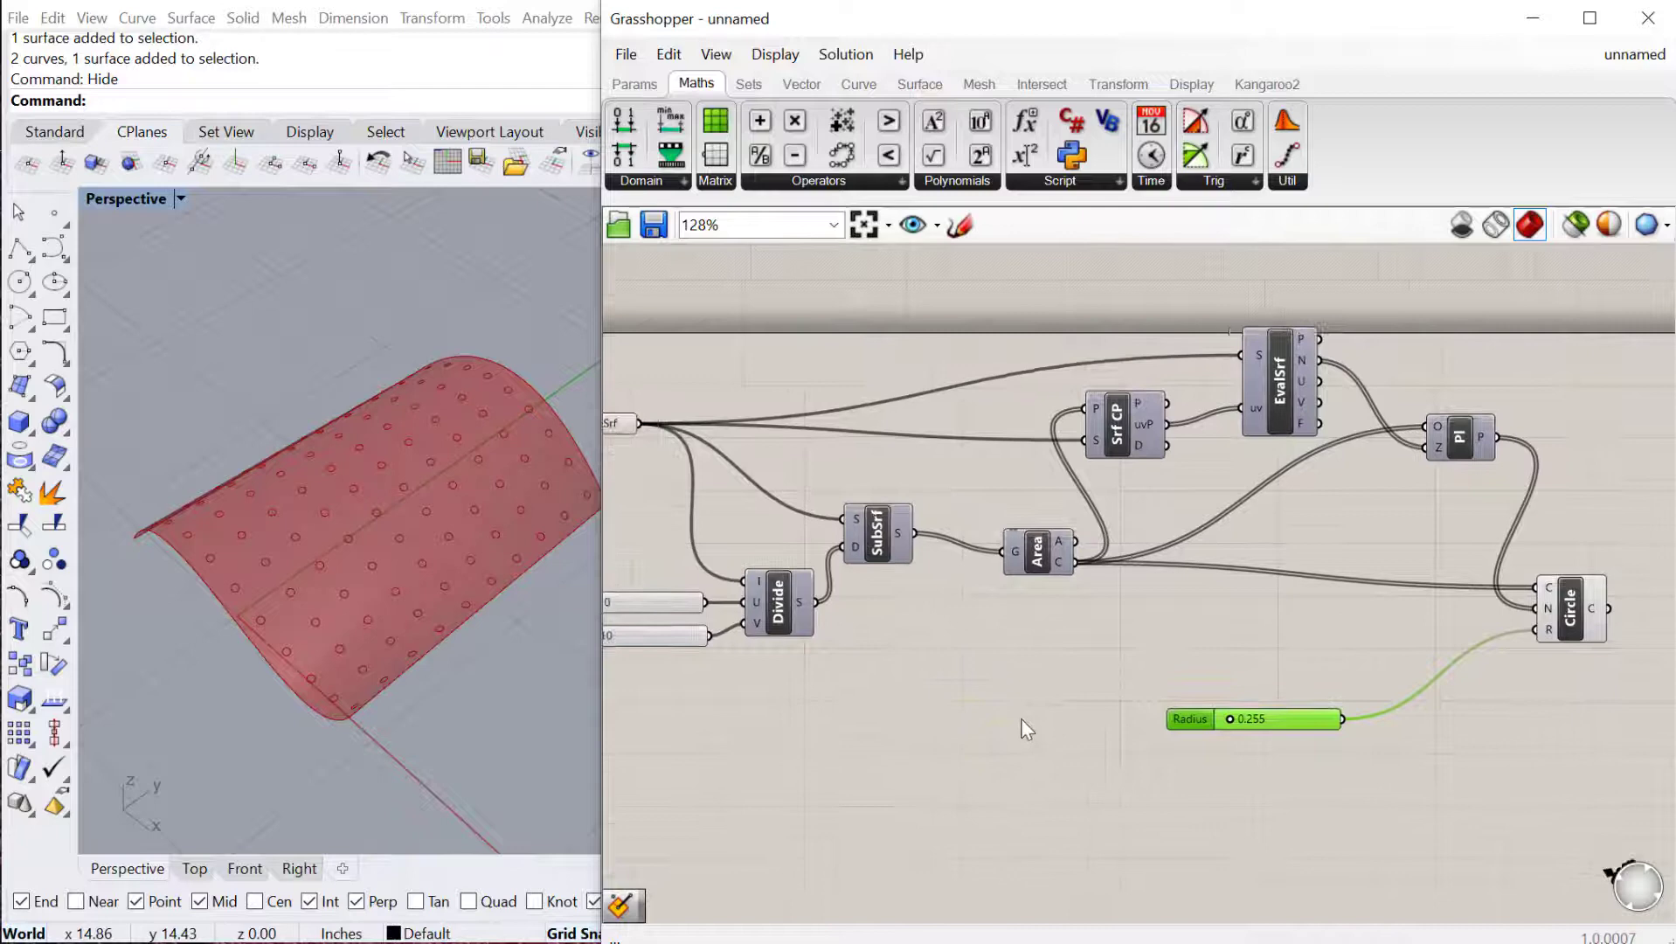
double_click(1021, 720)
type("random")
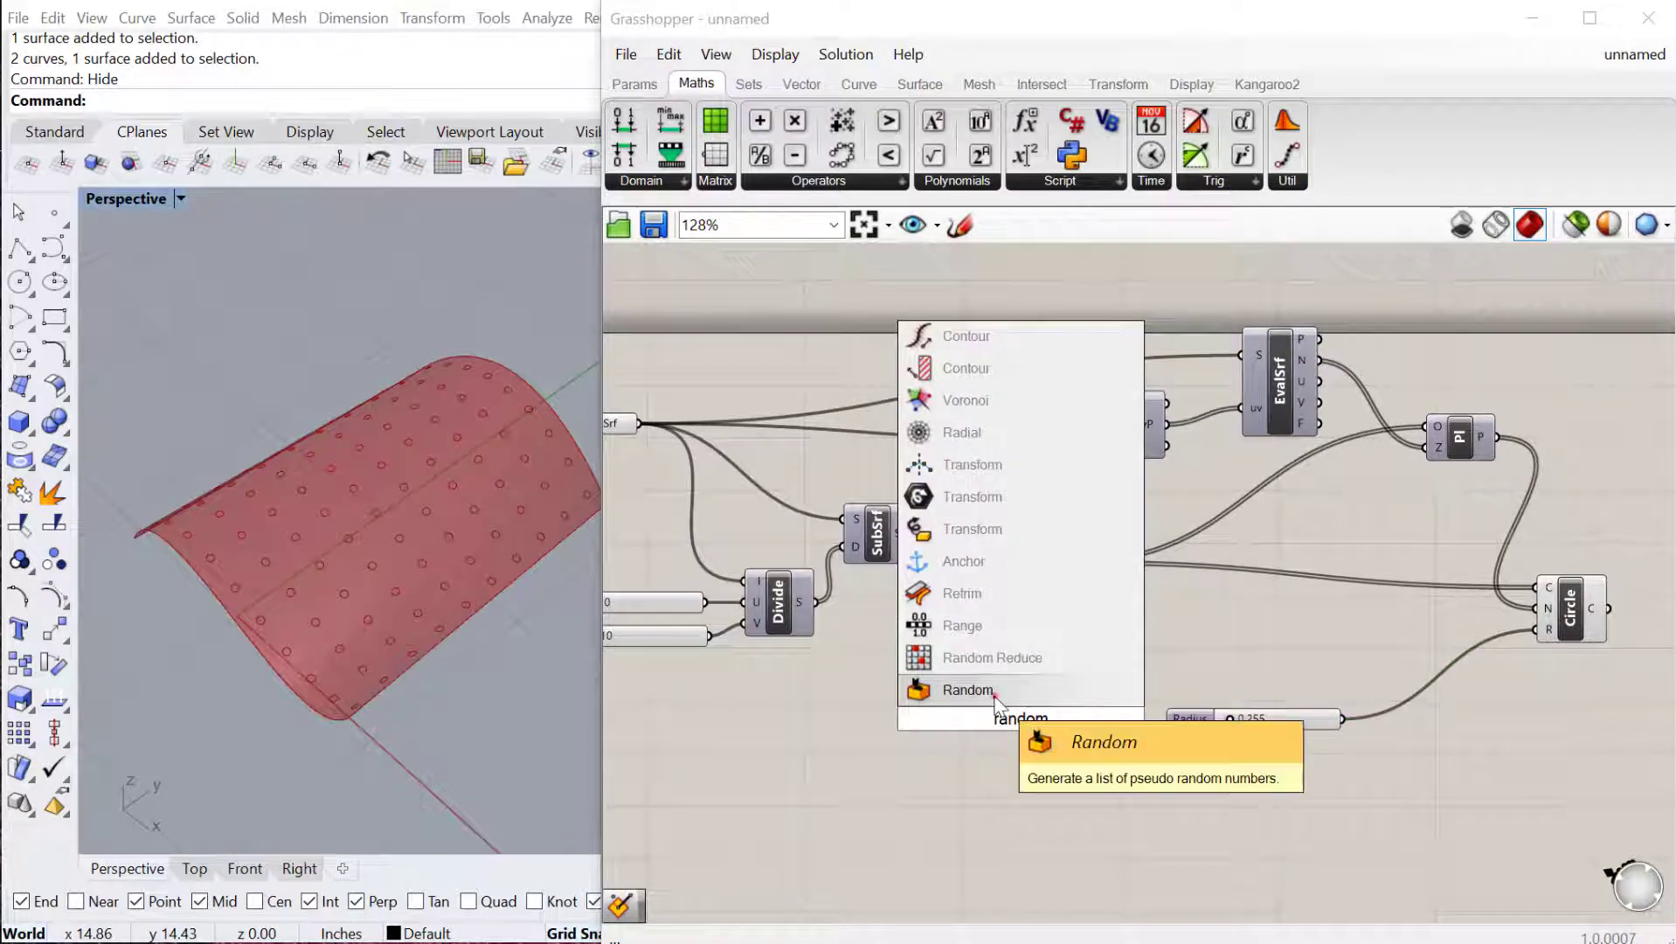
key("Return")
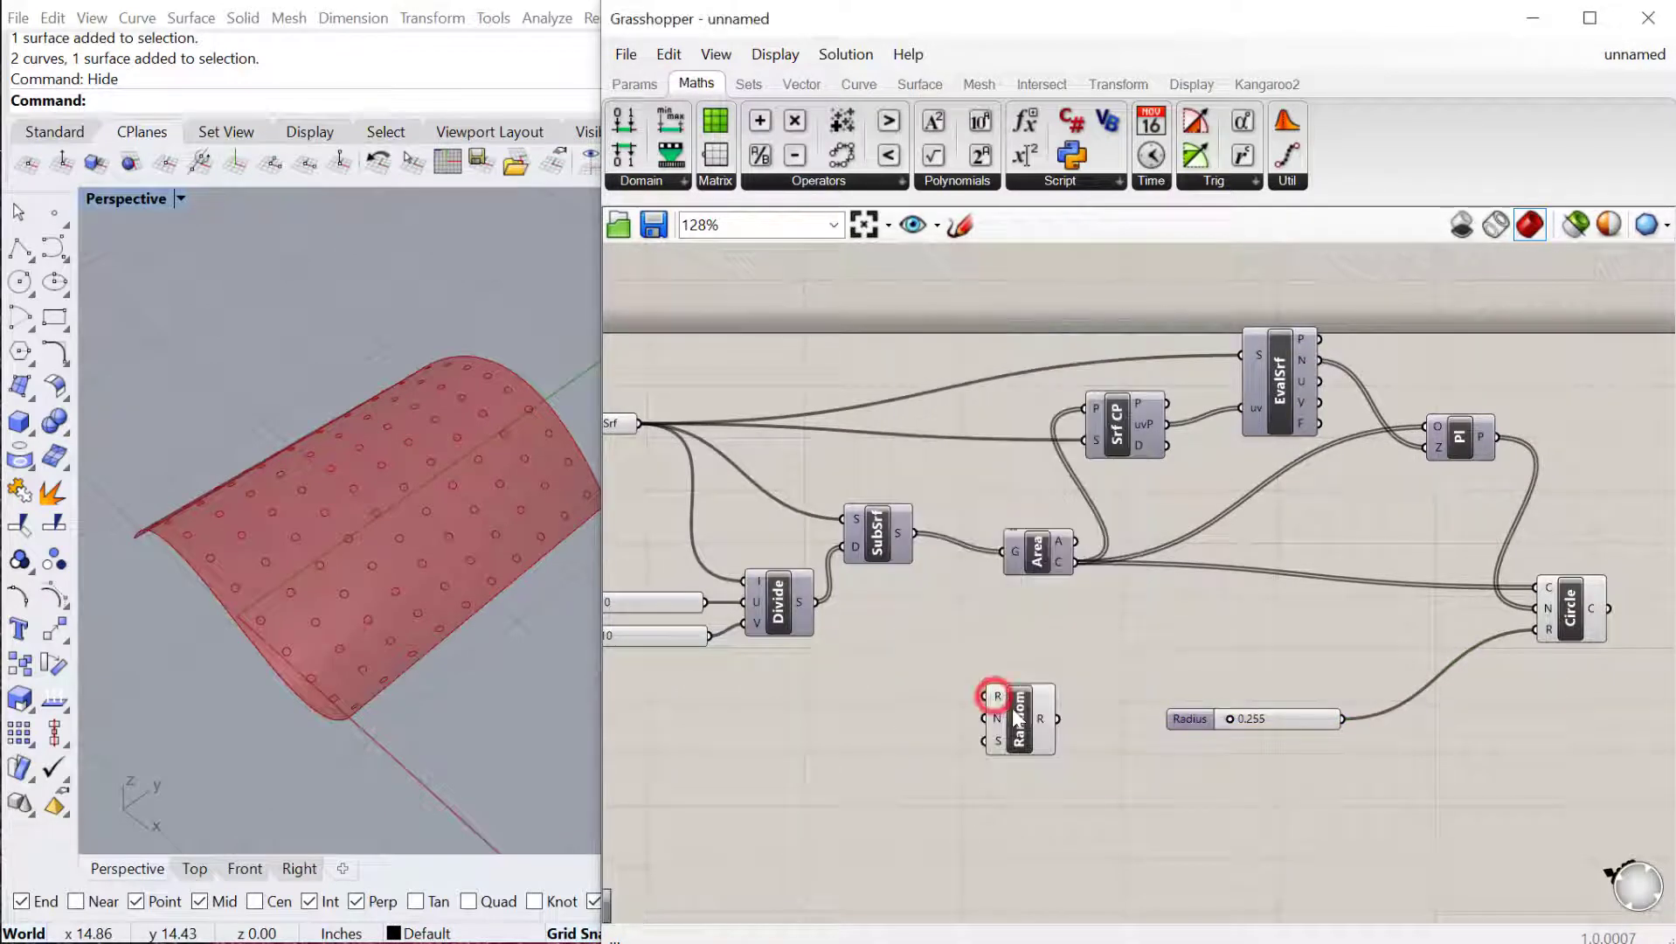
left_click_drag(1014, 712, 1079, 740)
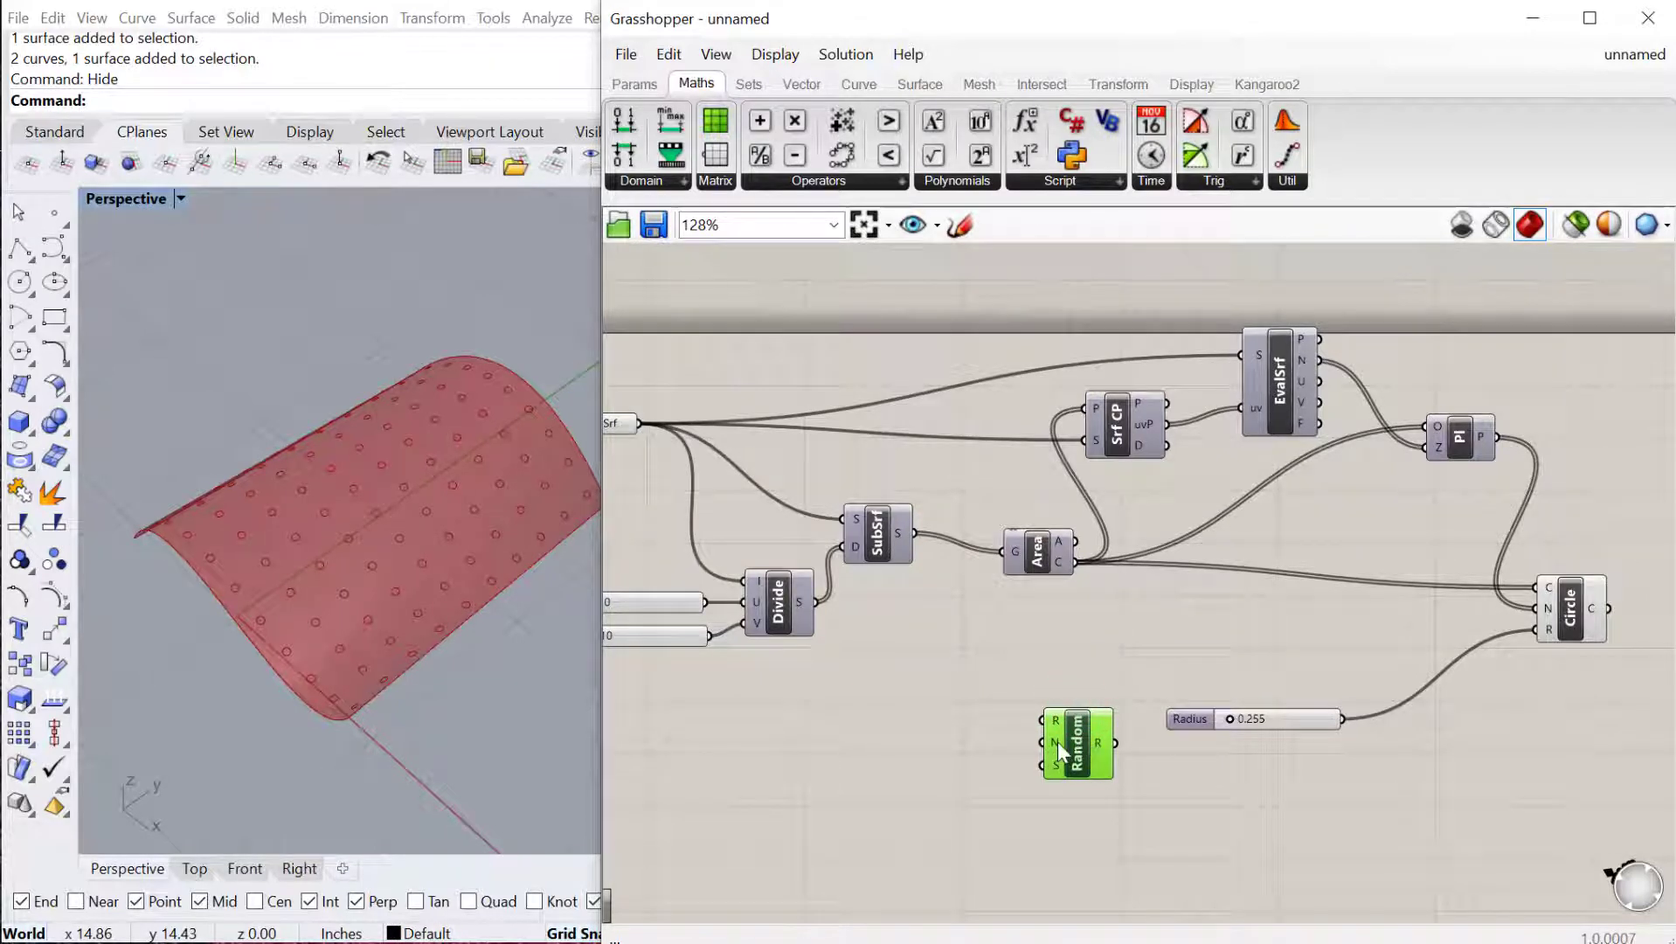
Add a Multiplication component, connect the U Count and V Count sliders to its A and B inputs, and set U Count to 17.
right_click_drag(841, 726, 878, 734)
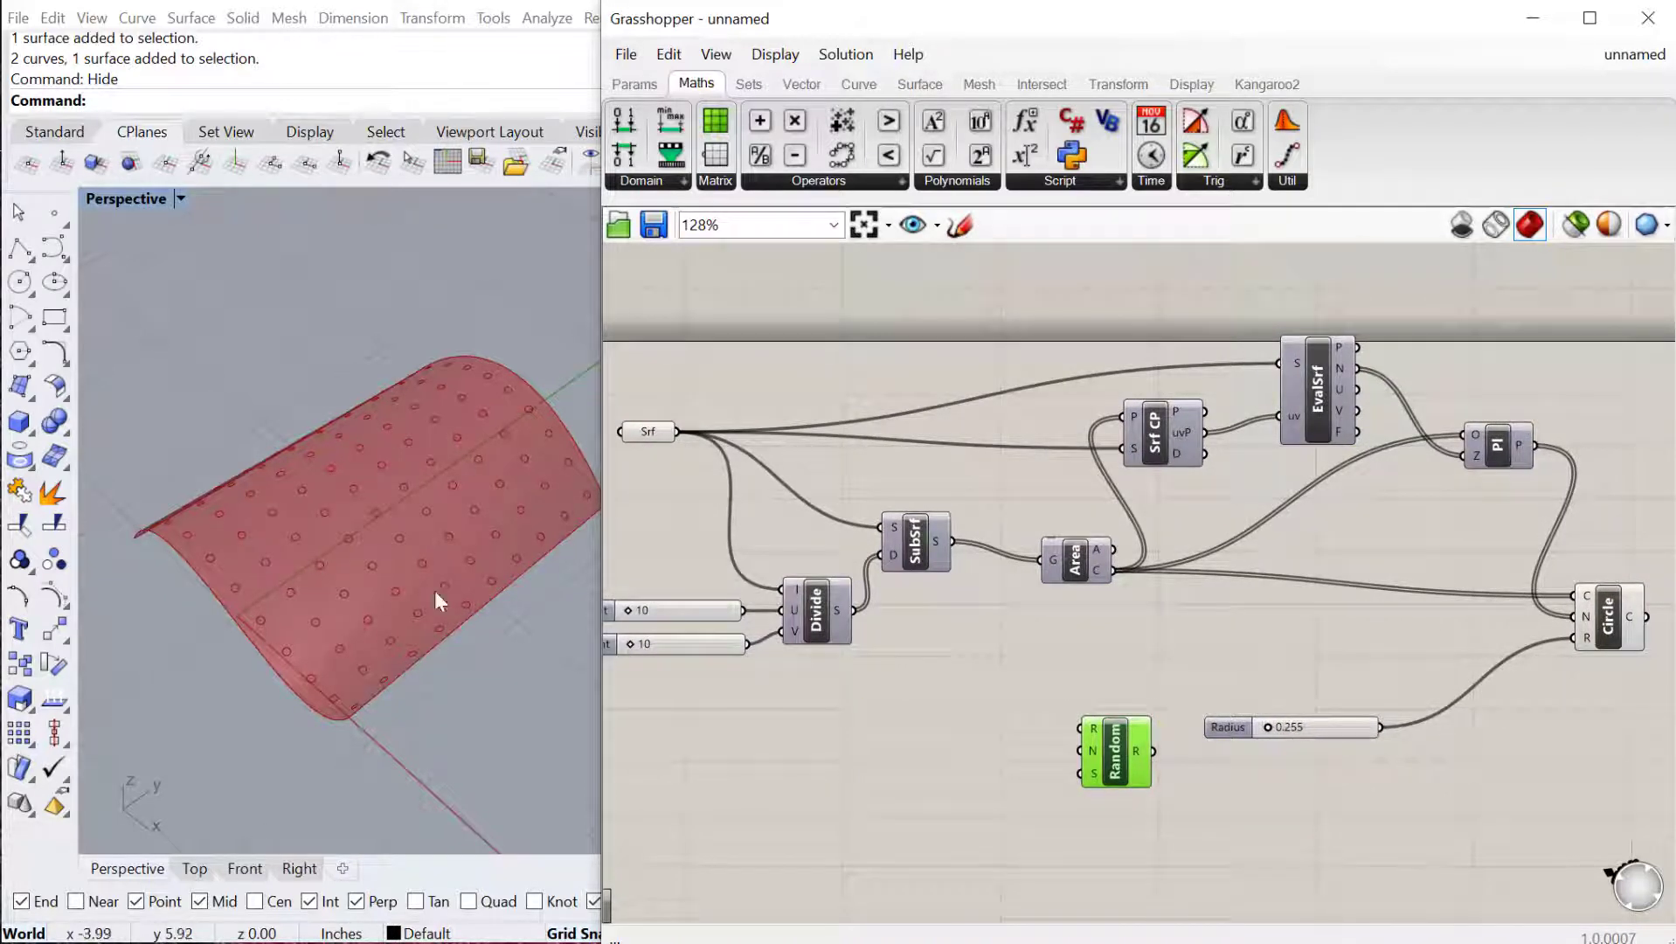
double_click(873, 705)
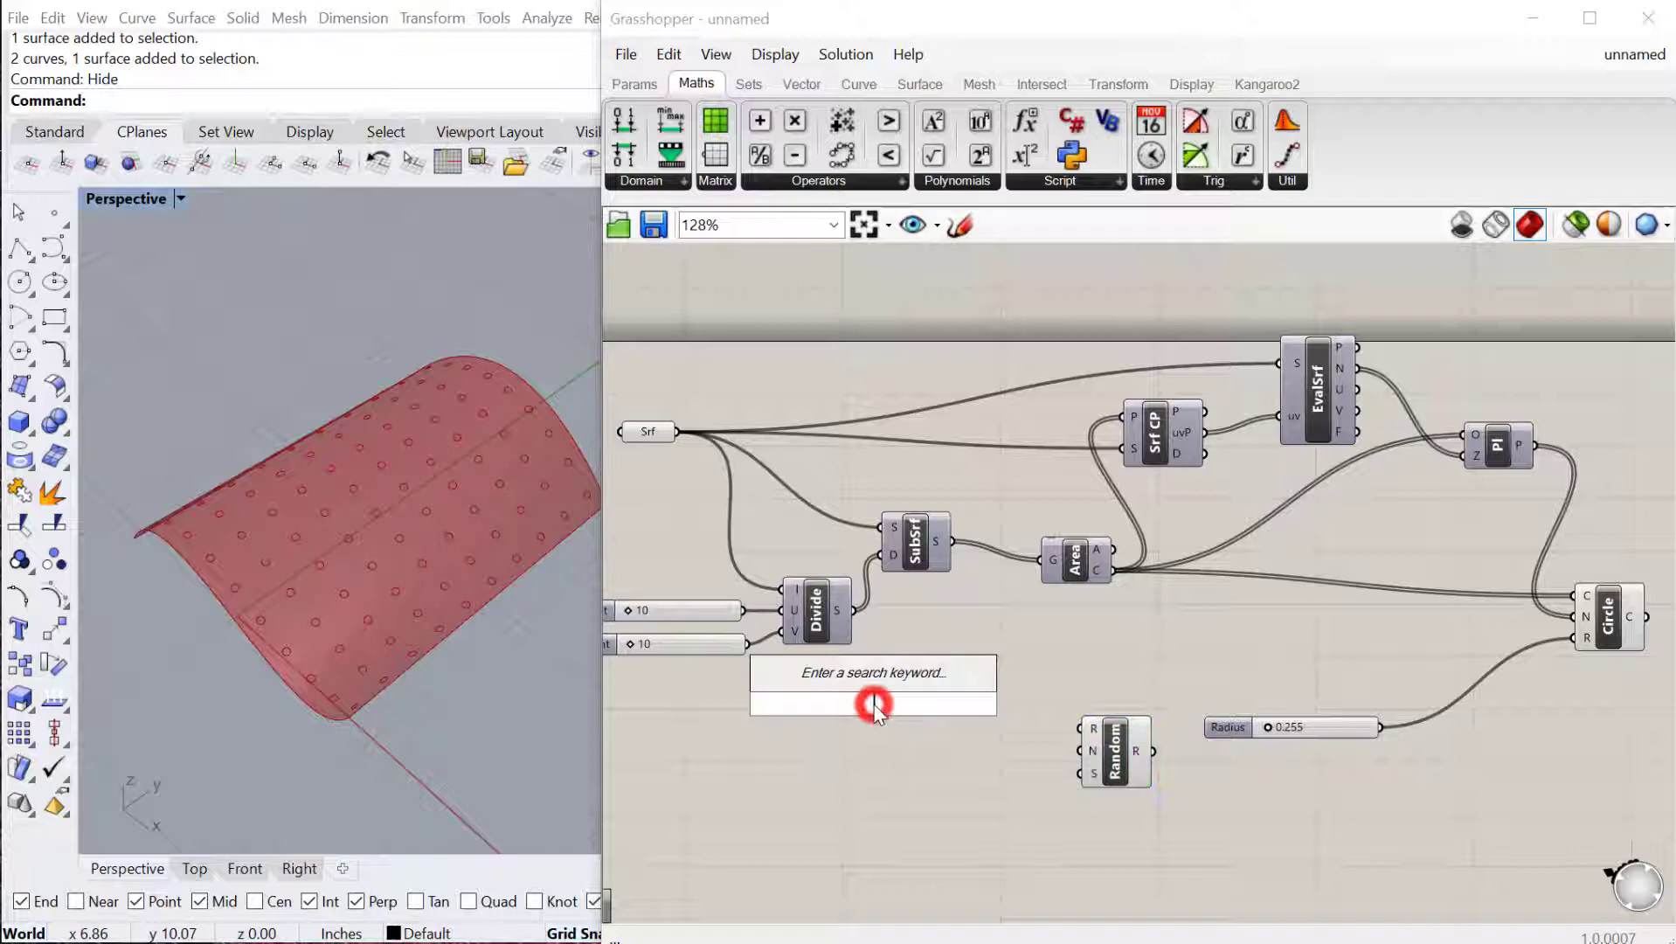
type("mult")
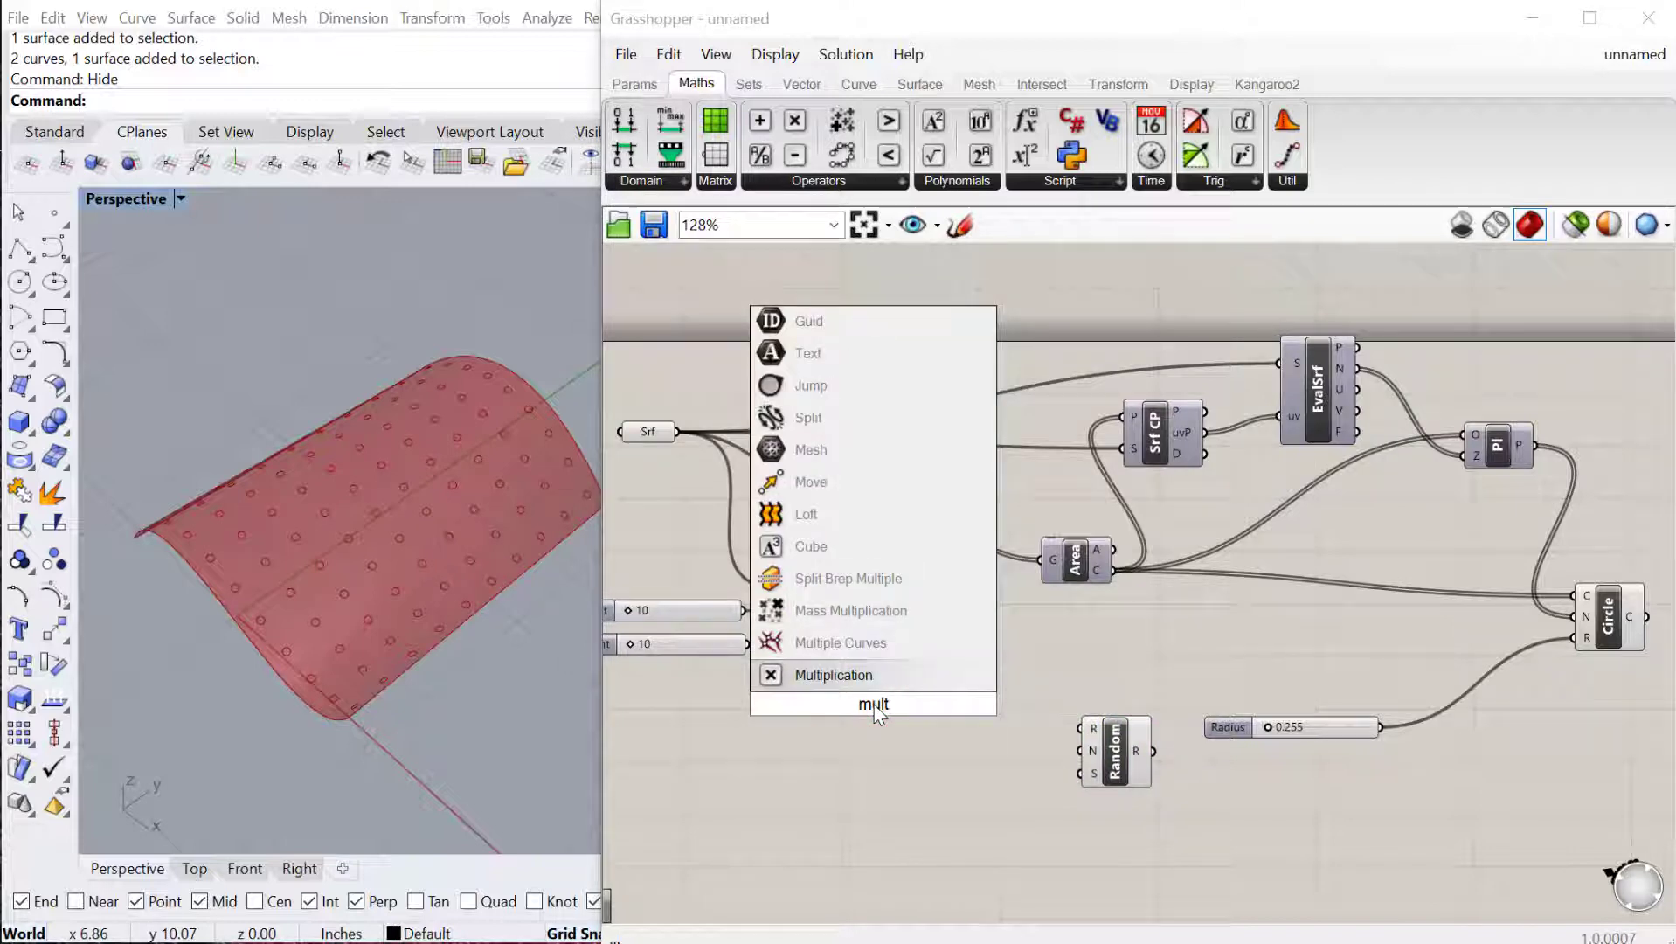
key("Return")
left_click_drag(743, 610, 904, 710)
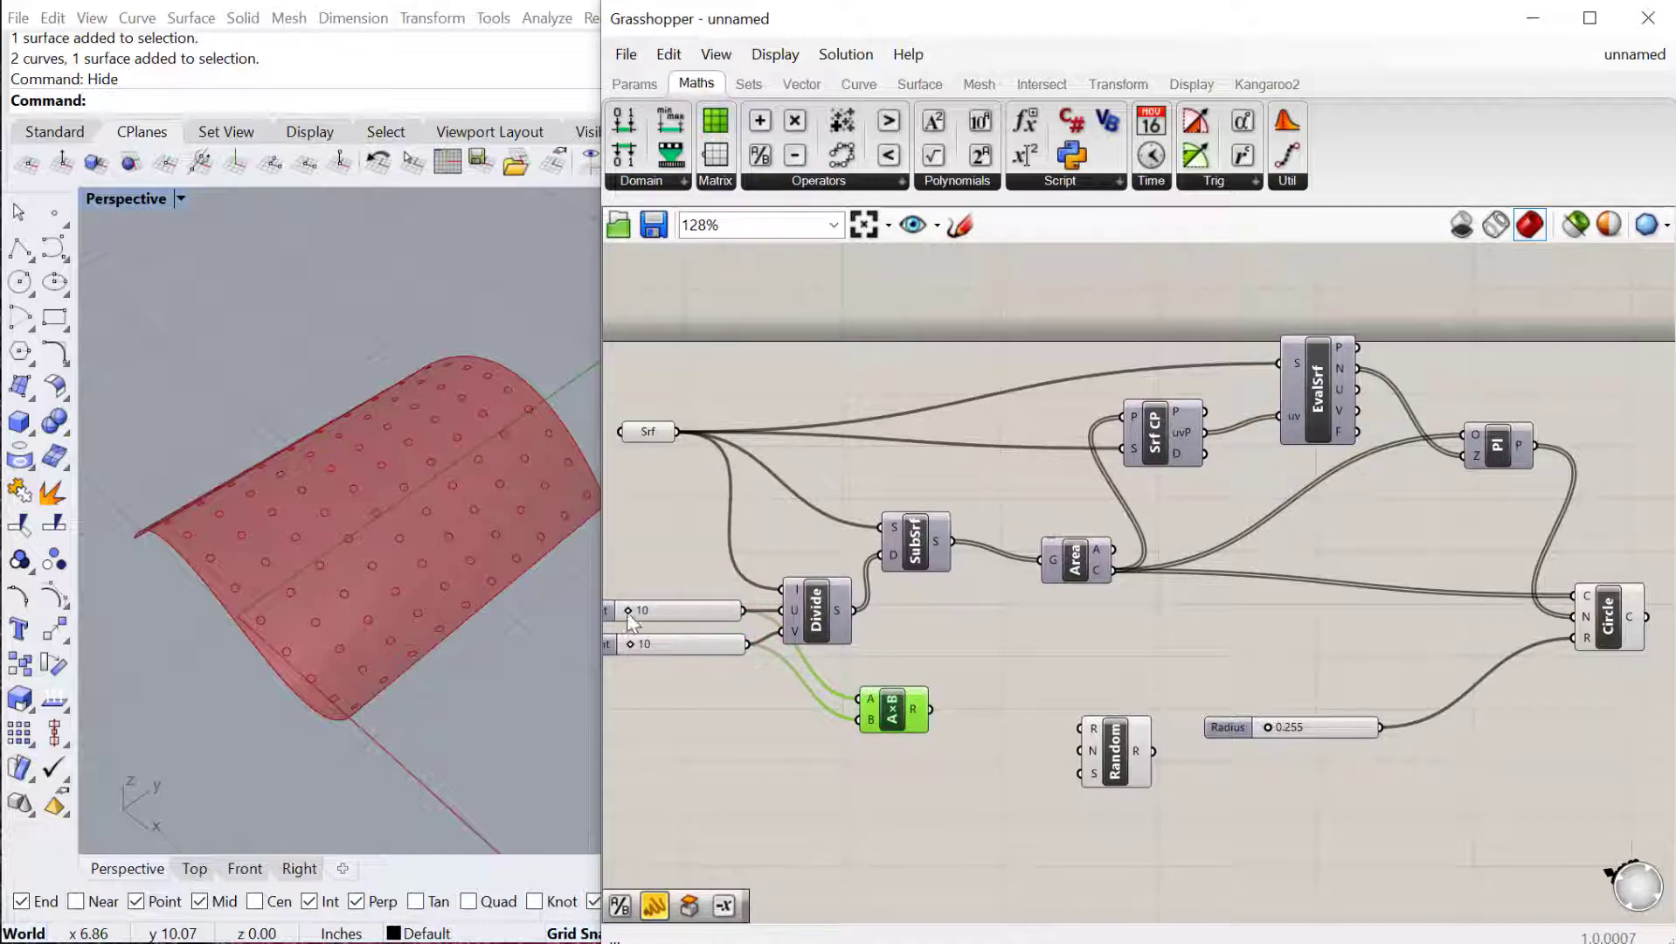
left_click_drag(631, 611, 635, 610)
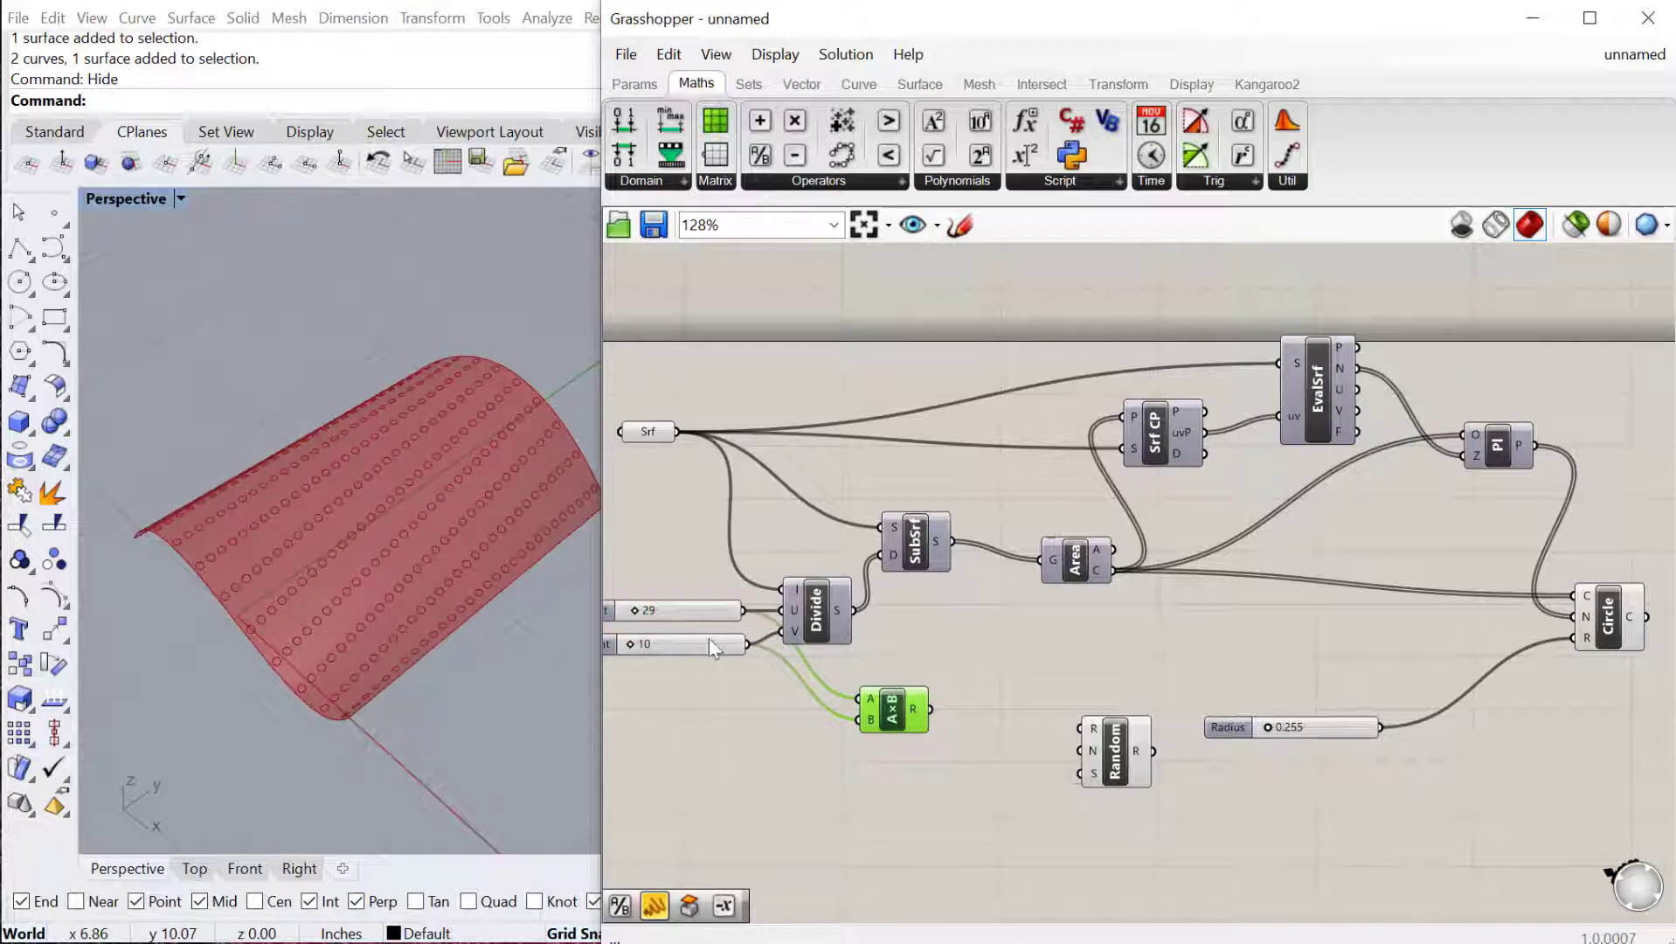
left_click_drag(634, 613, 630, 610)
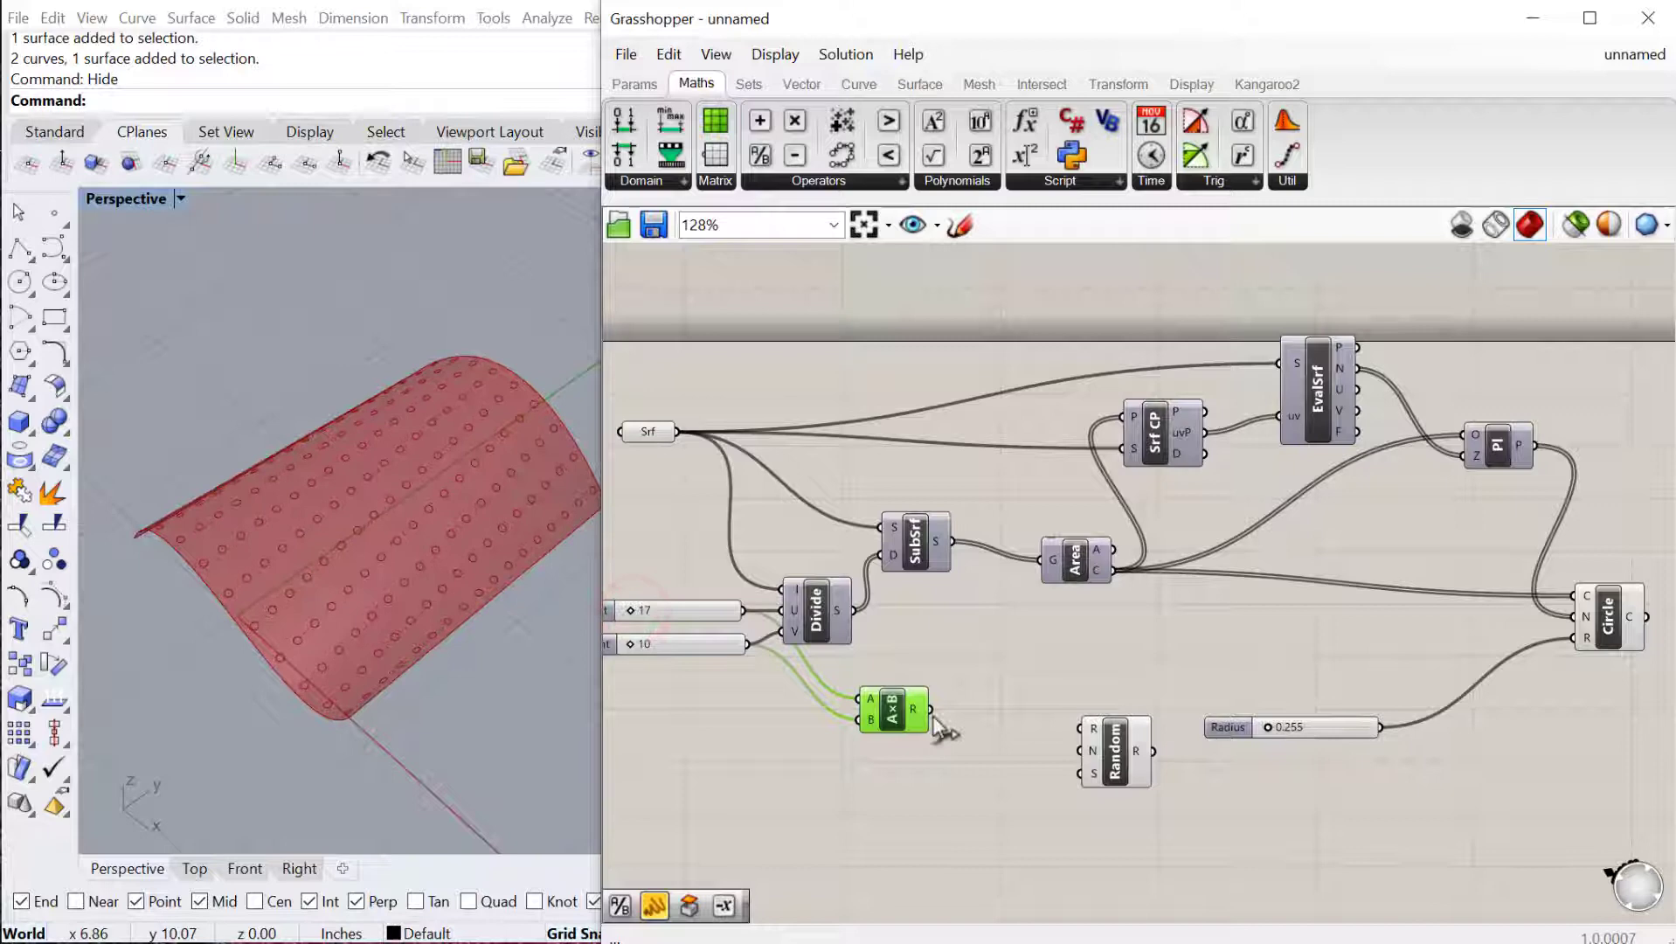
Connect the Multiplication result to Random's N input and move the Radius slider up, clear of the Random component.
left_click_drag(929, 709, 1081, 753)
left_click_drag(907, 719, 951, 731)
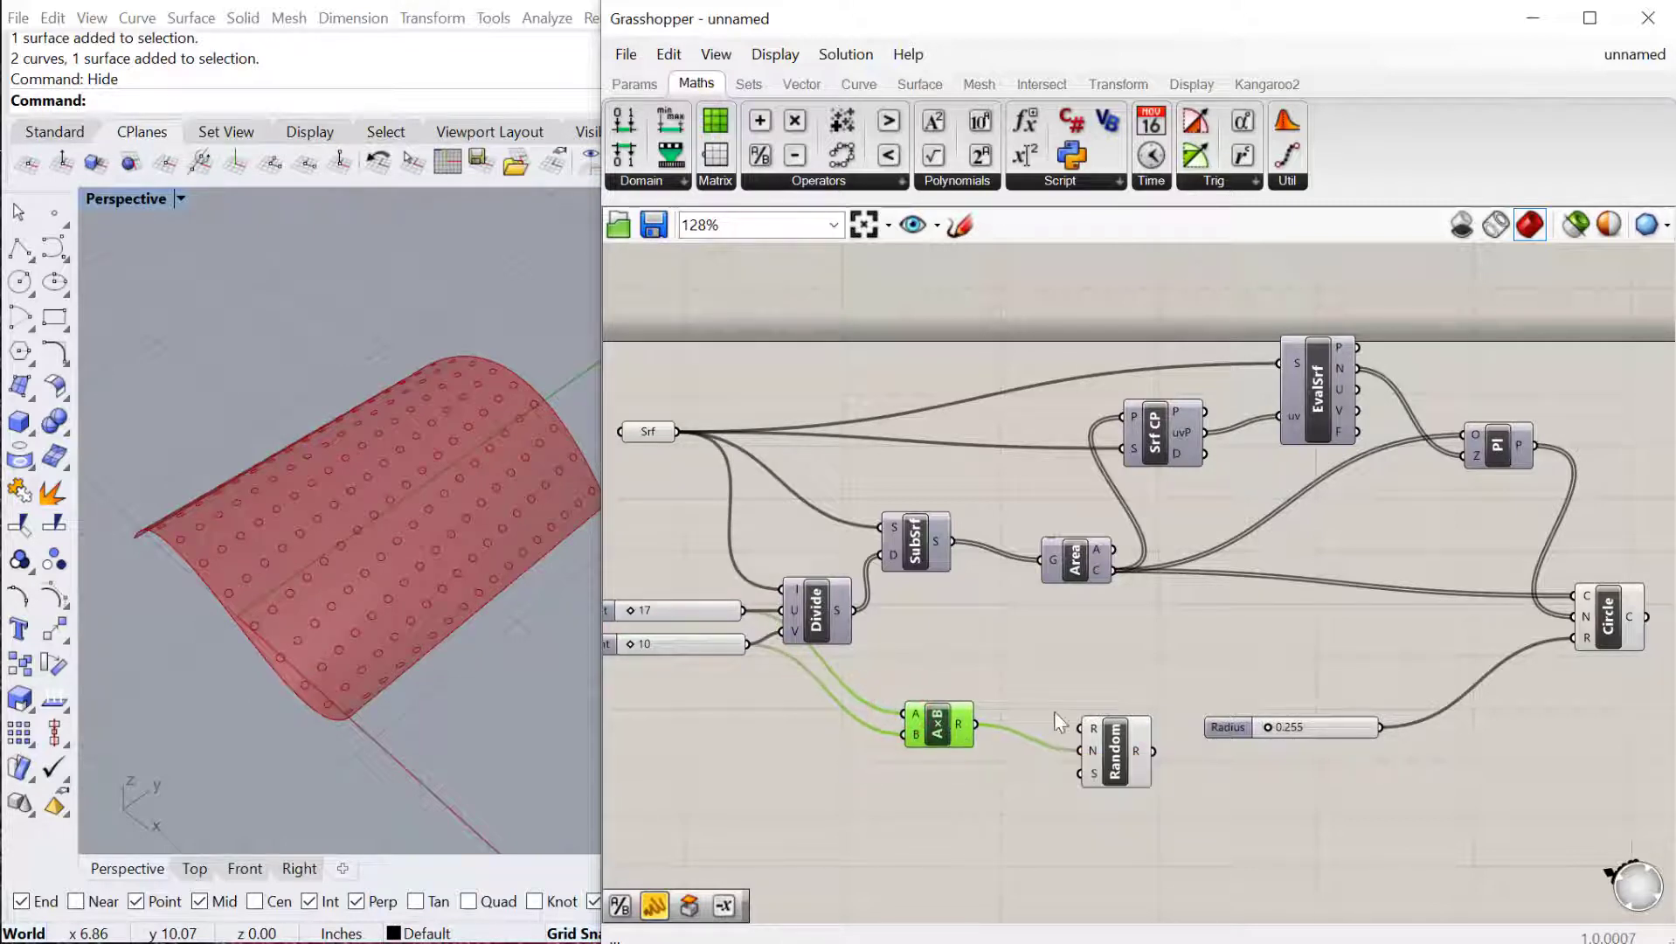
left_click_drag(1245, 738, 1198, 660)
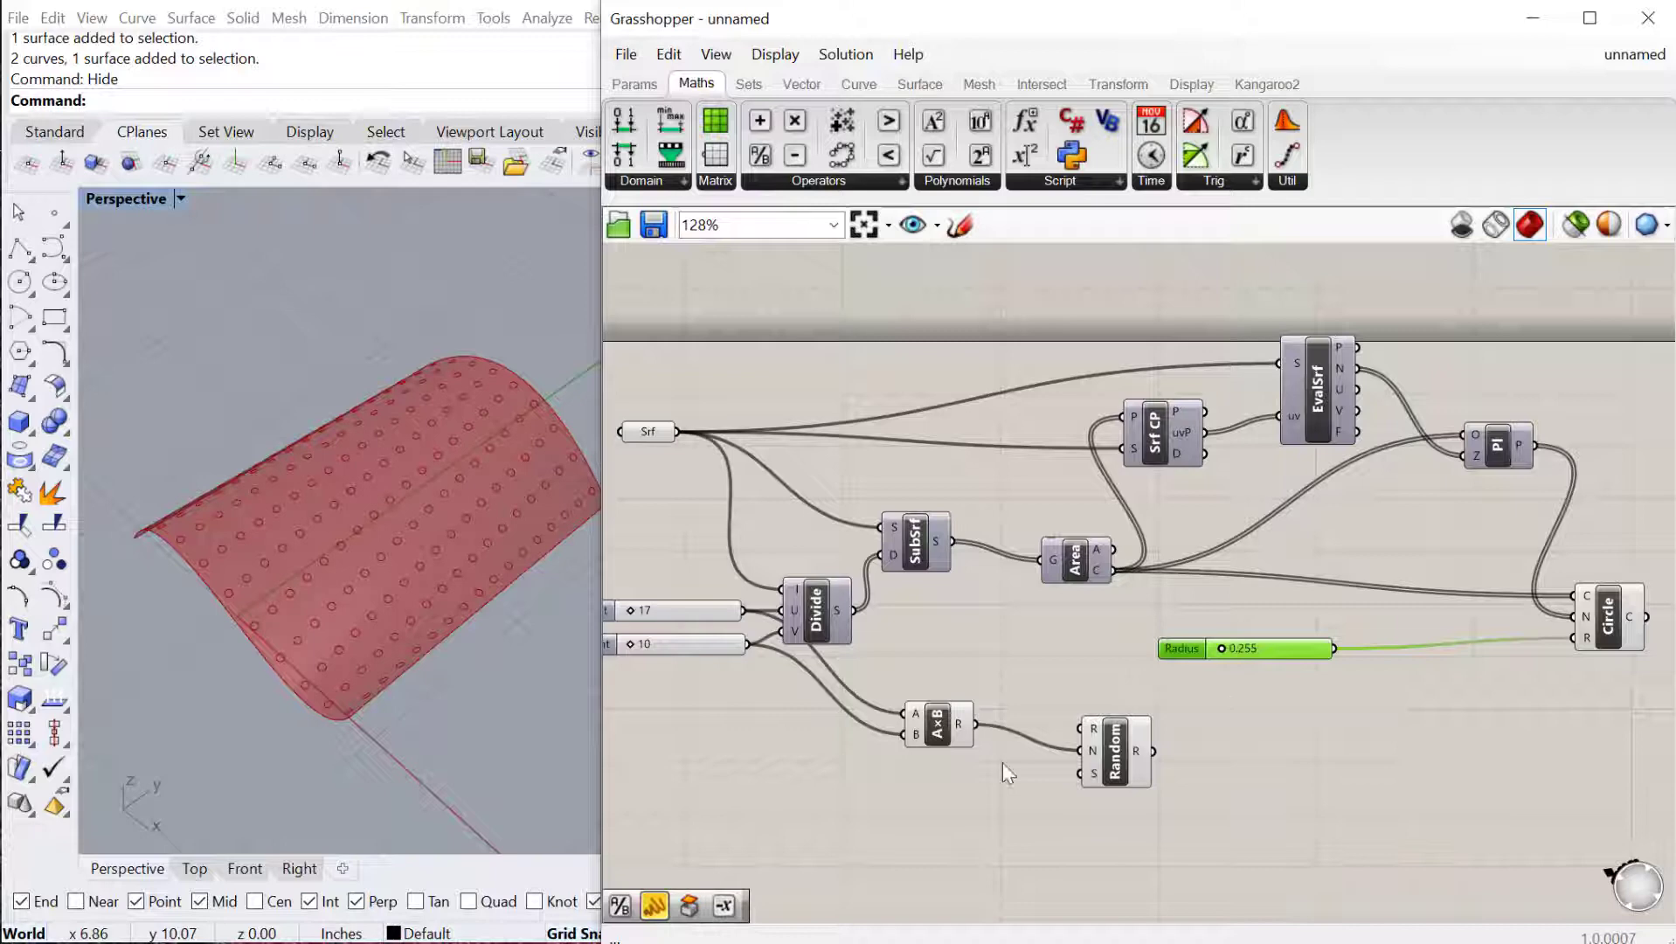
Add a Construct Domain component below the Multiplication component.
double_click(894, 778)
type("cons")
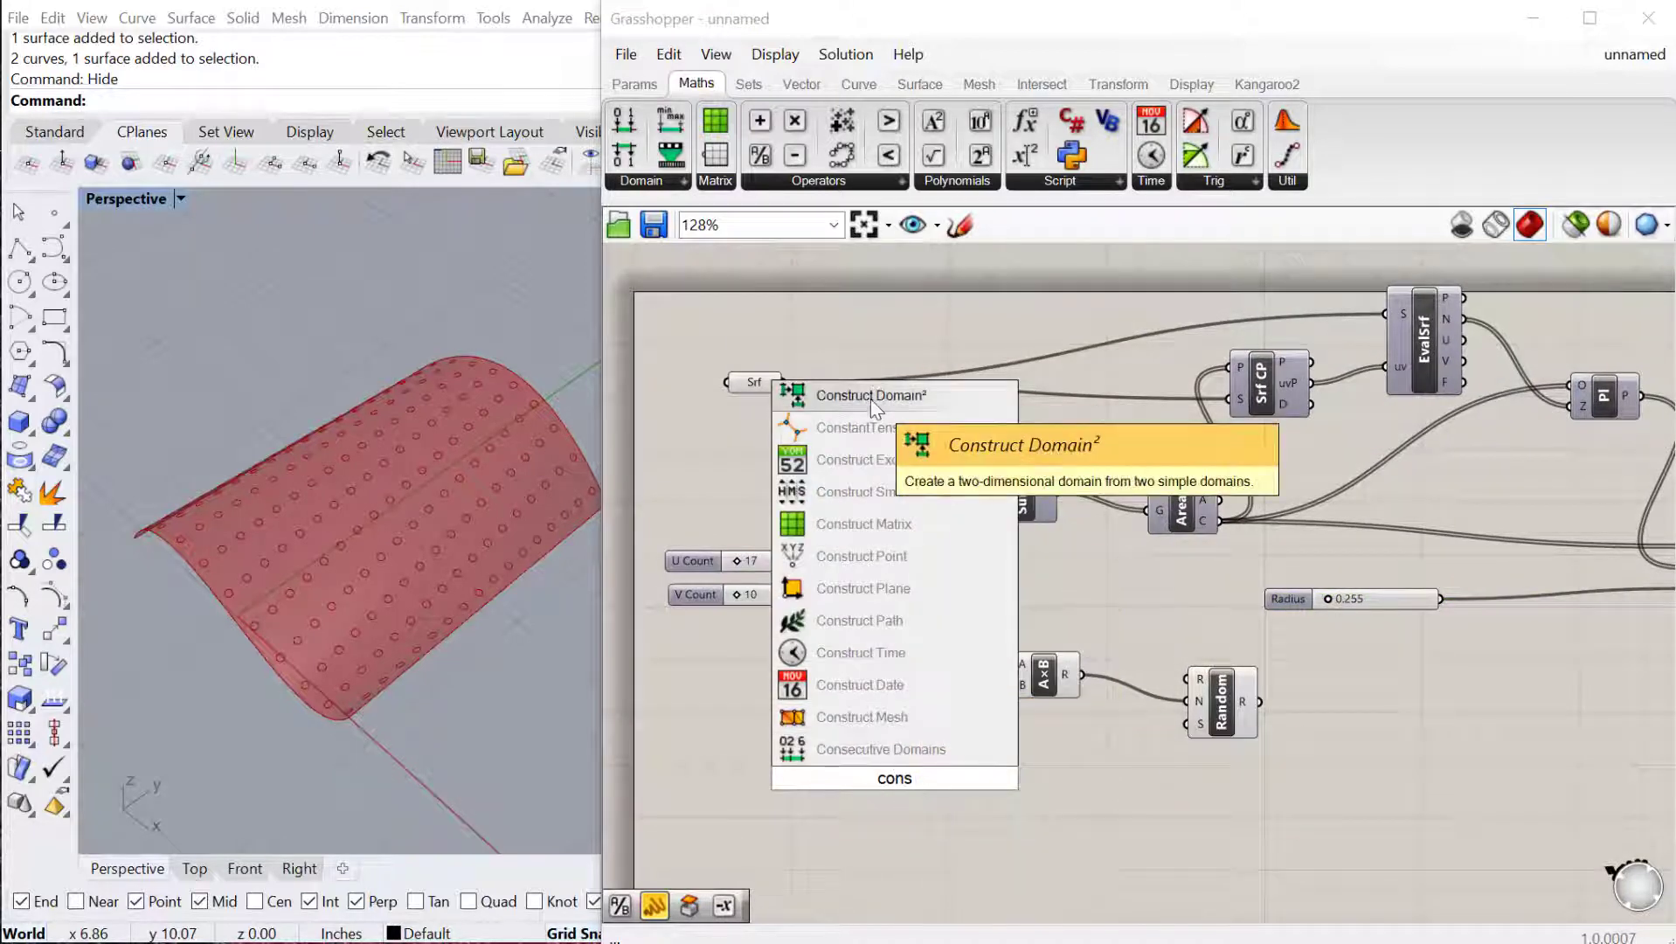
left_click(678, 180)
left_click(669, 229)
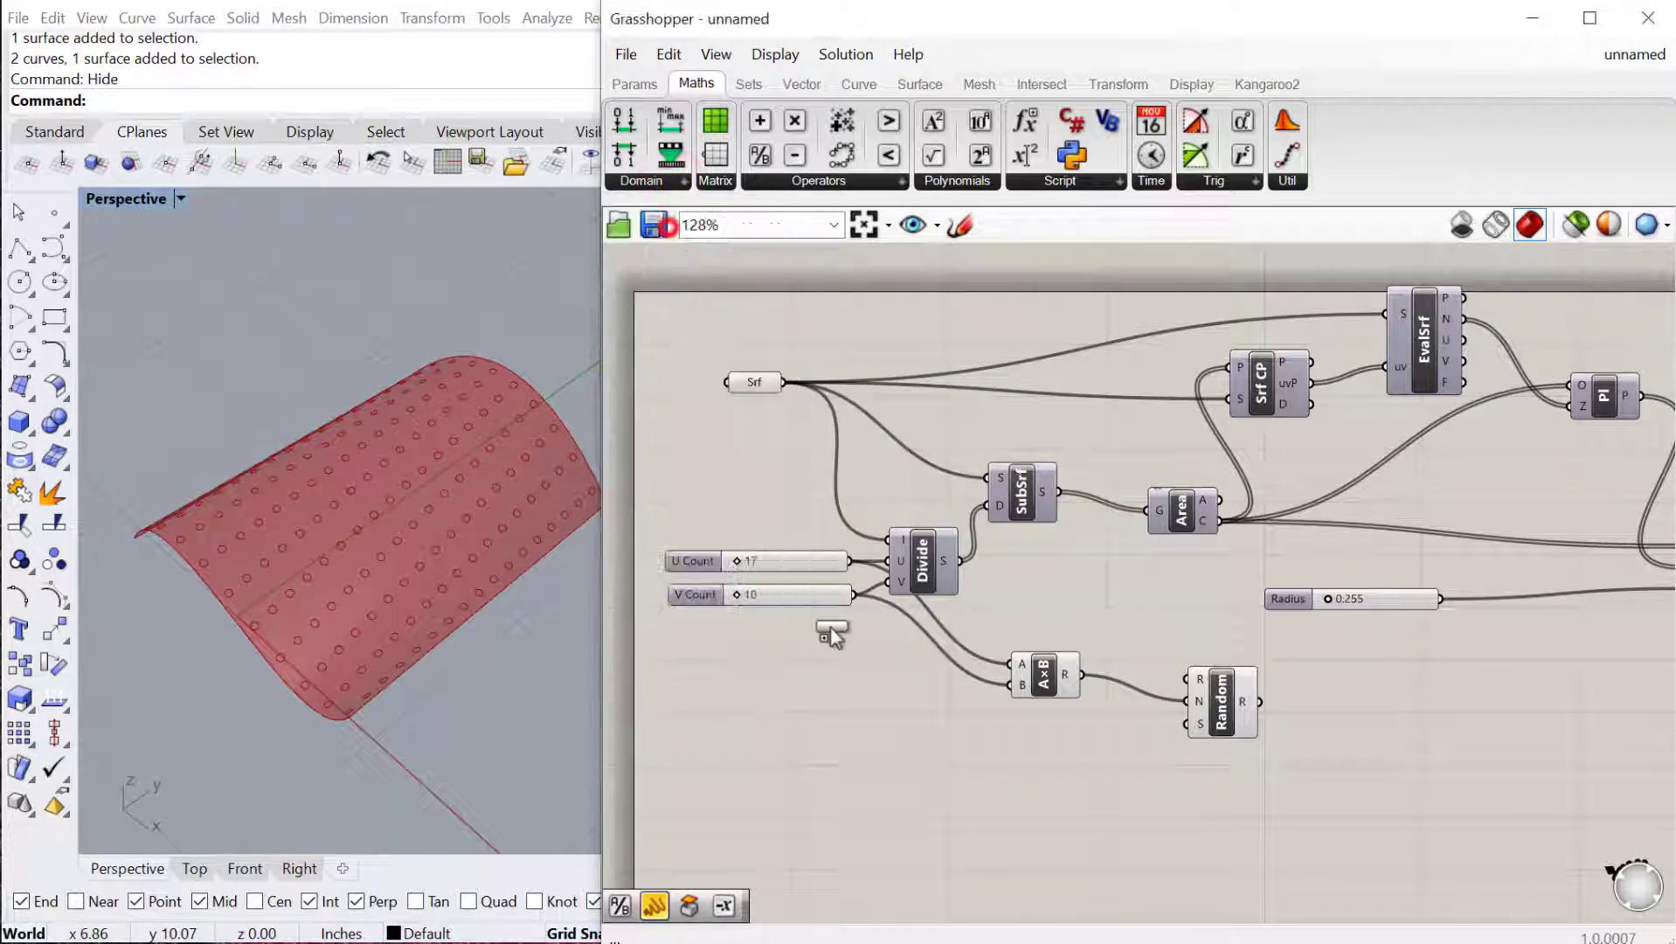
left_click(956, 769)
left_click_drag(955, 769, 1042, 802)
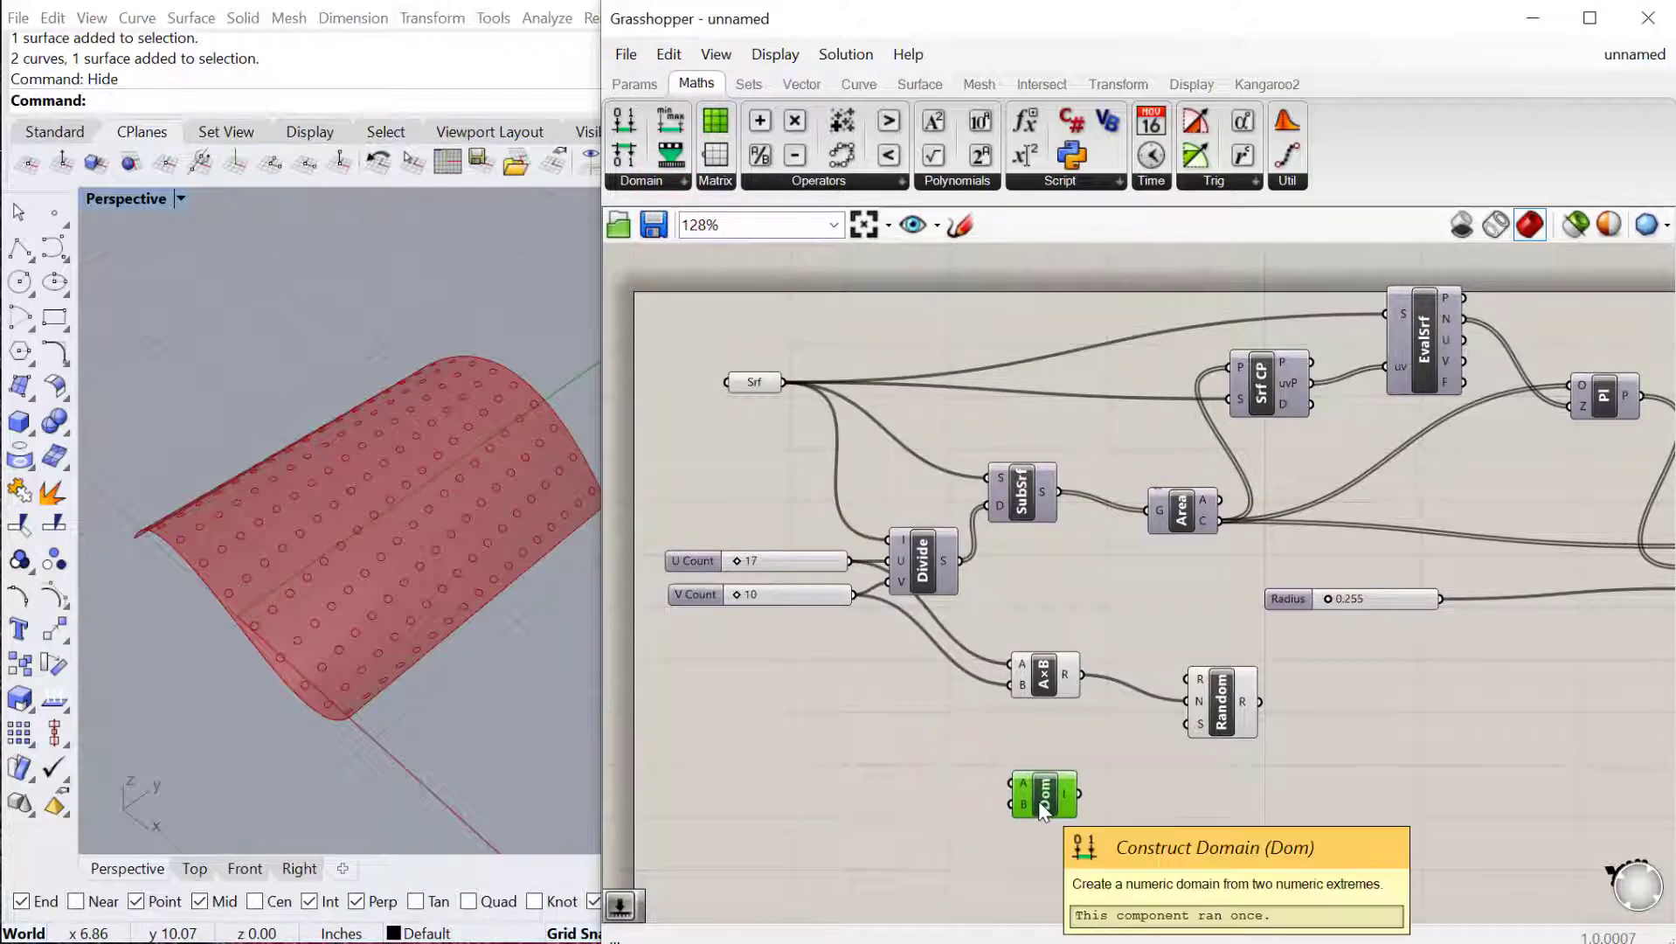
Set the U Count slider to 30 and the V Count slider to 40.
left_click(1284, 602)
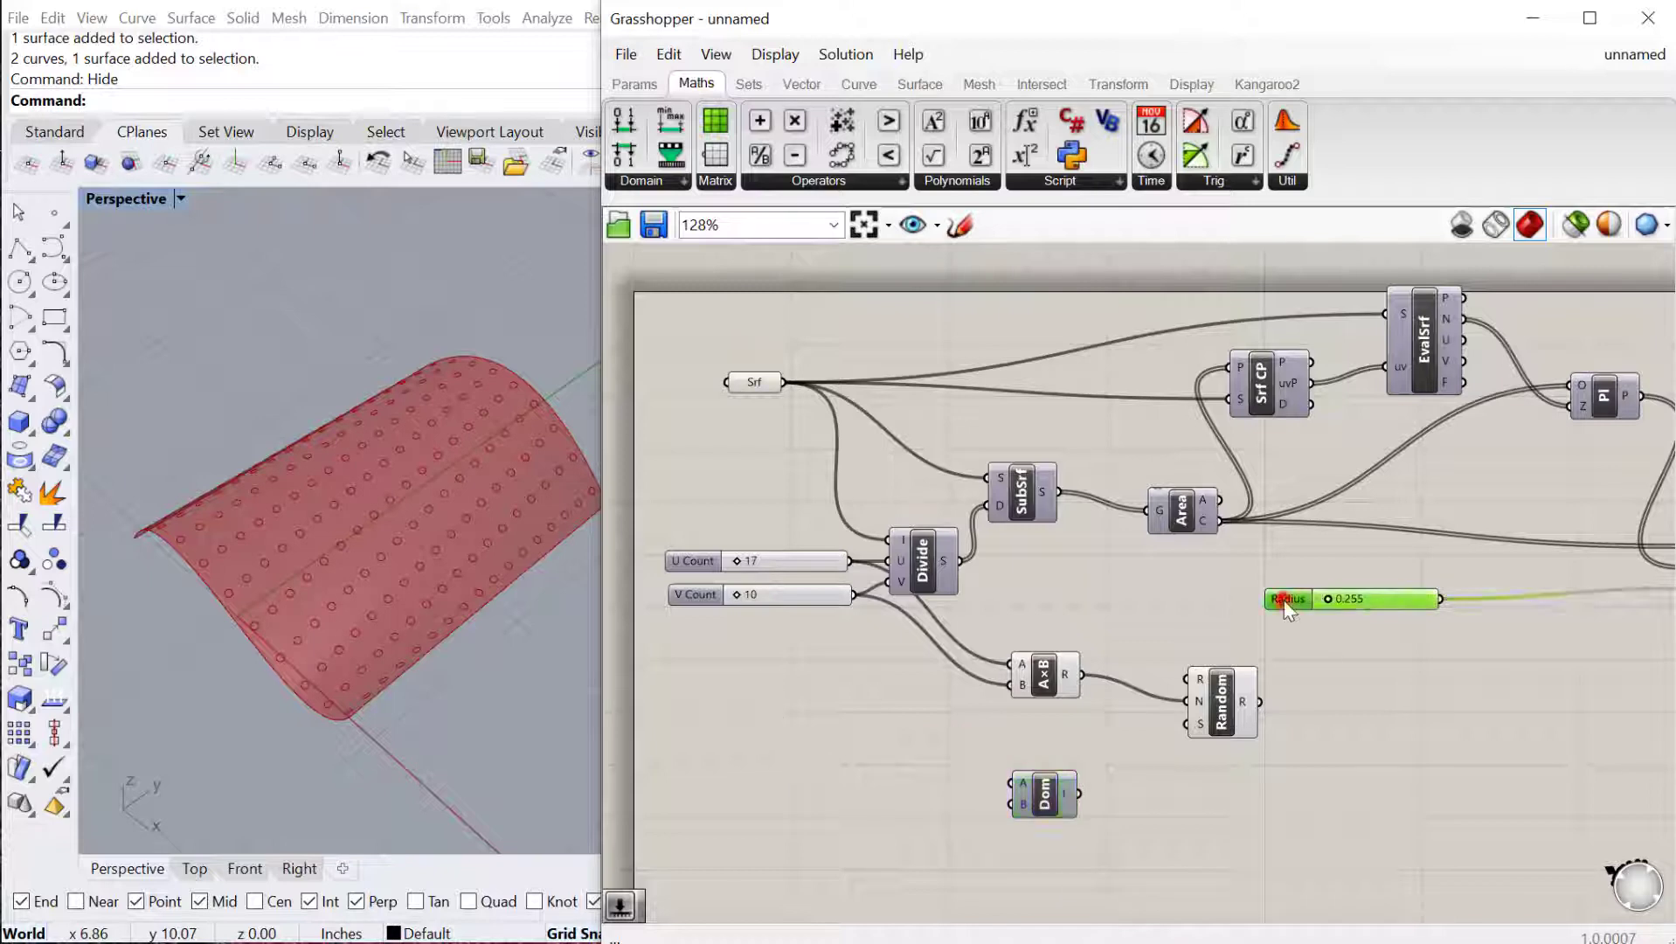
right_click_drag(1368, 699, 1279, 696)
scroll(1305, 586, "up", 2)
right_click_drag(747, 621, 1223, 653)
scroll(782, 561, "up", 2)
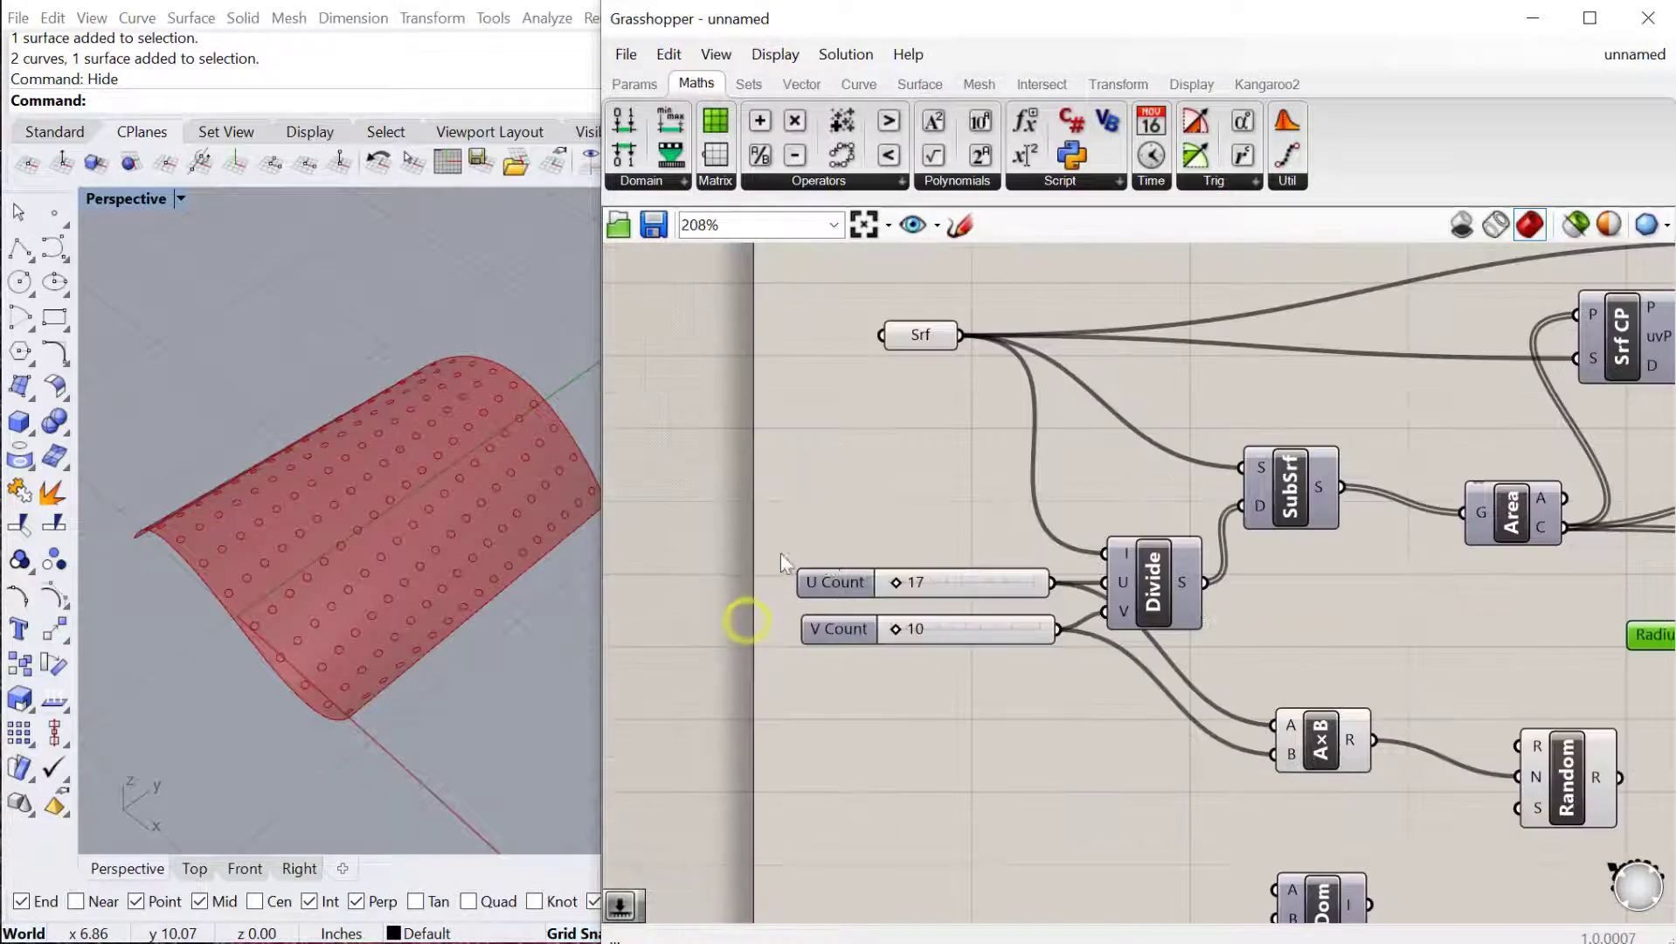
double_click(1011, 590)
type("30")
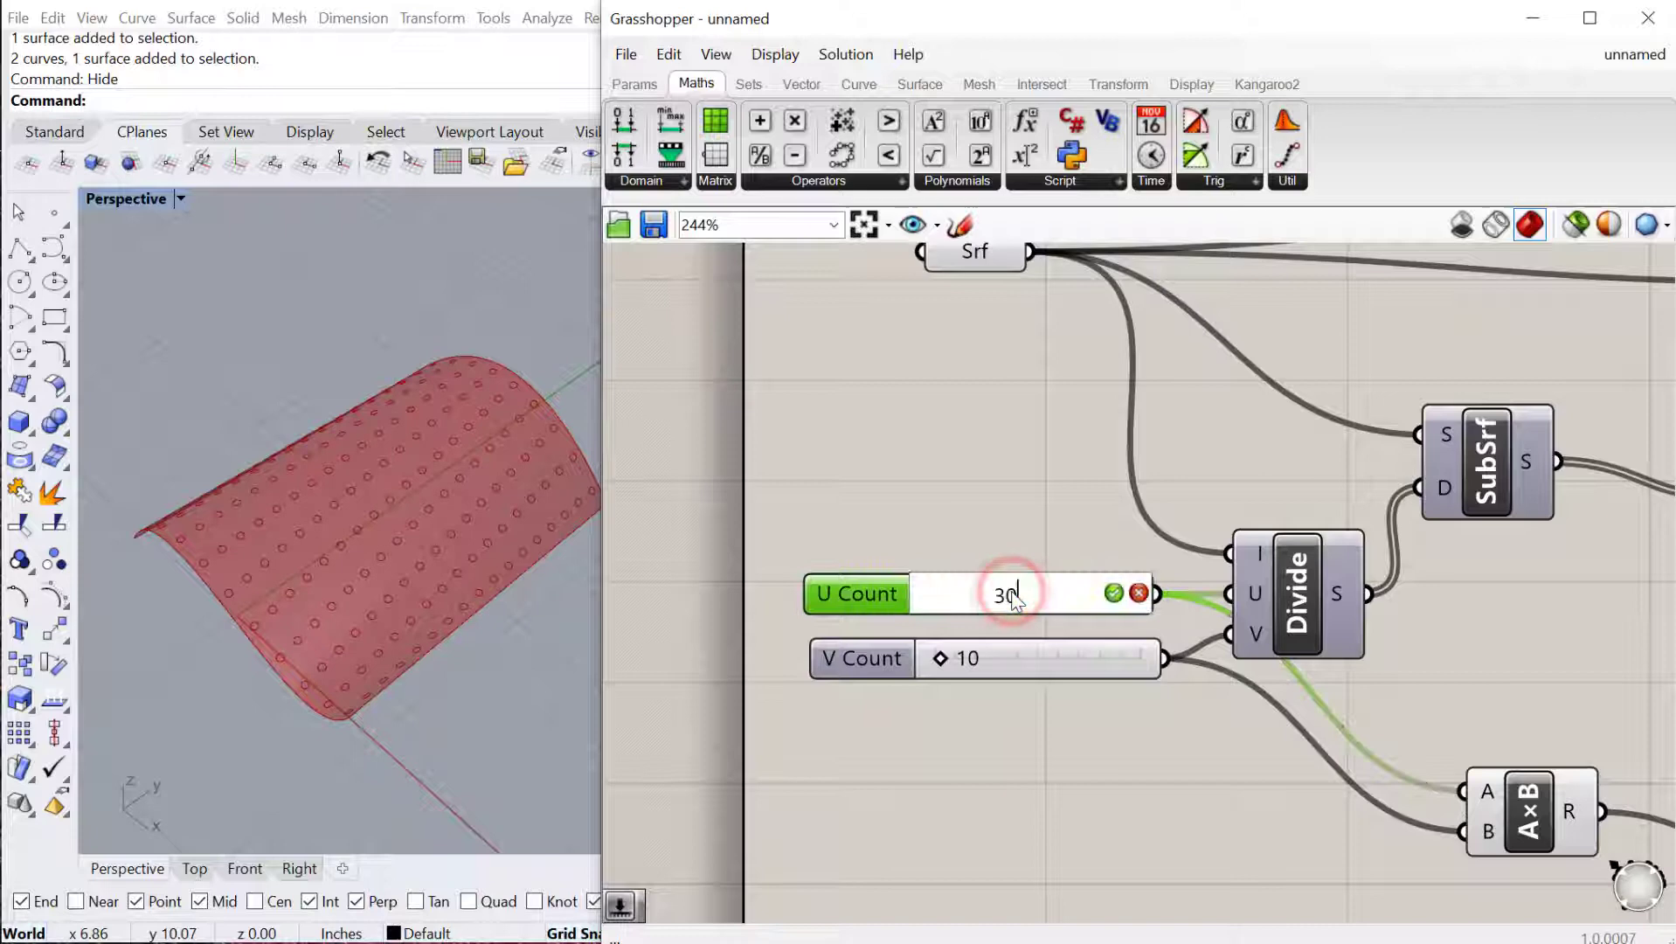
key("Return")
double_click(1014, 657)
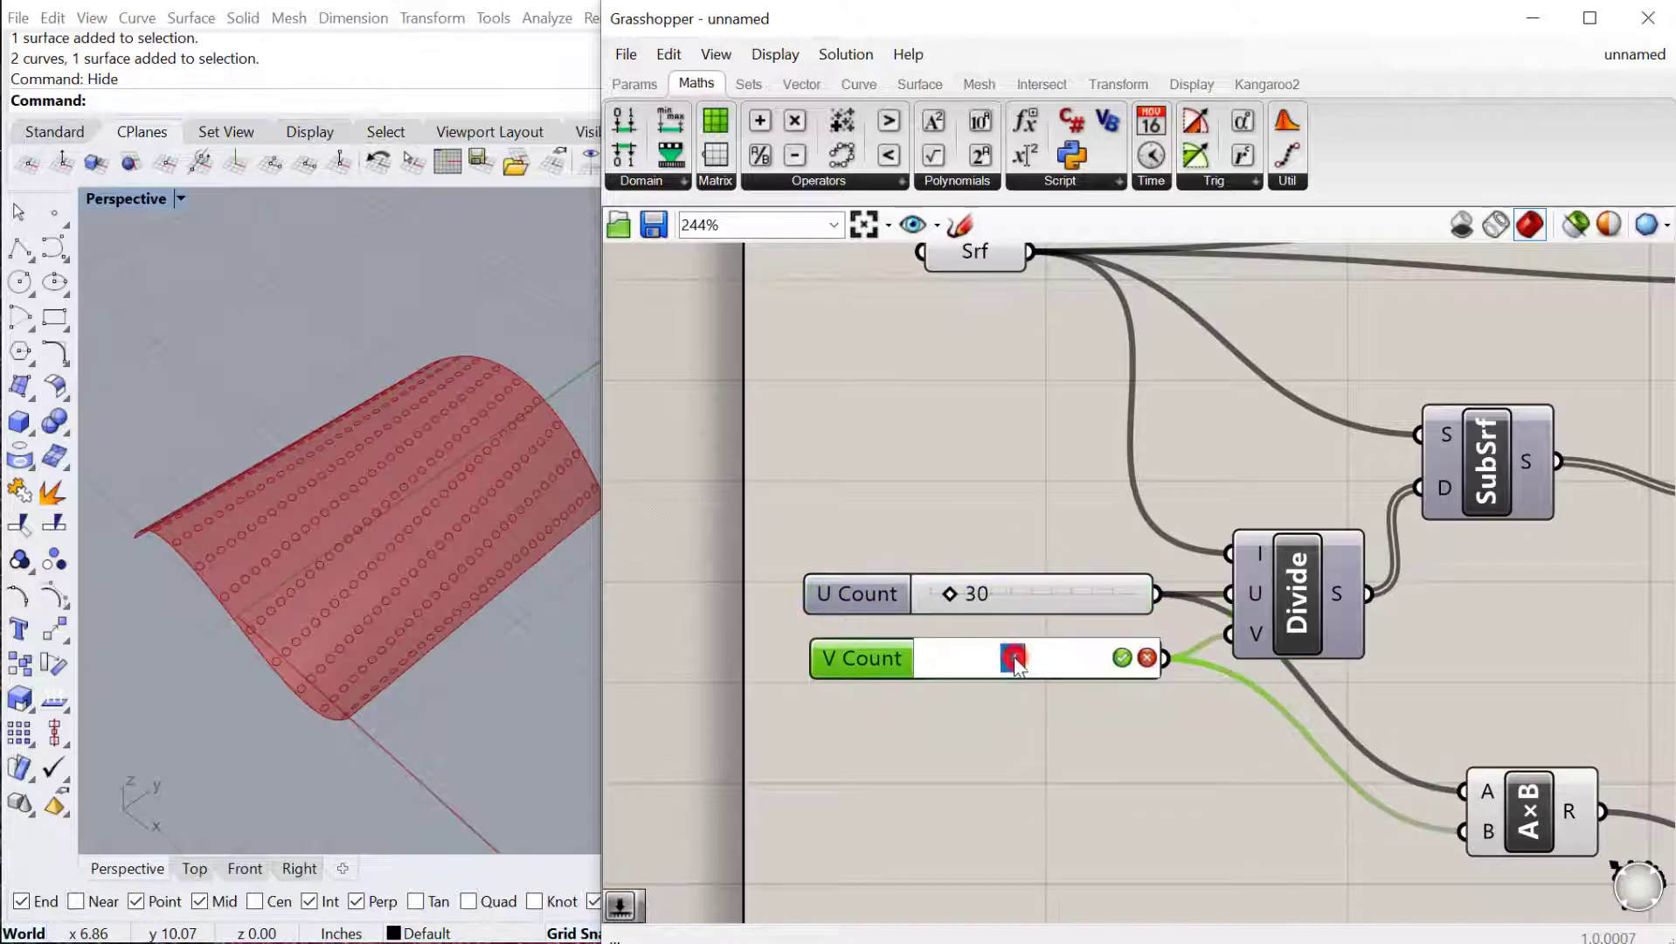
type("40")
key("Return")
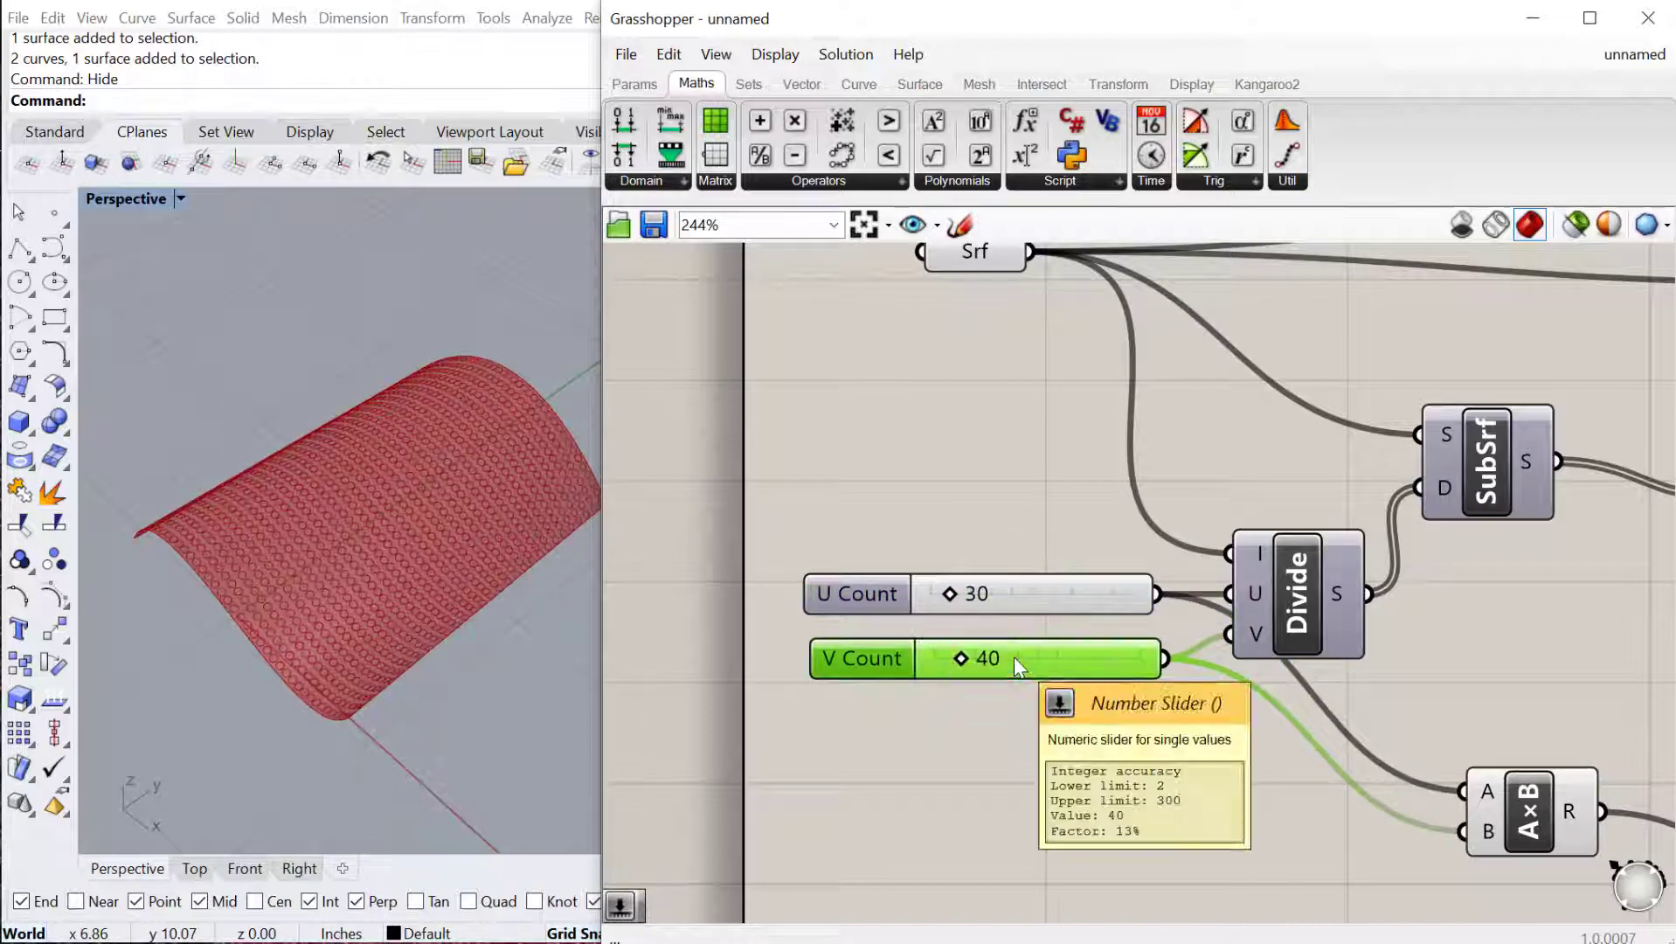
right_click_drag(438, 457, 344, 590)
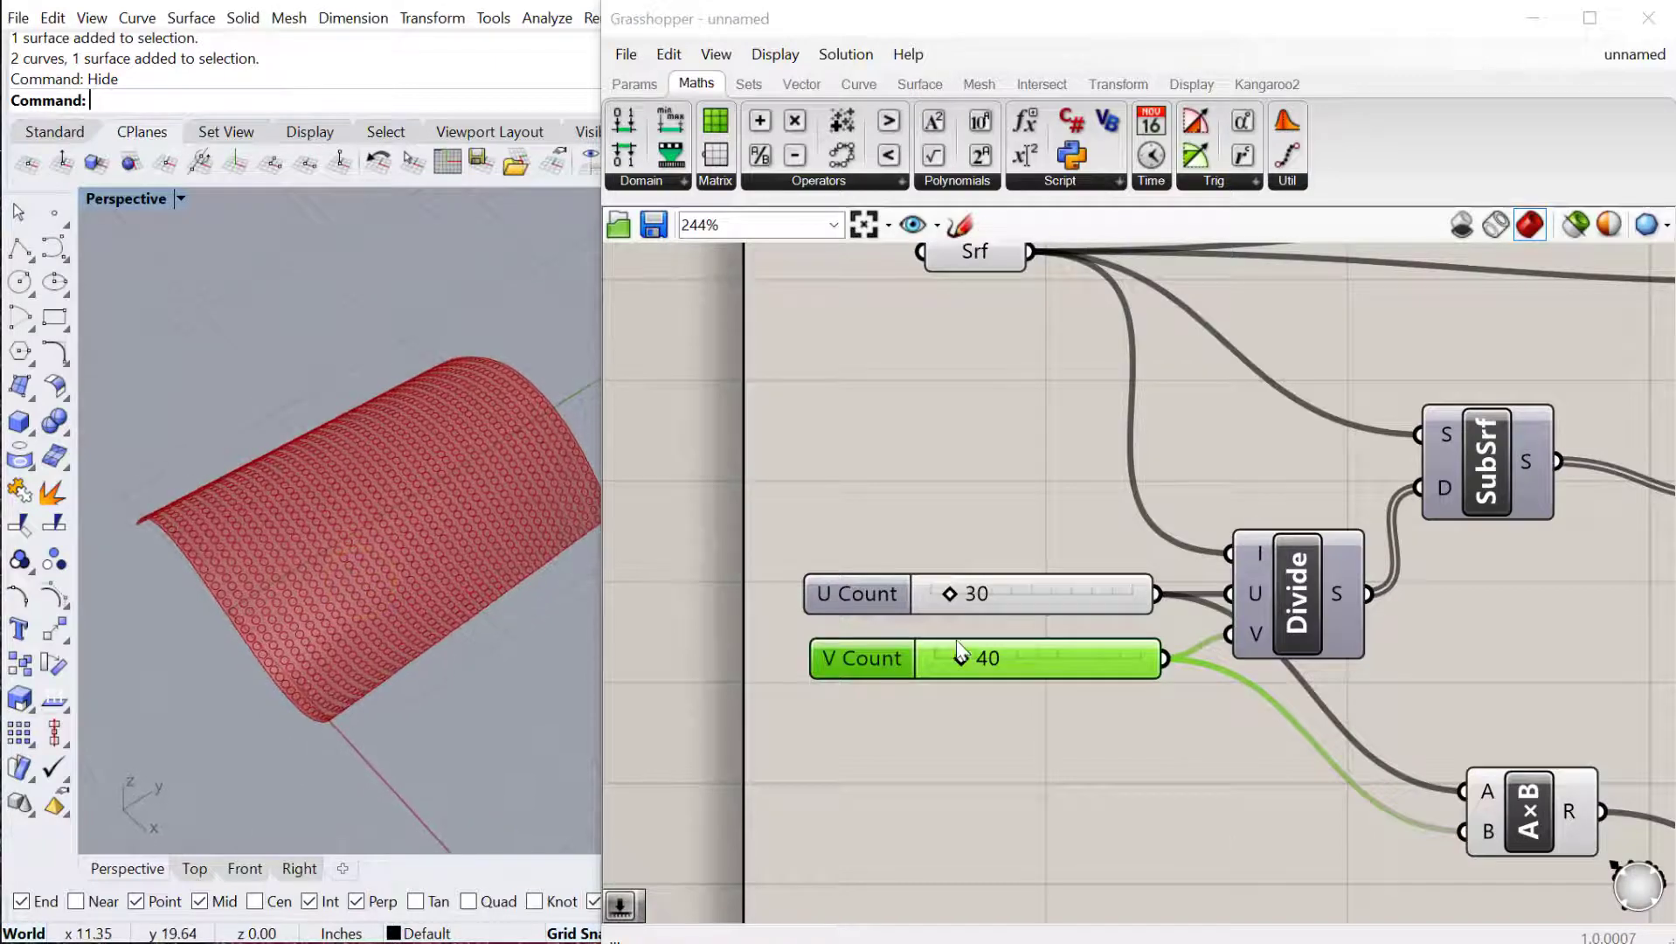
Try a value of 0.1 on the Radius slider to test the circle size.
right_click_drag(996, 673, 984, 589)
scroll(986, 590, "down", 3)
right_click_drag(1211, 742, 1152, 627)
scroll(1409, 684, "up", 1)
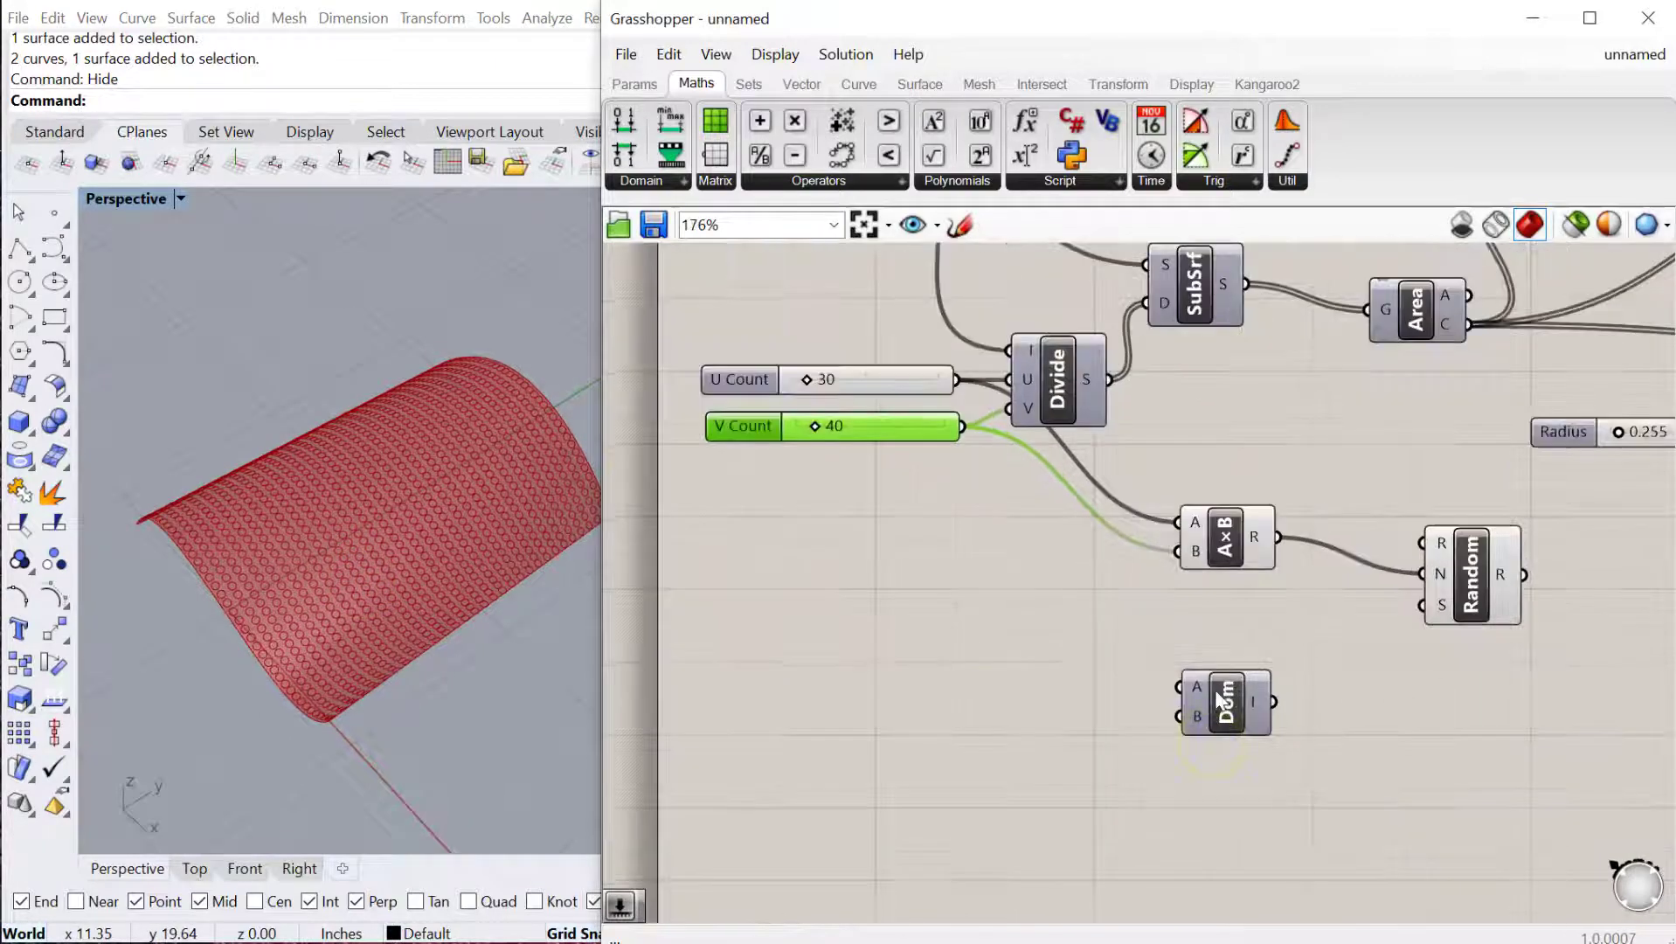
left_click_drag(1221, 691, 1239, 691)
right_click_drag(1398, 609, 1258, 673)
scroll(1474, 483, "up", 5)
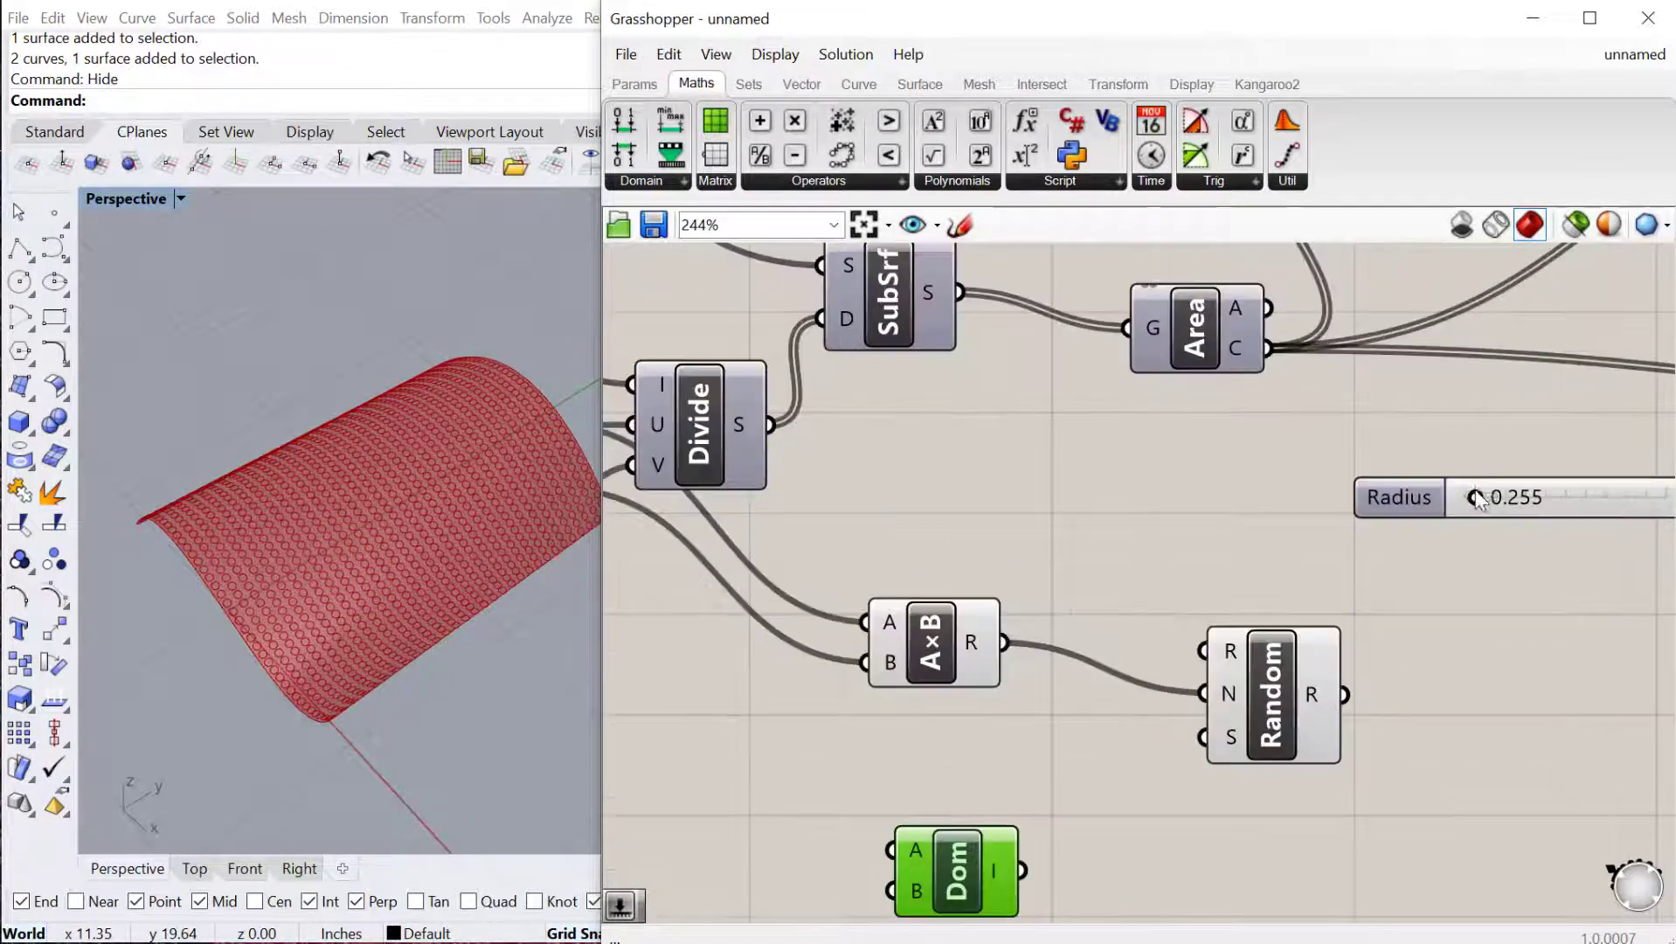
scroll(1553, 500, "up", 2)
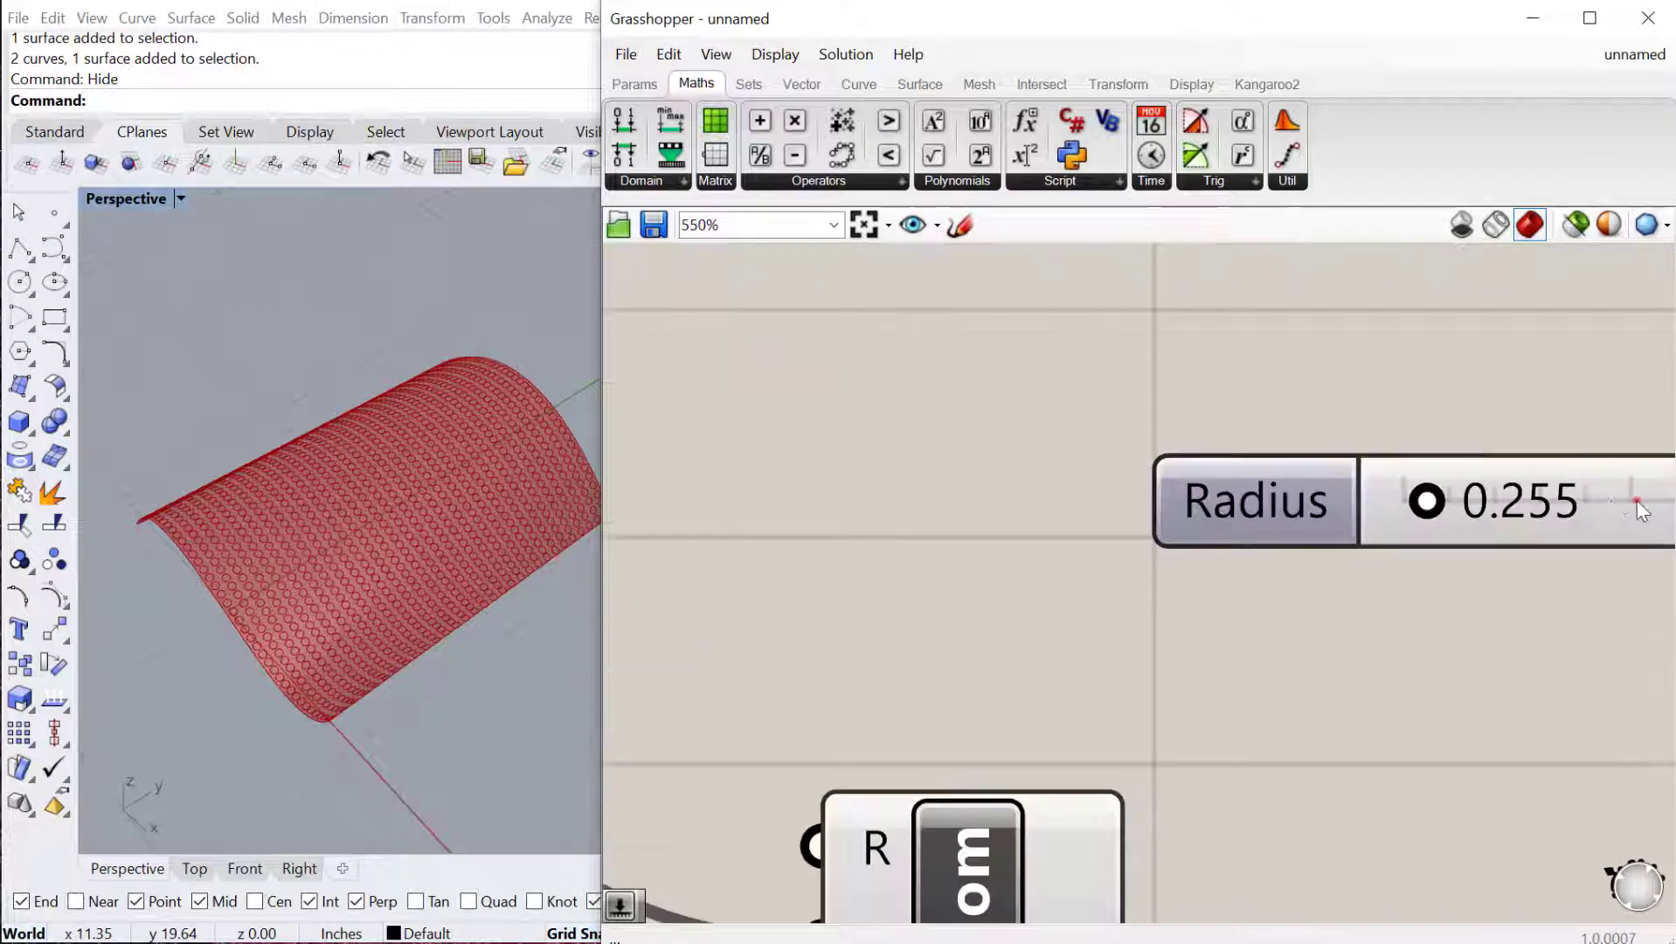
double_click(1636, 500)
type(".1")
key("Return")
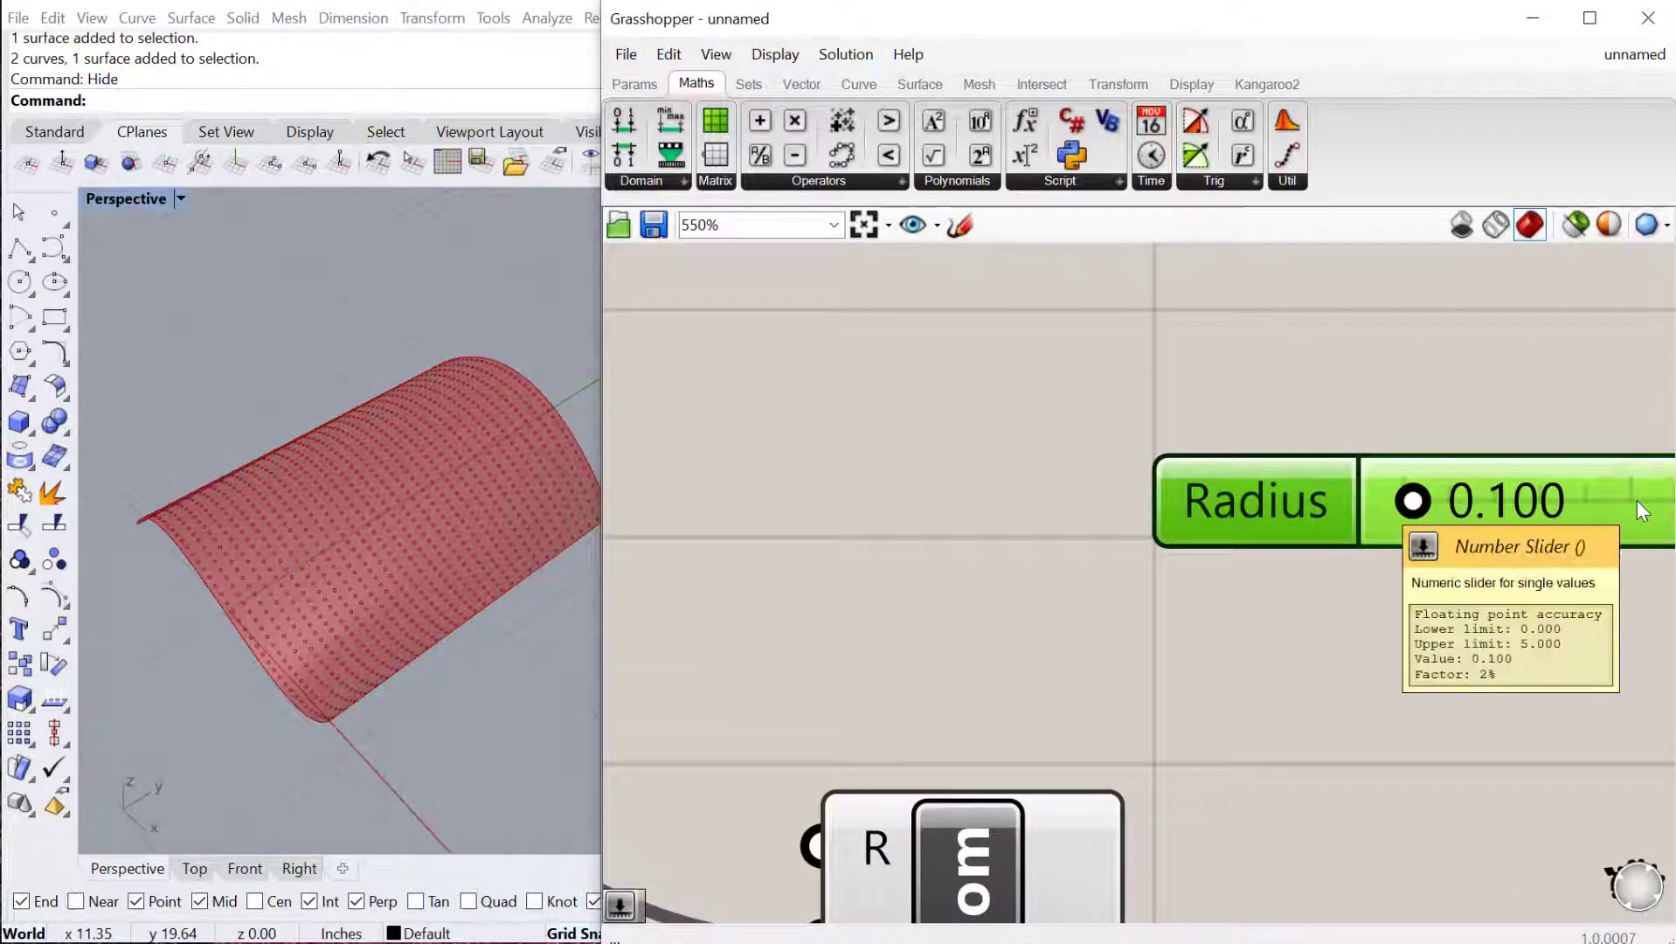
Set the Radius slider to 0.4.
double_click(1593, 491)
key("BackSpace")
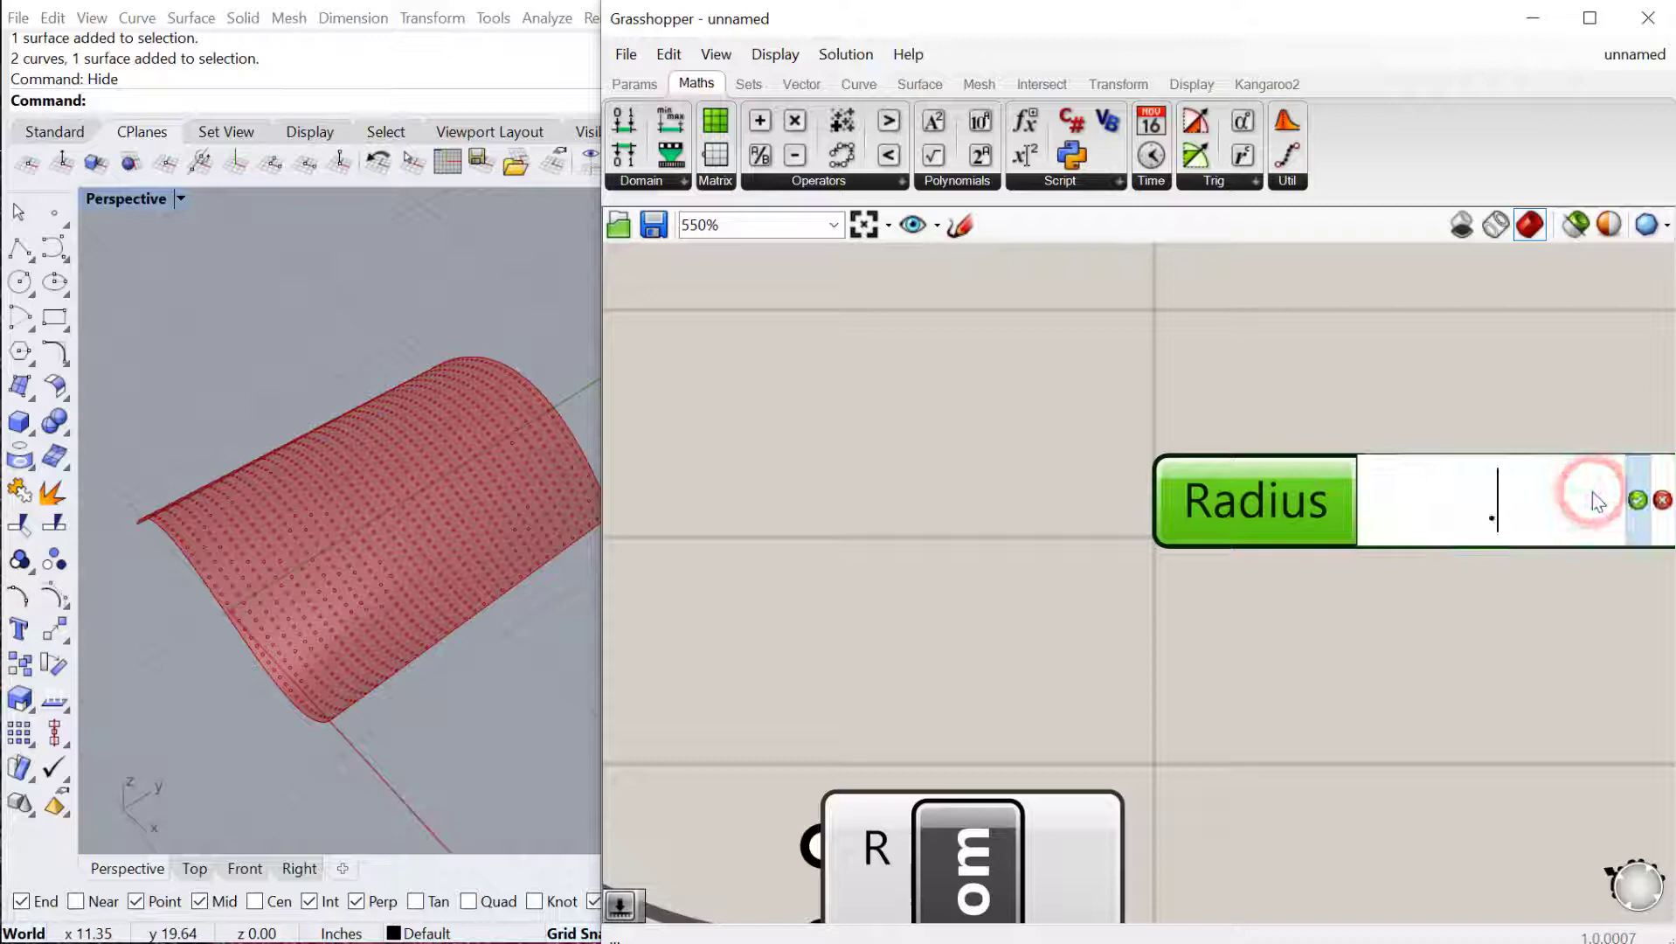
type(".4")
key("Return")
scroll(1592, 491, "down", 5)
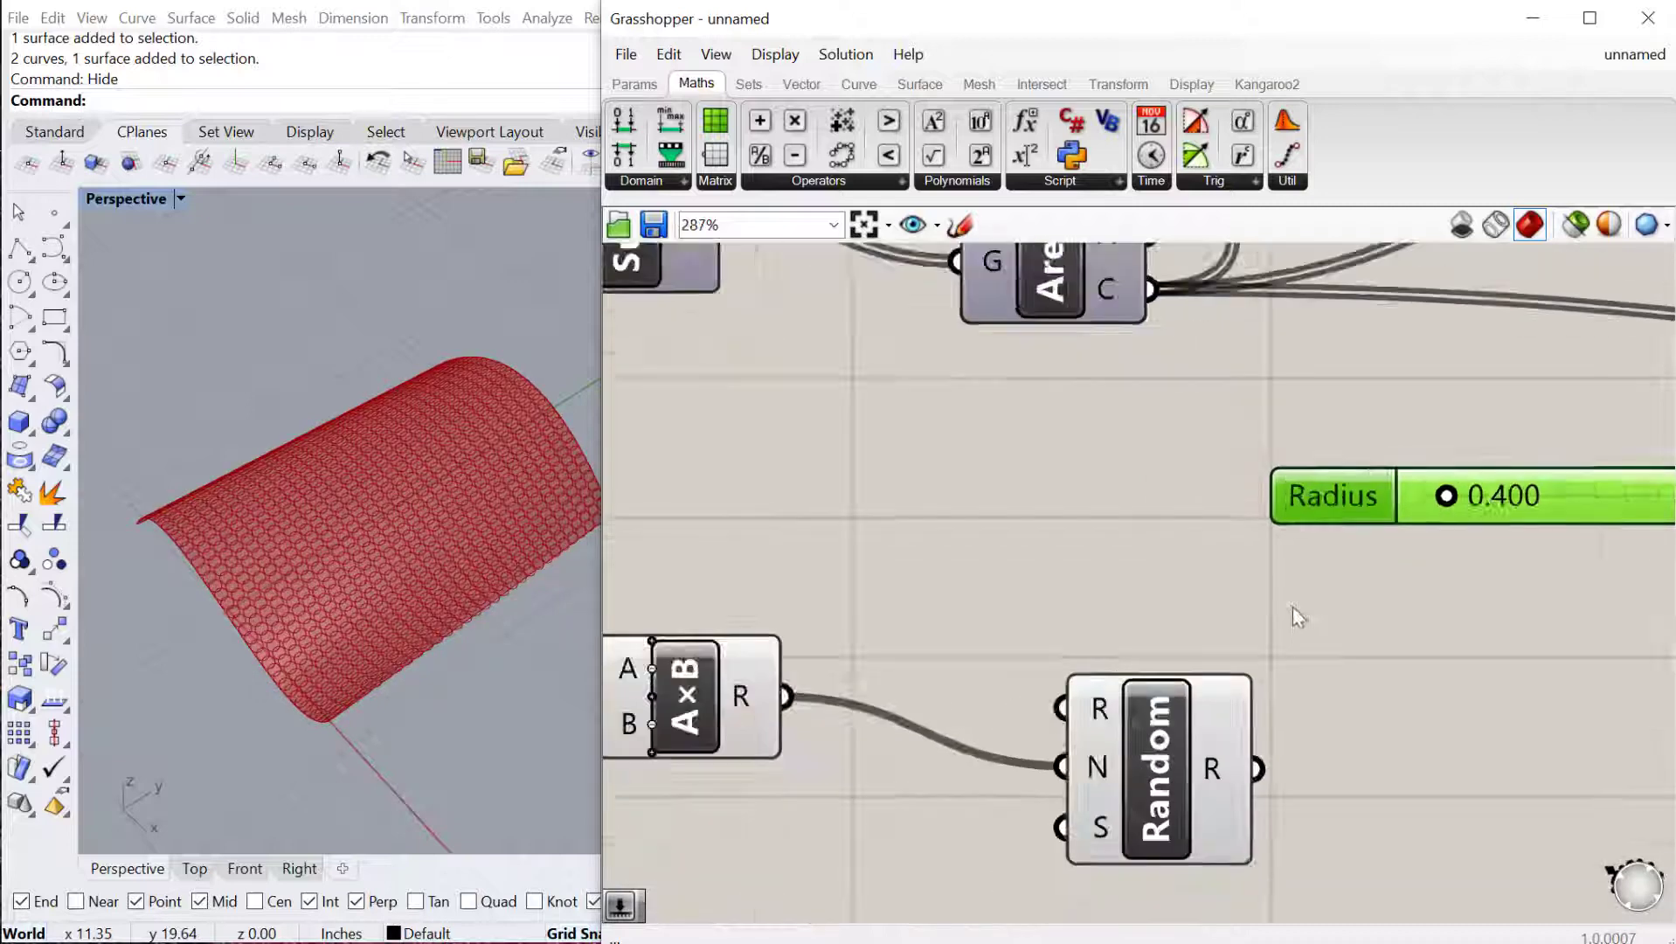
Duplicate the Radius slider beside Construct Domain, connect the copy to its B input, and set it to 0.5.
left_click_drag(1339, 474, 677, 762)
key("ctrl+c")
key("ctrl+v")
left_click_drag(893, 769, 972, 757)
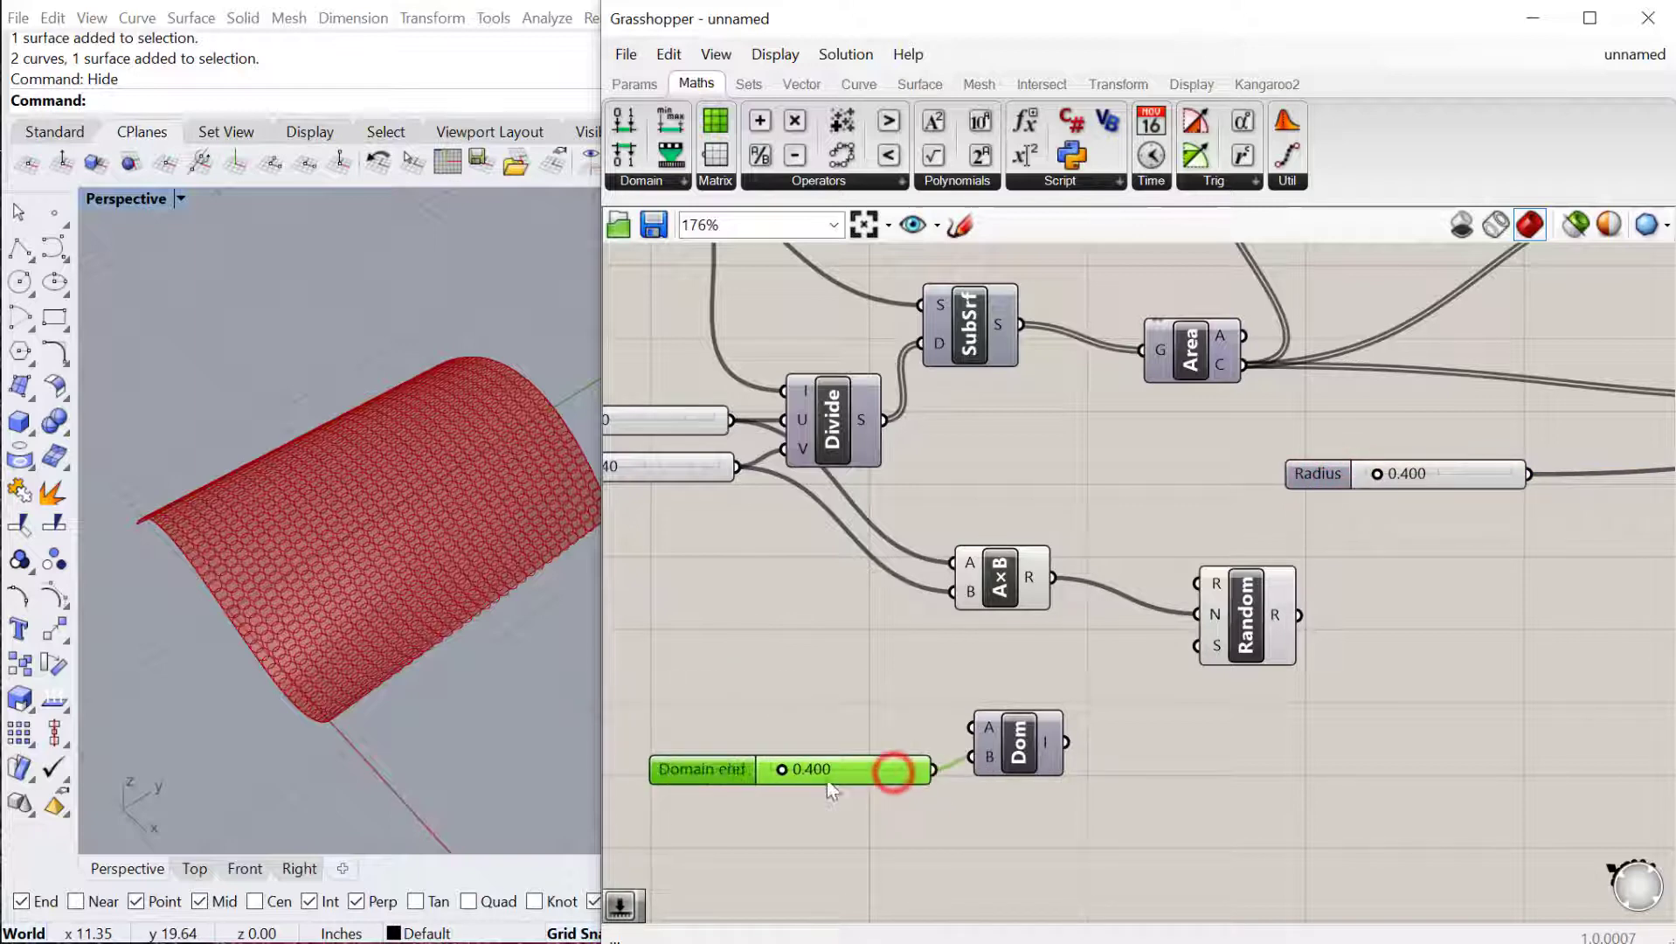
double_click(833, 767)
type(".5")
key("Return")
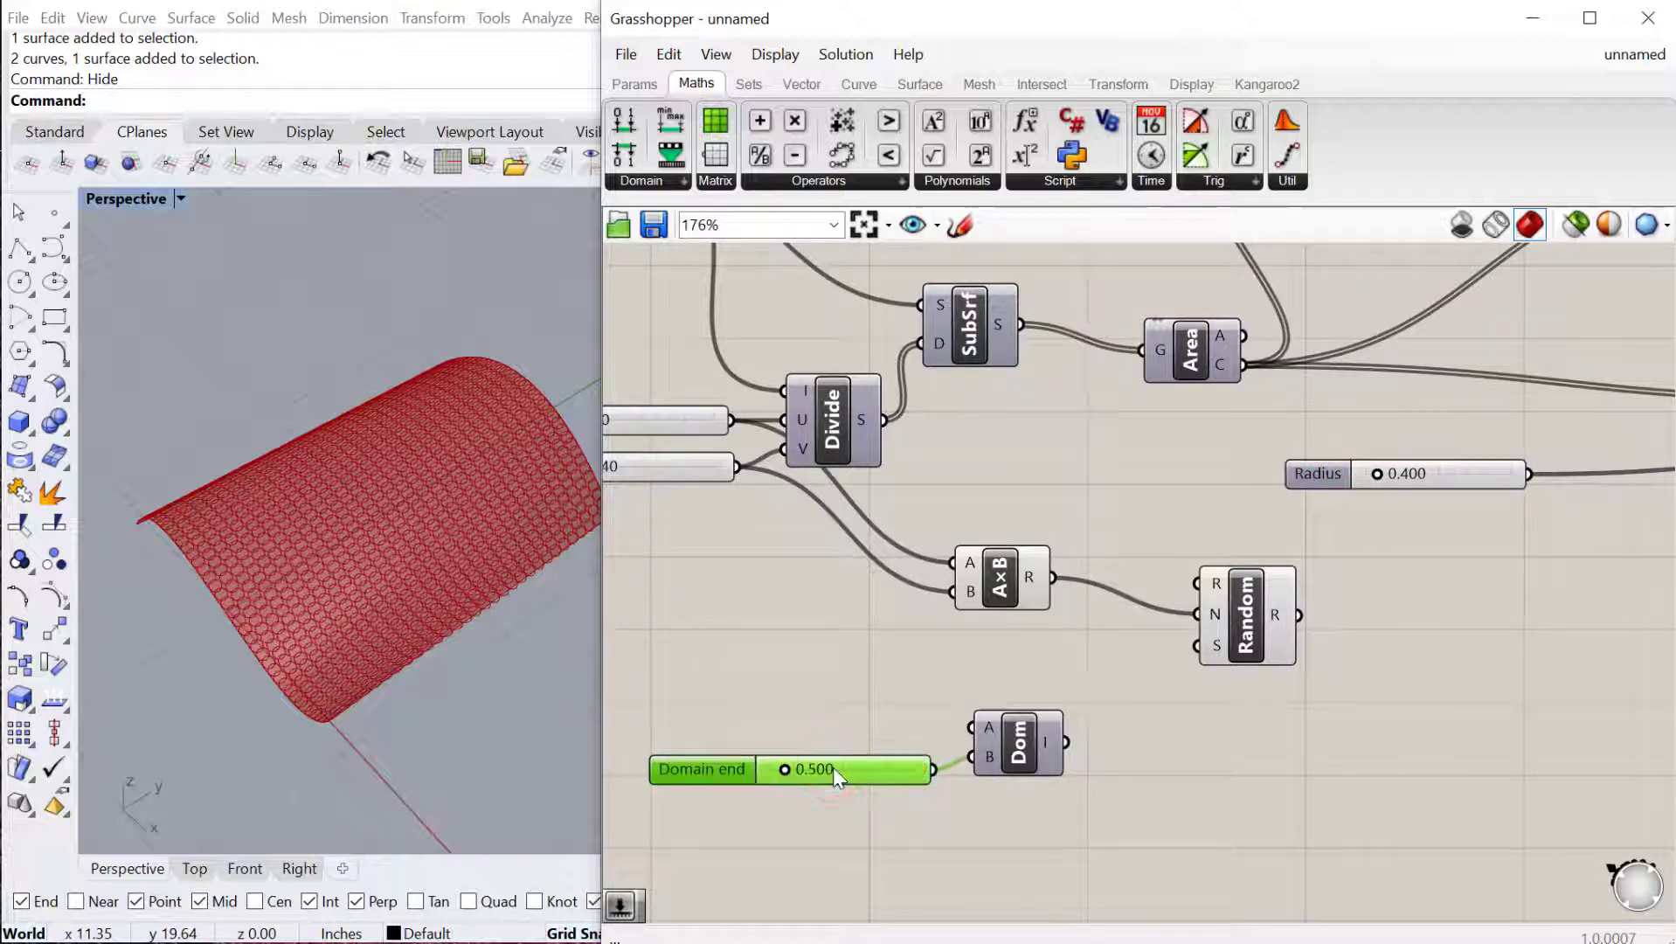
Duplicate the Domain end slider, place the copy directly above it, and set the copy to 0.1.
left_click(833, 768)
key("ctrl+c")
key("ctrl+v")
left_click_drag(847, 783, 826, 727, "alt")
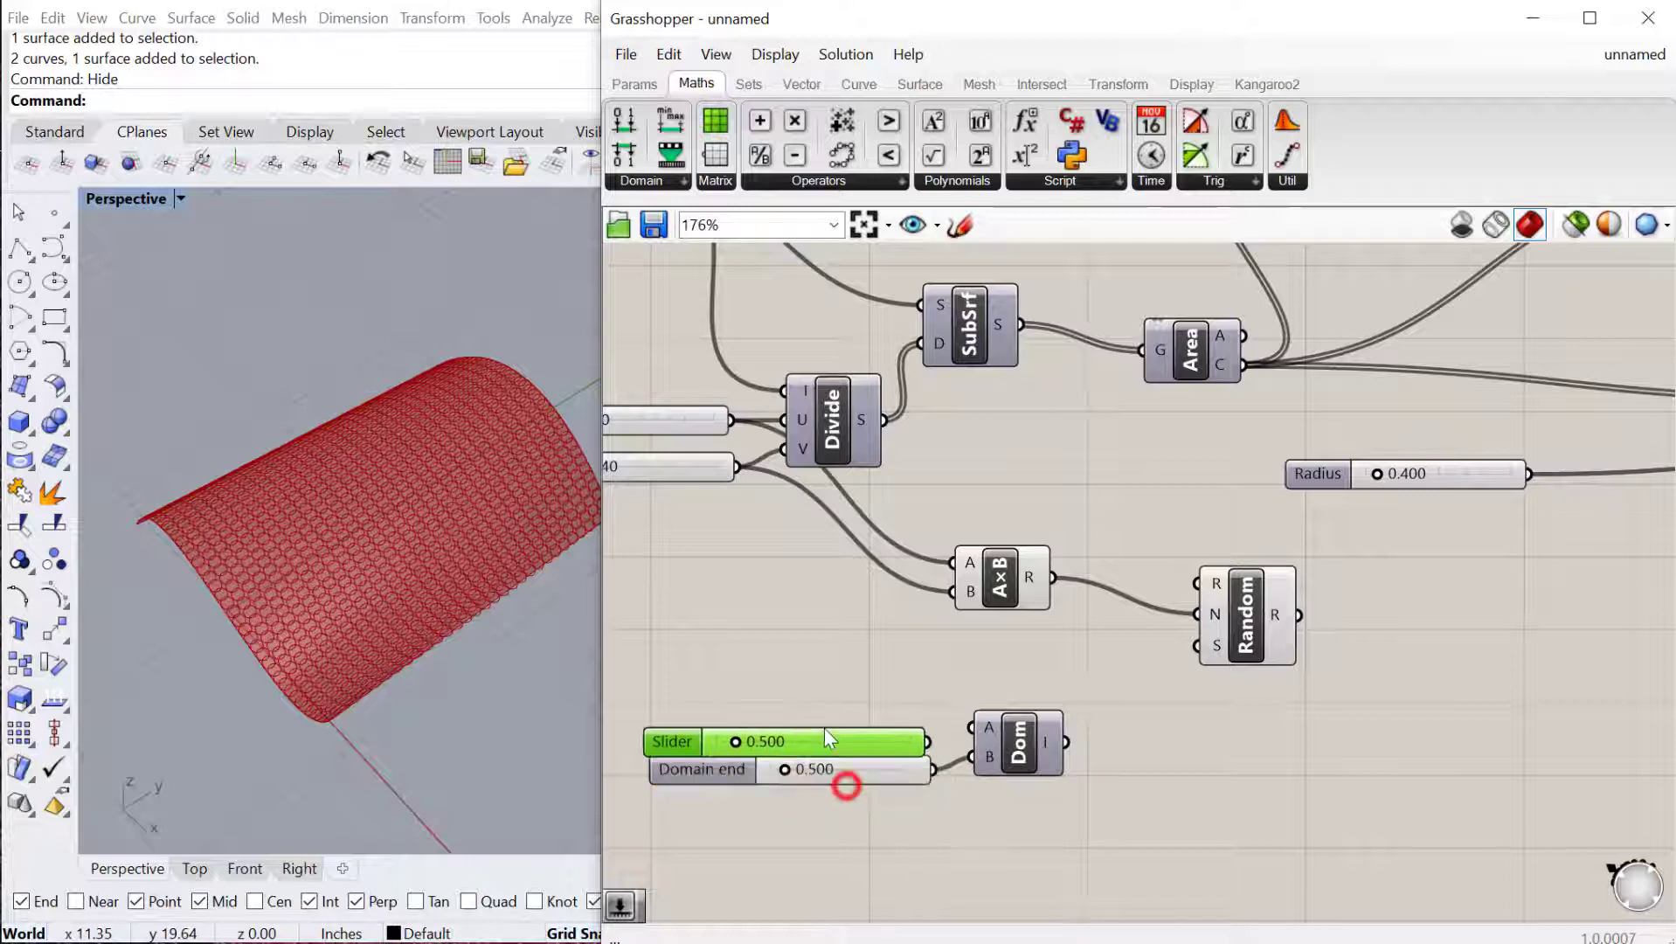
double_click(830, 725)
type(".1")
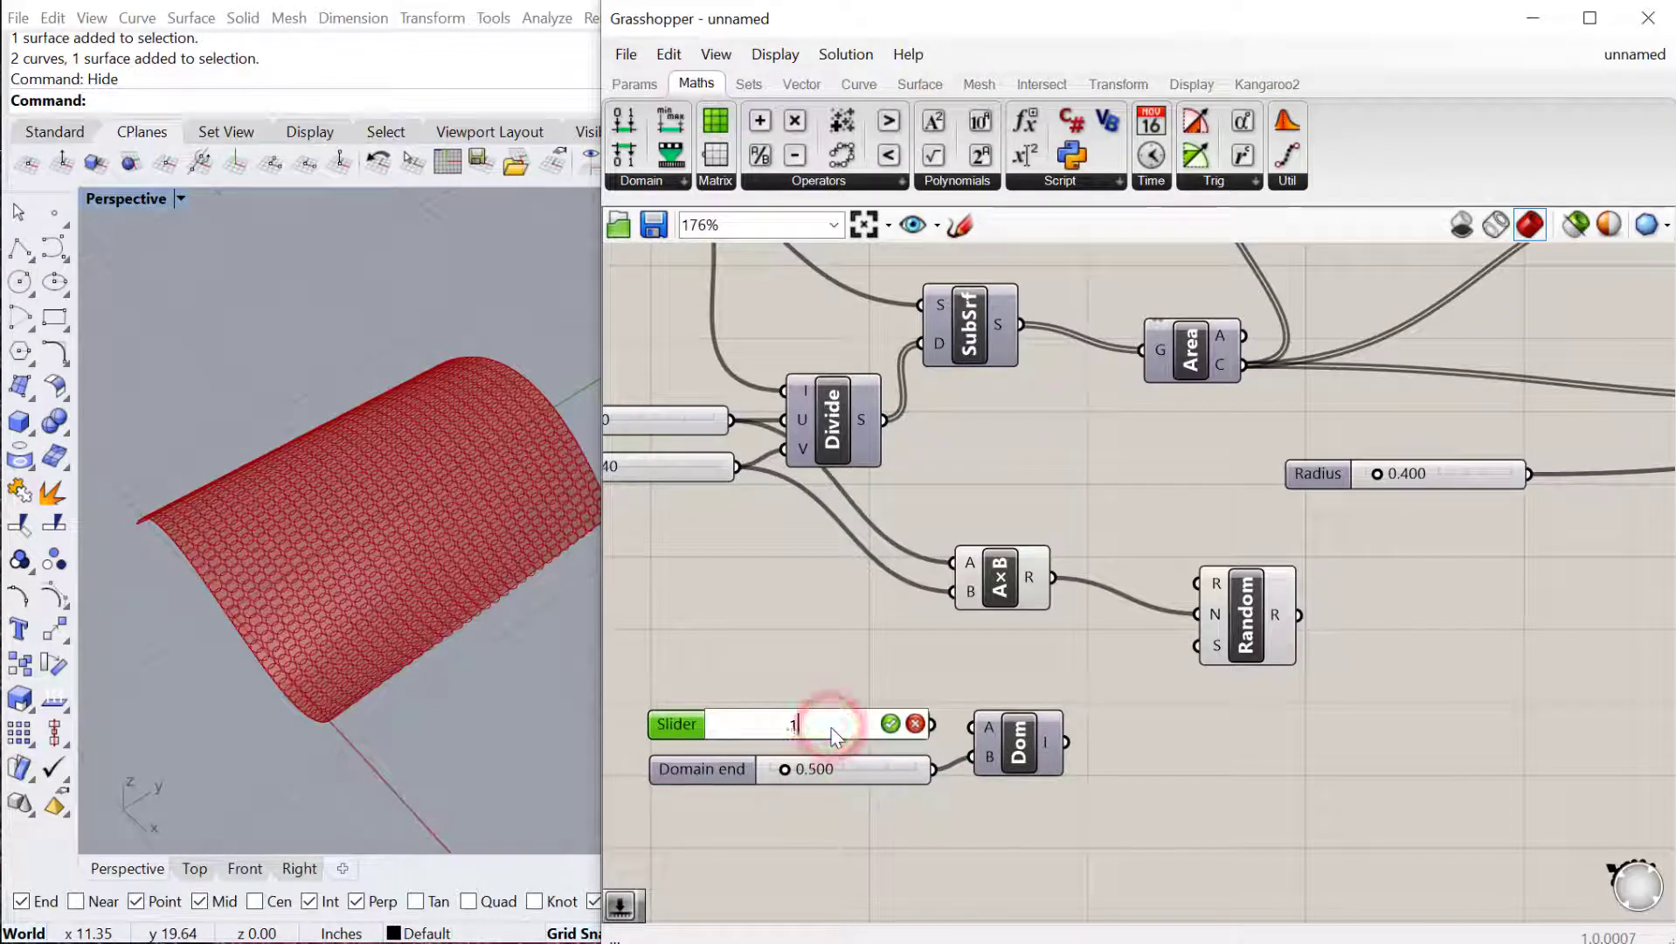
key("Return")
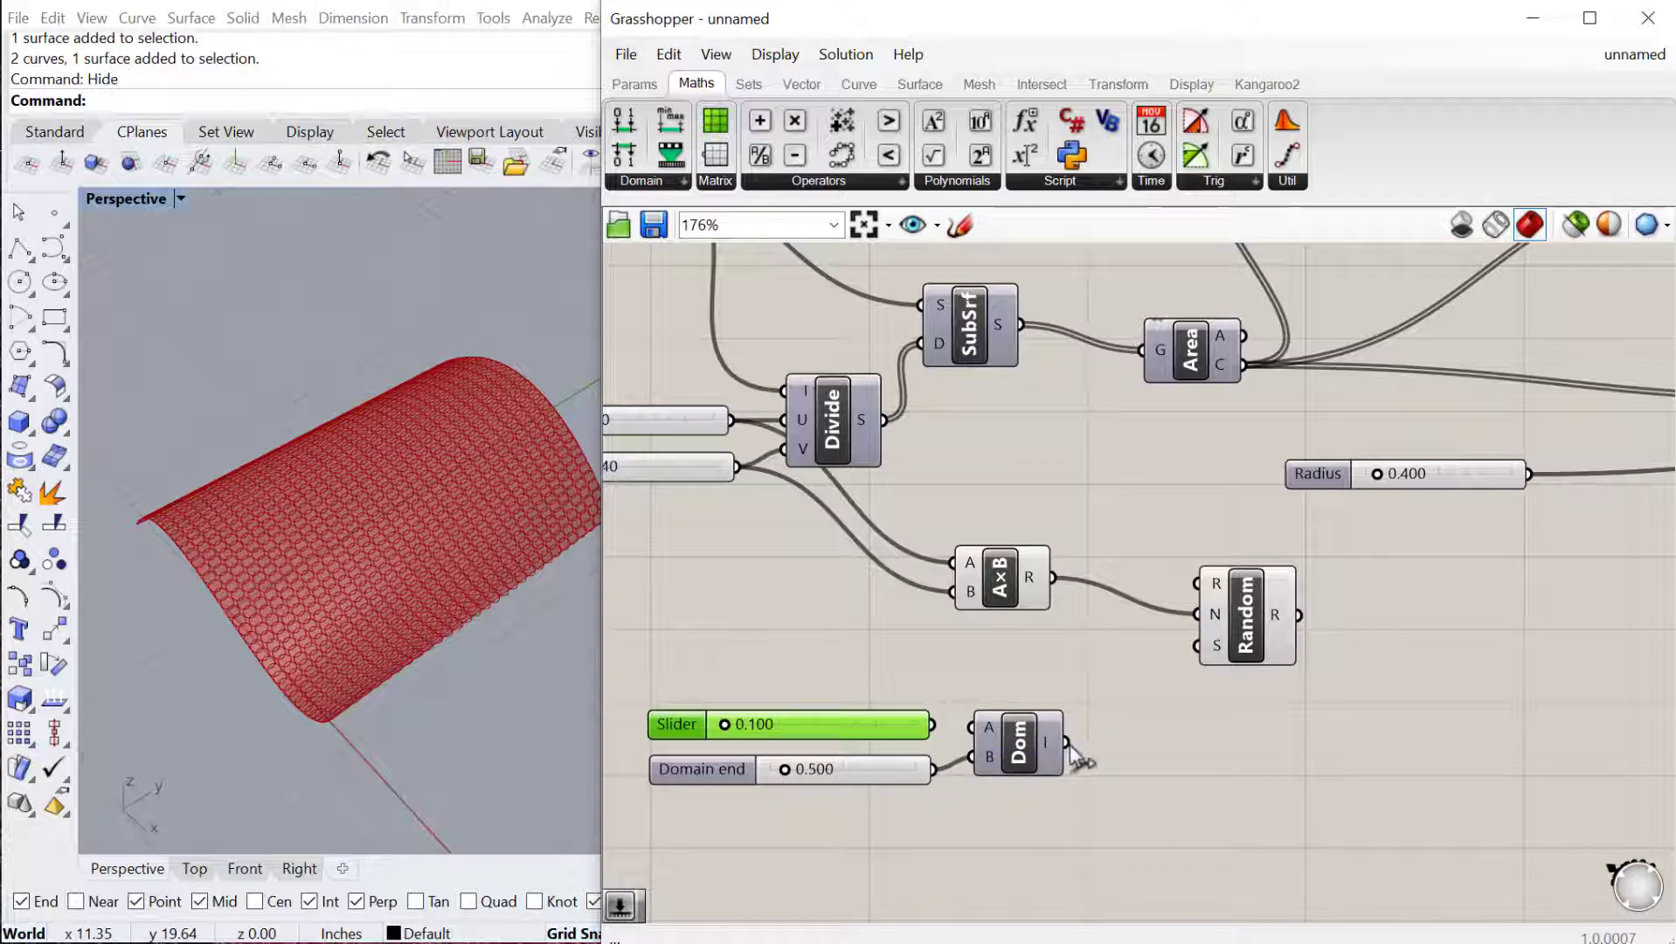
Connect the 0.1 slider to Construct Domain's A input and the resulting domain to Random's R input.
left_click_drag(986, 735, 1203, 581)
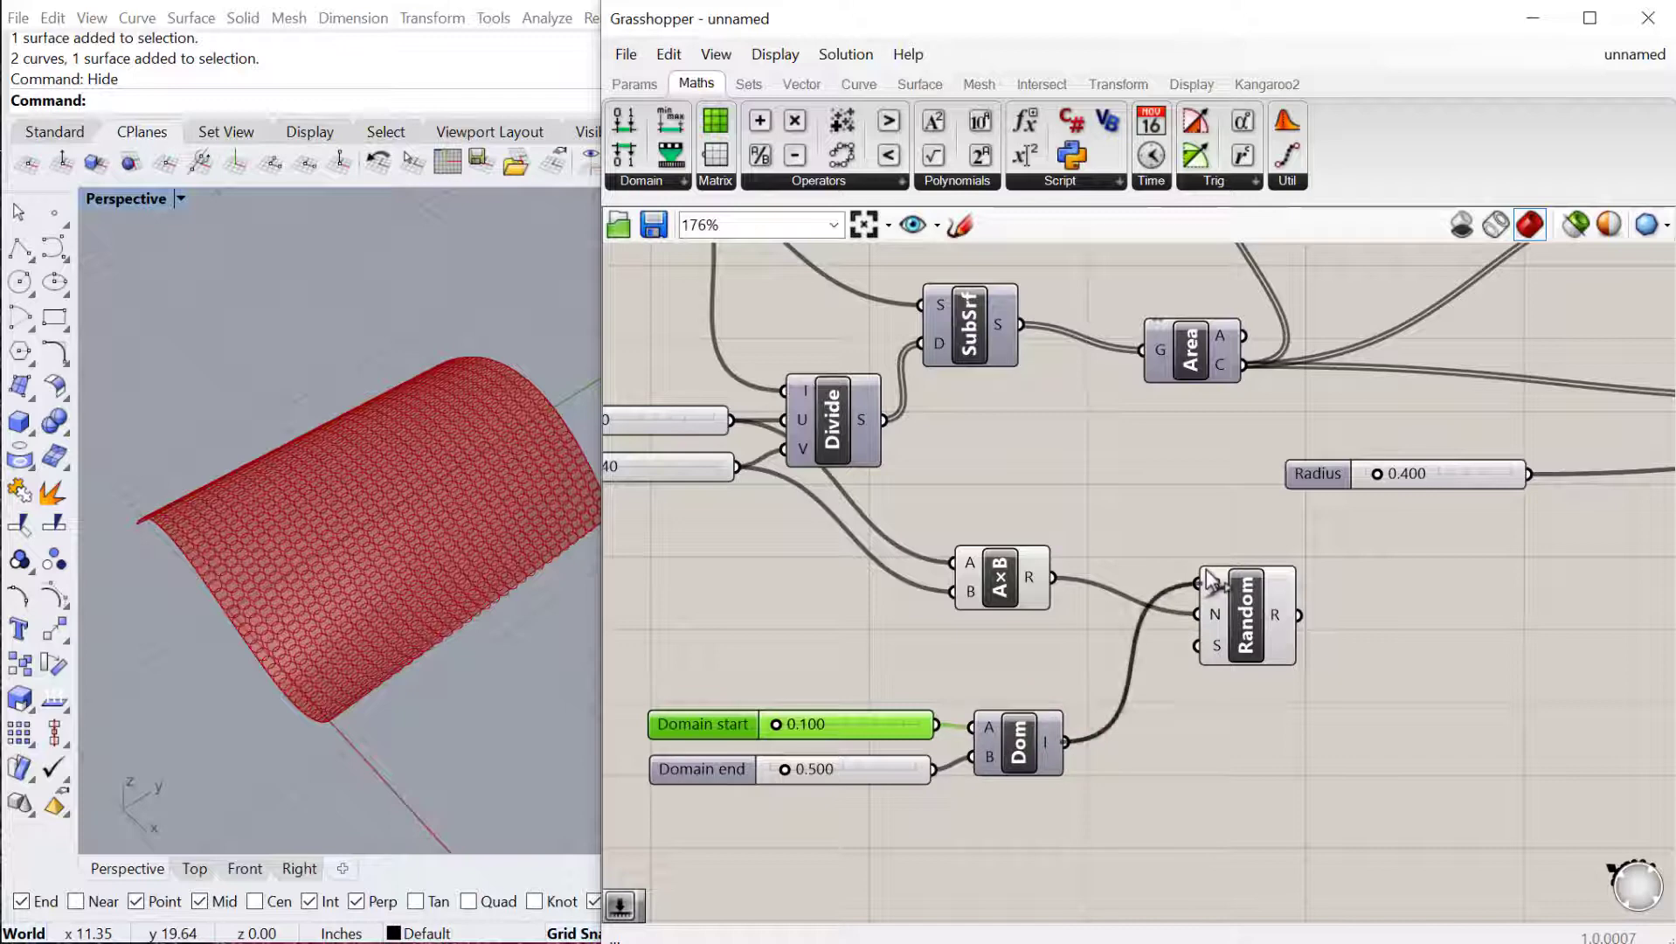
scroll(1206, 569, "down", 2)
right_click_drag(1297, 621, 1138, 716)
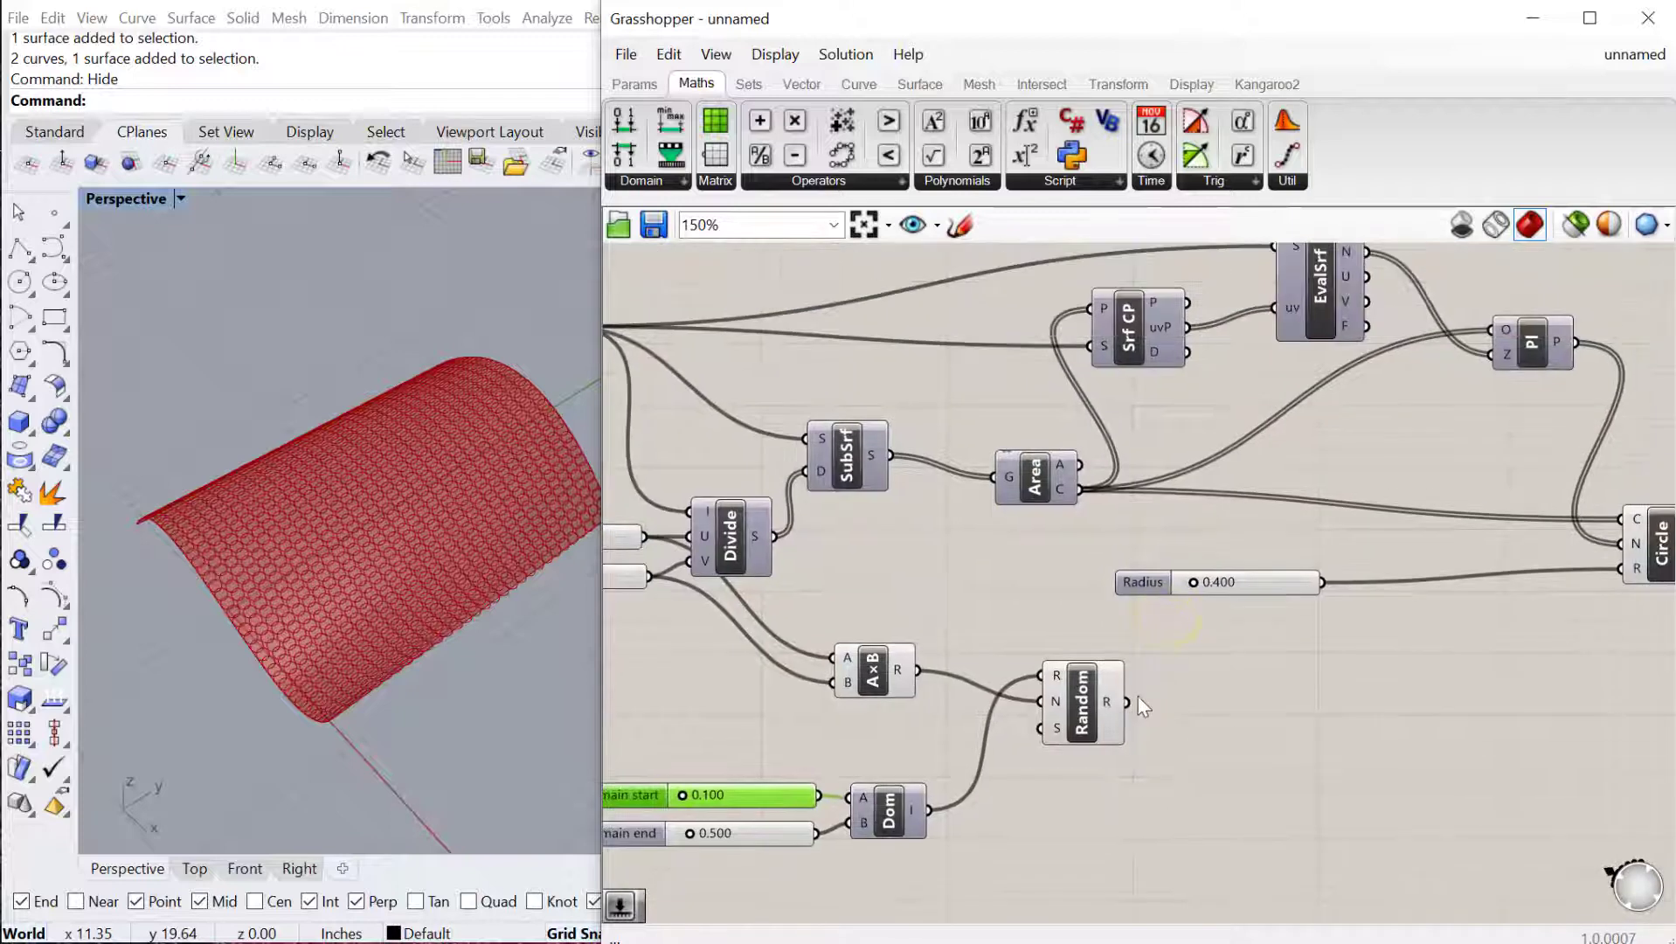
Add a Panel beside the Random component, connect Random's output to it, and enlarge it to list more values.
double_click(1302, 800)
type("panel")
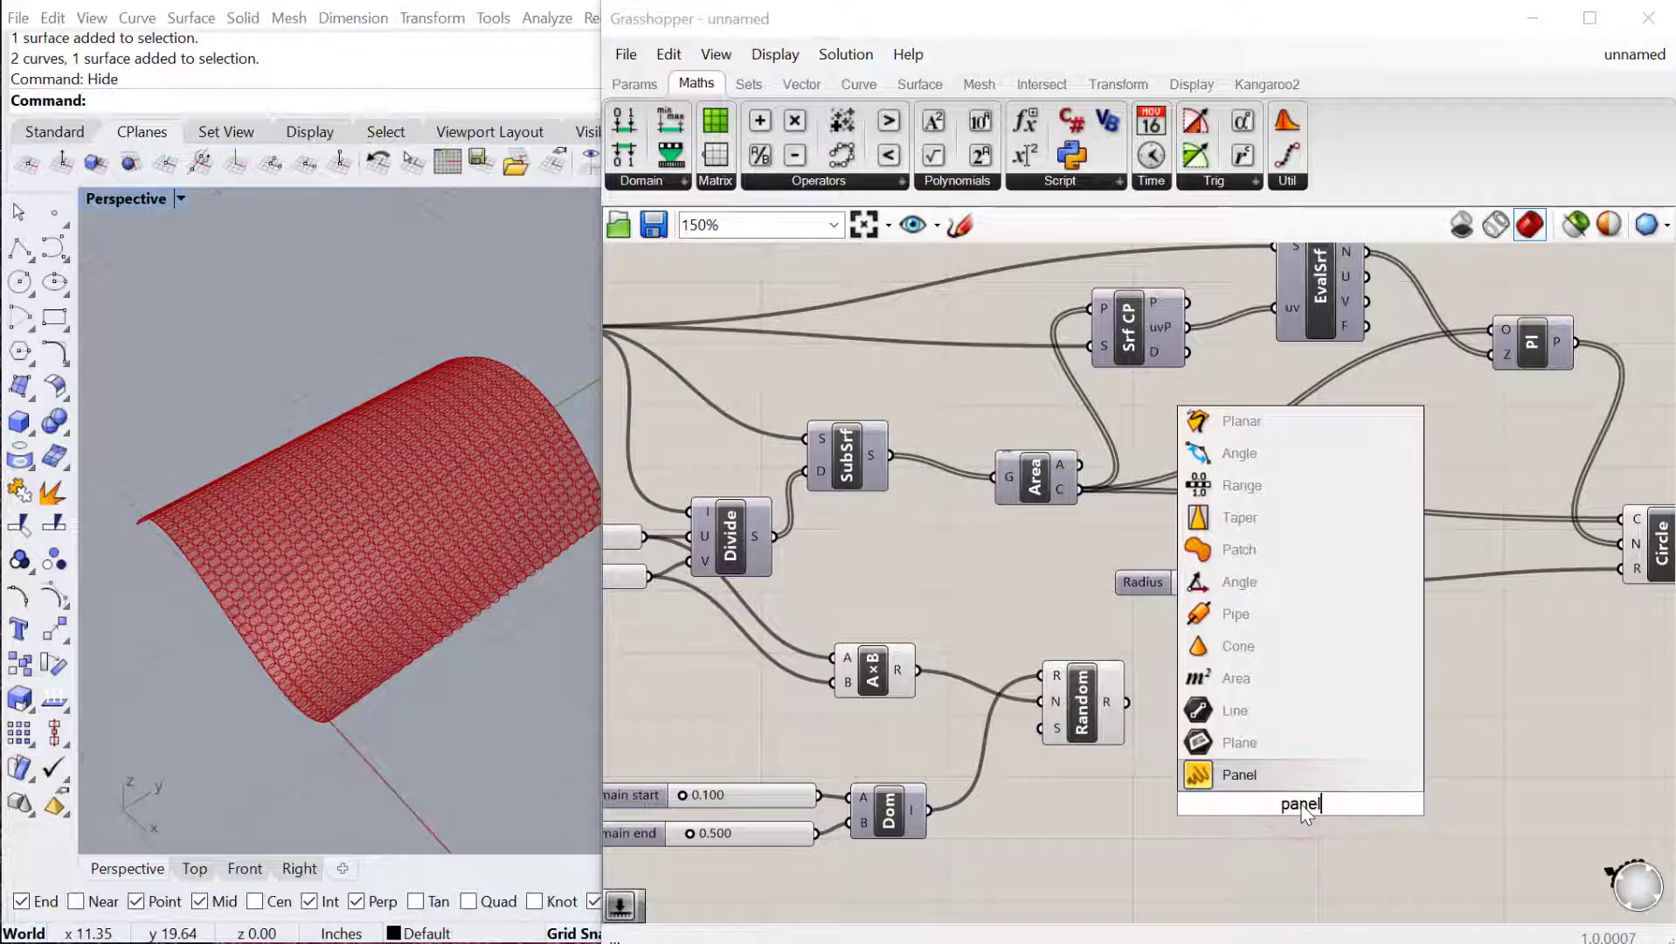
left_click(1249, 778)
left_click_drag(1126, 697, 1204, 799)
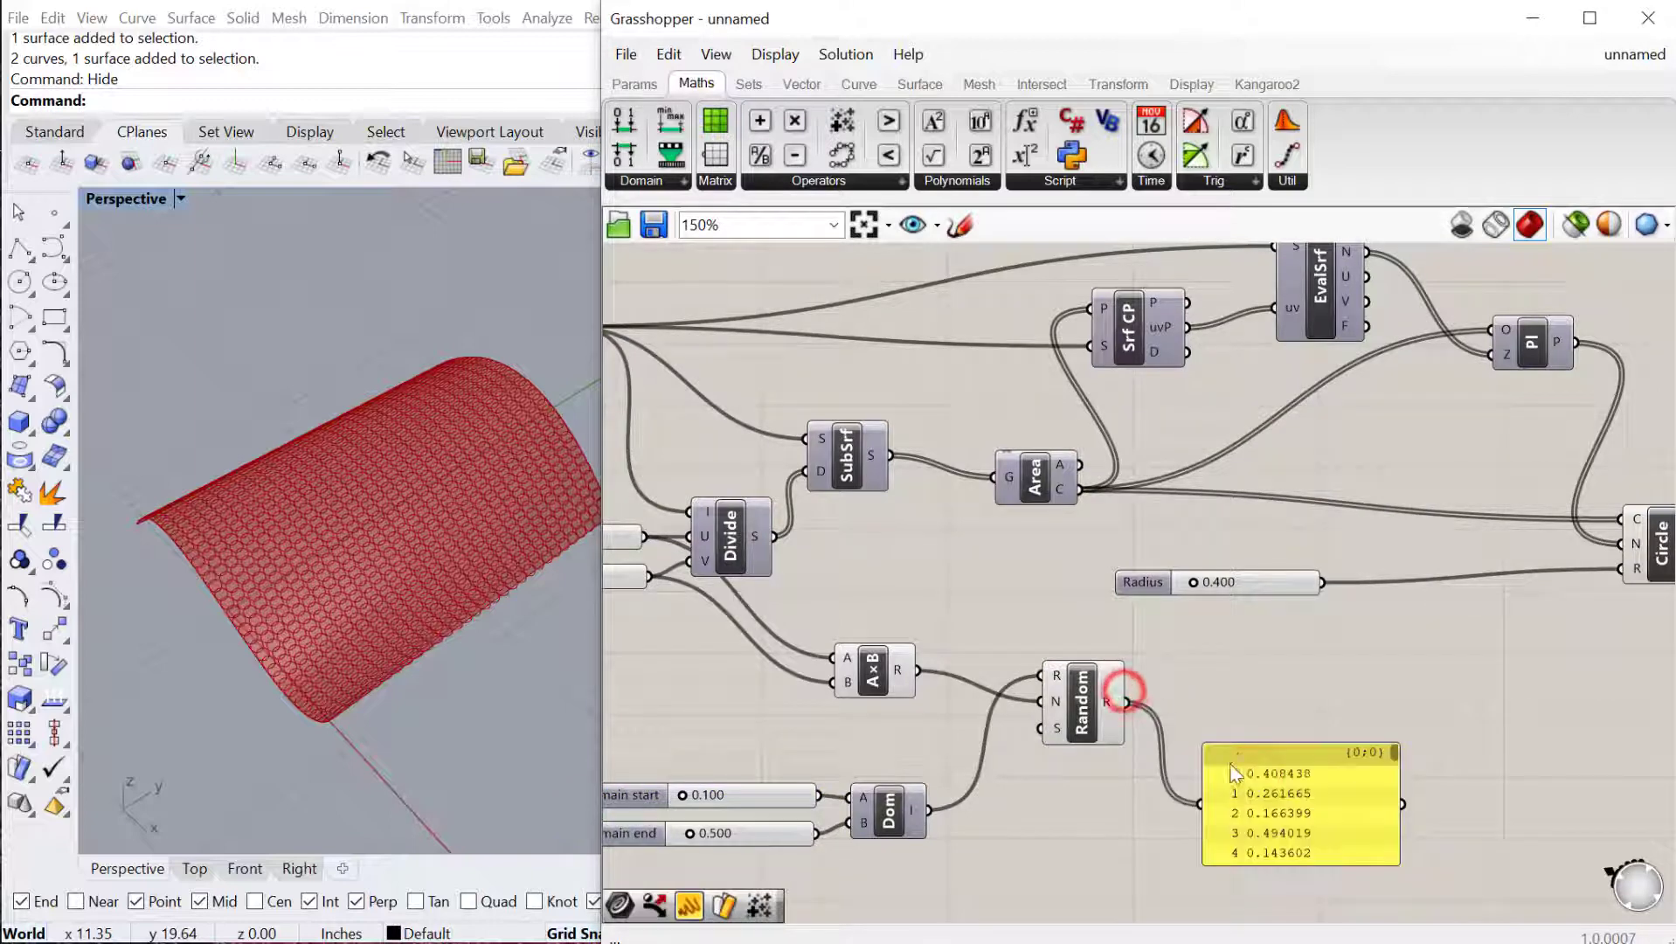
left_click_drag(1242, 746, 1266, 671)
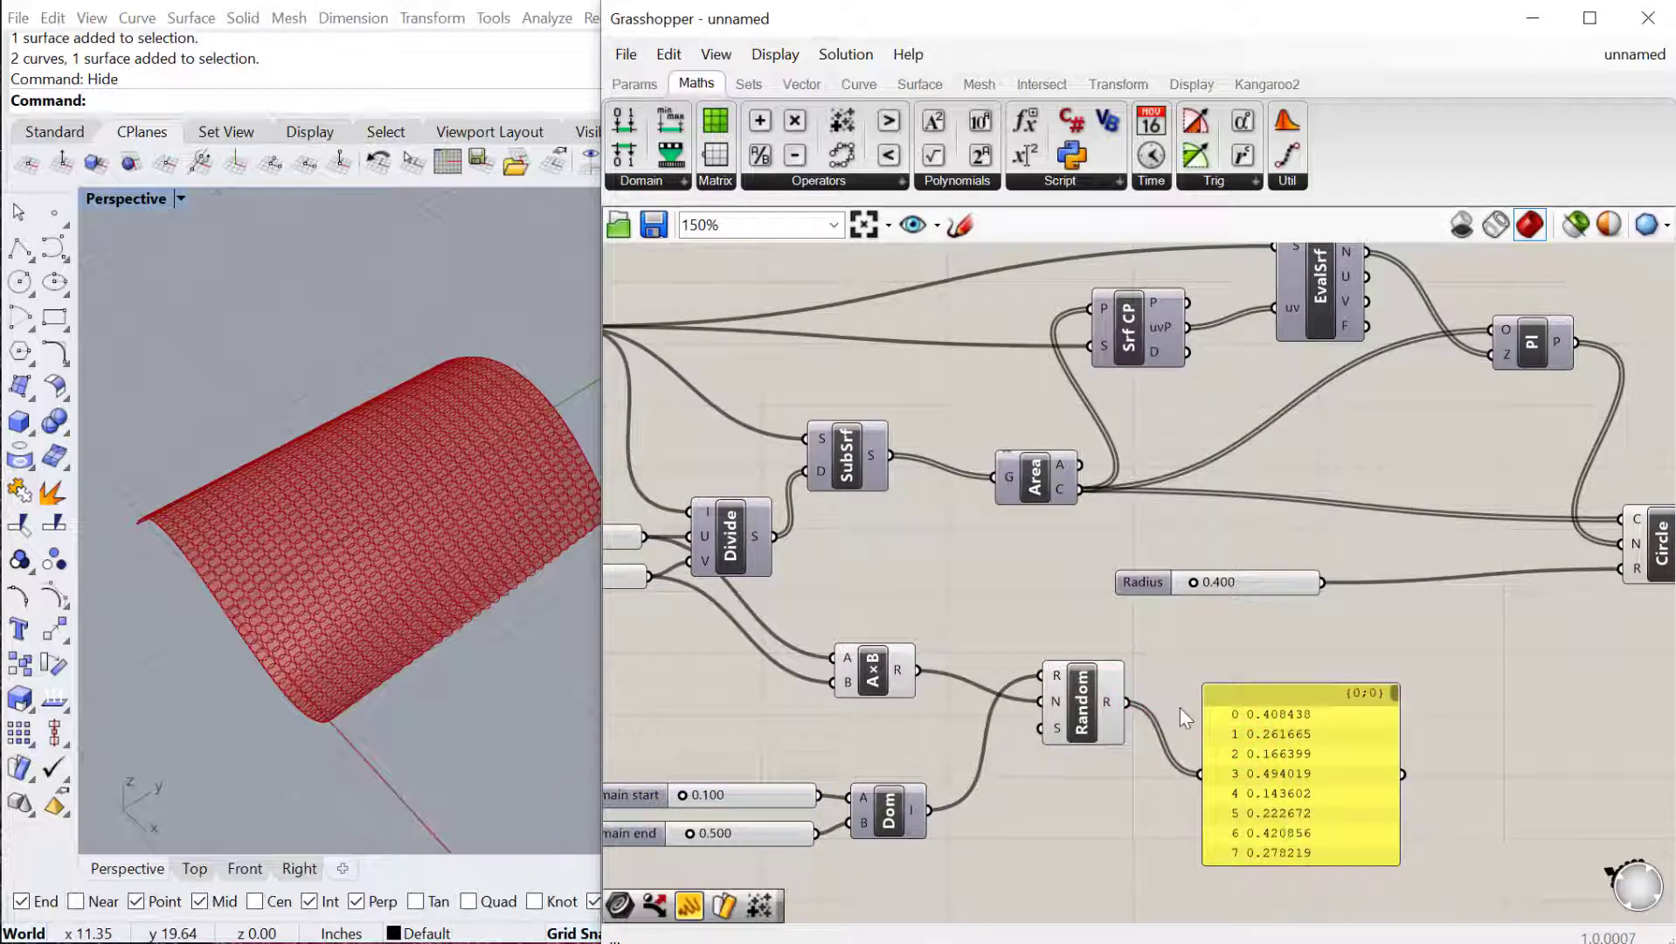
Connect Random's output to the Circle component's radius input in place of the slider and inspect the circles up close.
scroll(1179, 707, "down", 2)
left_click_drag(1135, 703, 1555, 590)
left_click(1262, 602)
right_click_drag(282, 573, 429, 652)
scroll(361, 619, "up", 8)
right_click_drag(297, 658, 472, 598)
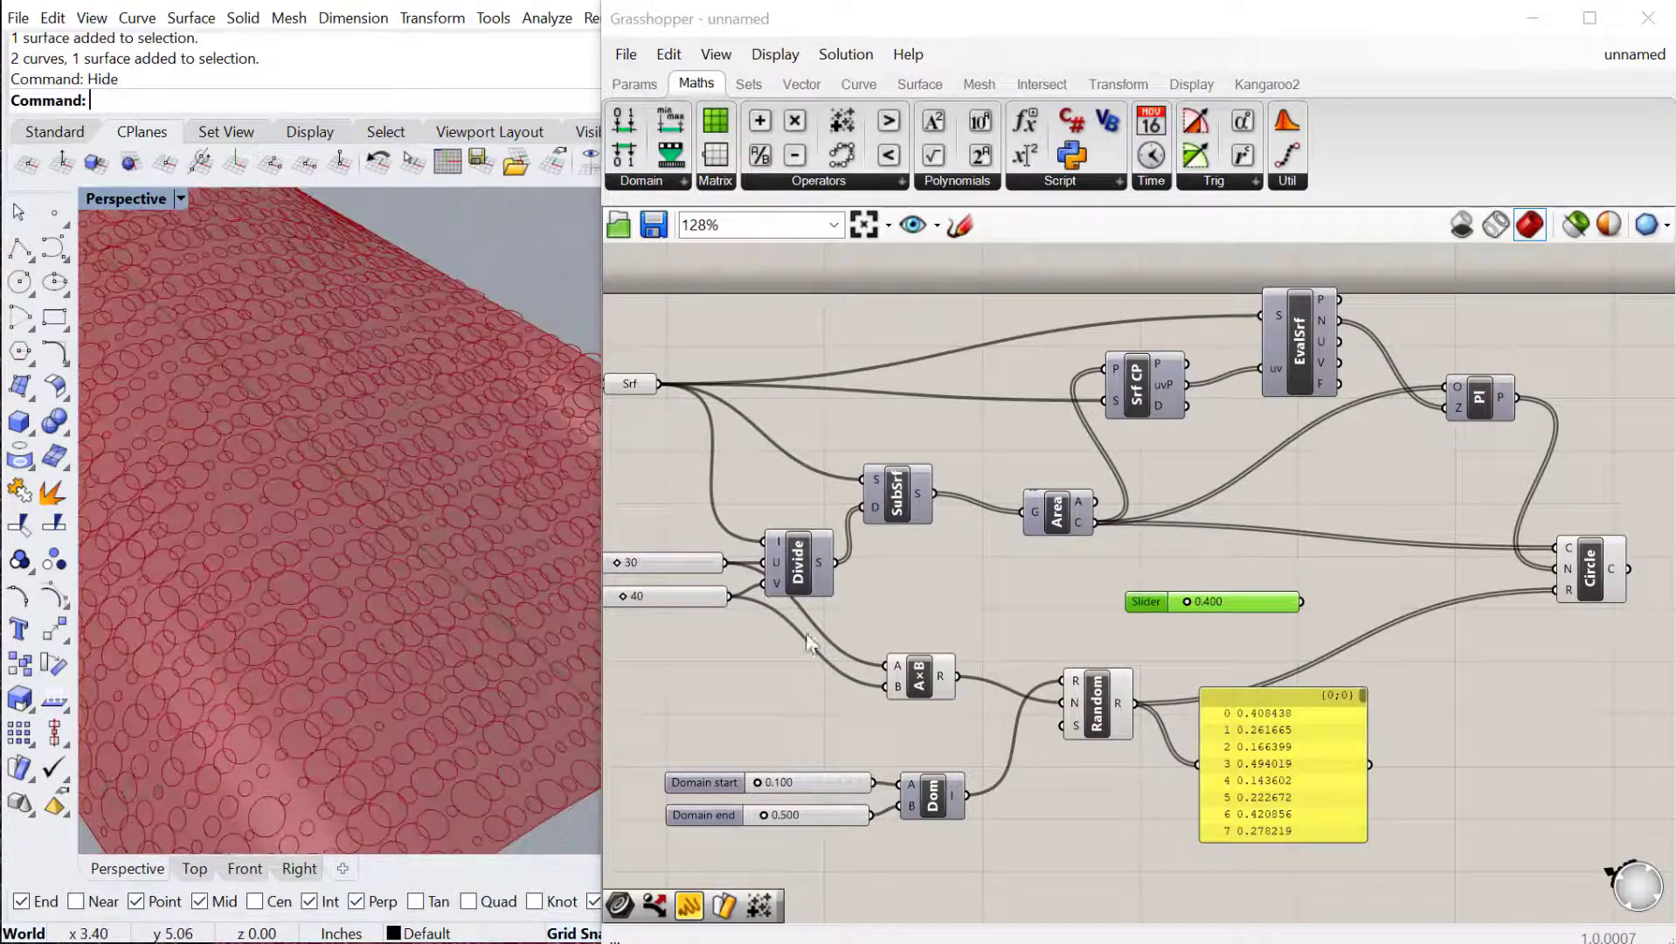
Set the Domain end slider to 0.8 and view the circles on the surface from another angle.
scroll(817, 774, "down", 1)
right_click_drag(833, 812, 861, 758)
scroll(839, 754, "up", 2)
scroll(842, 753, "up", 2)
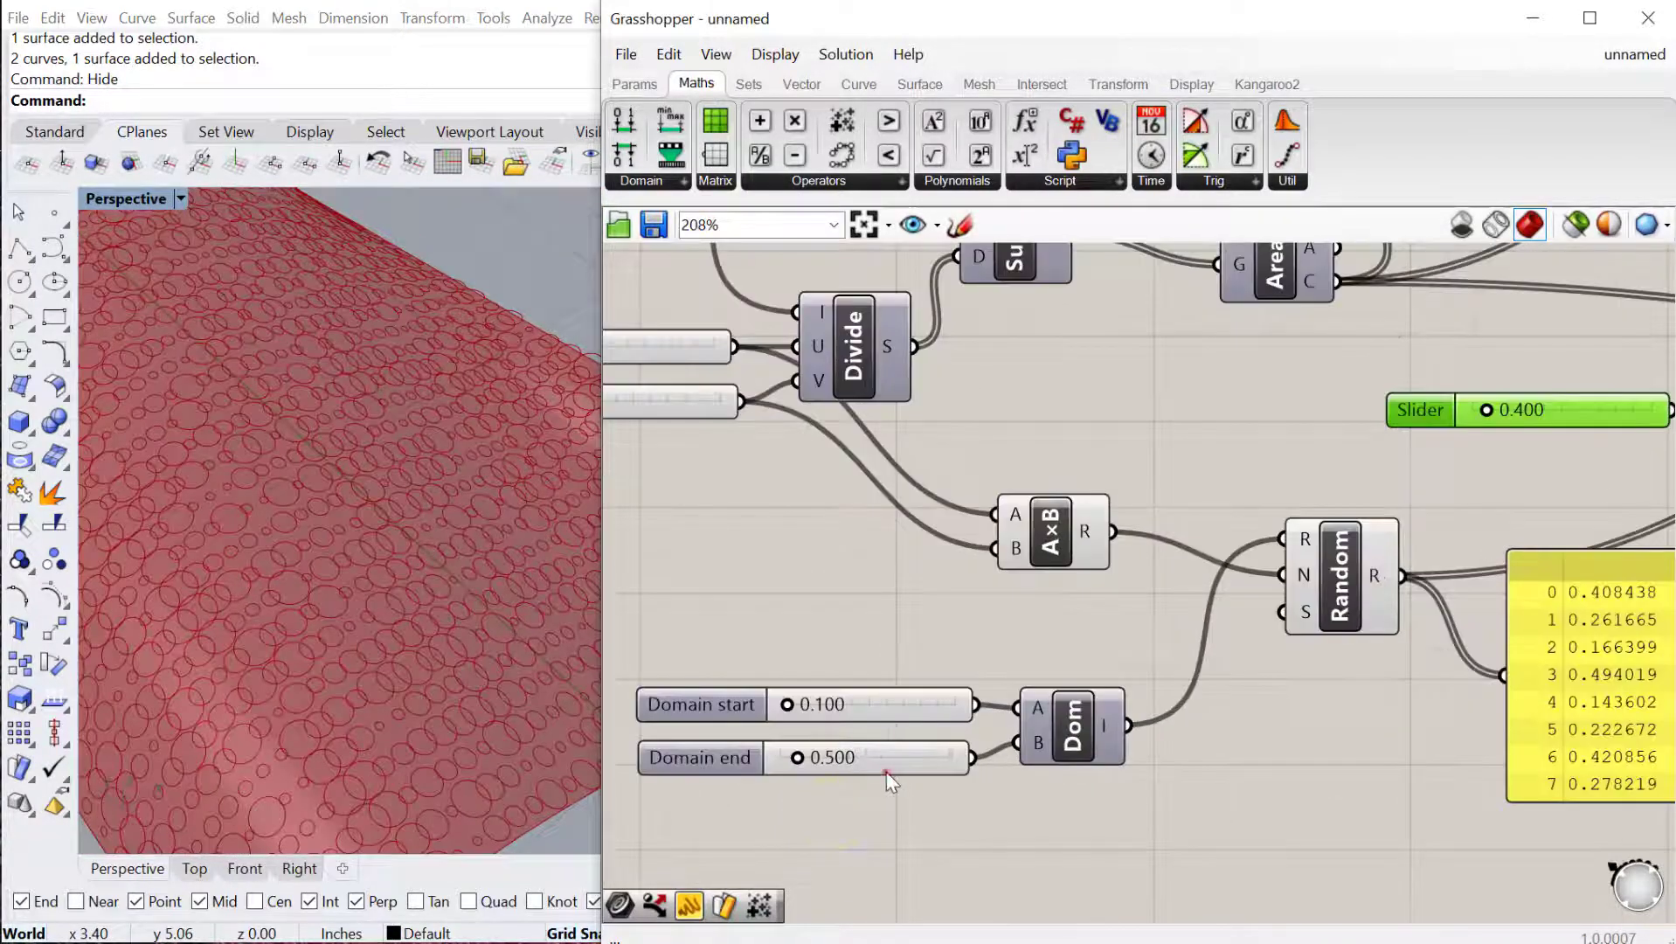
double_click(886, 772)
type("0.8")
key("Return")
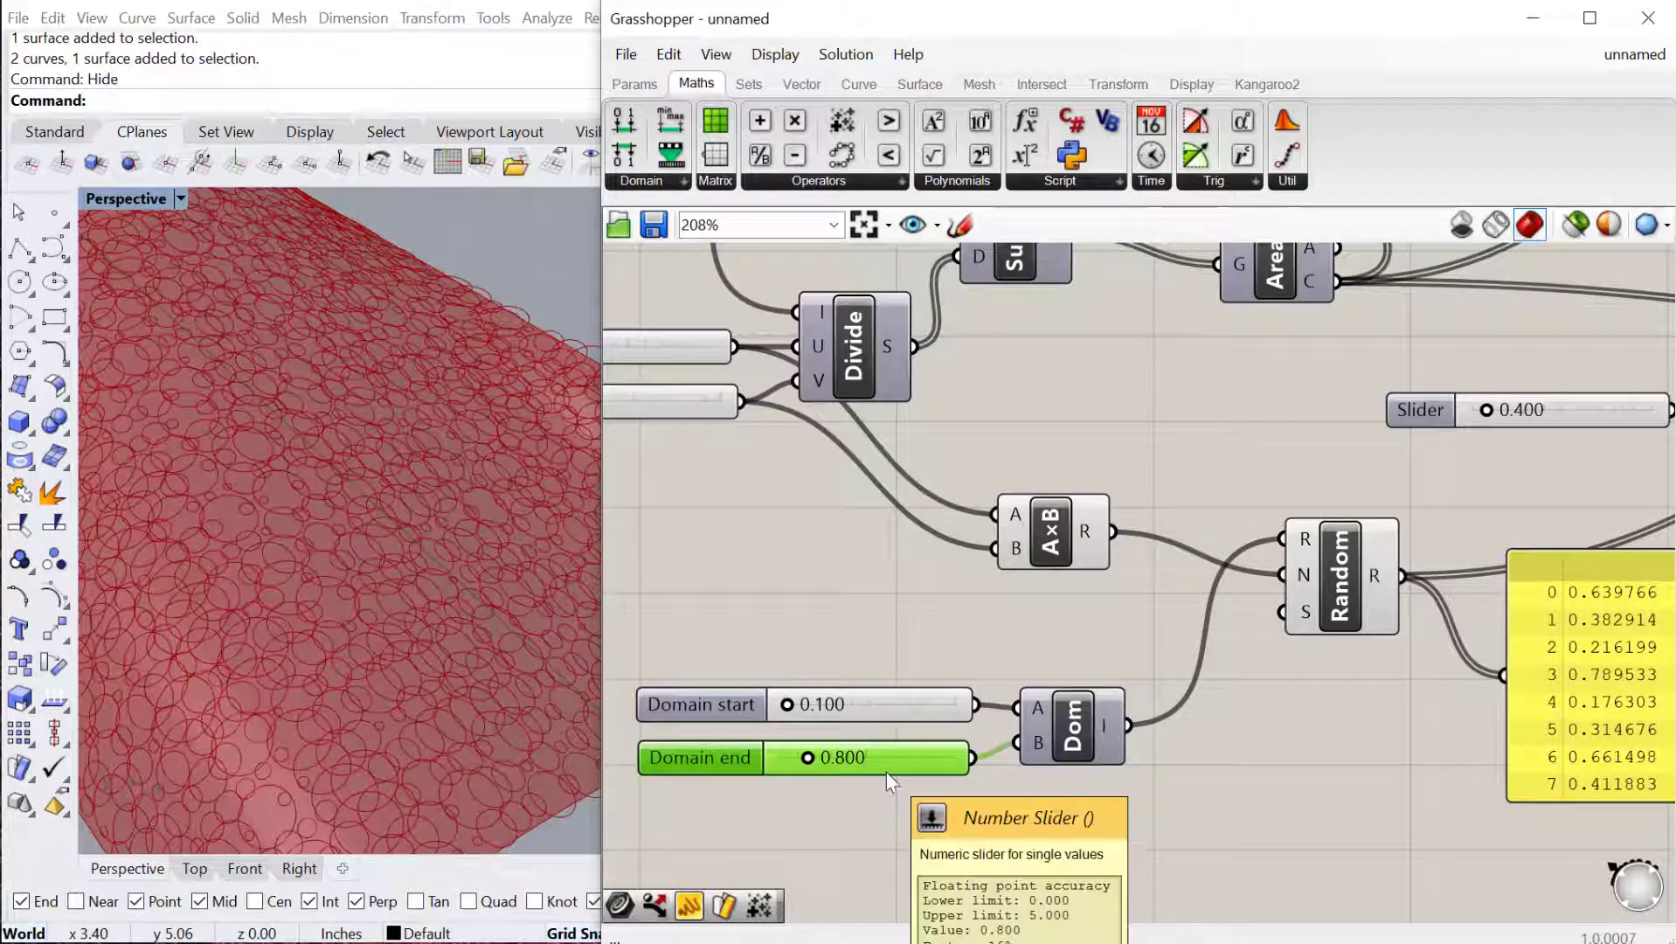
right_click_drag(344, 606, 440, 572)
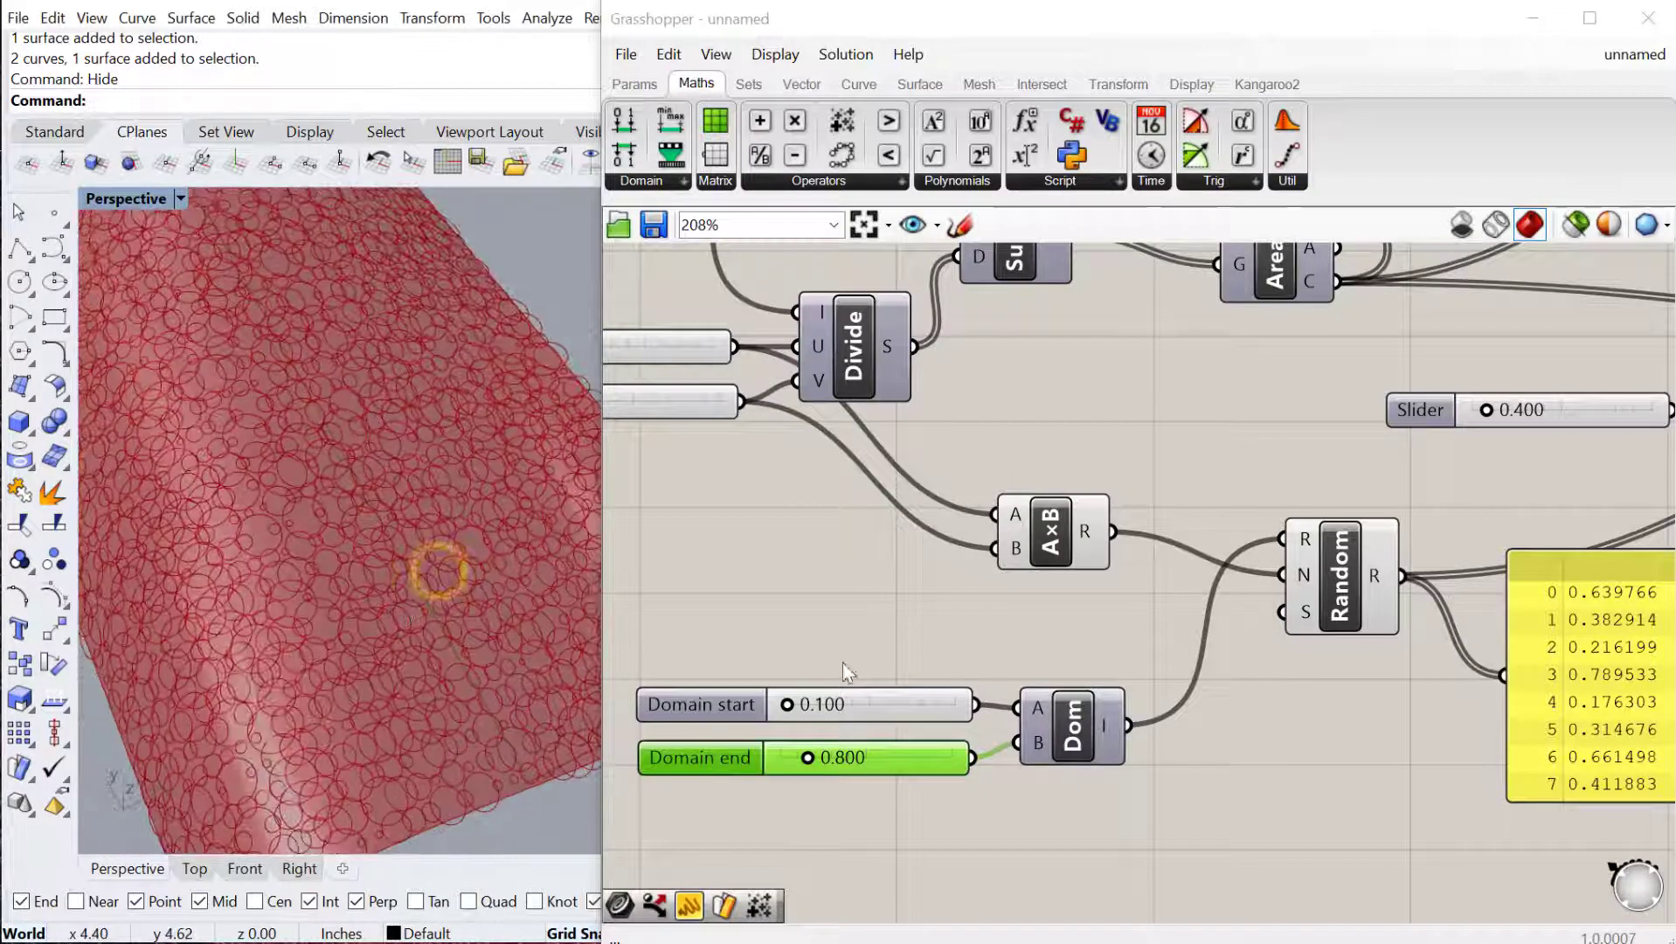
Move the Panel of random values down and away from the Random component.
right_click_drag(610, 318, 814, 448)
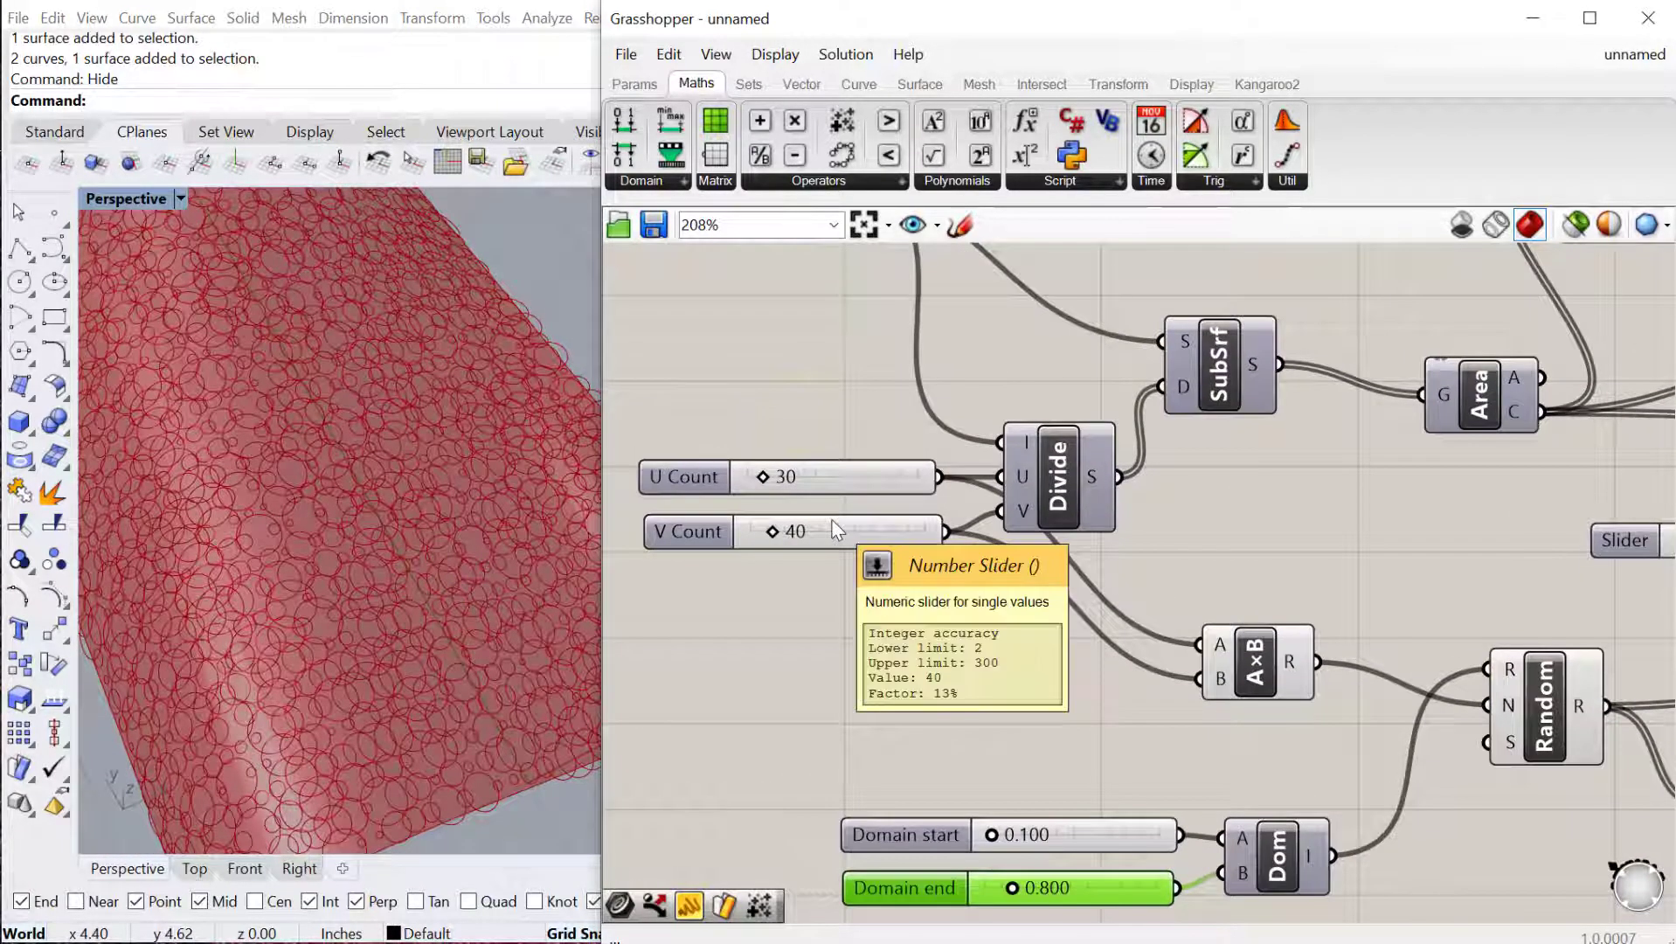
scroll(999, 645, "down", 4)
scroll(1455, 691, "up", 1)
right_click_drag(1455, 690, 1457, 692)
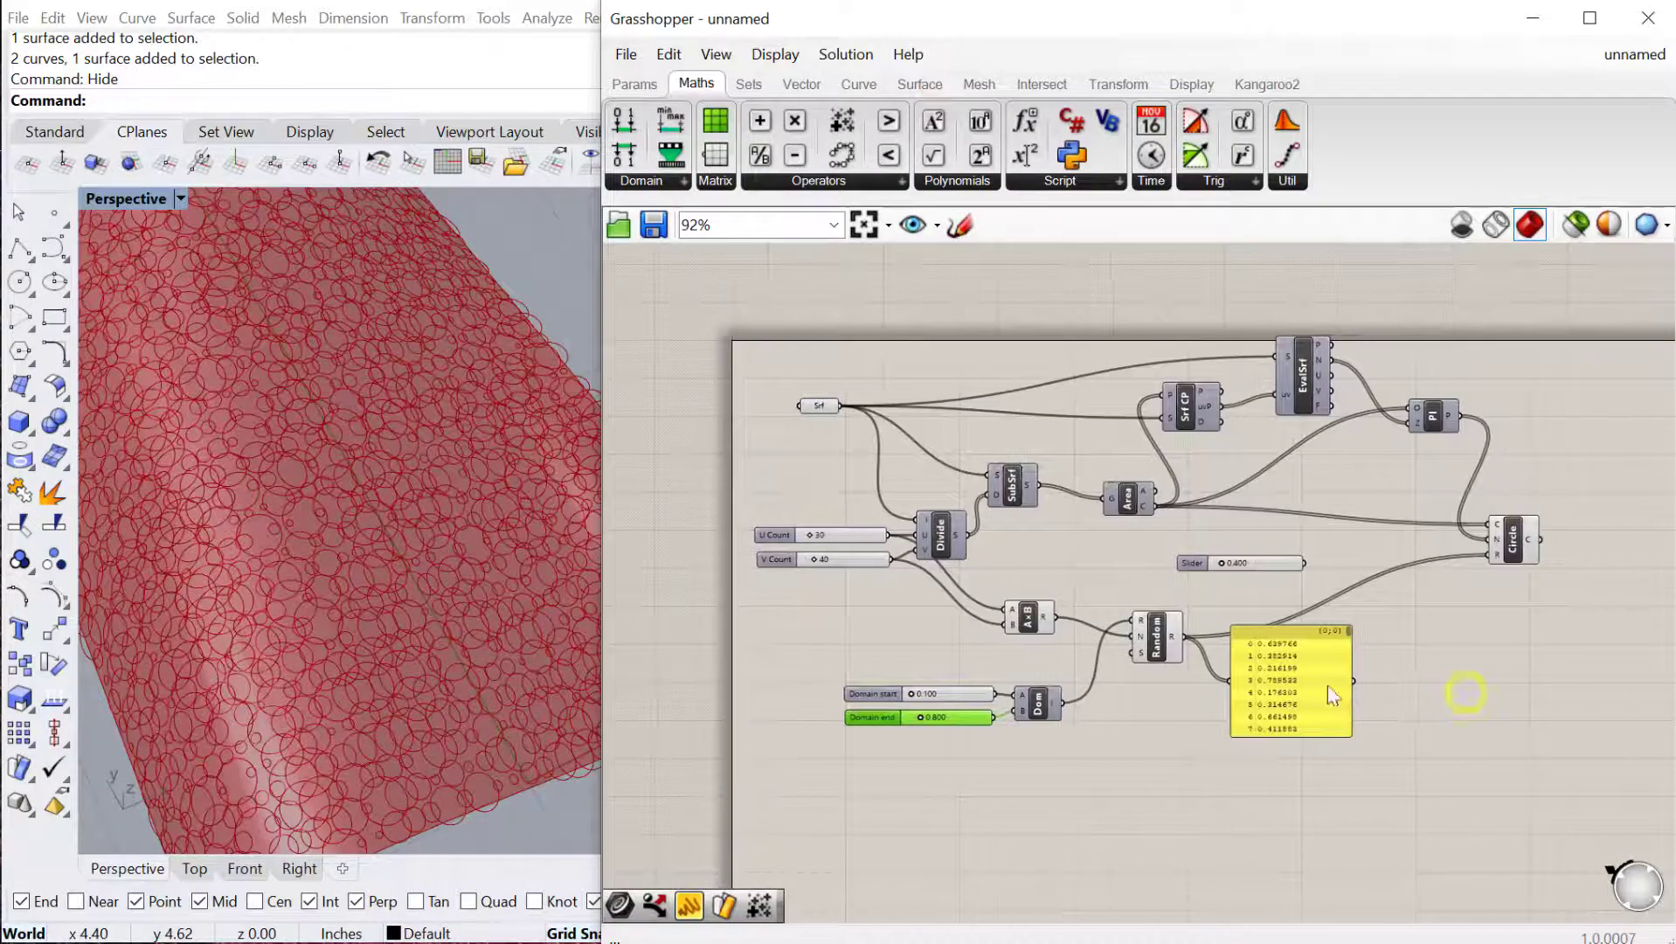
left_click_drag(1327, 686, 1398, 743)
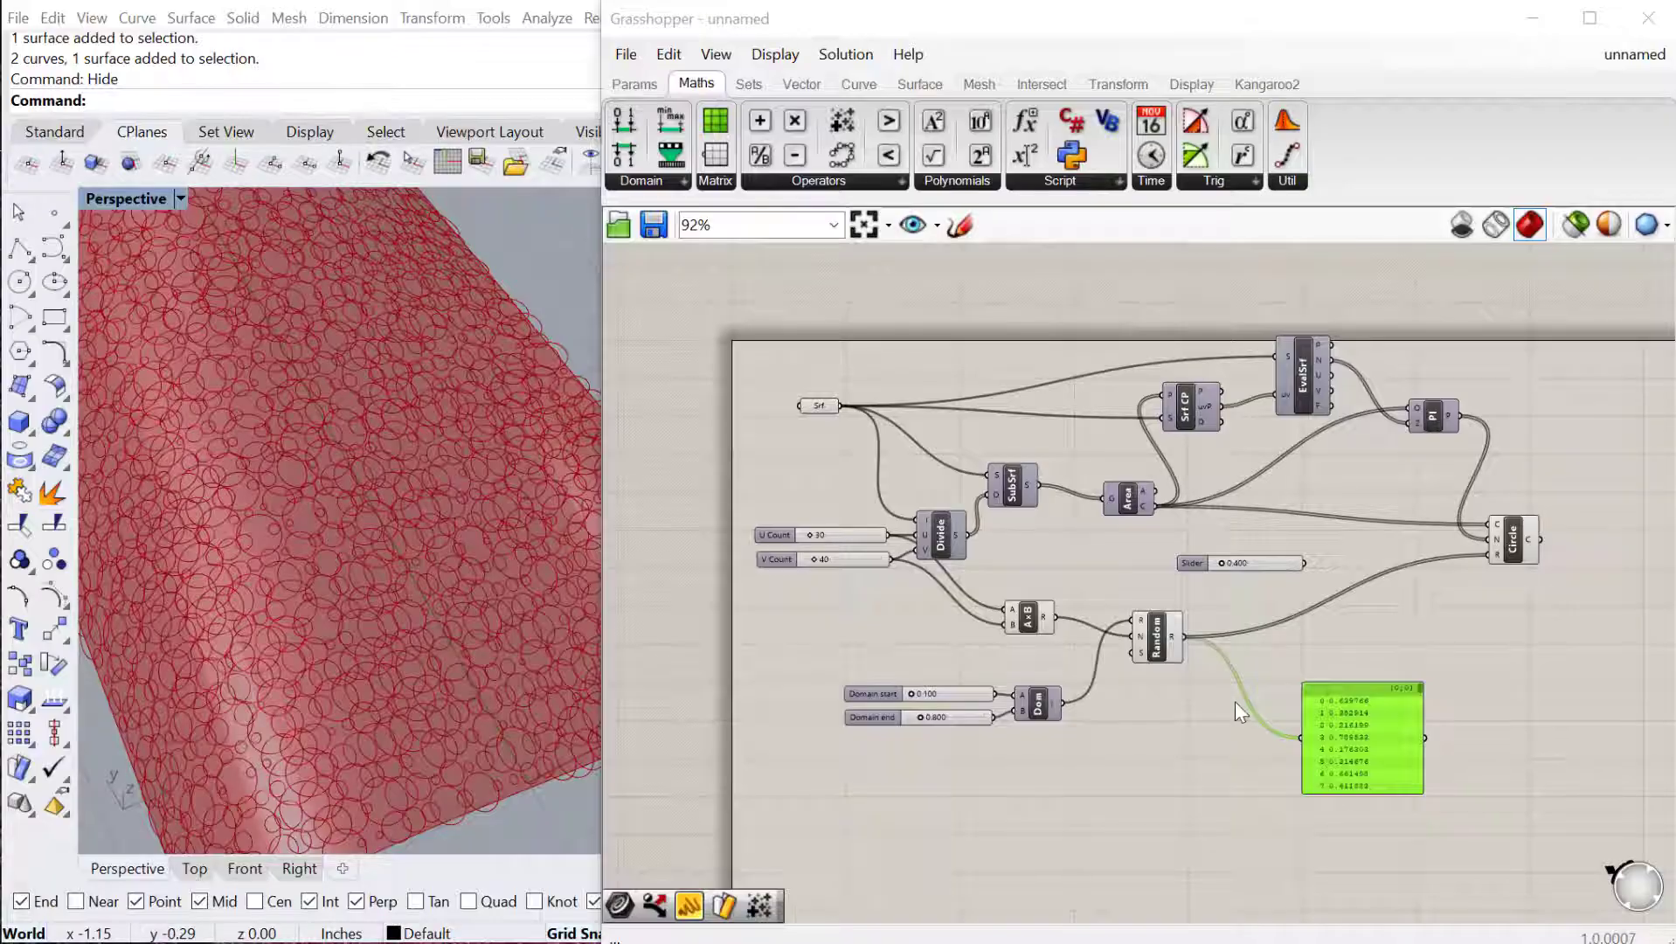
Add a Random Reduce component after the Circle component.
scroll(1235, 701, "down", 1)
right_click_drag(1442, 627, 1169, 599)
scroll(1249, 610, "up", 2)
scroll(1277, 626, "up", 2)
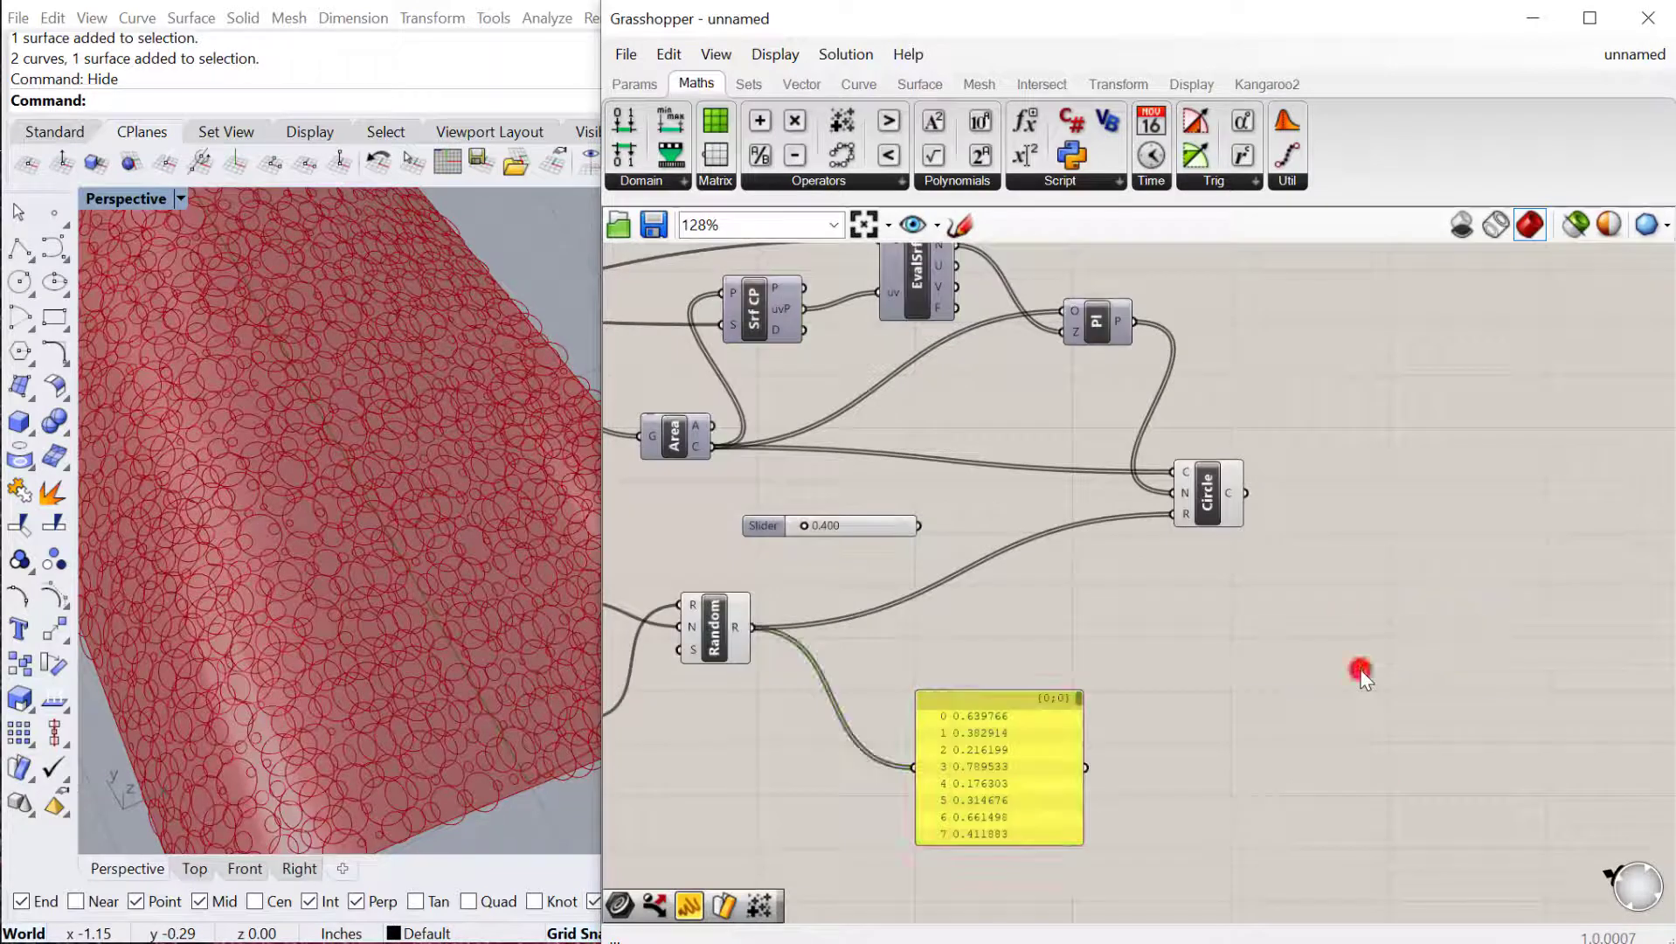
double_click(1360, 668)
type("rand")
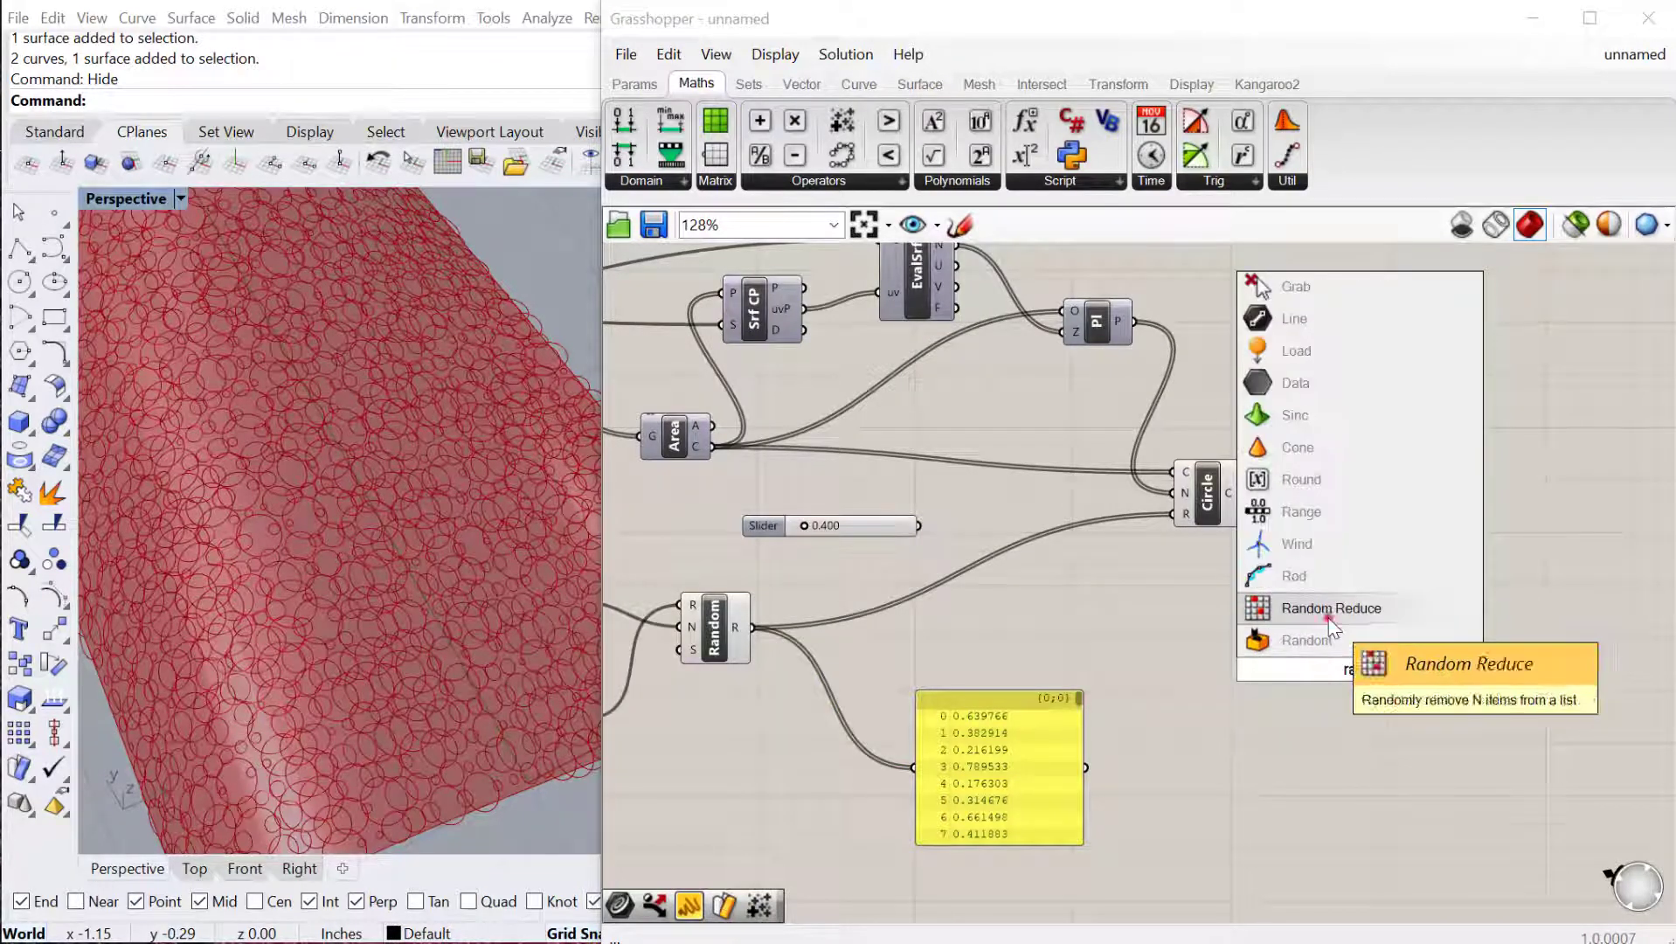
left_click(1315, 609)
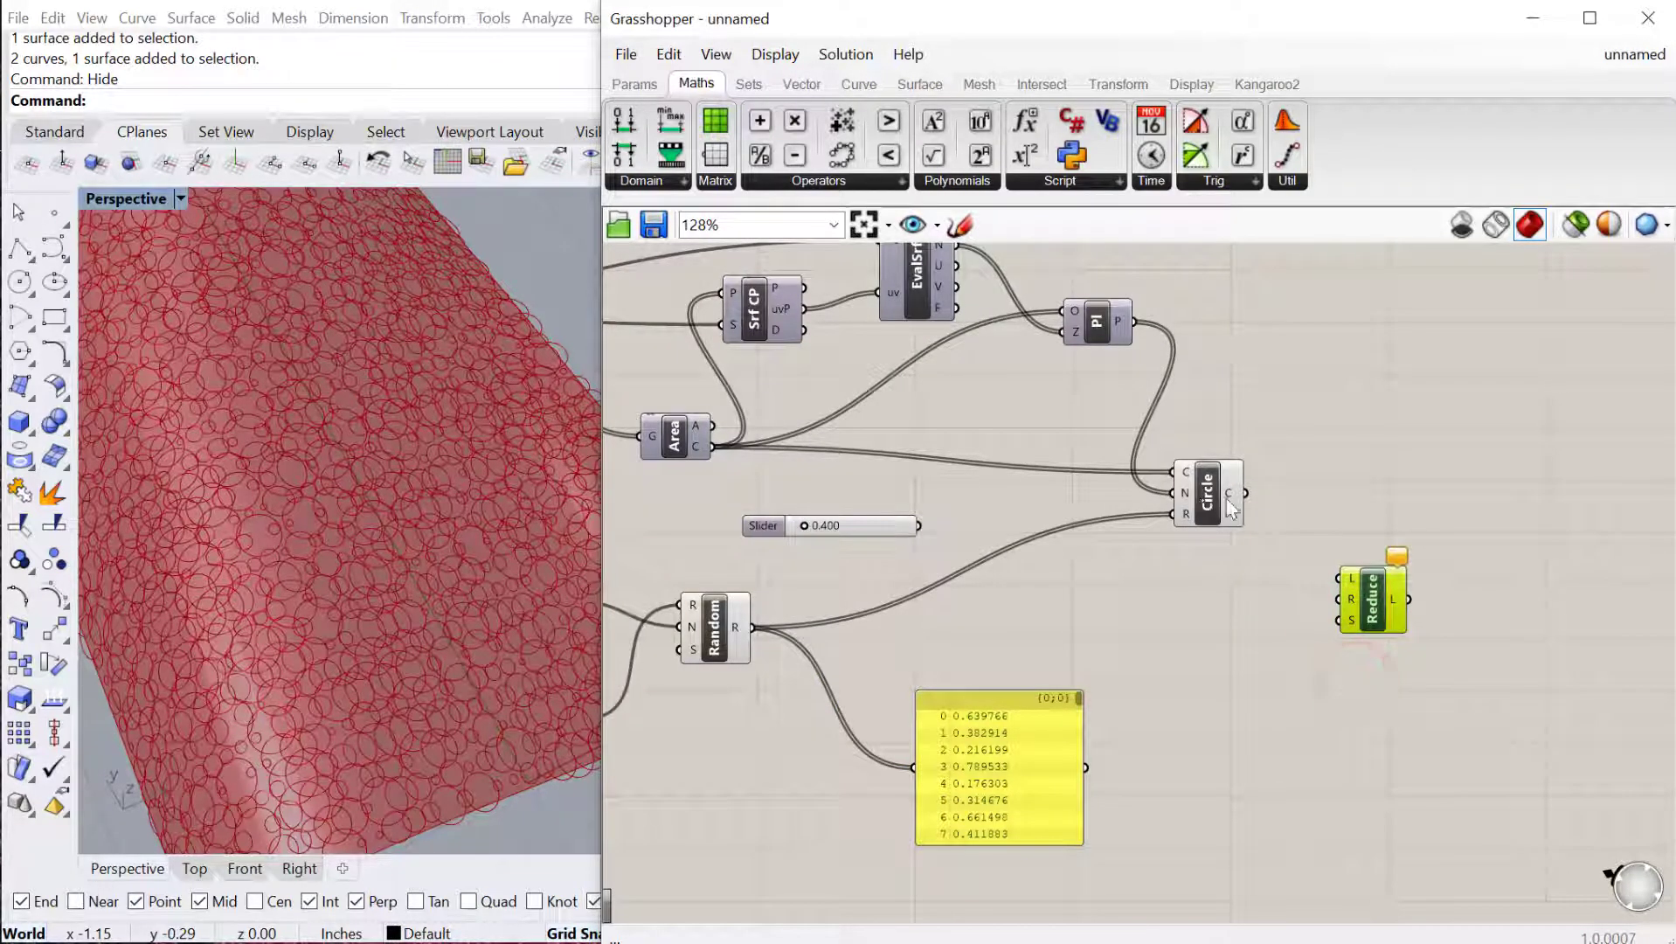
Connect the Circle component's output to Random Reduce's list input and add a Division component below it.
left_click_drag(1245, 495, 1395, 578)
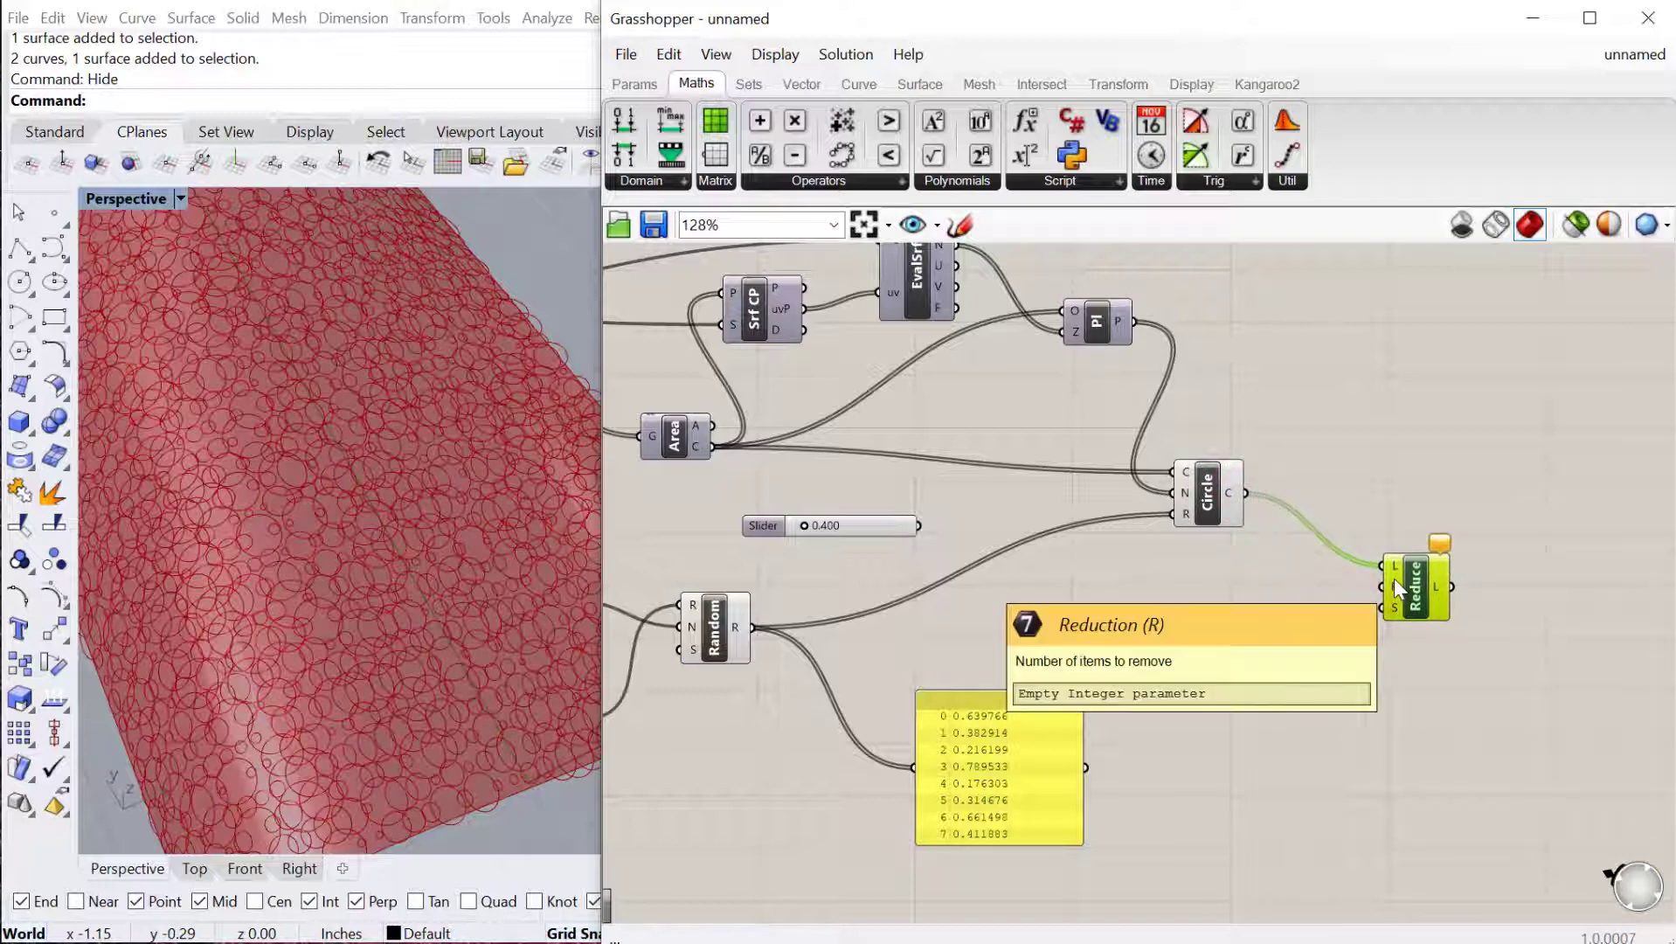
right_click_drag(1225, 679, 1264, 620)
double_click(1256, 683)
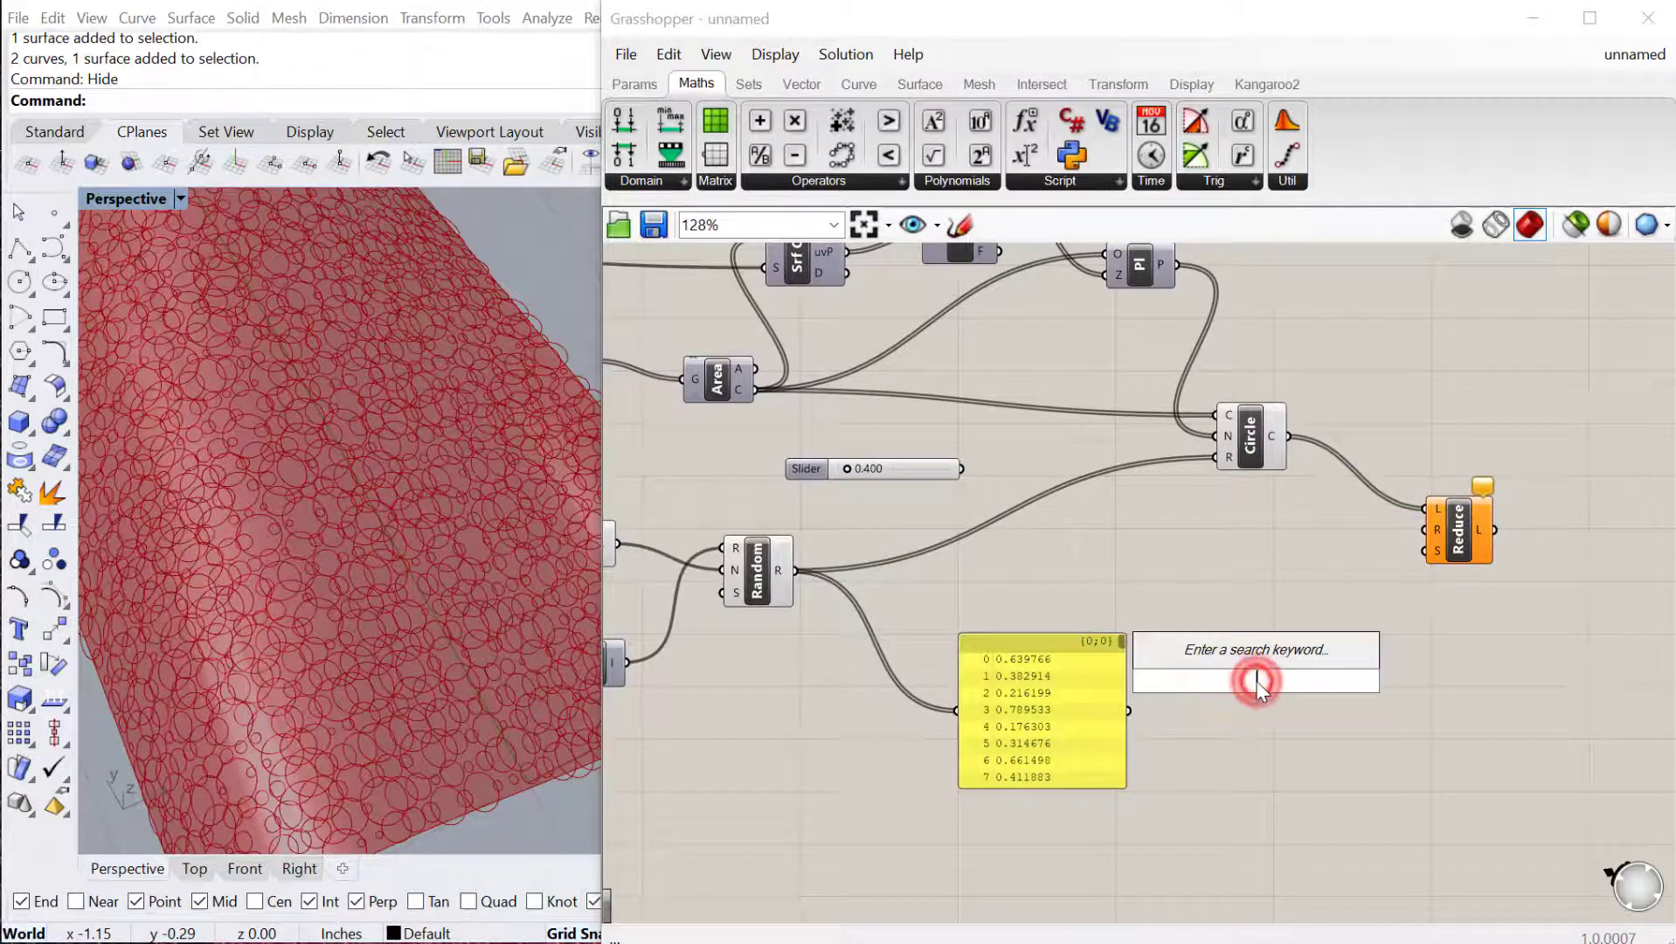
type("divi")
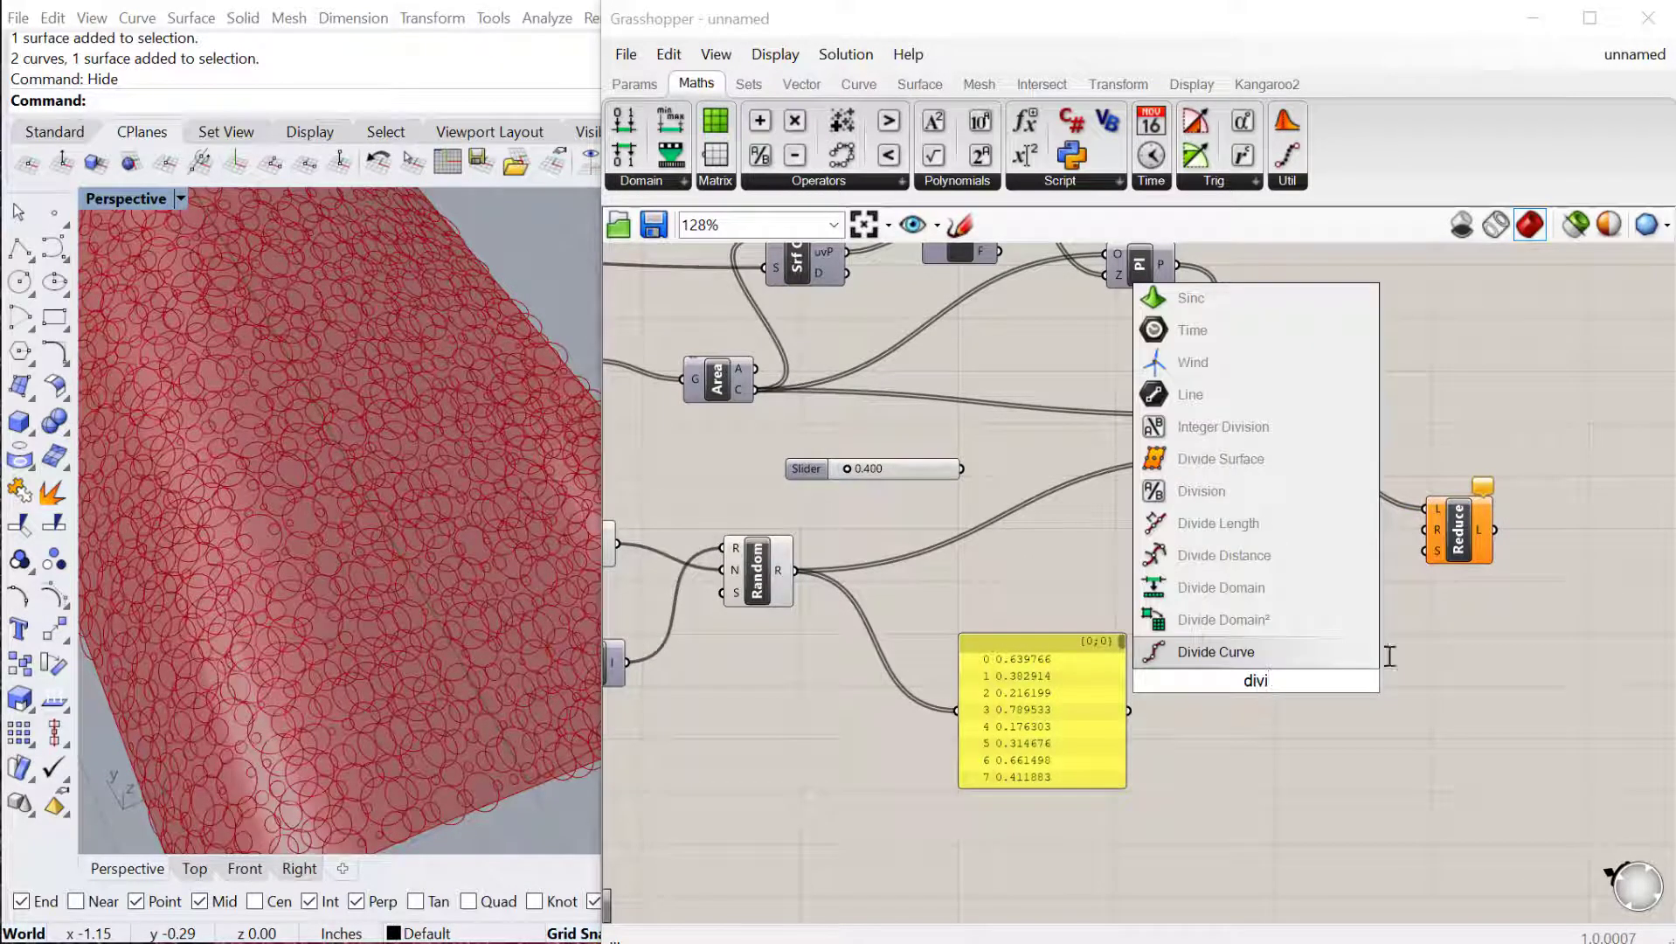
left_click(1234, 492)
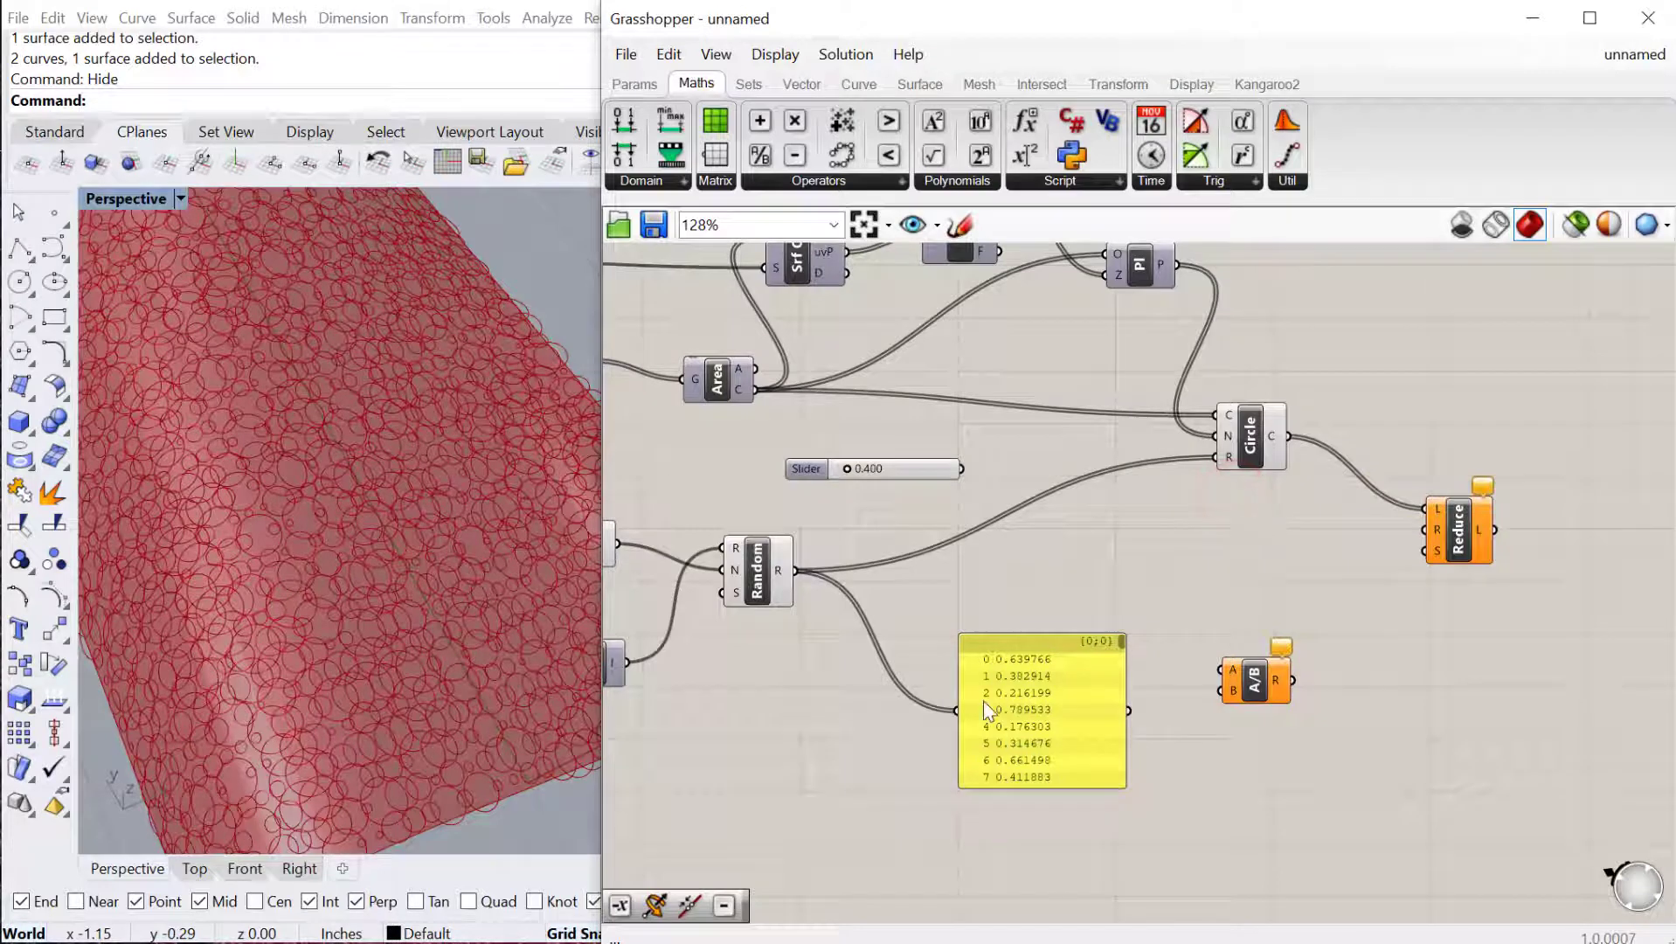
Wire the Multiplication result into Division's A input and a new 0 to 5 integer slider set to 2 into its B input.
right_click_drag(983, 701, 1086, 653)
mouse_move(718, 494)
left_mouse_down()
mouse_move(1286, 584)
mouse_move(1327, 623)
mouse_move(1461, 634)
left_mouse_up()
double_click(1315, 780)
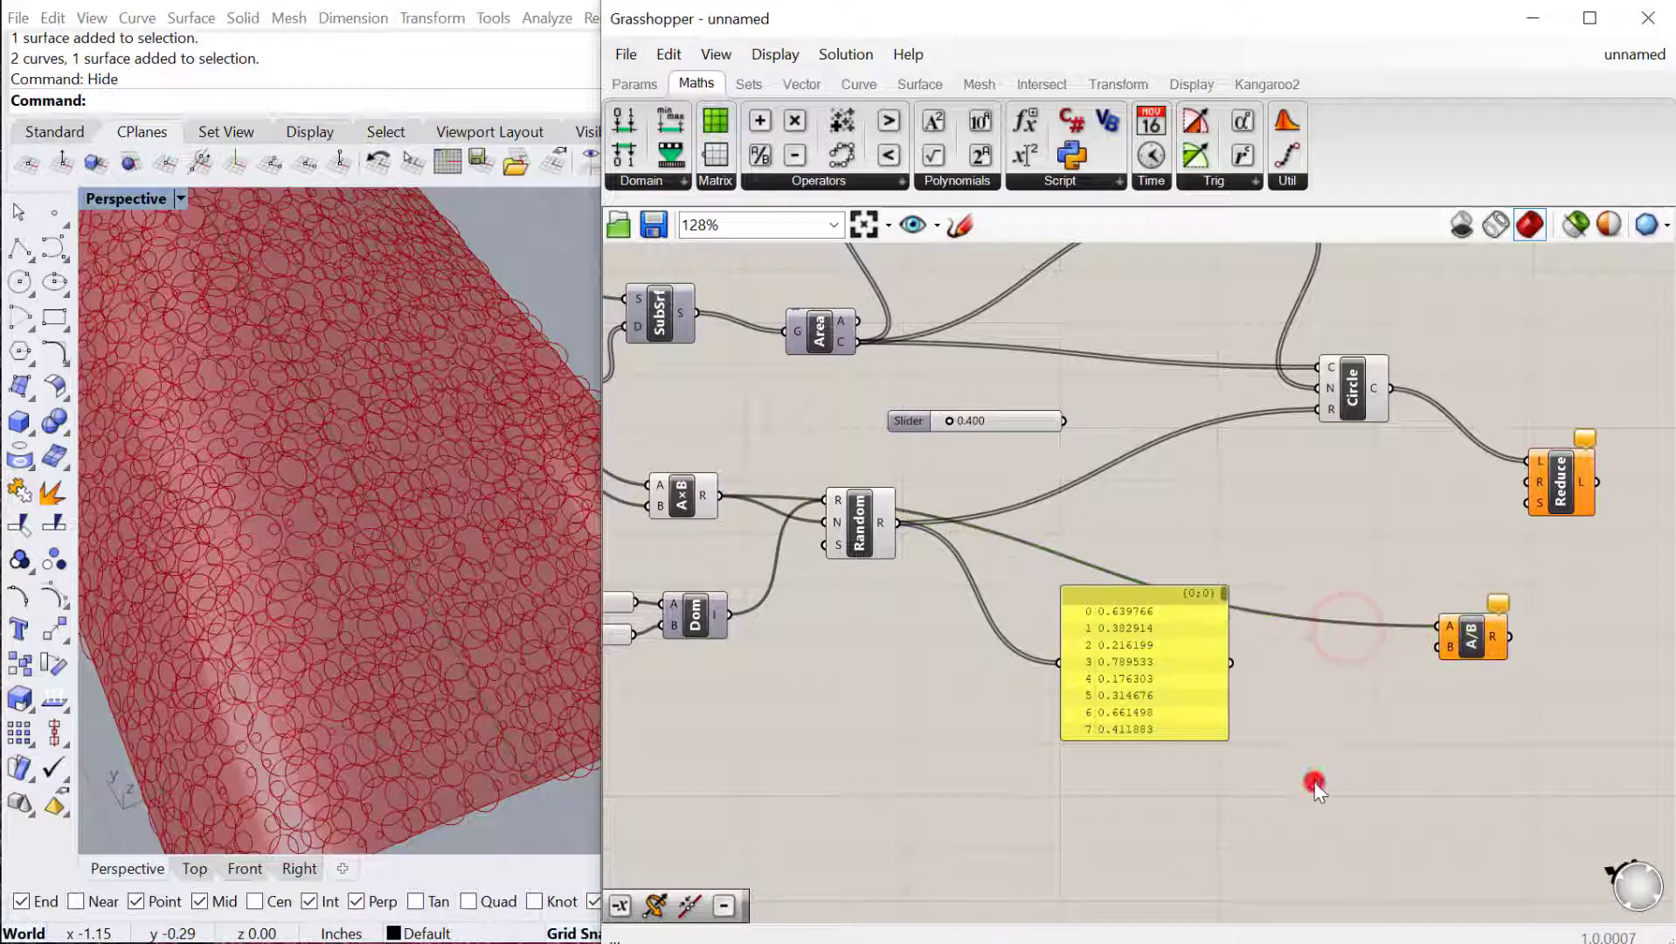
type("0<5")
key("Return")
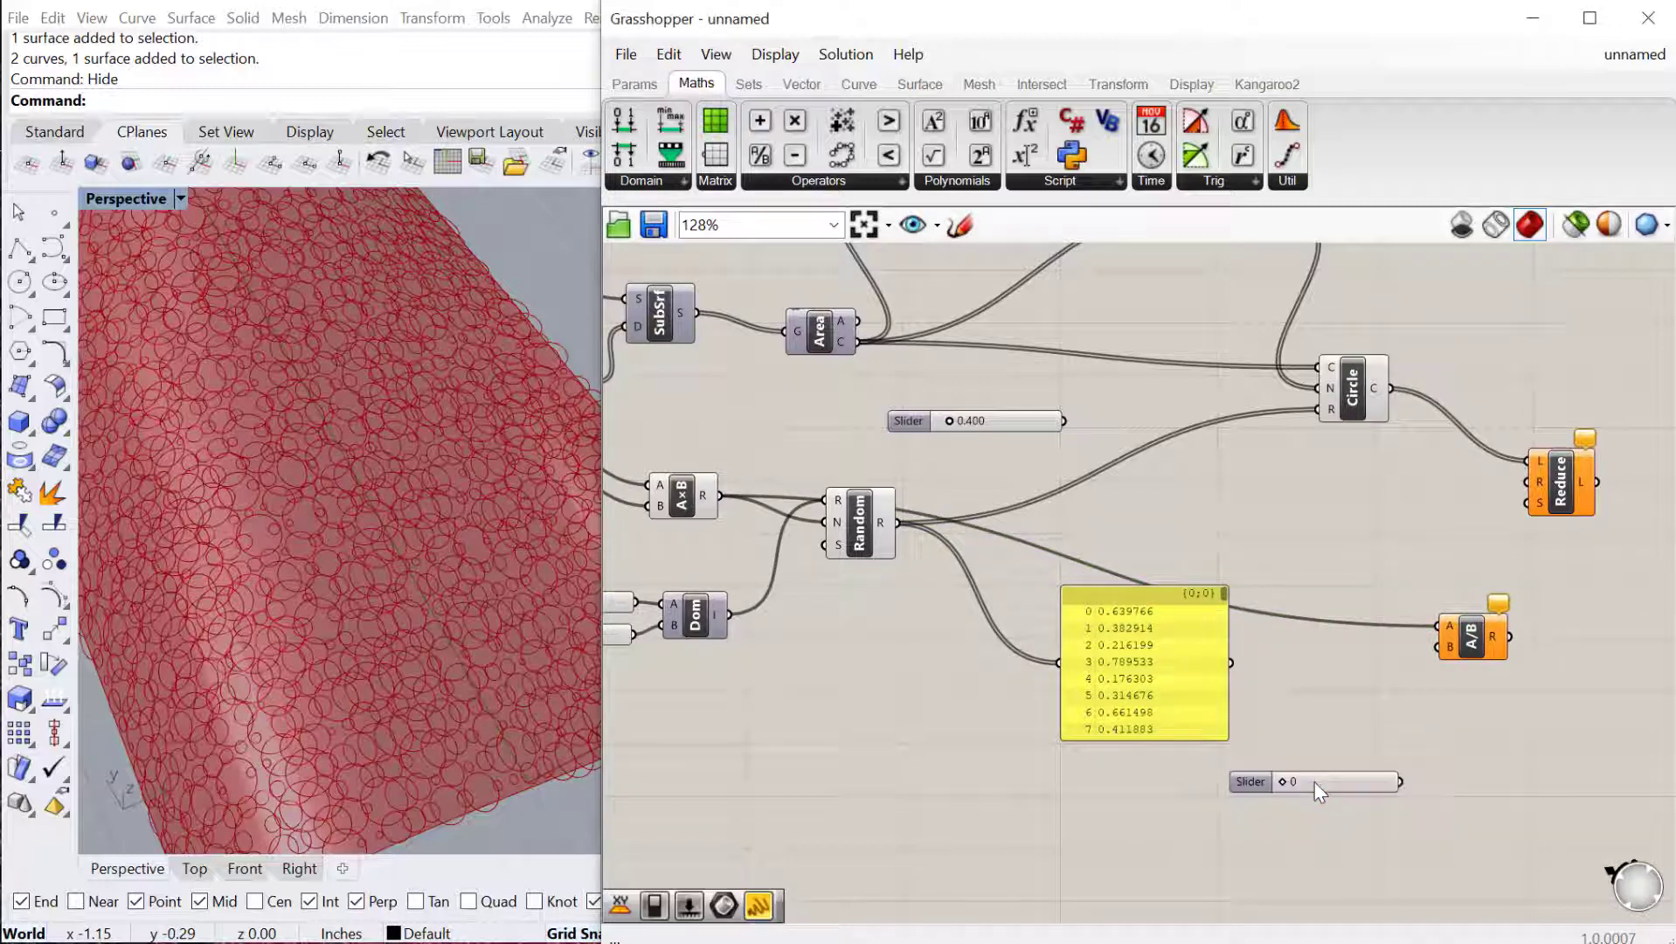
left_click_drag(1400, 782, 1438, 646)
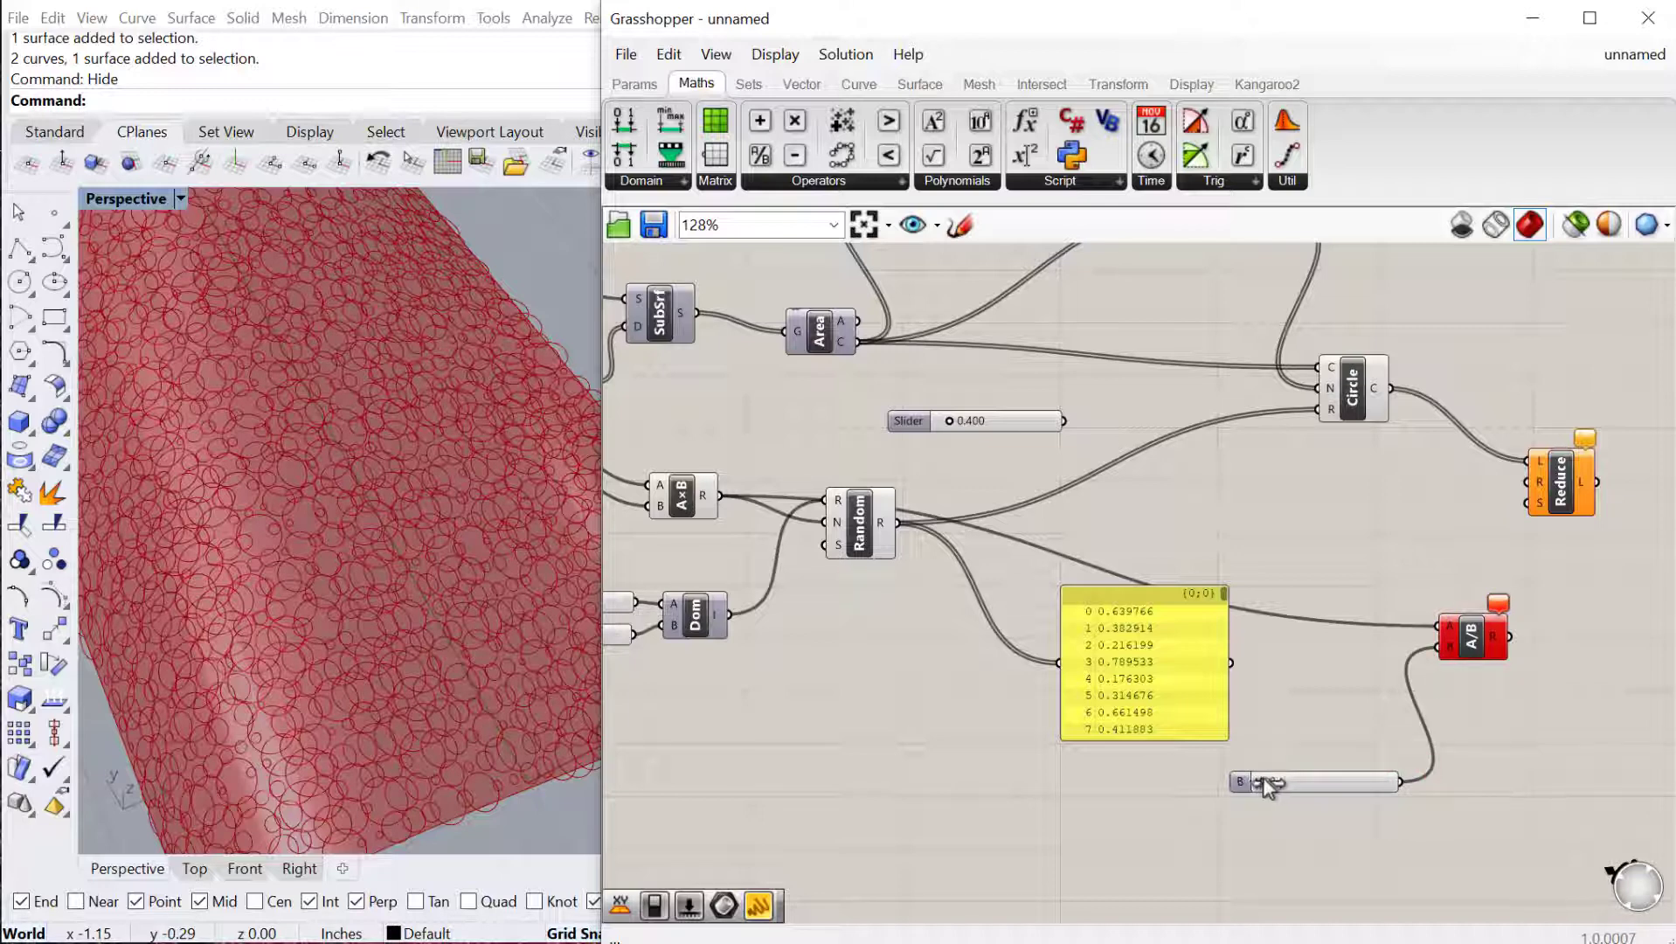
left_click_drag(1264, 782, 1311, 782)
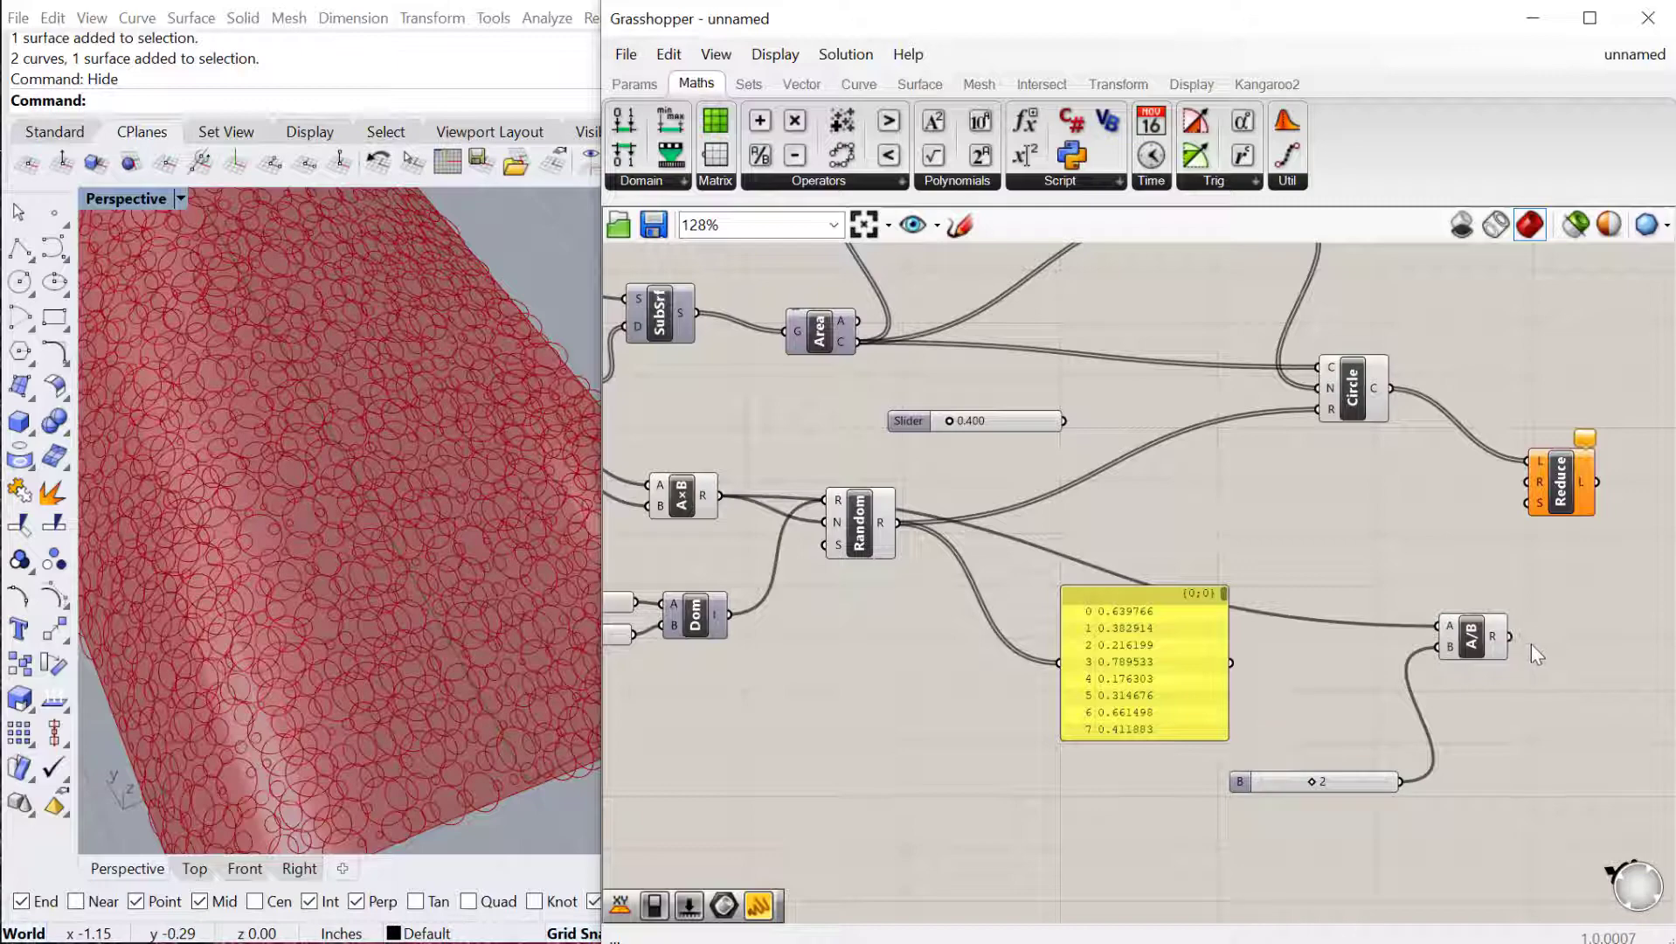
Connect the Division result to Random Reduce's reduction input and turn off the Circle component's preview to inspect the reduced circles.
left_click_drag(1511, 637, 1527, 481)
left_click(1558, 482)
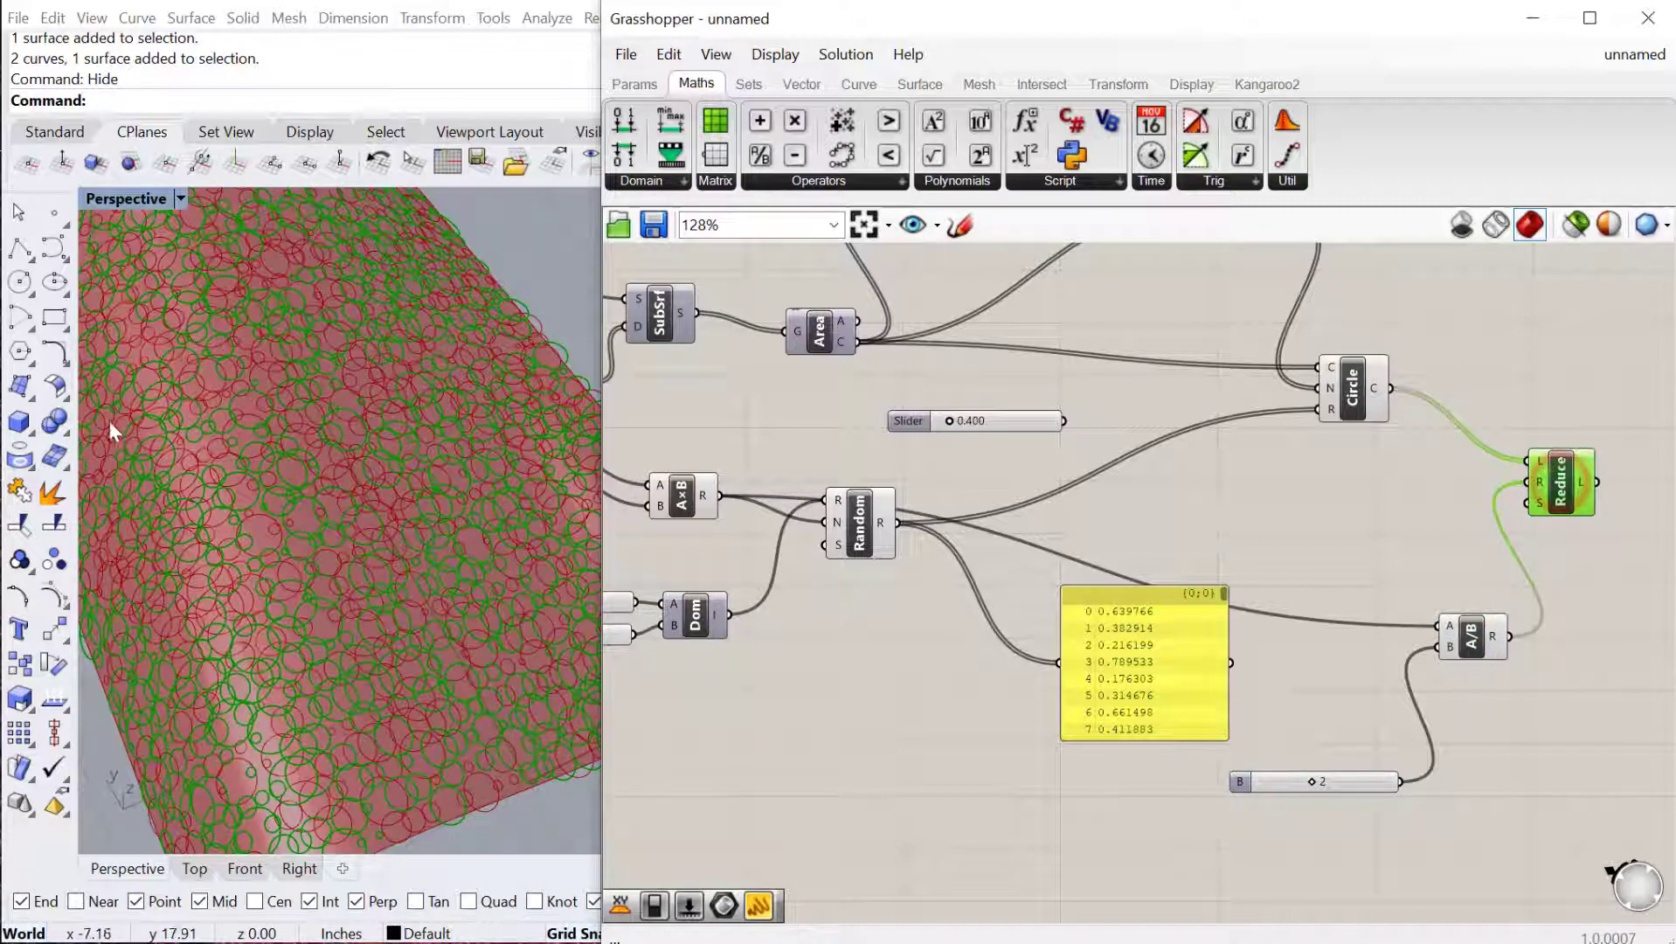
scroll(1245, 505, "down", 3)
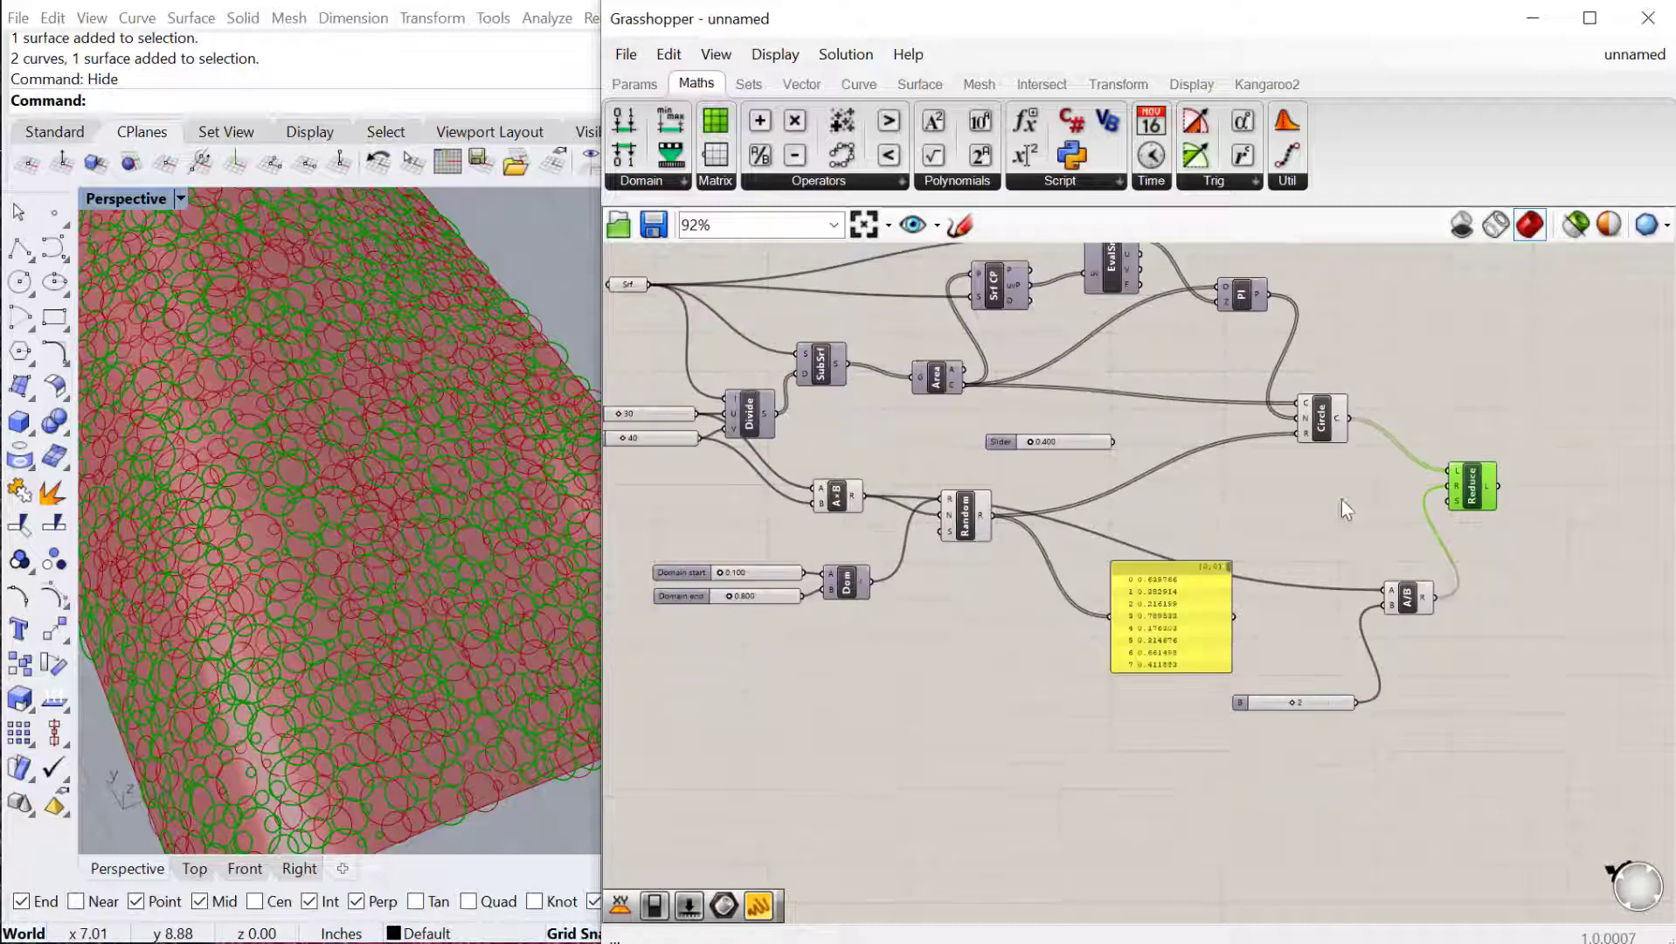
left_click_drag(1363, 505, 1158, 370)
right_click(1338, 329)
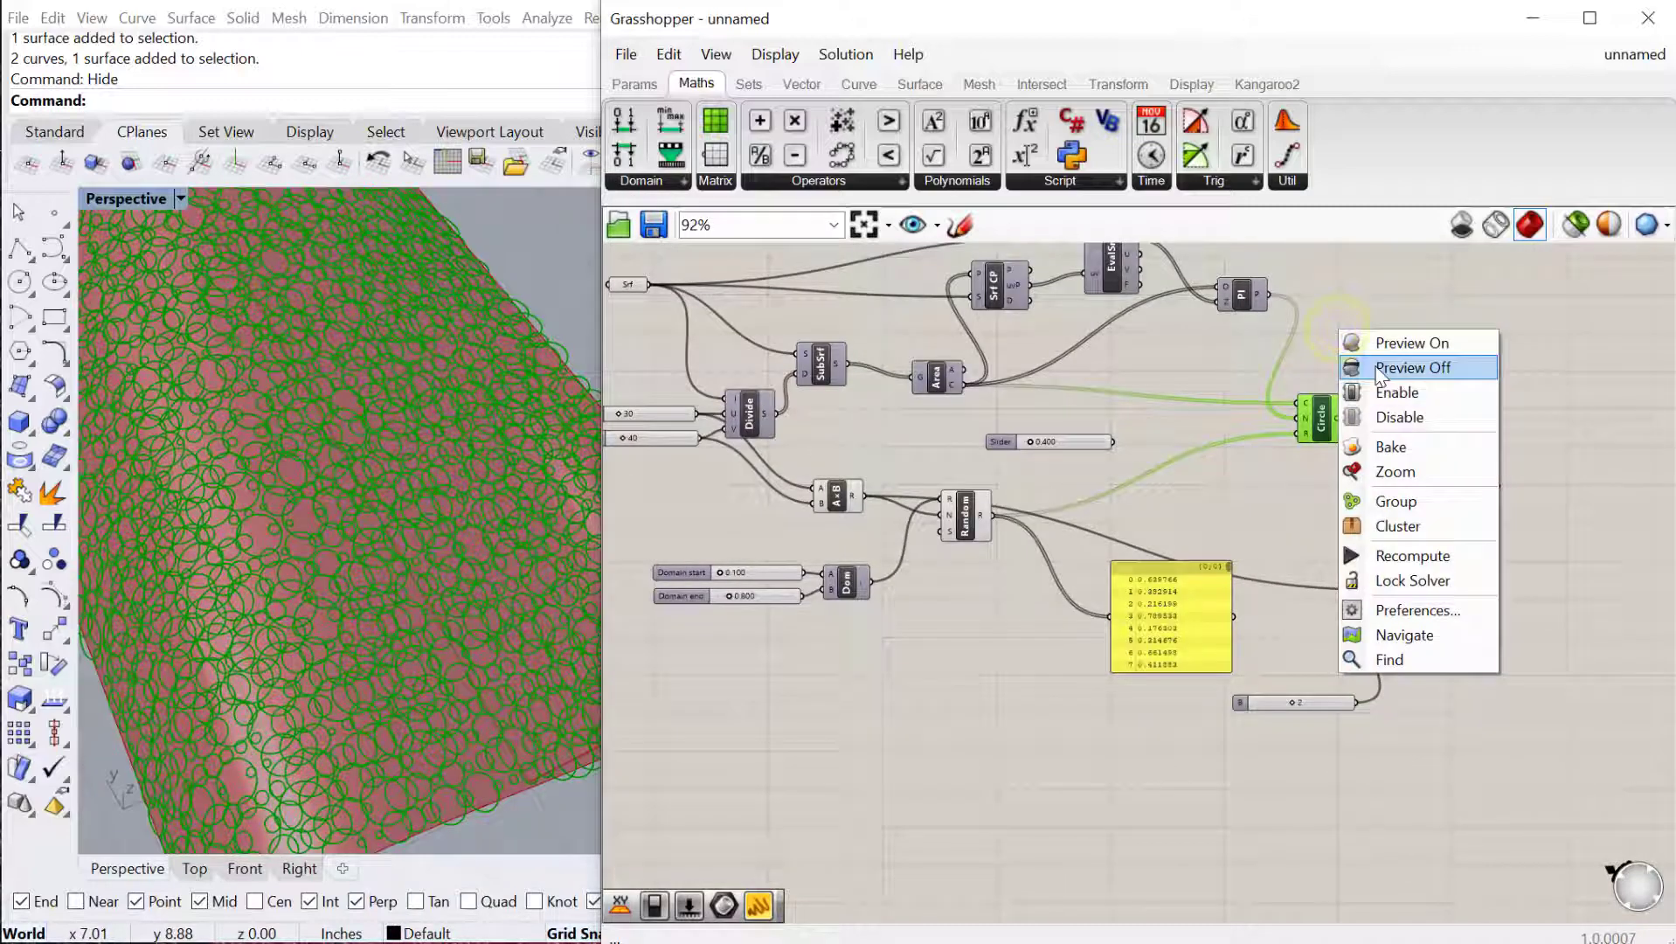
left_click(1375, 366)
left_click(1477, 490)
Try a higher divisor on Division's B slider, return it to 2, and view the reduced circles across the whole surface.
scroll(1338, 738, "up", 2)
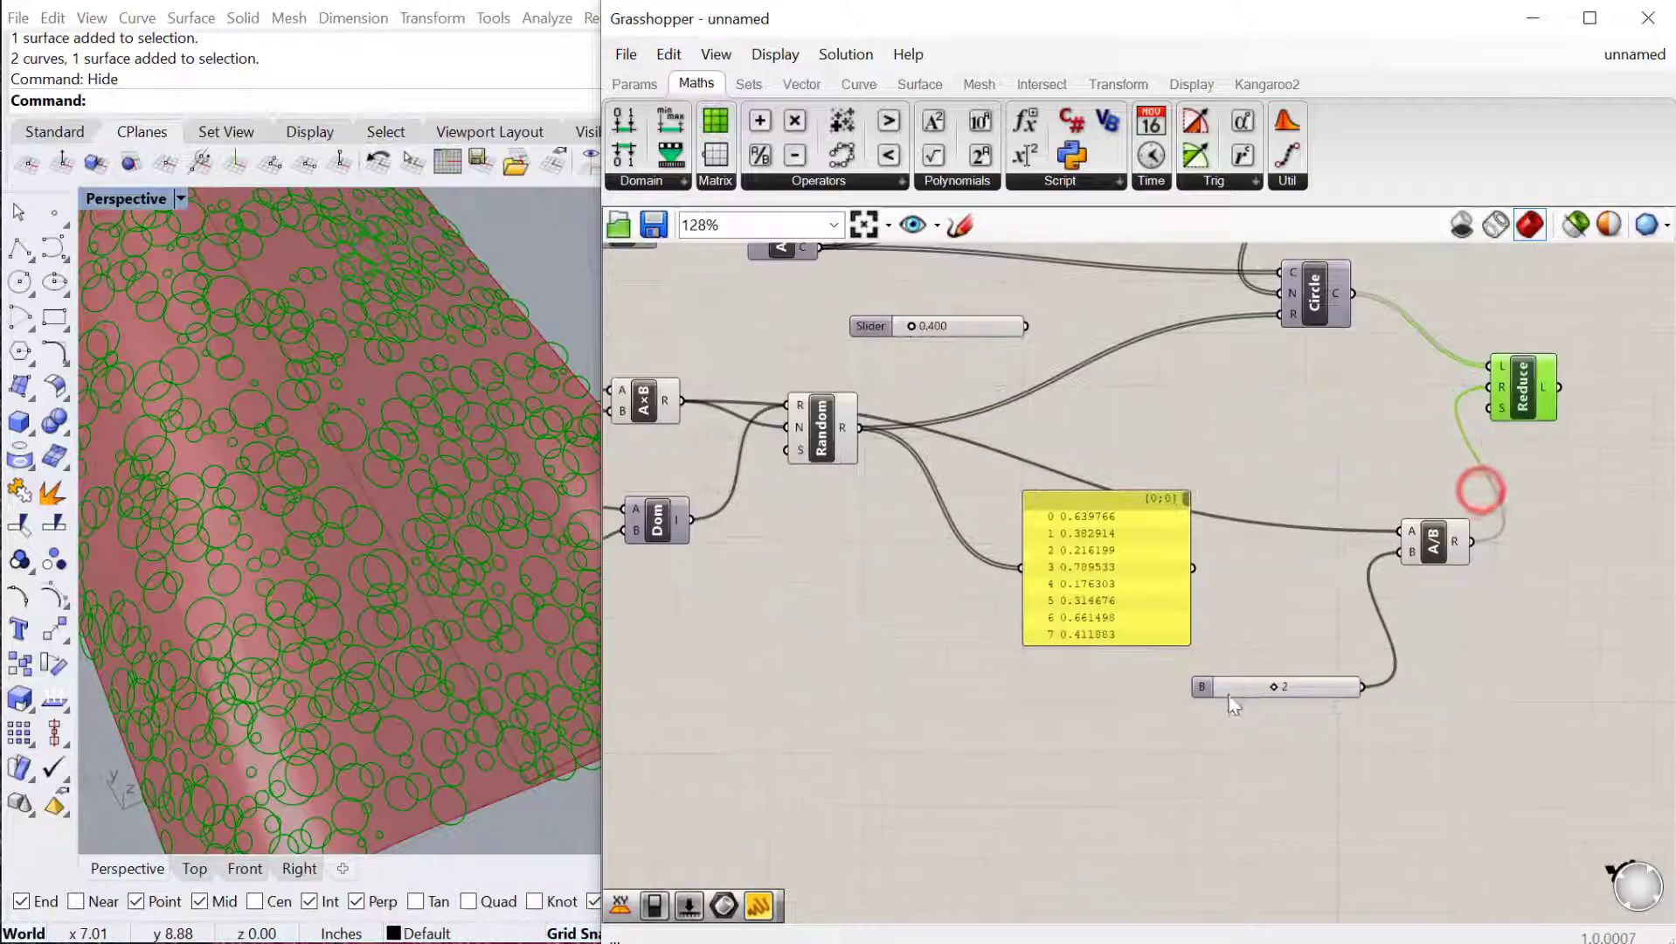
left_click_drag(1272, 686, 1290, 688)
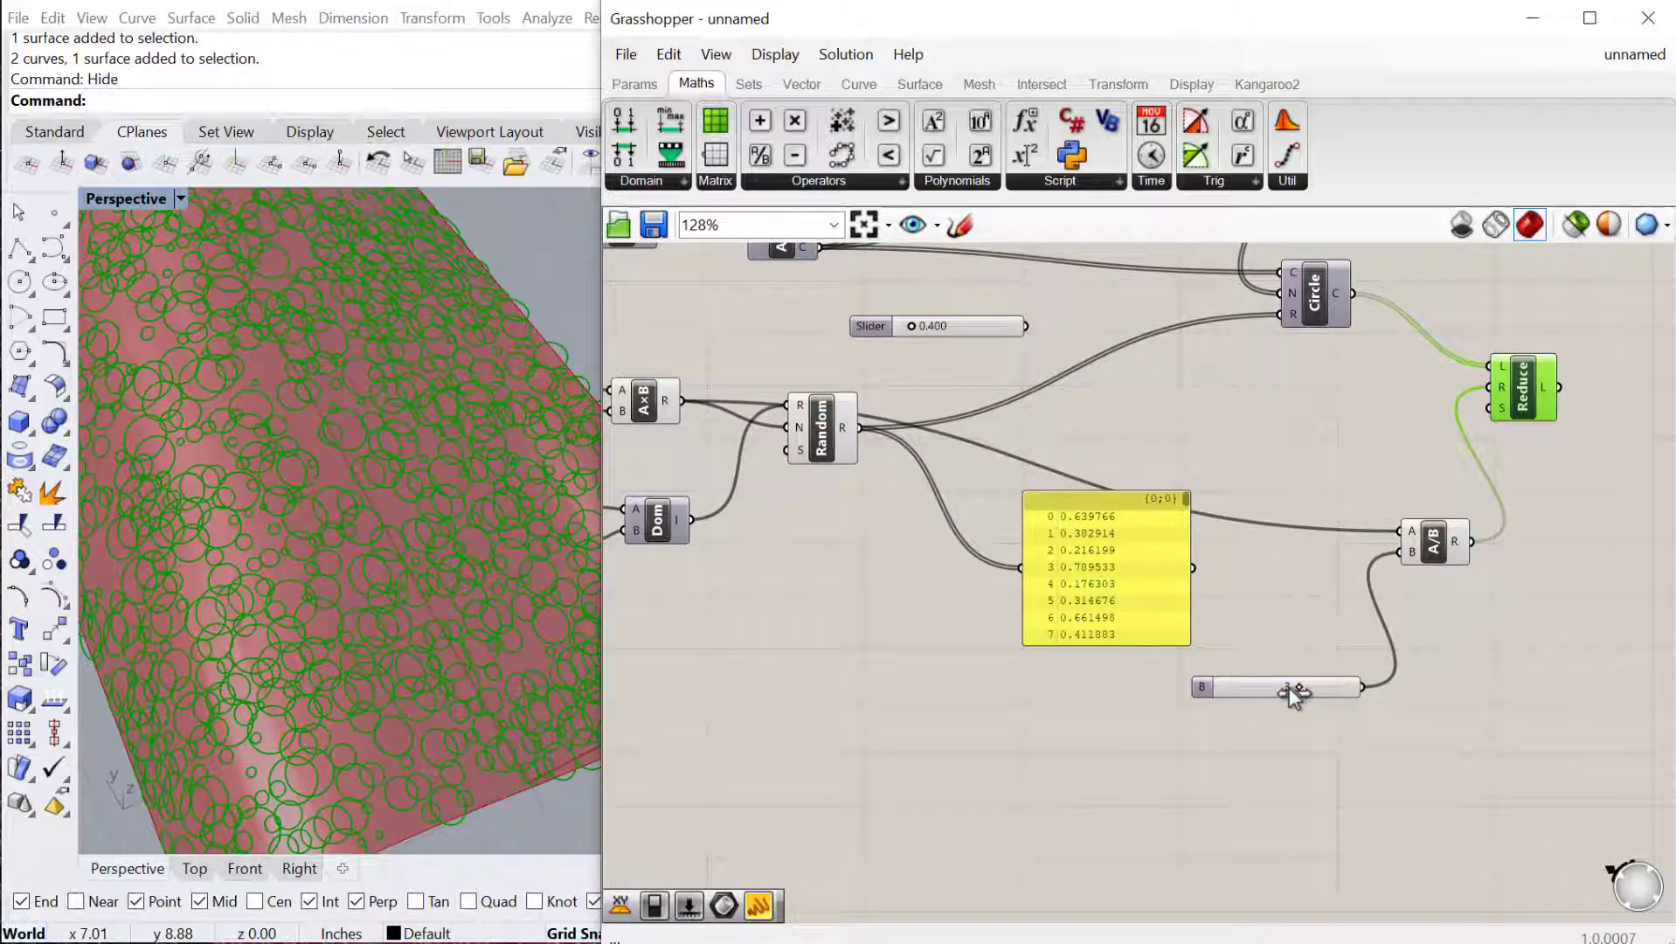
left_click_drag(1308, 688, 1283, 699)
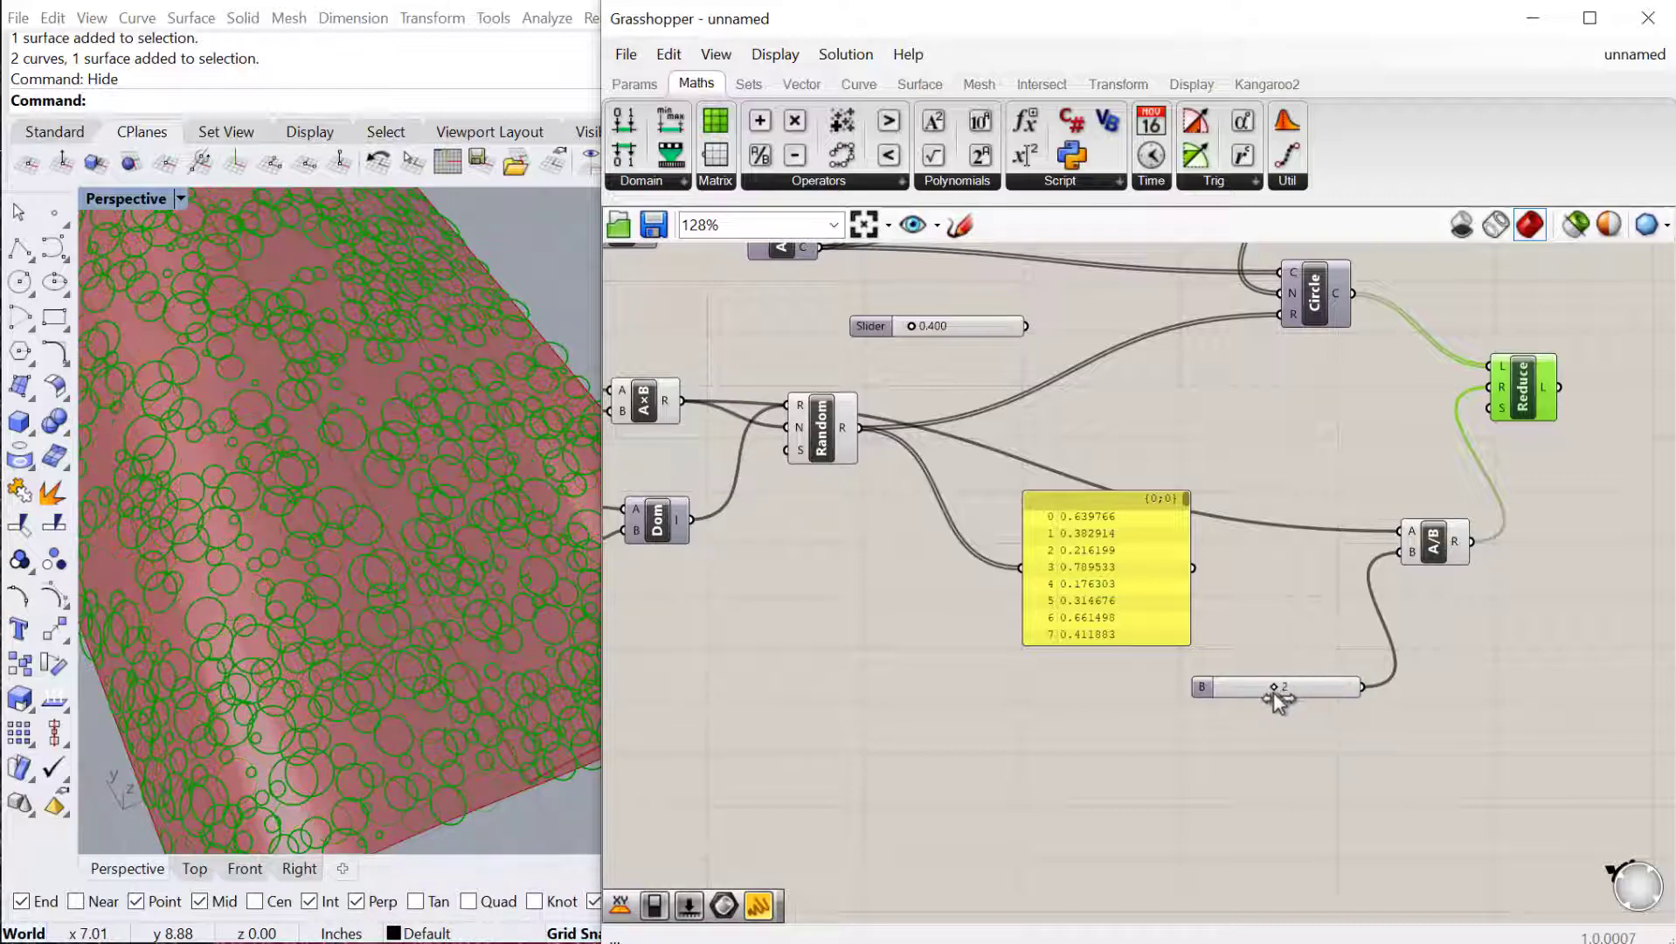
scroll(326, 509, "down", 4)
right_click_drag(318, 569, 325, 571)
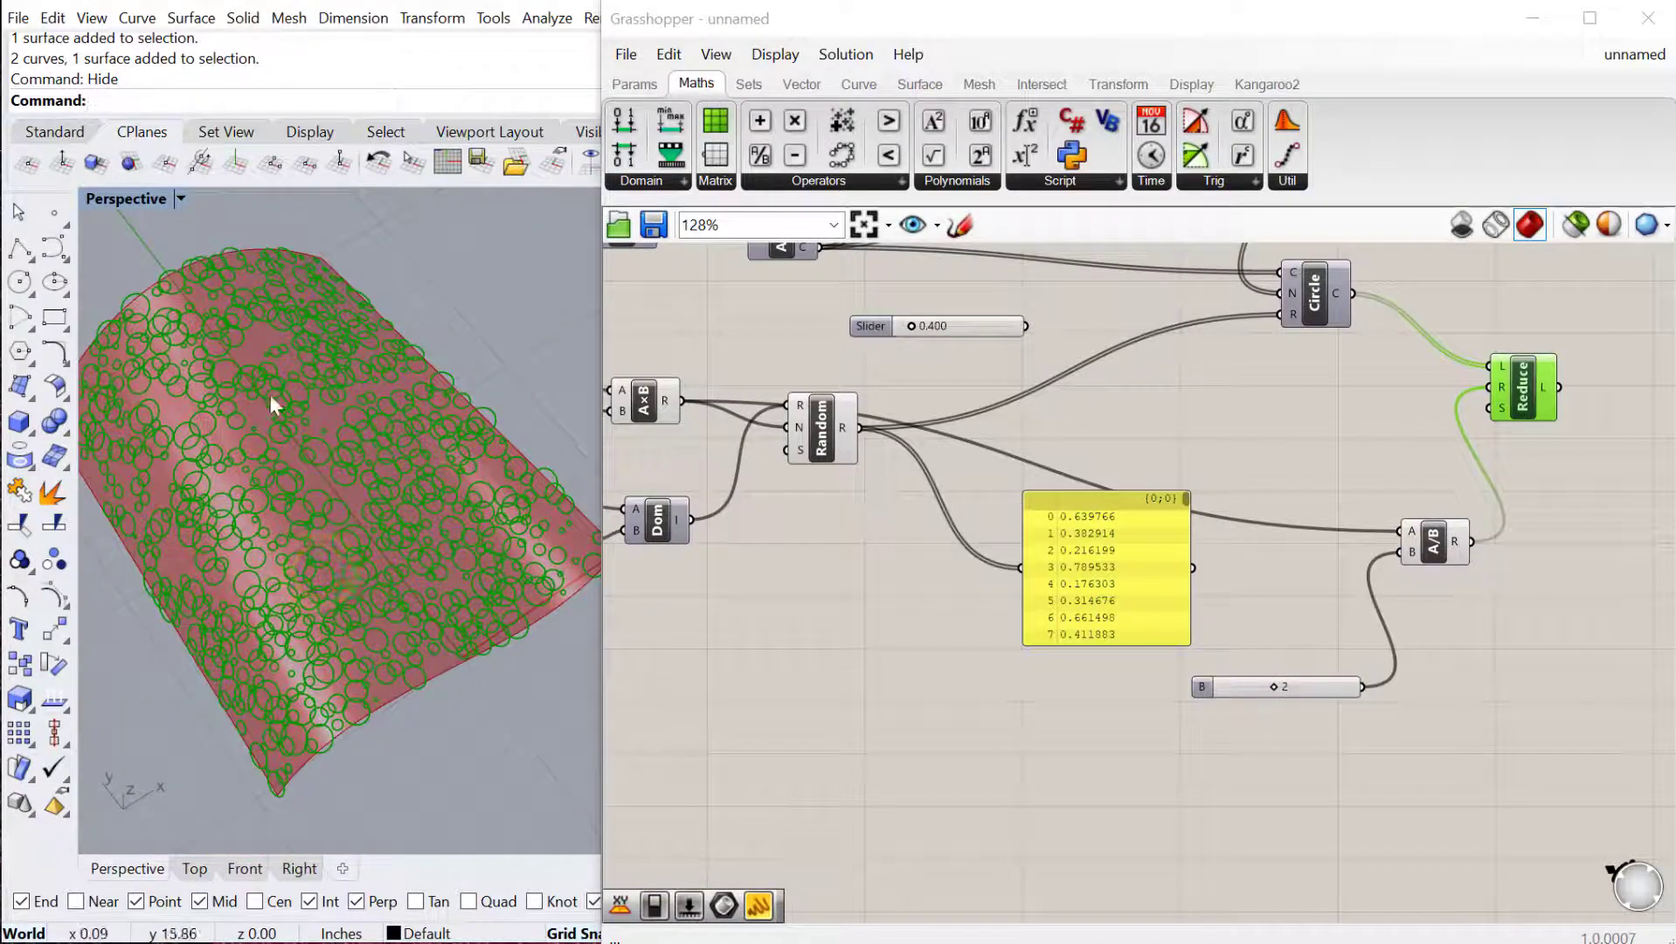